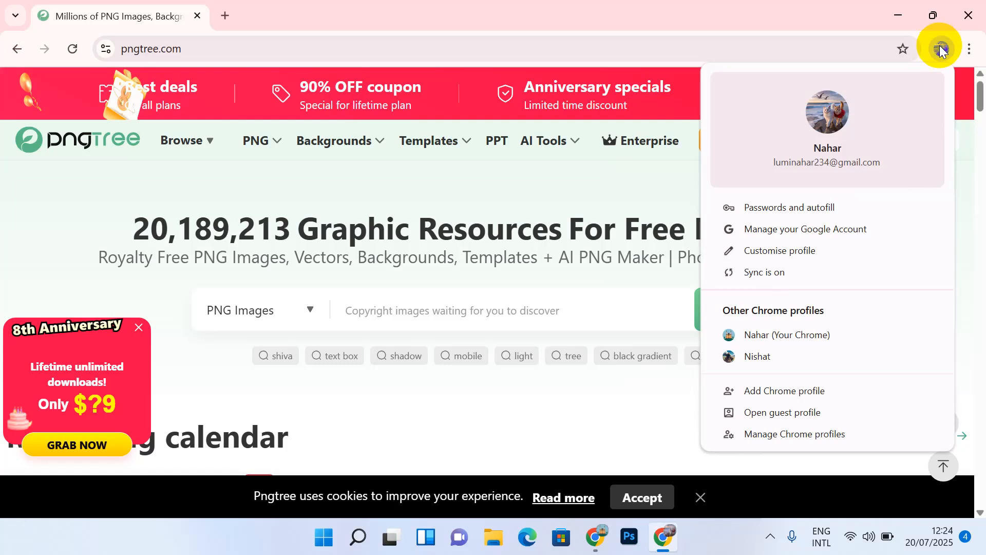
Step: Dismiss the Chrome profile panel, then open and close the Pngtree login form
mouse_move(558, 140)
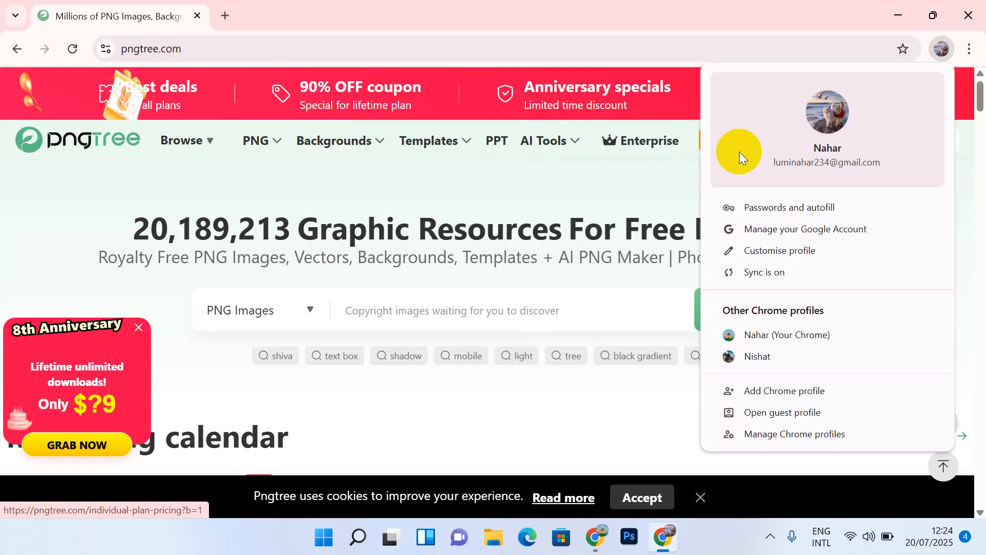
click(665, 169)
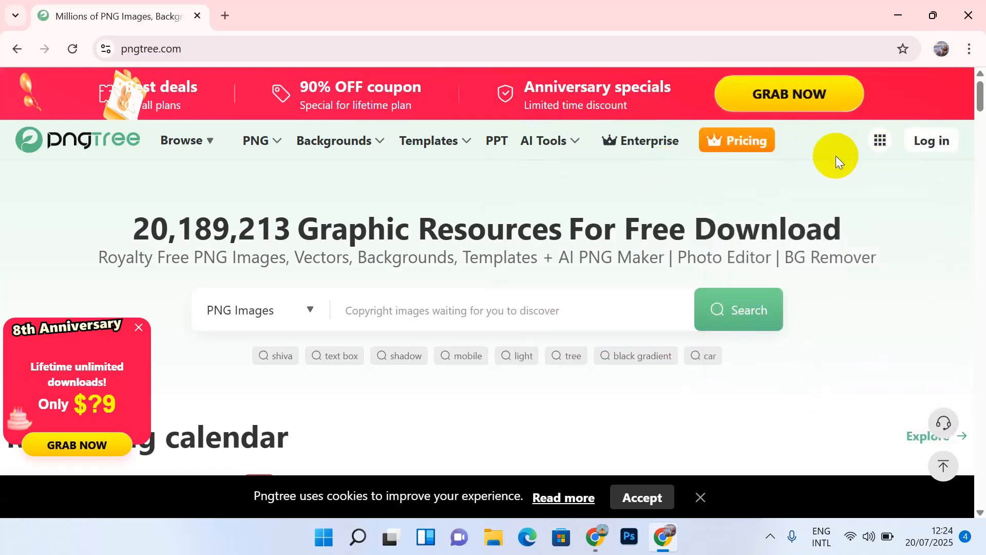
click(930, 136)
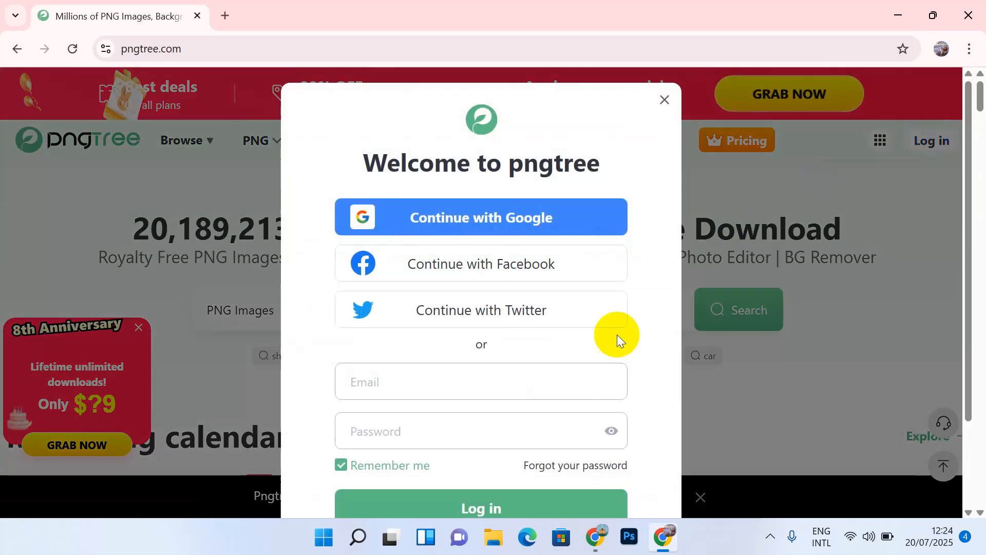
click(663, 98)
Step: Zoom the Pngtree page out to 80% from Chrome's main menu
click(969, 49)
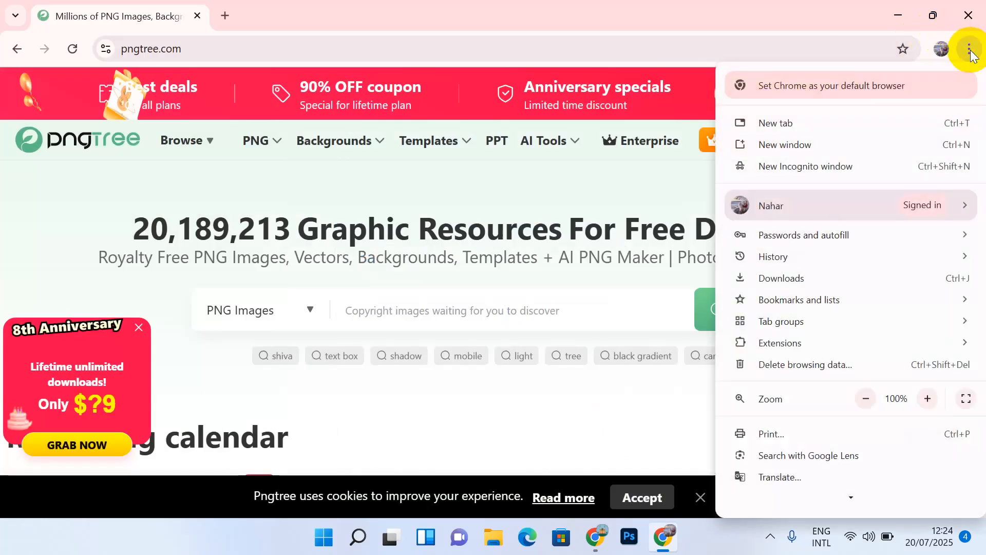
click(863, 399)
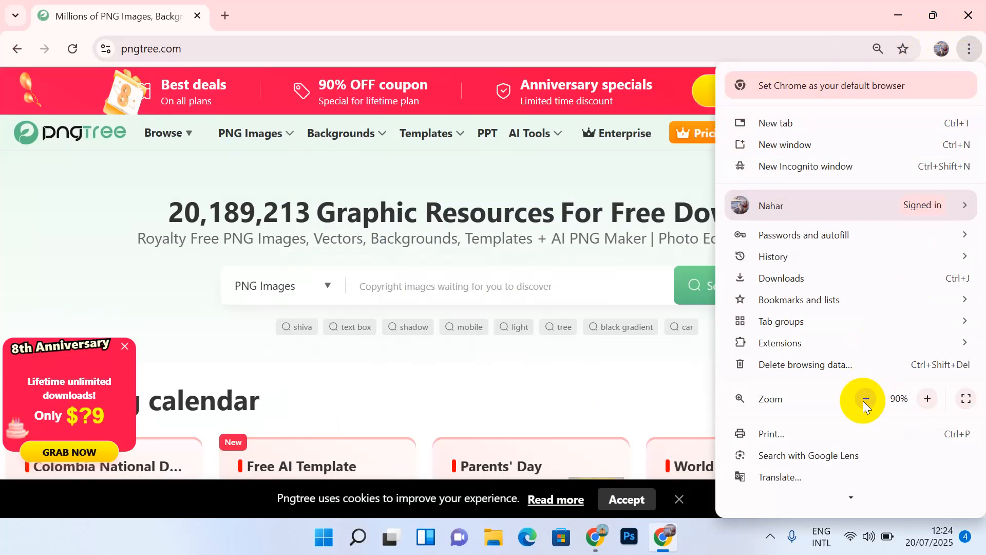
click(863, 399)
click(686, 361)
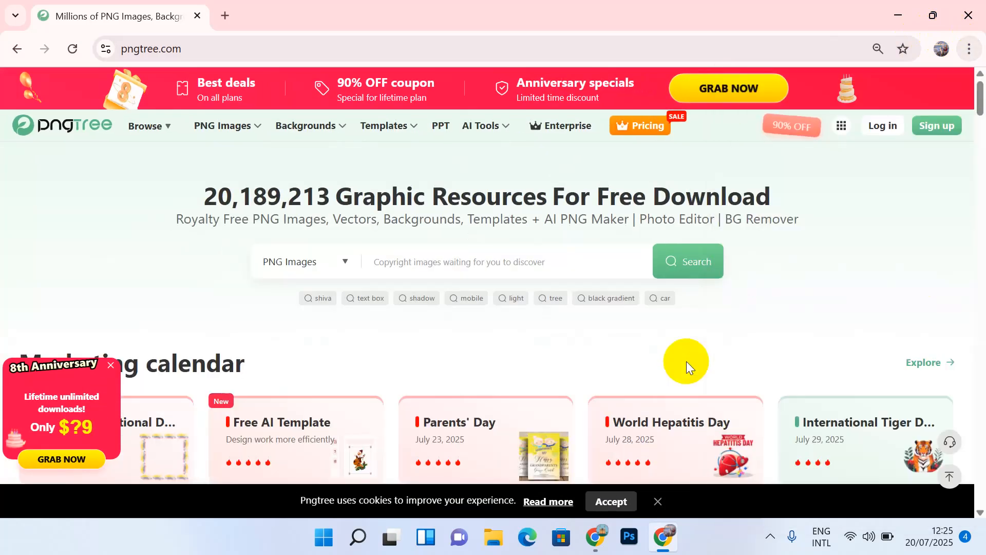
Step: Sign up to Pngtree with a Google account, allow access, and reload the homepage
click(931, 128)
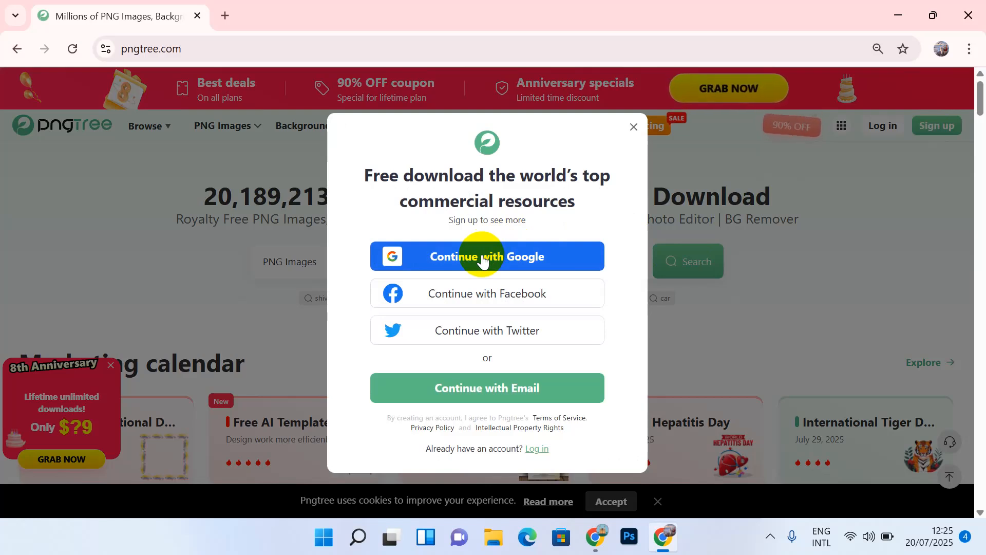
click(461, 262)
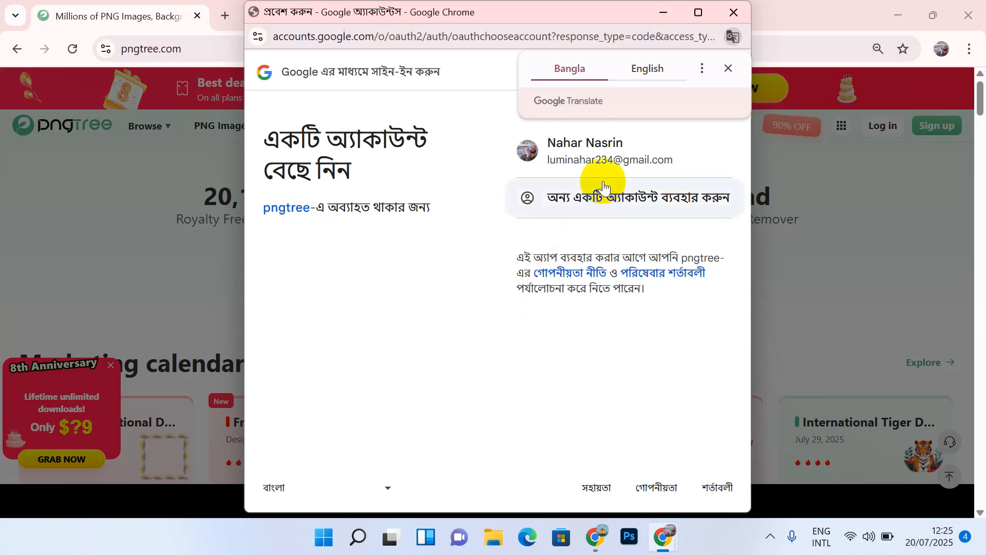
click(608, 162)
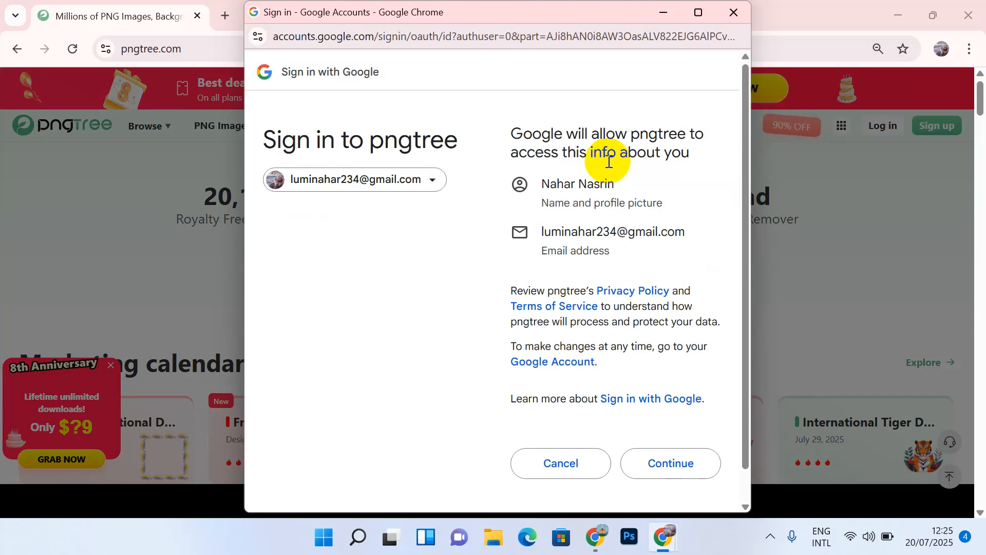
click(668, 468)
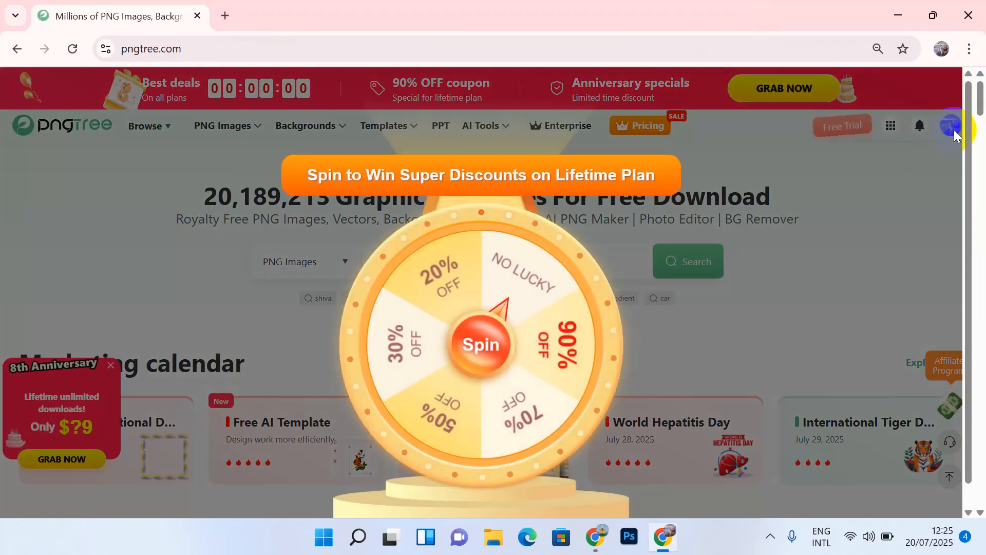
click(72, 47)
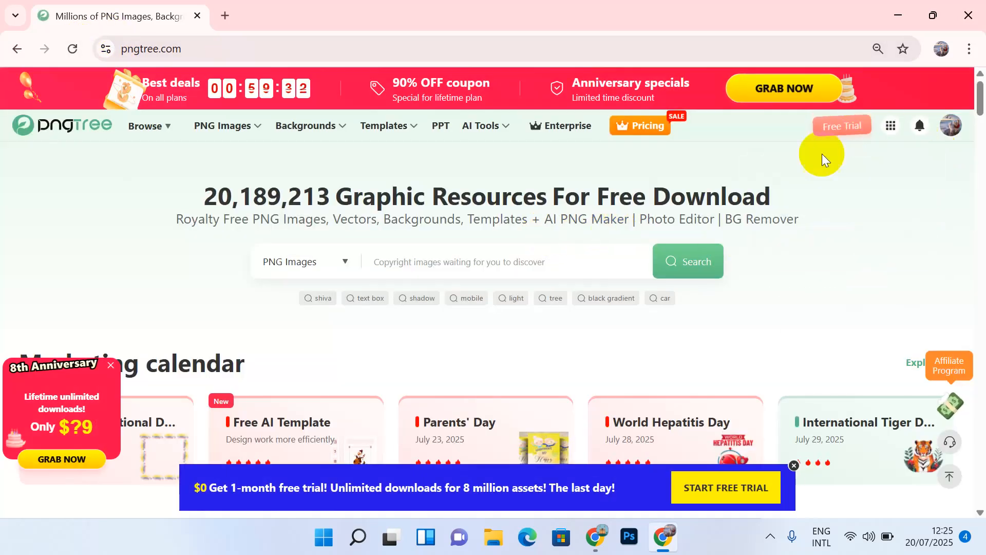
Step: Open Pngtree's AI PNG generator from the AI Tools navigation menu in a new tab
mouse_move(948, 127)
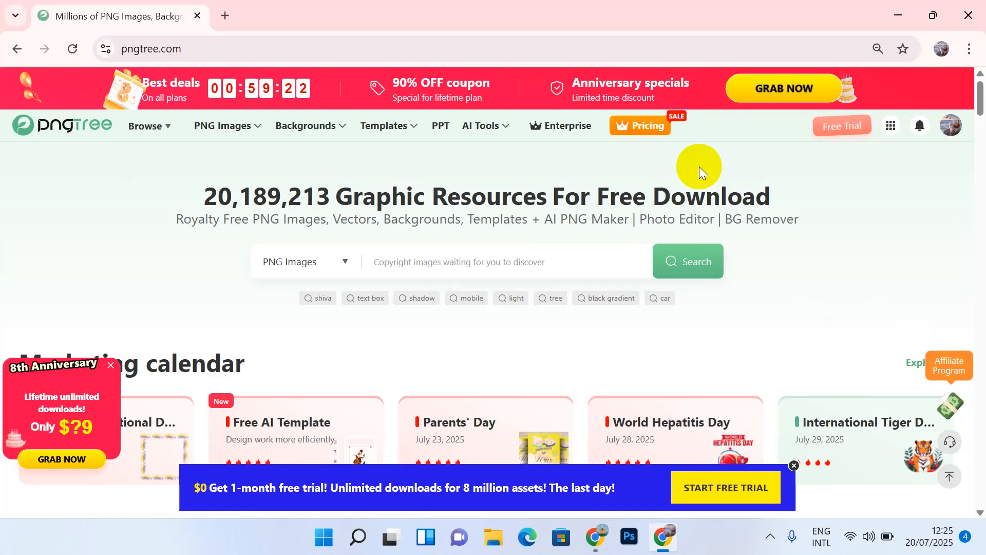
mouse_move(139, 143)
mouse_move(495, 133)
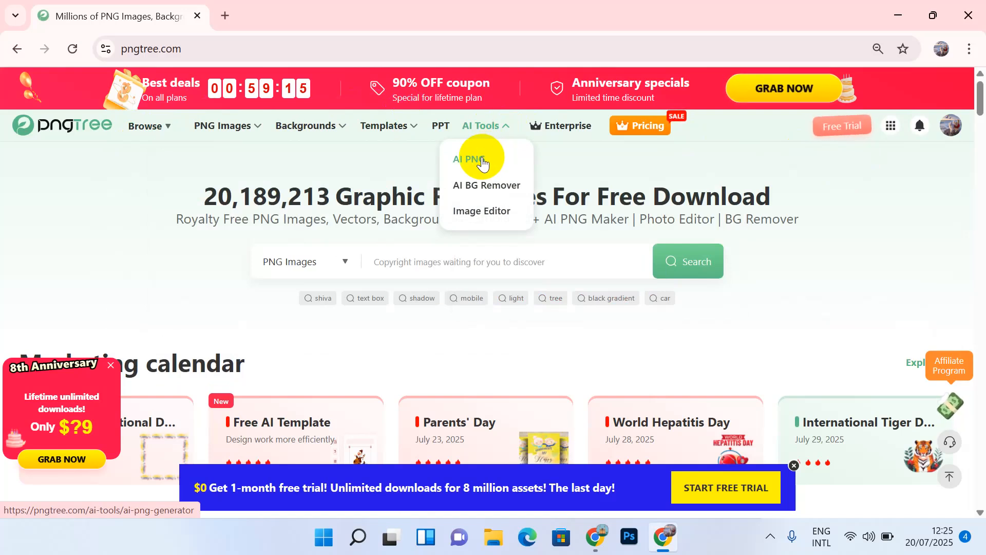
mouse_move(299, 139)
mouse_move(159, 128)
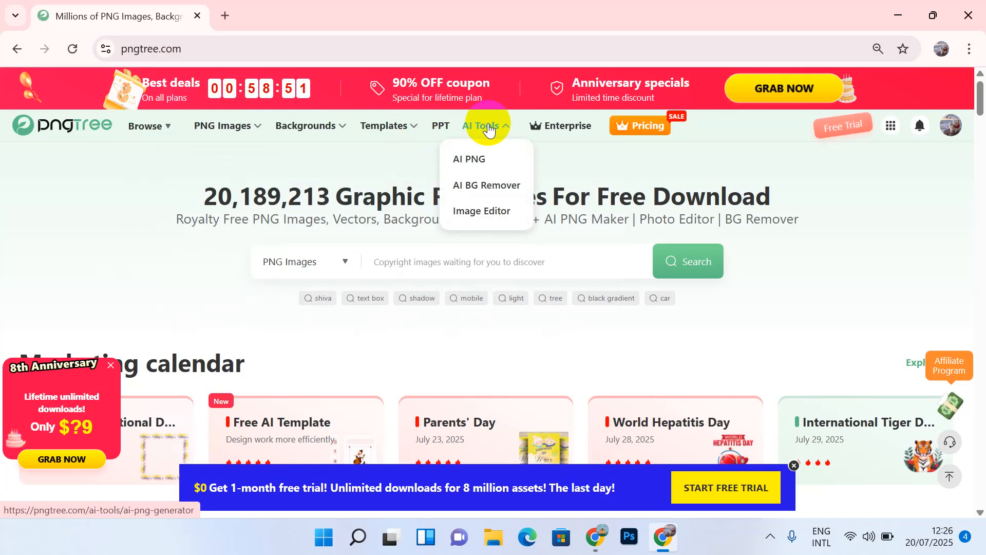
click(469, 157)
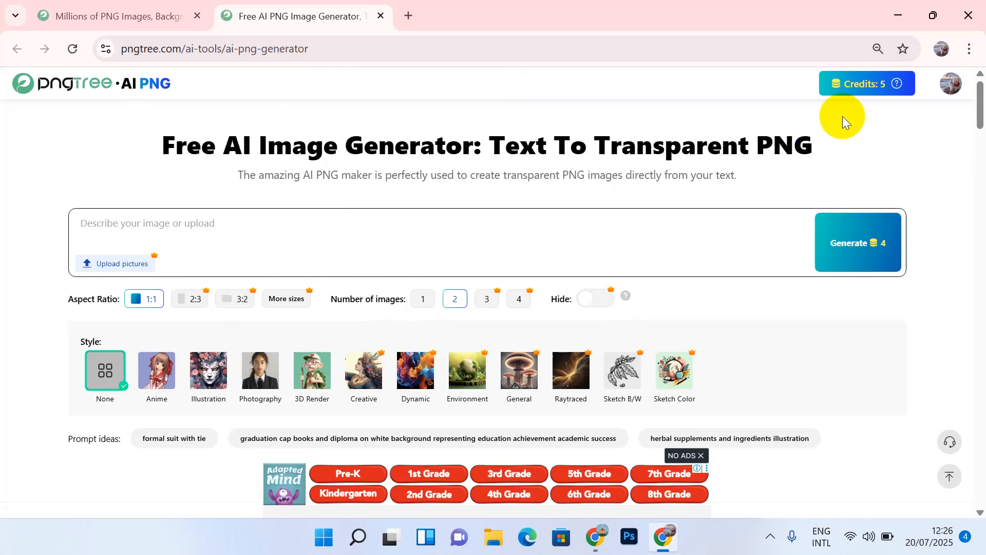
mouse_move(887, 86)
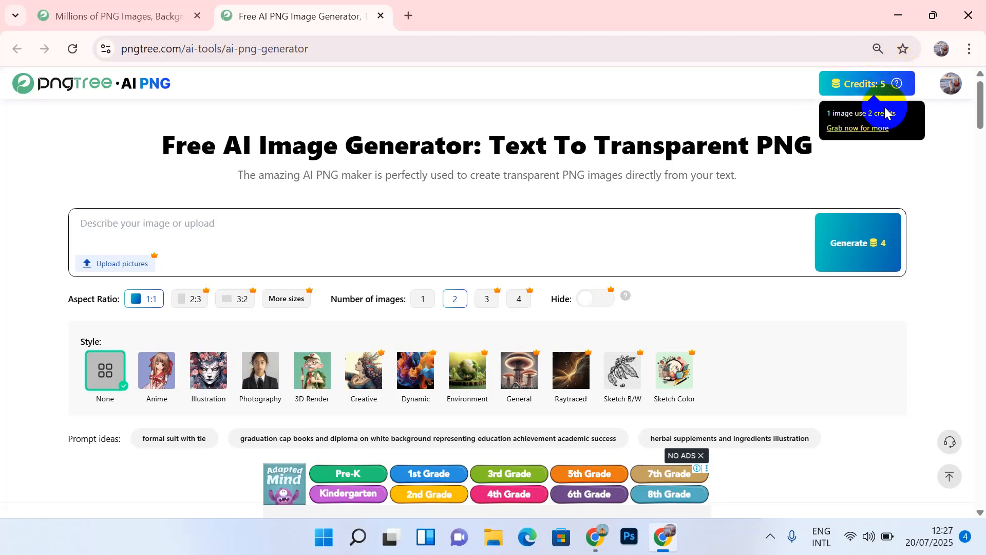
click(372, 244)
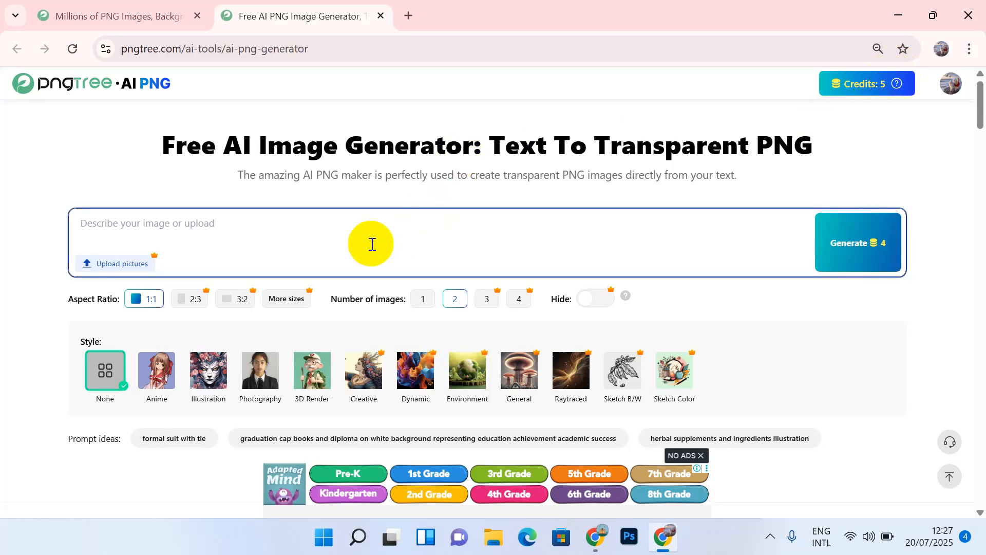
scroll(372, 244, down, 2)
scroll(373, 244, up, 2)
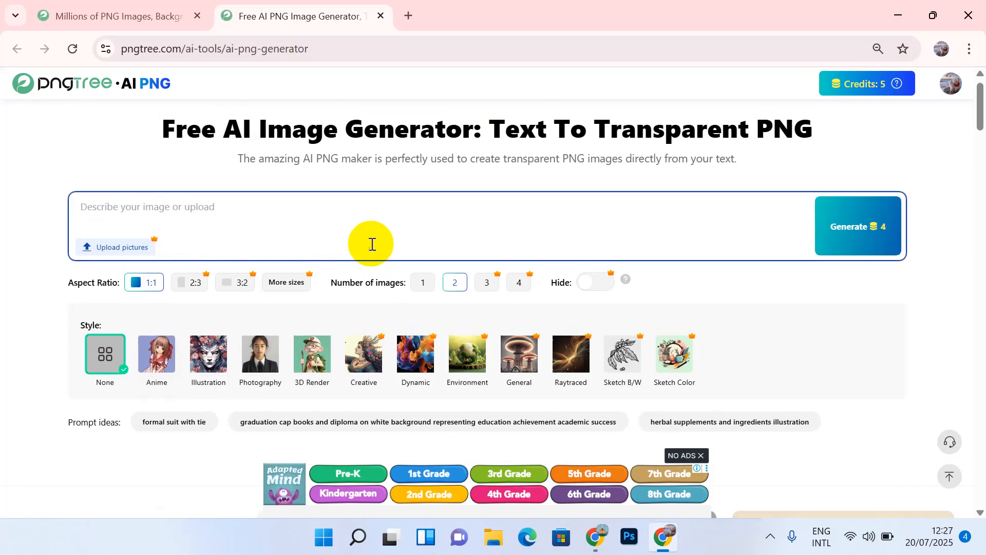
click(260, 227)
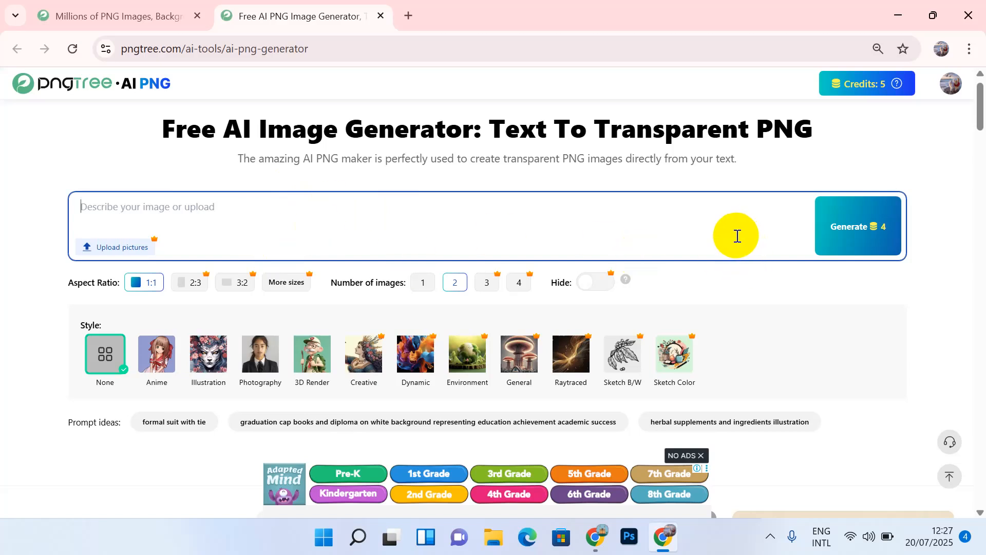
Step: Browse down the AI PNG generator's Trending gallery to the sample image cards
scroll(683, 228, down, 5)
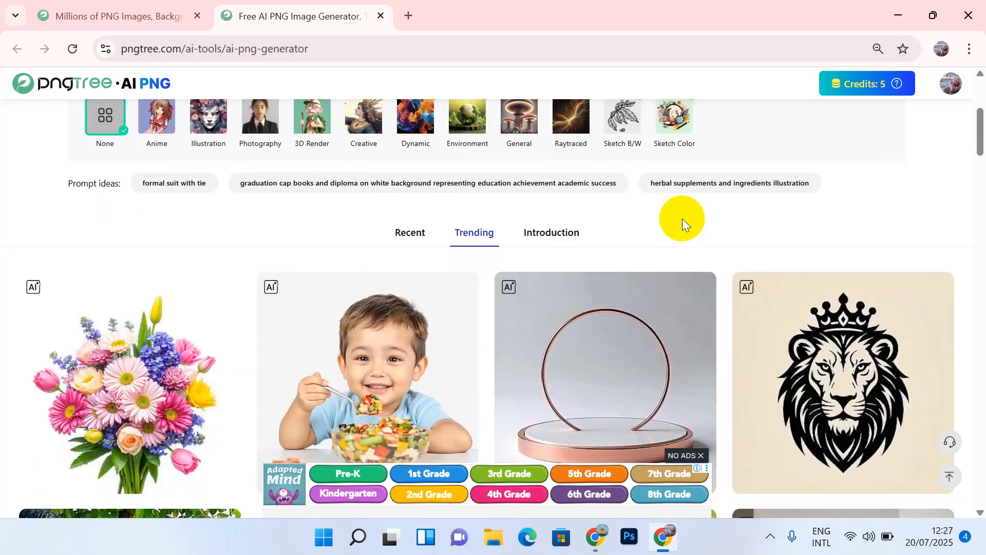
scroll(682, 220, down, 2)
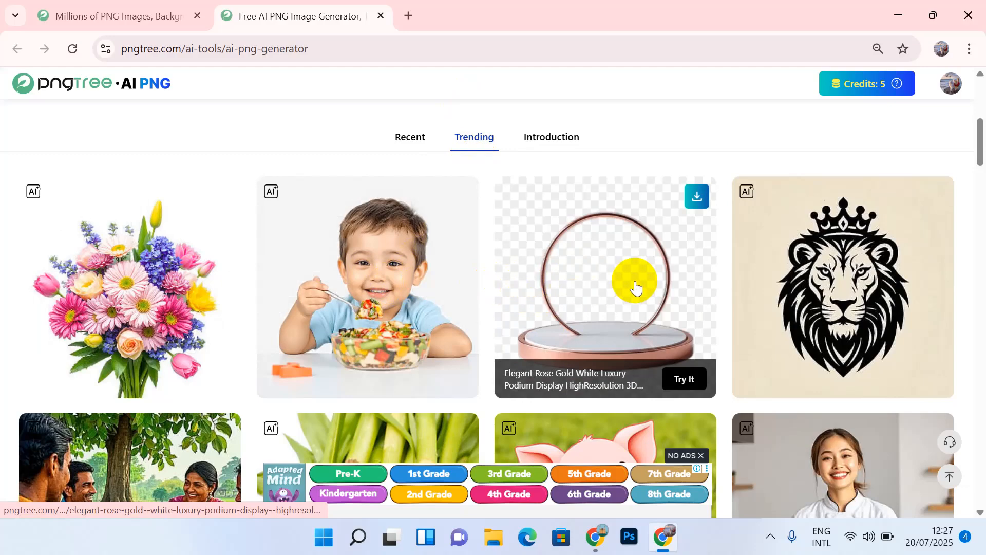
scroll(635, 285, down, 5)
scroll(635, 286, down, 8)
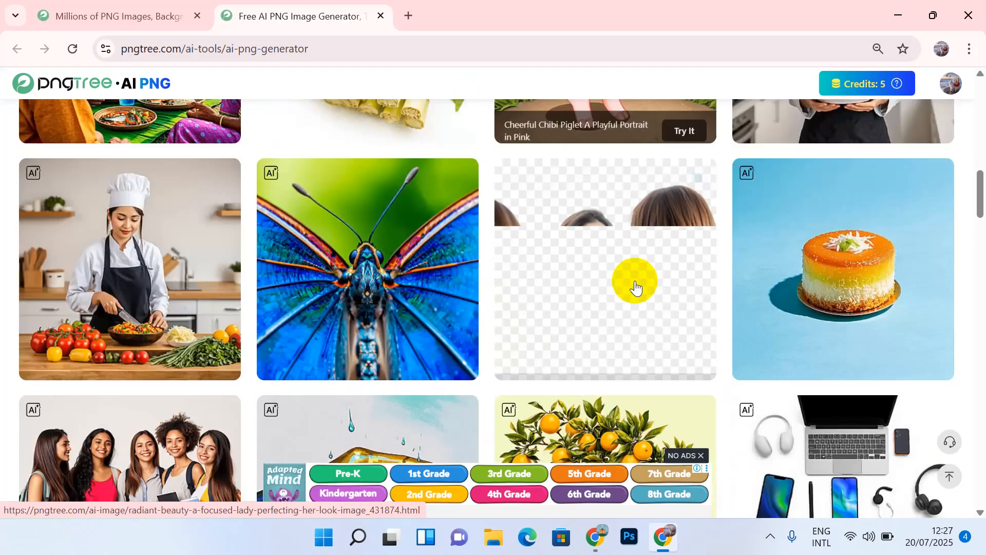
scroll(635, 285, up, 15)
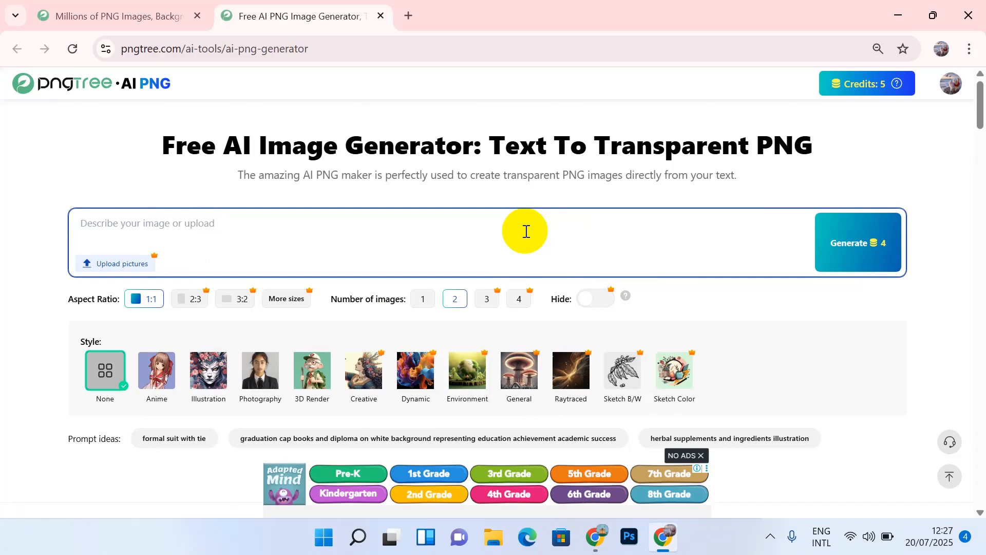
scroll(526, 232, down, 15)
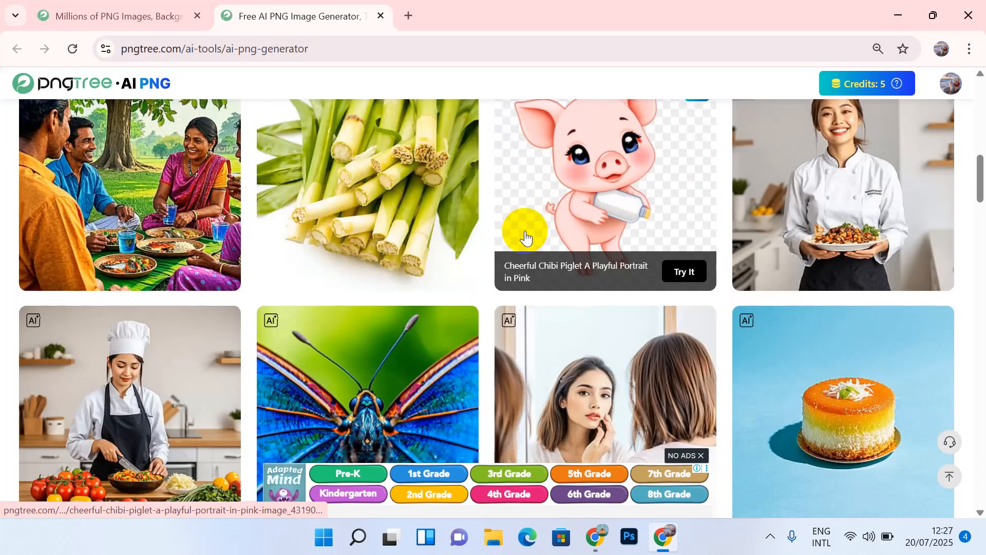
scroll(526, 237, down, 10)
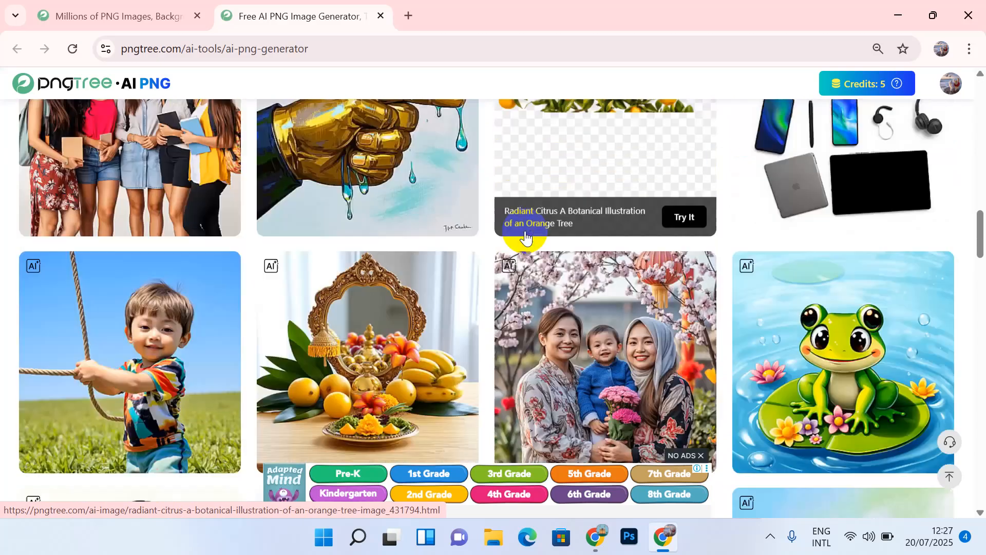
scroll(525, 238, down, 7)
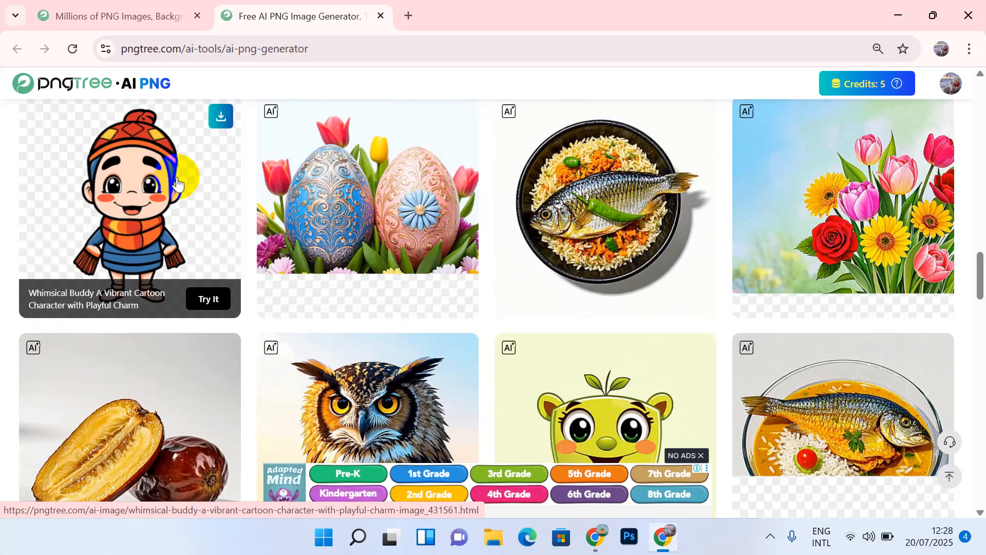
scroll(177, 182, up, 1)
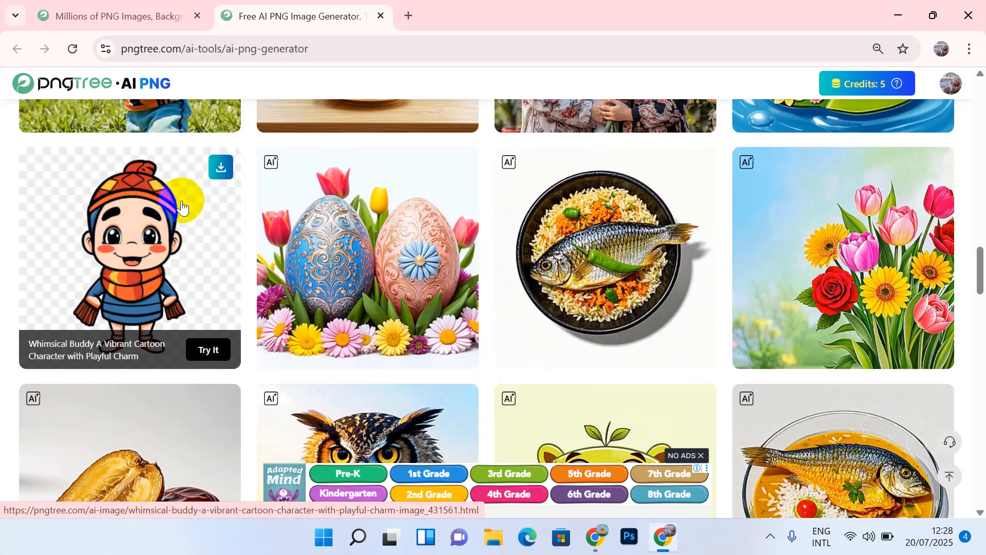
Step: Try the cartoon buddy, Easter eggs and Panta Bhat fish prompts, ending on Whimsical Buddy
click(215, 352)
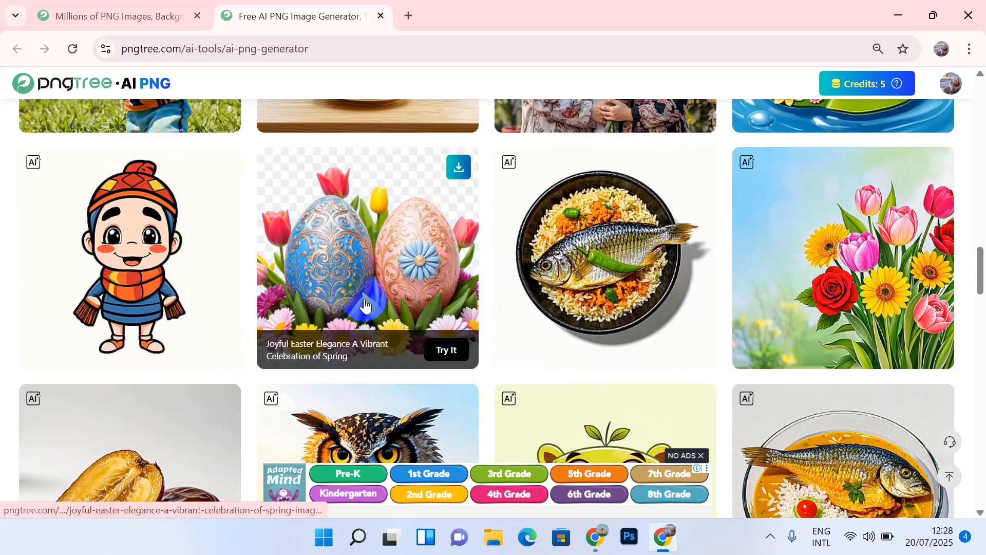
click(453, 353)
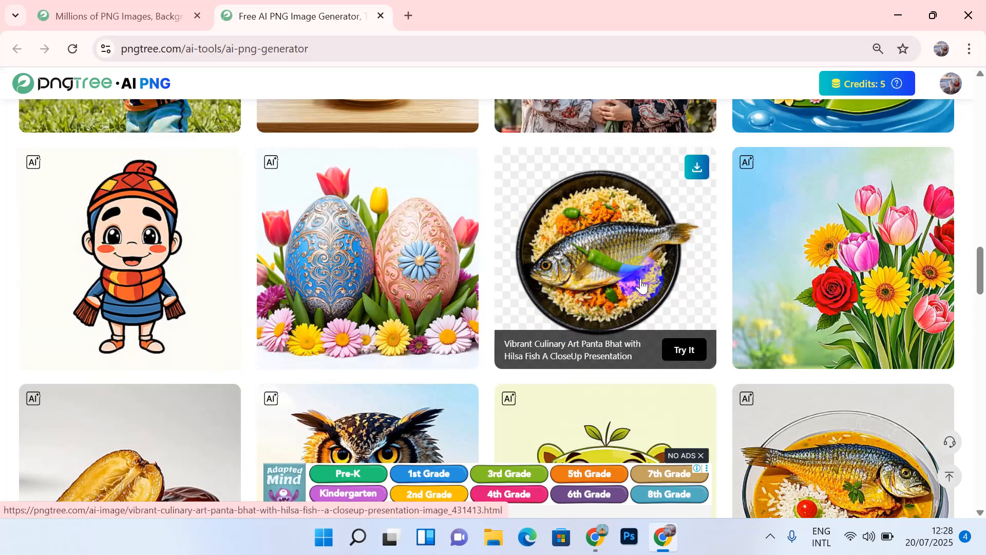
click(685, 351)
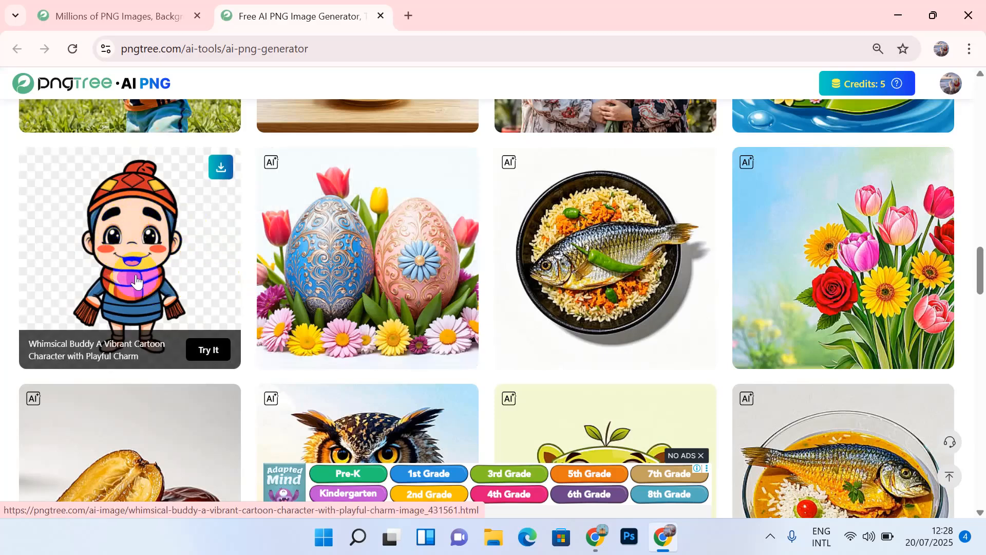
click(216, 352)
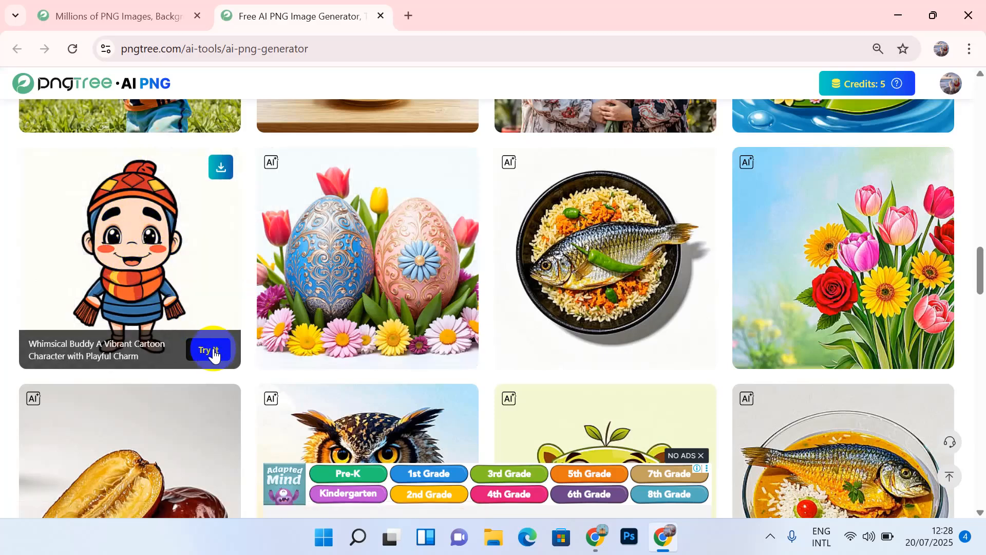
Step: Load the cartoon card's prompt, then swap in the flower bouquet card's prompt
click(209, 352)
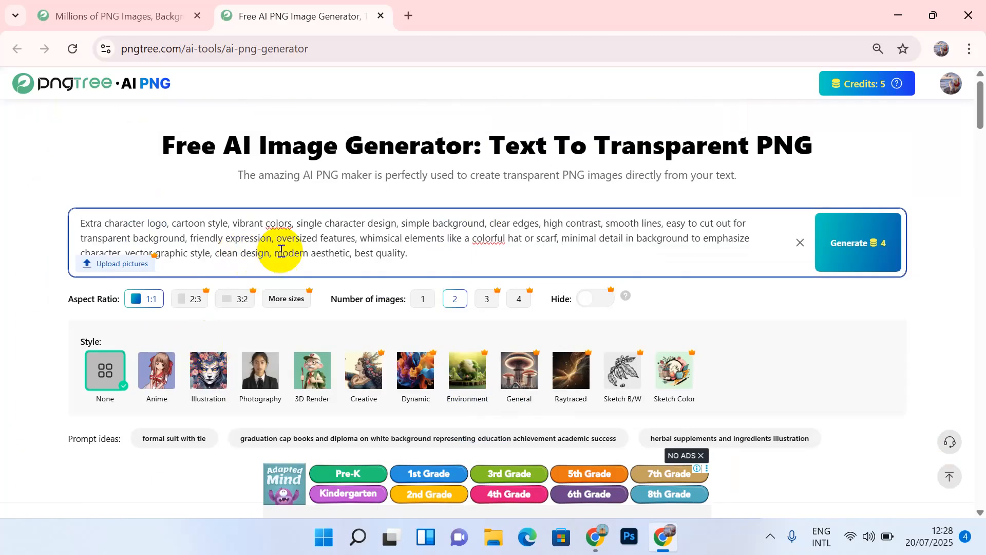
drag(409, 253, 181, 225)
scroll(174, 221, down, 8)
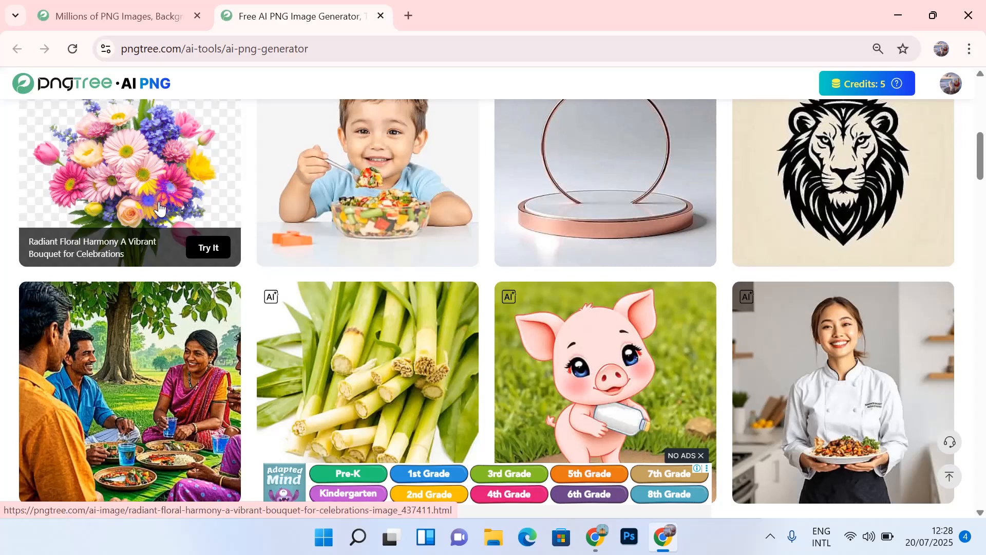
click(211, 250)
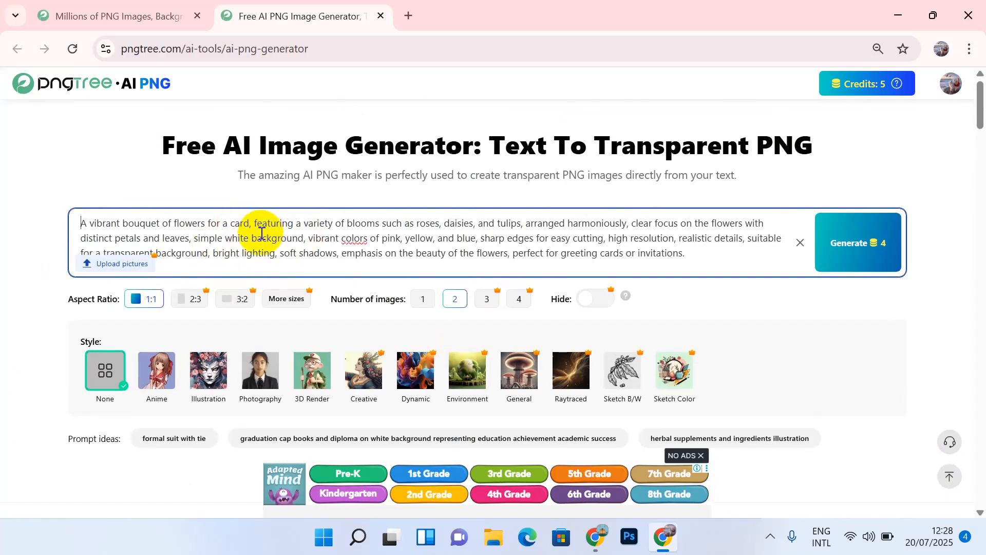
Step: Reload the Whimsical Buddy prompt starting 'Extra character logo, cartoon style' from the gallery
scroll(261, 233, down, 8)
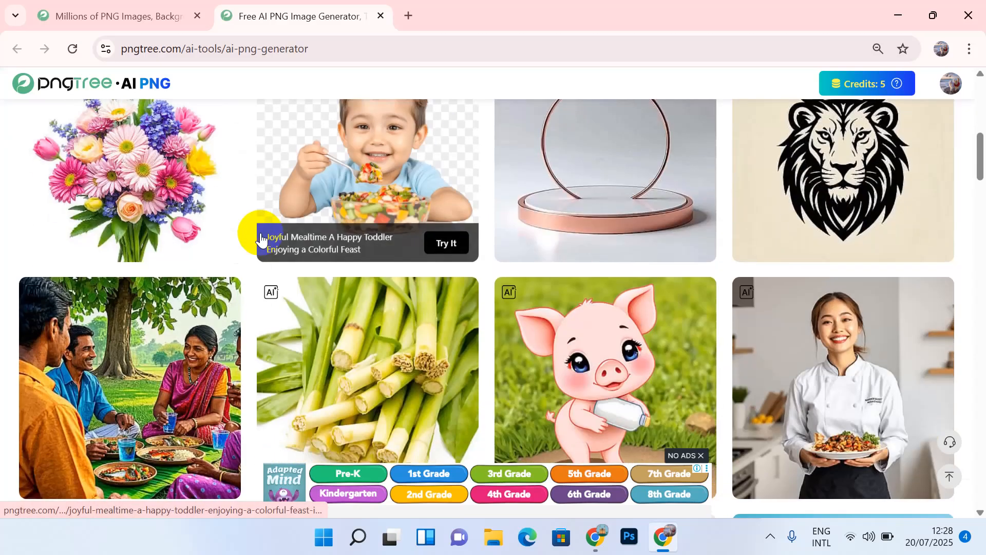
scroll(262, 237, up, 3)
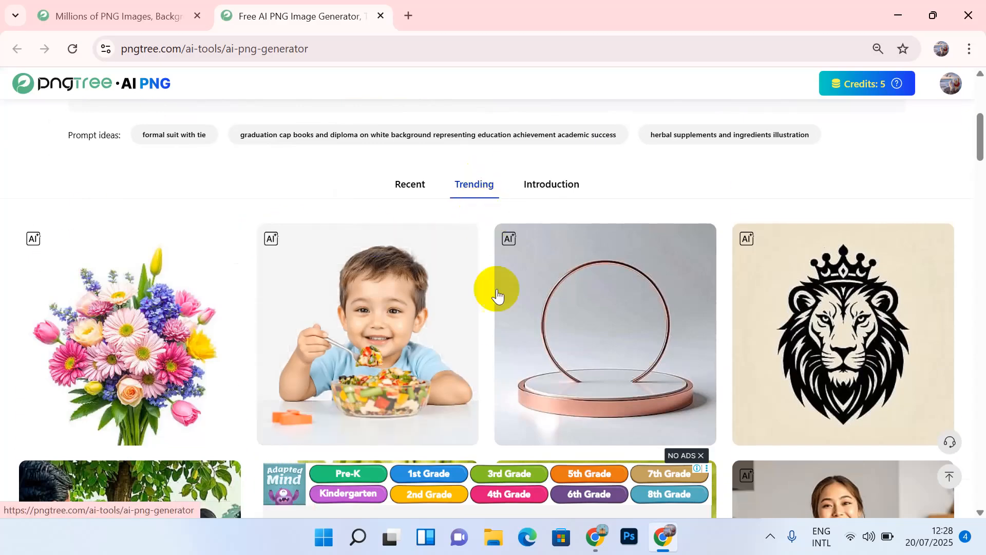
scroll(498, 329, down, 5)
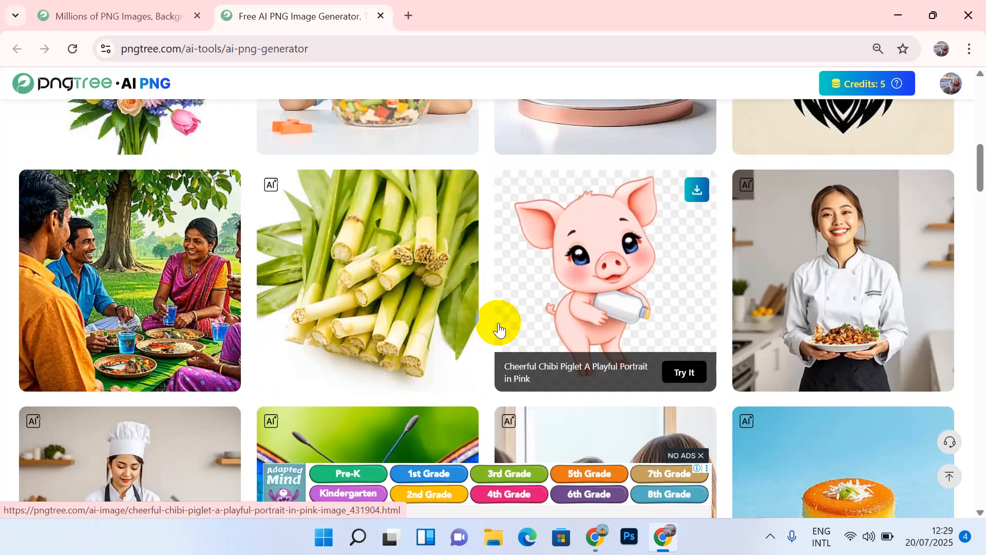
scroll(499, 329, down, 2)
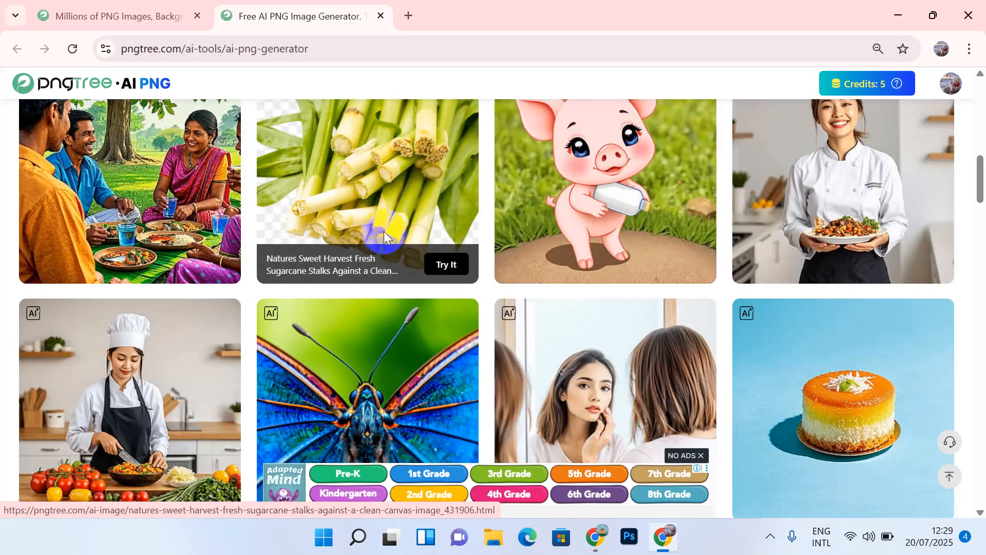
scroll(250, 261, down, 10)
scroll(249, 261, down, 4)
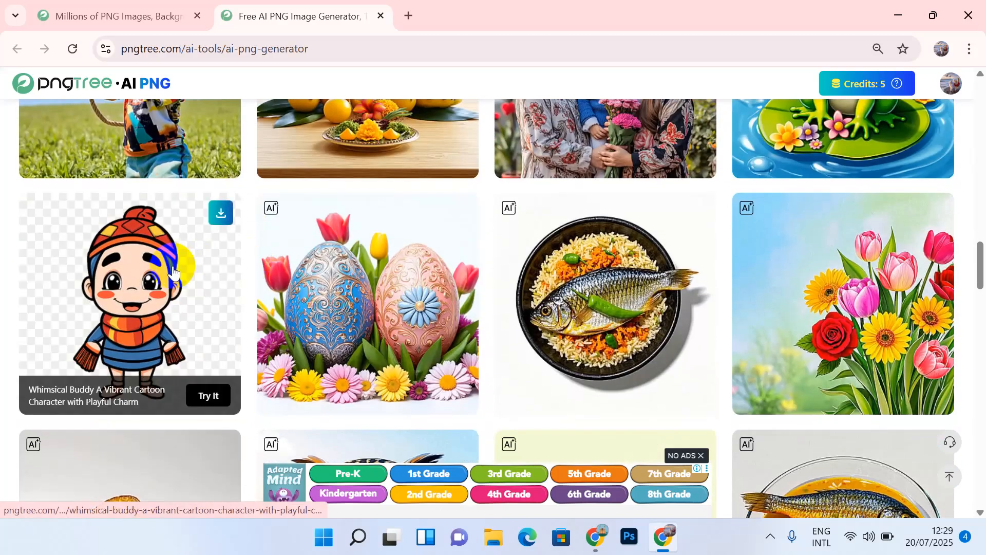
scroll(119, 263, up, 1)
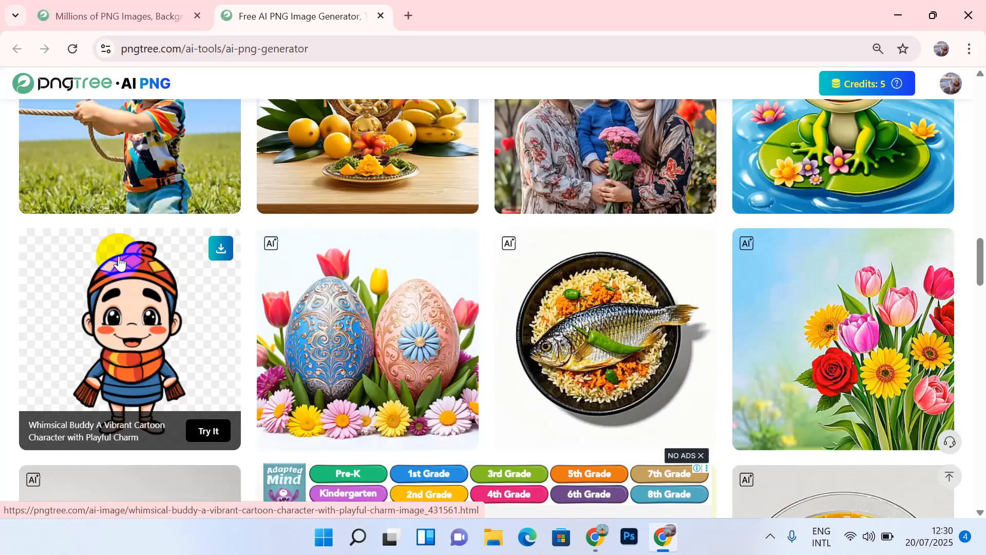
click(216, 435)
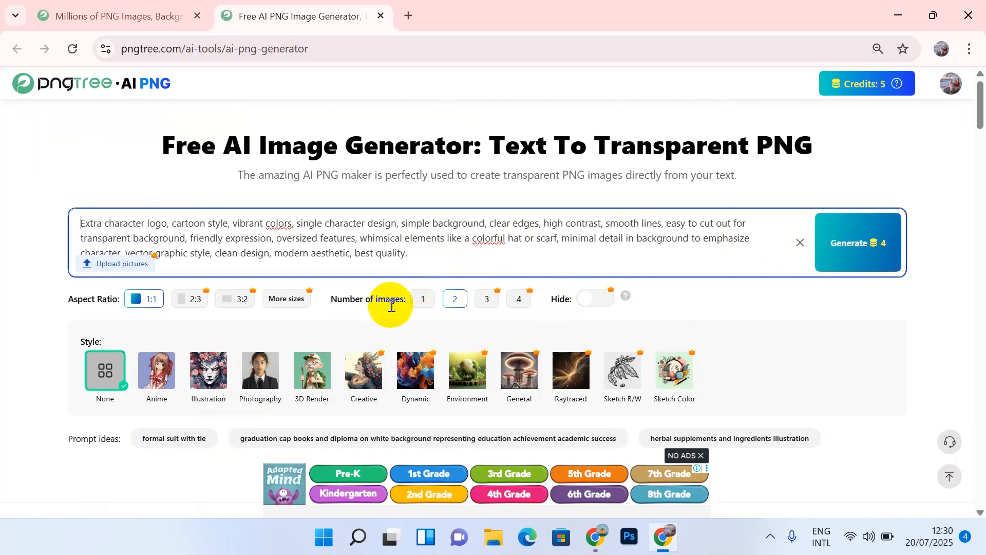
Step: Set the generator's Number of images to 1, costing 2 credits
click(422, 303)
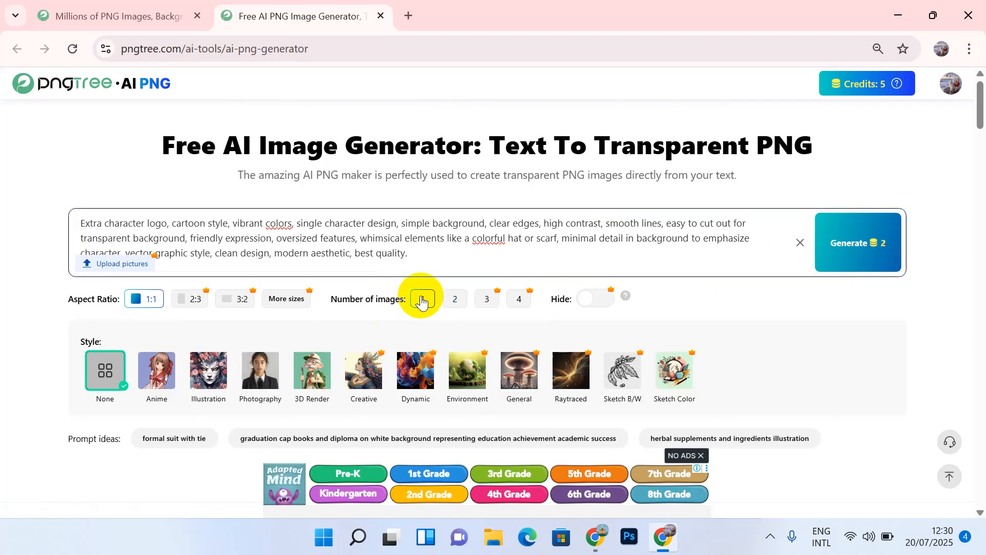
click(455, 304)
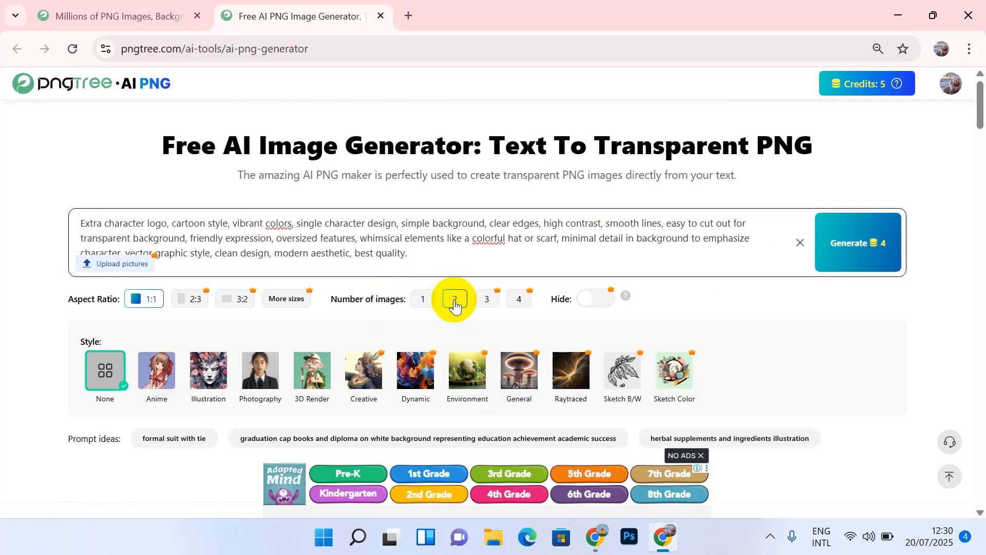
click(424, 302)
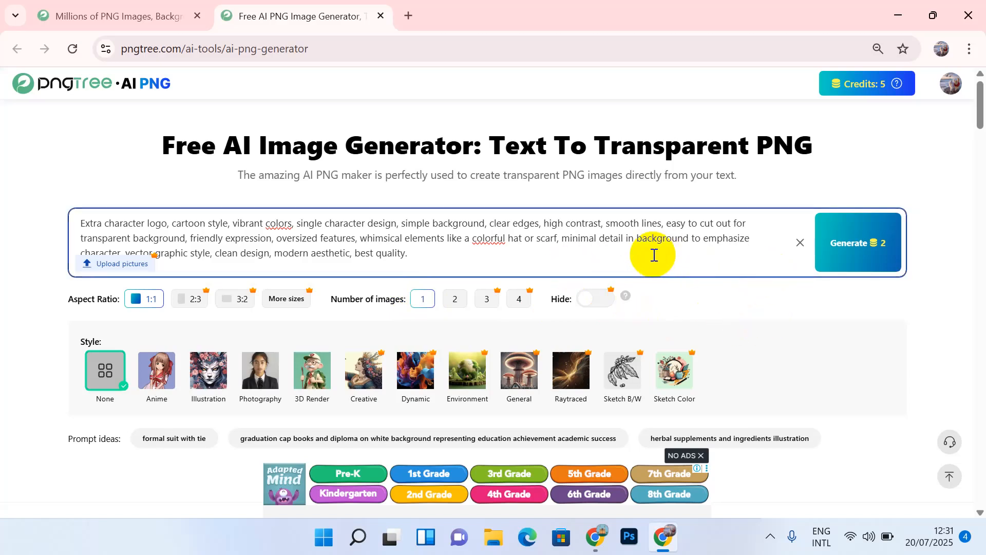
Step: Generate the cartoon character image and scroll to check the Error! result
click(865, 260)
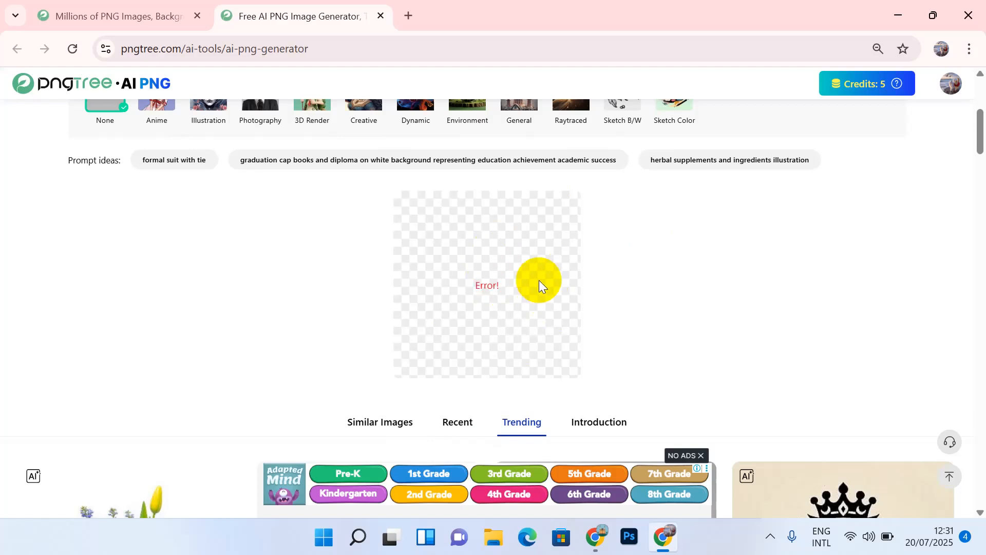
scroll(539, 280, up, 4)
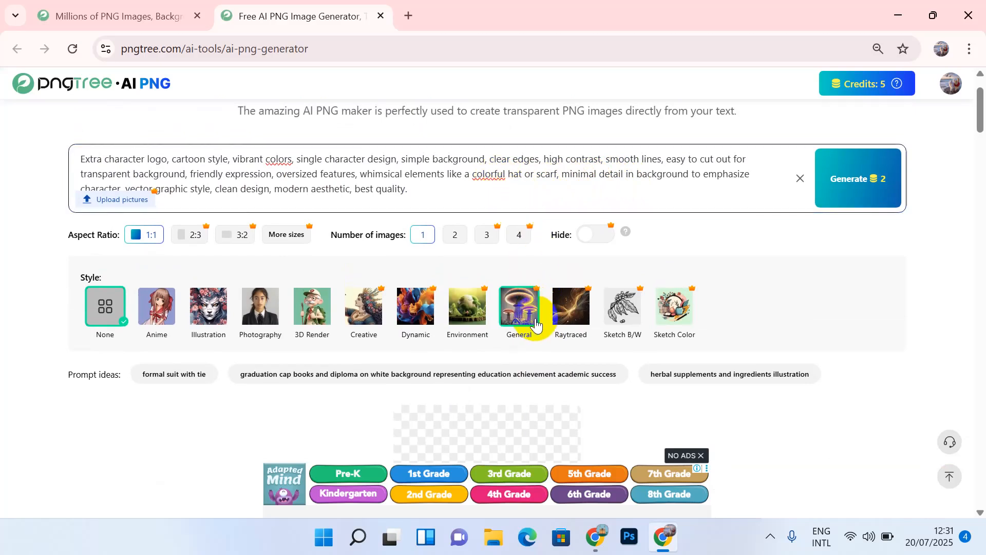
scroll(536, 326, down, 10)
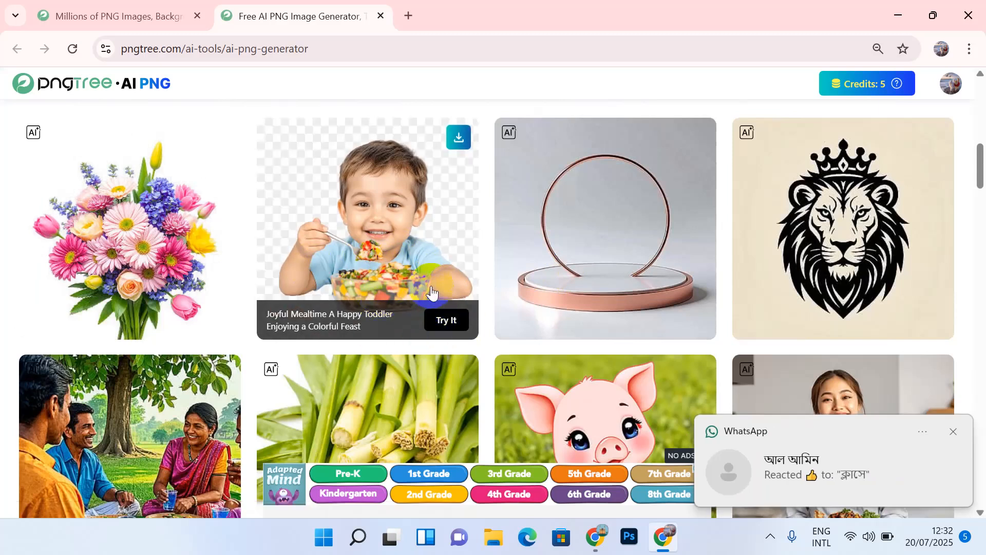
scroll(431, 291, up, 10)
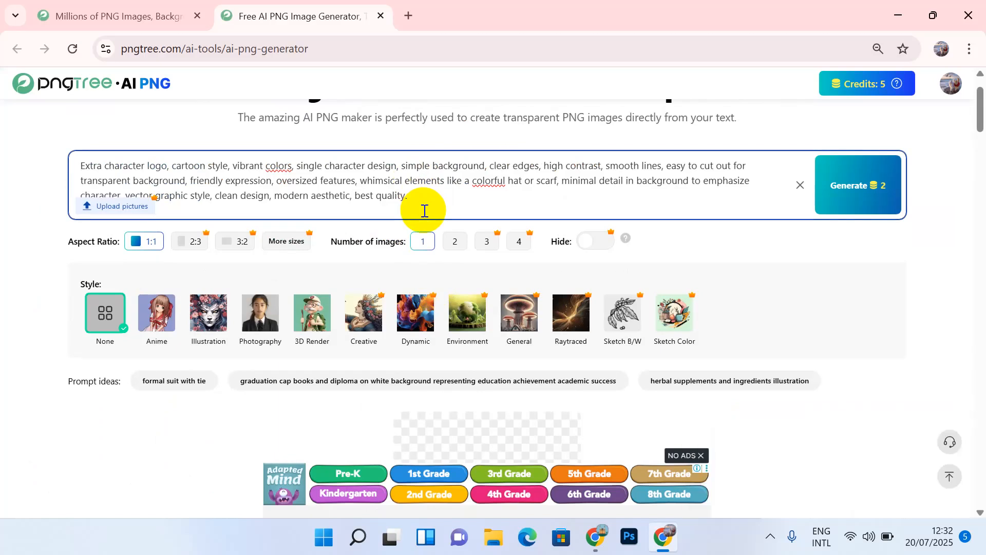
scroll(424, 210, down, 5)
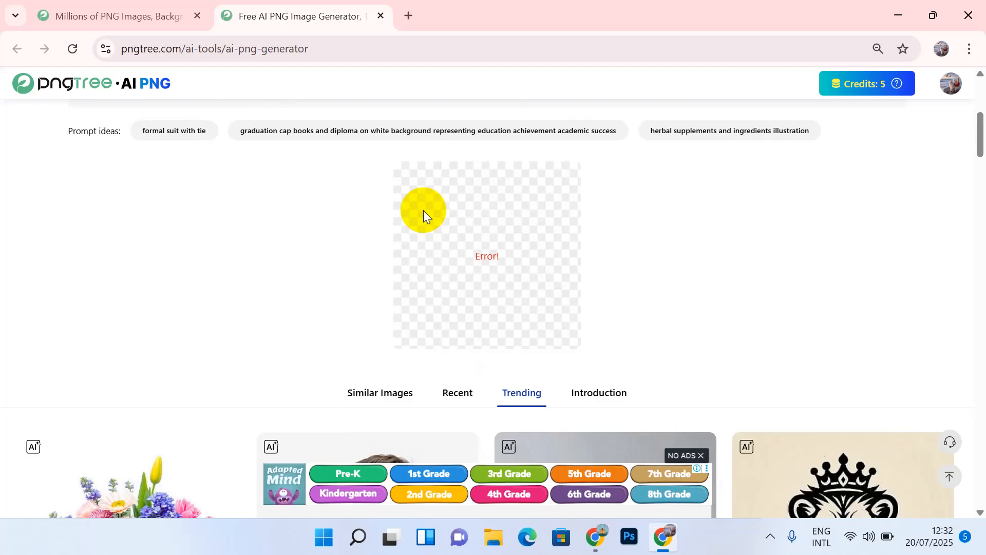
scroll(423, 210, up, 5)
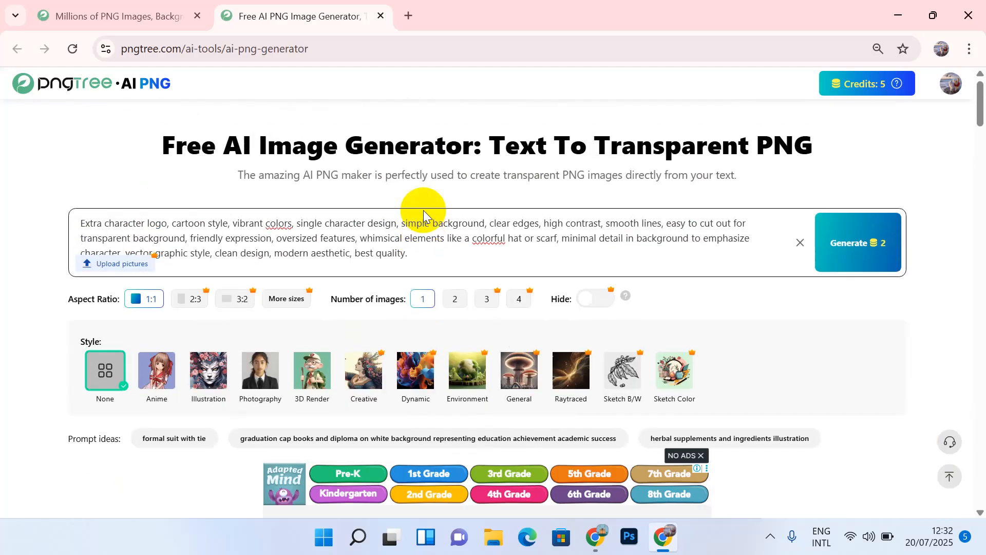
Step: Retry generation, then reload the Whimsical Buddy prompt and reset the image count to 1
click(866, 243)
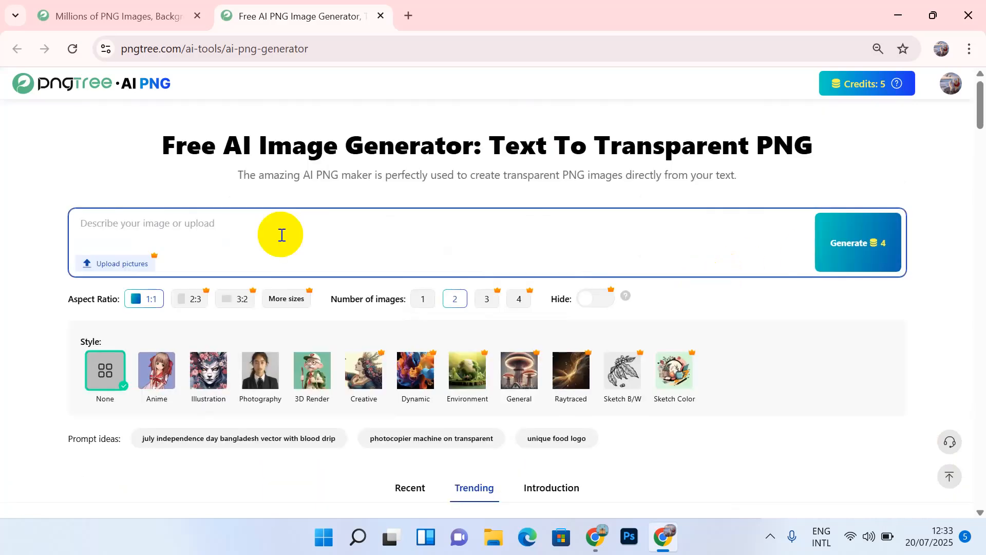
scroll(281, 235, down, 5)
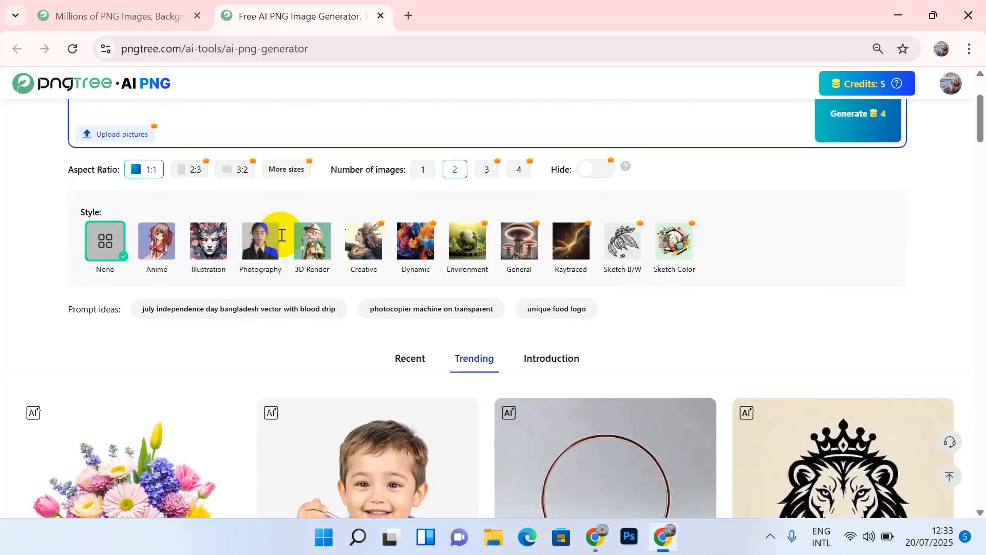
scroll(280, 235, down, 2)
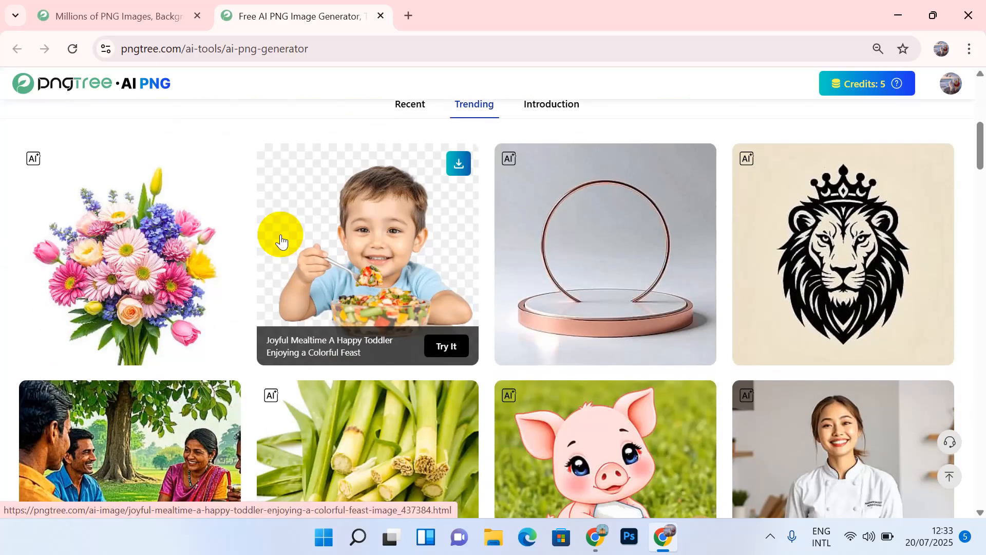
scroll(280, 240, down, 11)
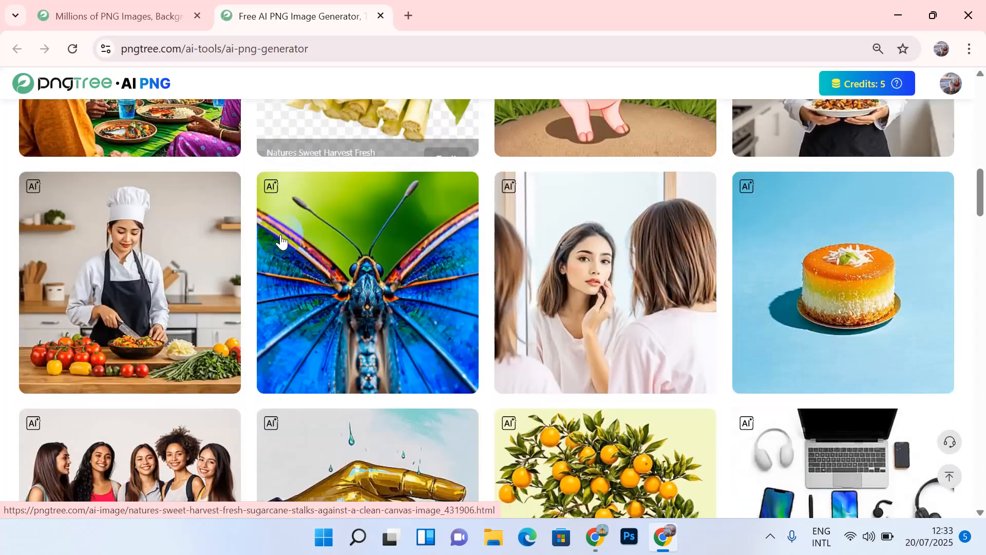
scroll(280, 240, down, 9)
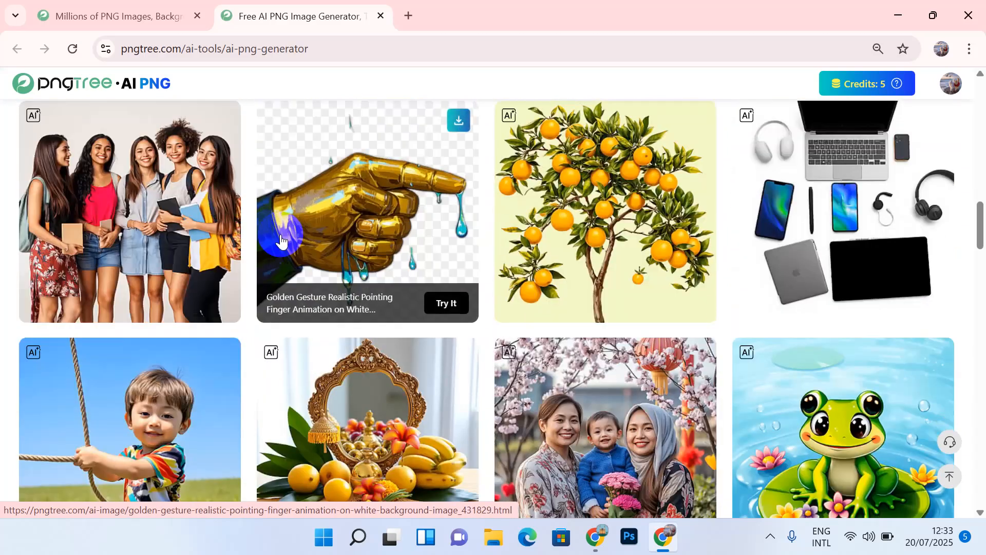
scroll(280, 240, down, 2)
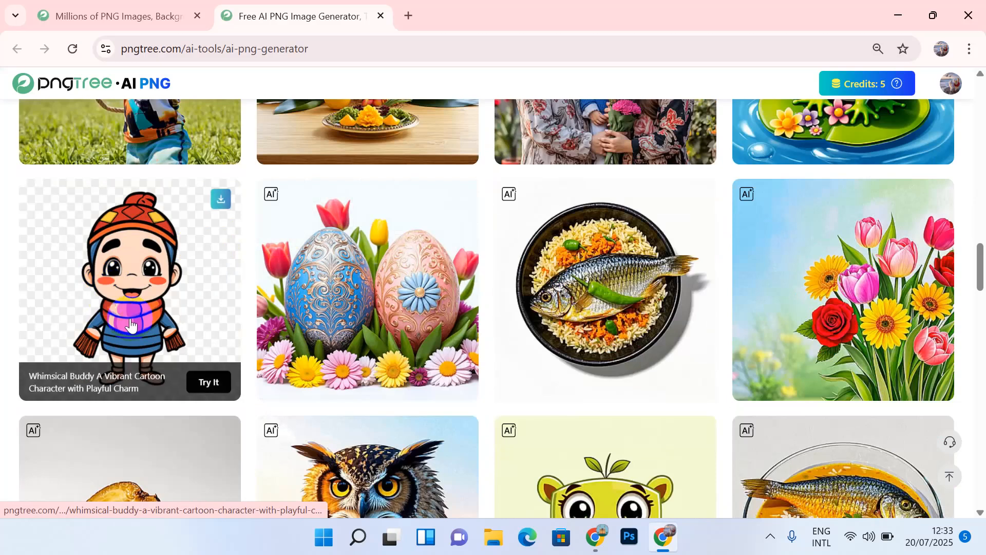
click(210, 391)
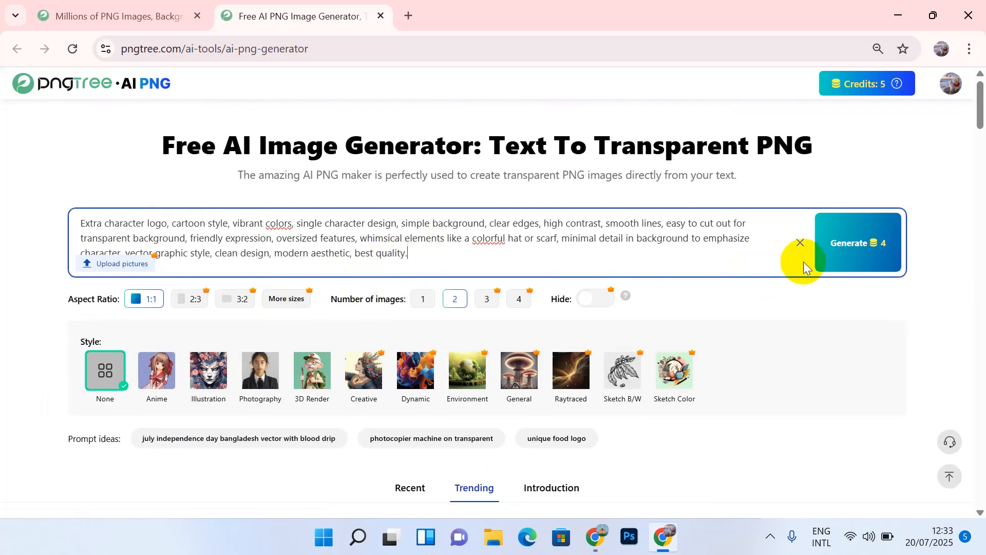
click(423, 298)
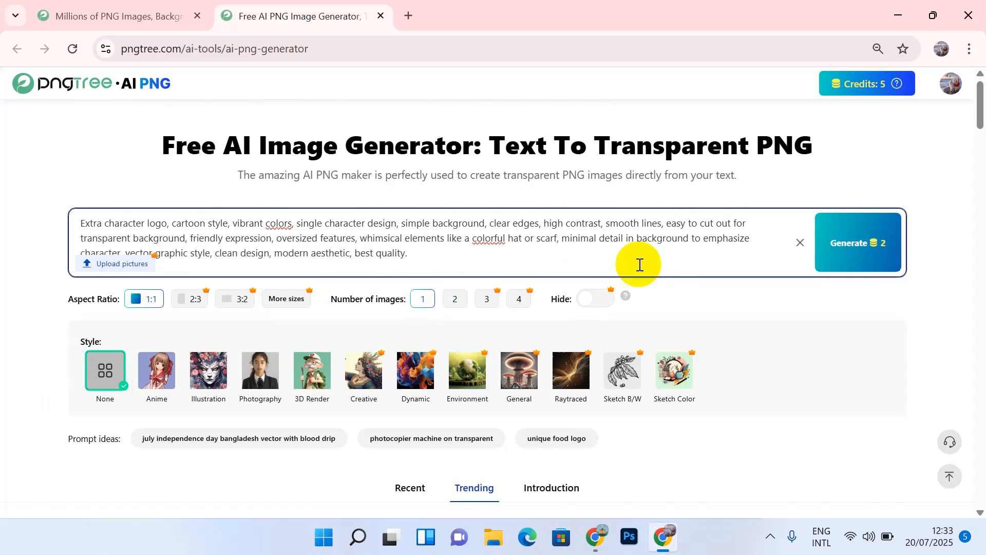
Step: Generate one cartoon character image and scroll back to the yellow-hat, scarf result
click(847, 257)
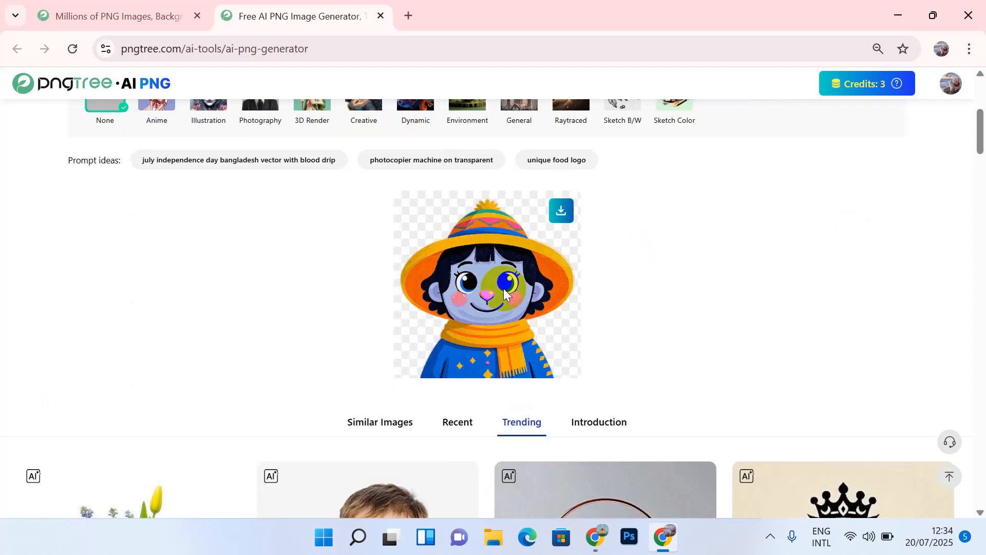
scroll(503, 289, down, 4)
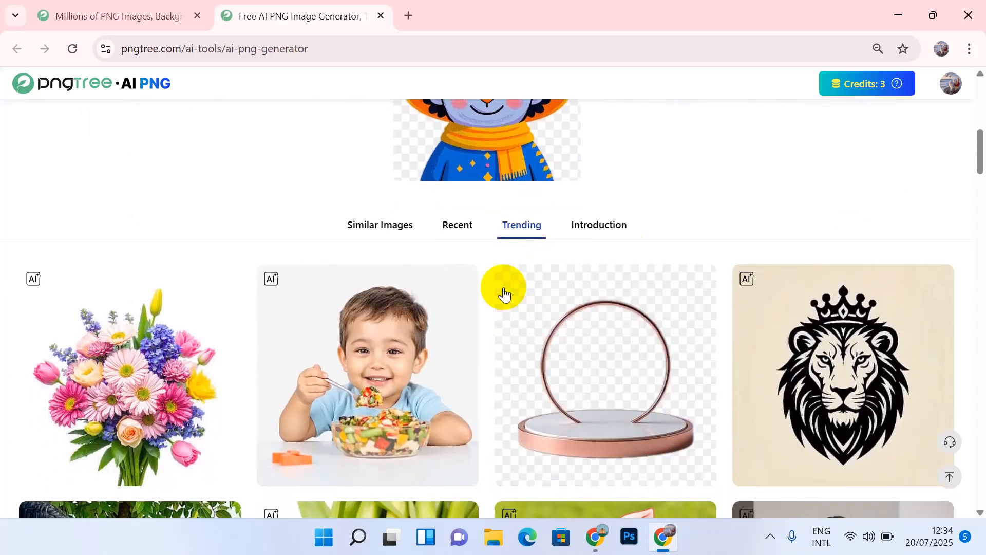
scroll(503, 292, up, 6)
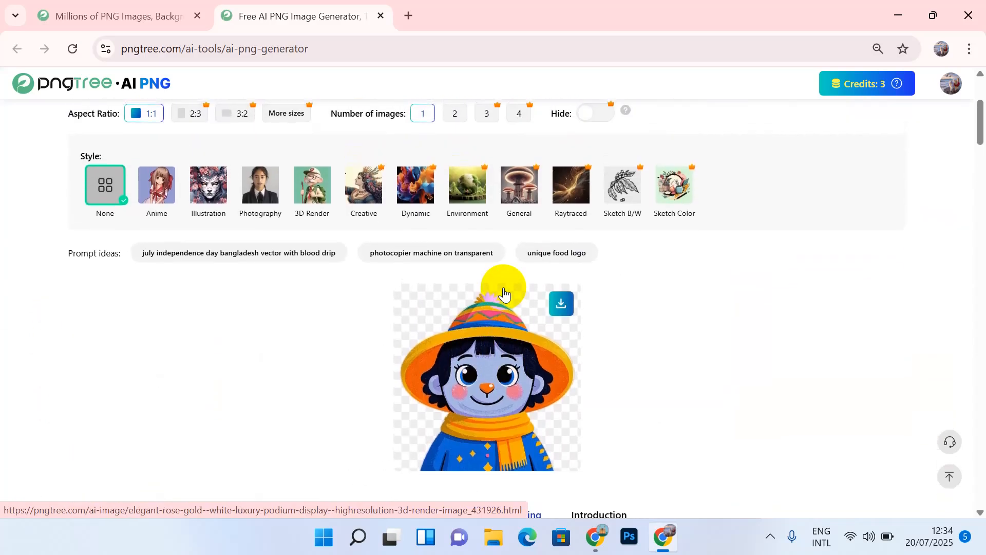
scroll(503, 291, down, 8)
scroll(504, 291, down, 15)
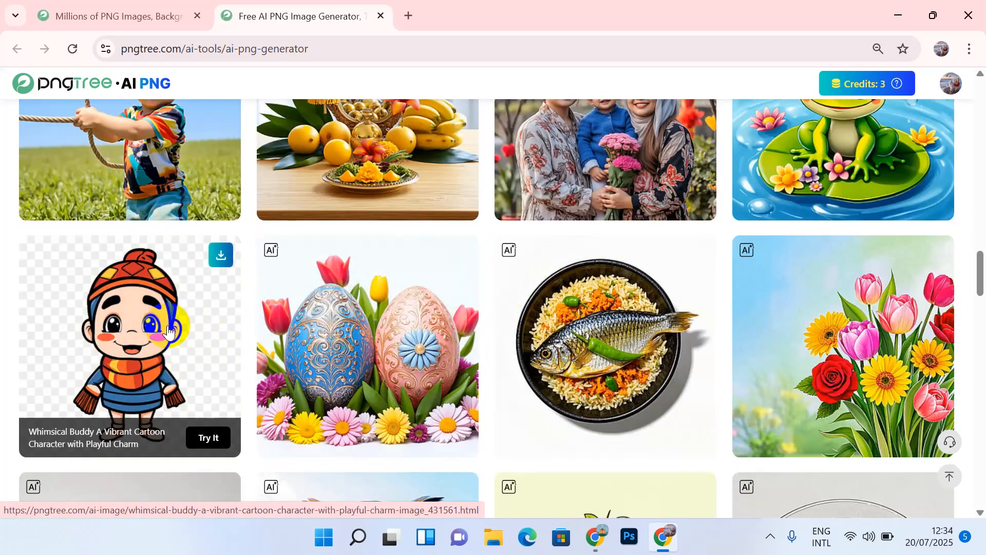
scroll(168, 331, up, 11)
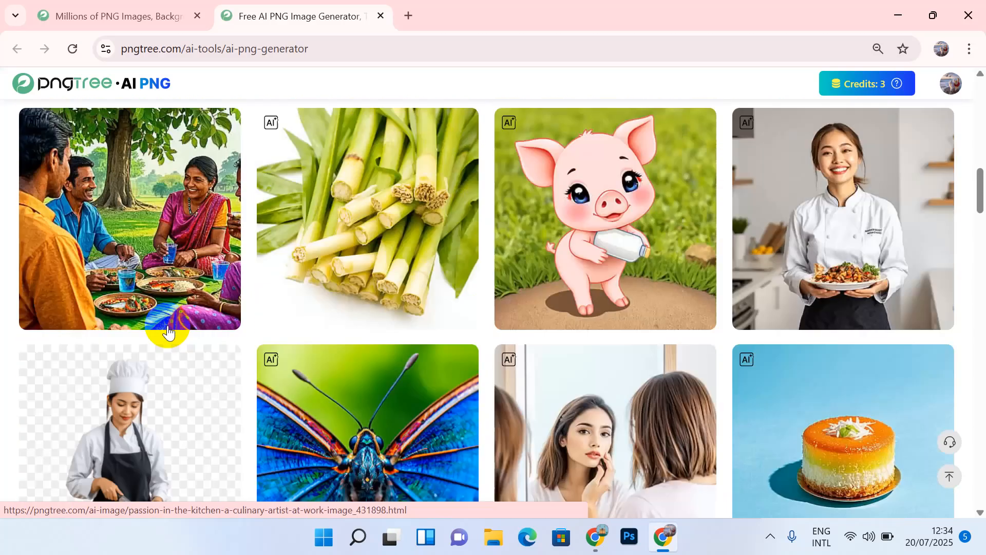
scroll(167, 331, up, 13)
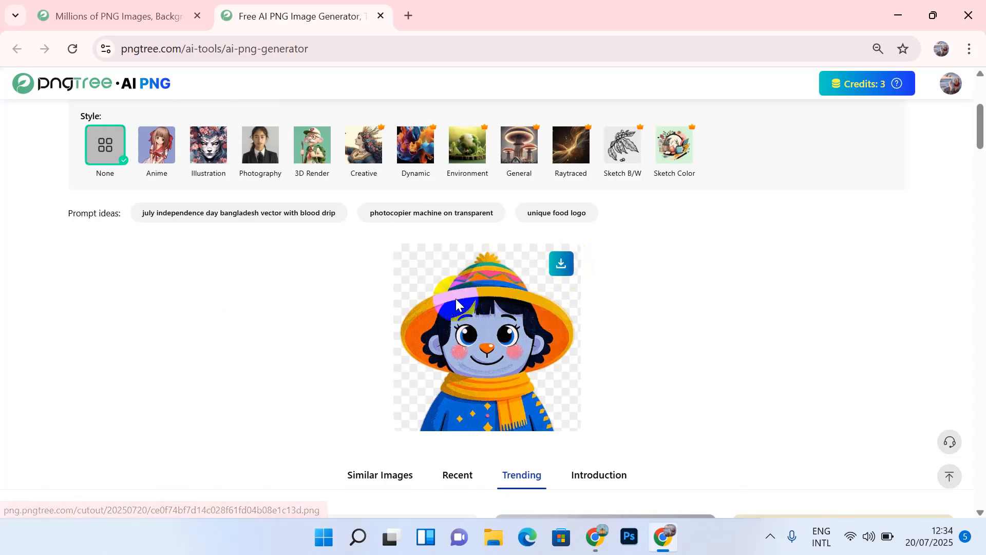
Step: Download the generated yellow-hat character as a 1,534 KB PNG
click(563, 264)
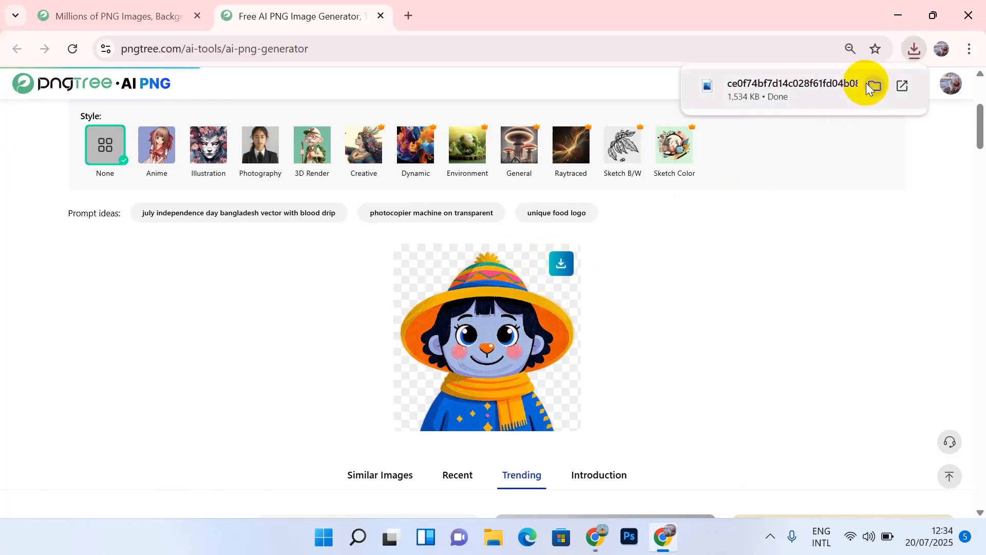
scroll(535, 239, up, 2)
scroll(535, 239, up, 3)
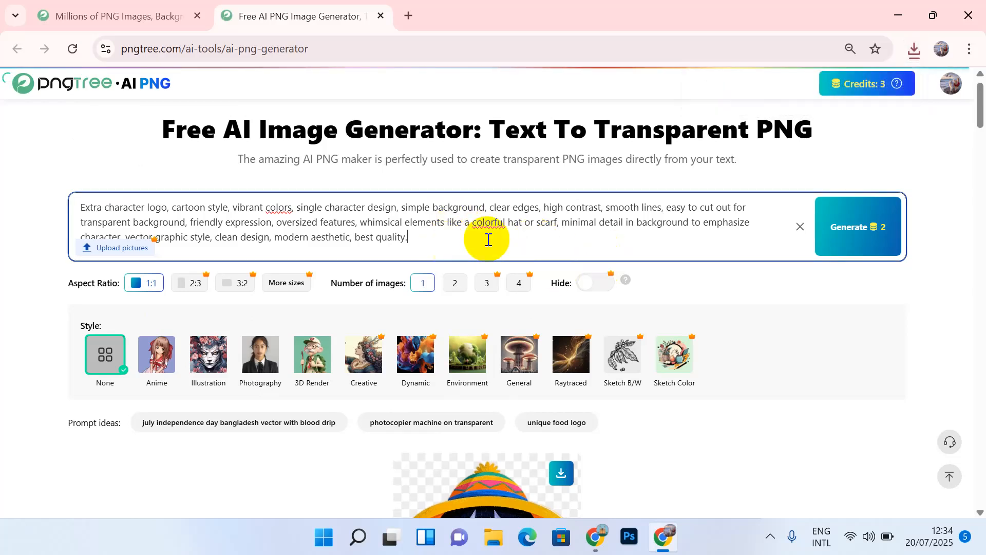
Step: Select the latter part of the cartoon prompt text in the prompt box
drag(434, 234, 416, 209)
click(416, 208)
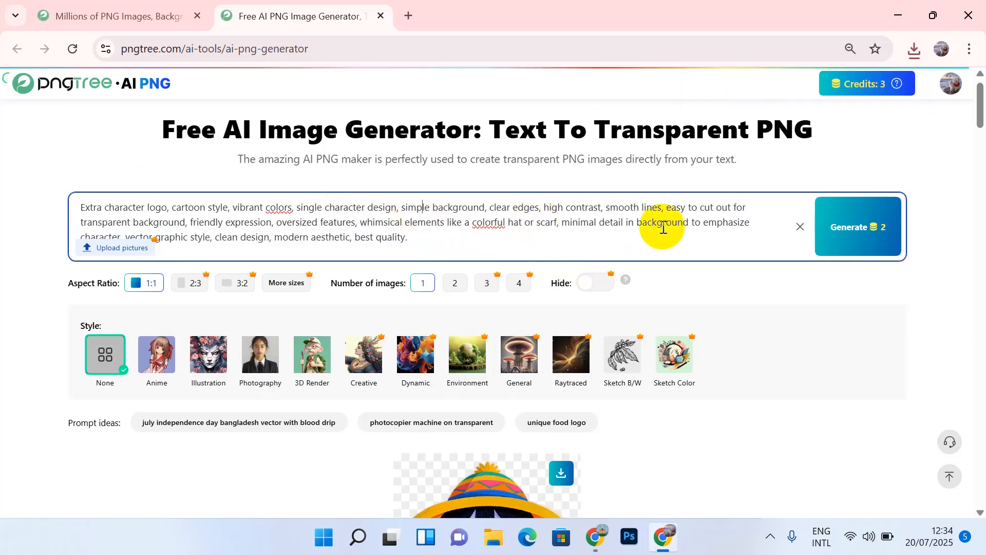
scroll(664, 227, down, 2)
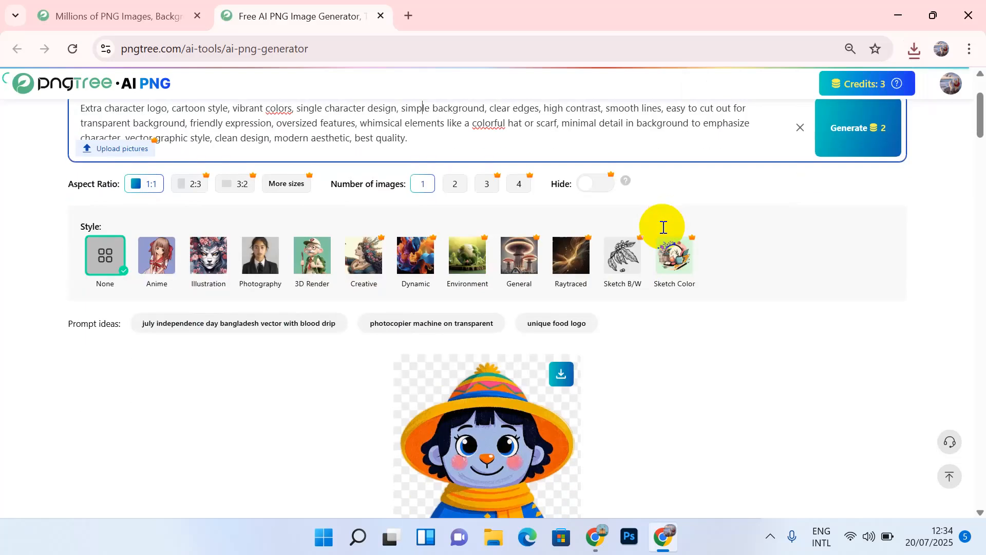
scroll(663, 228, up, 1)
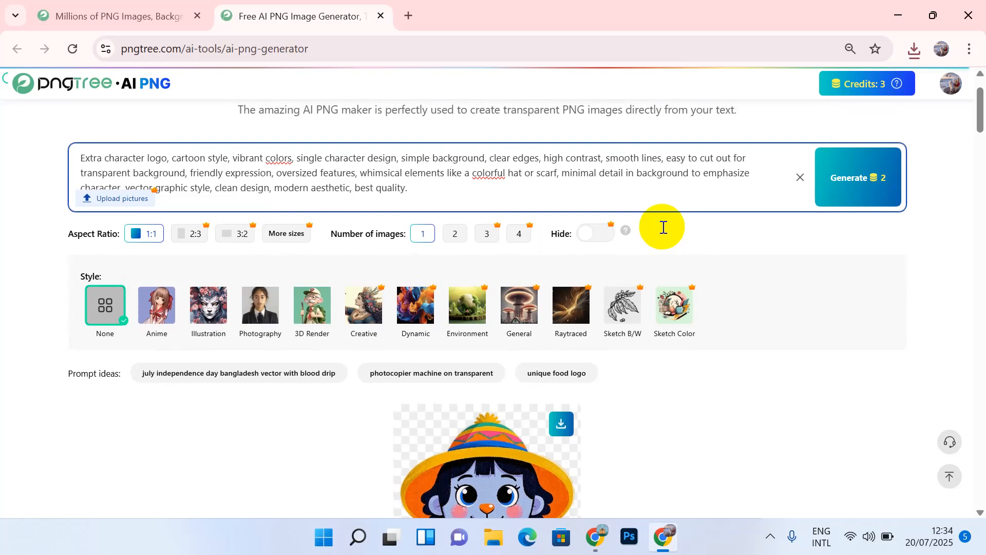
scroll(663, 228, down, 2)
scroll(663, 228, up, 3)
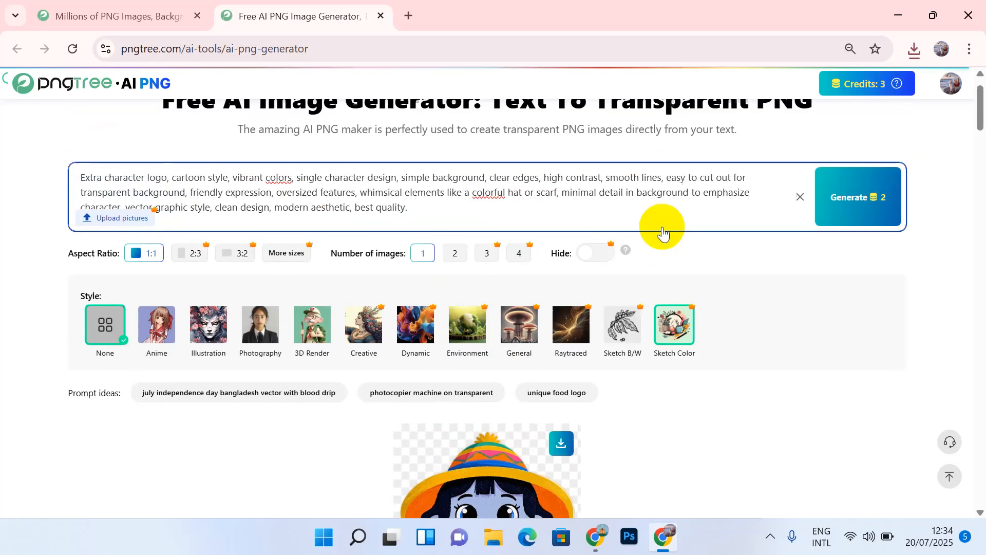
drag(418, 222, 82, 204)
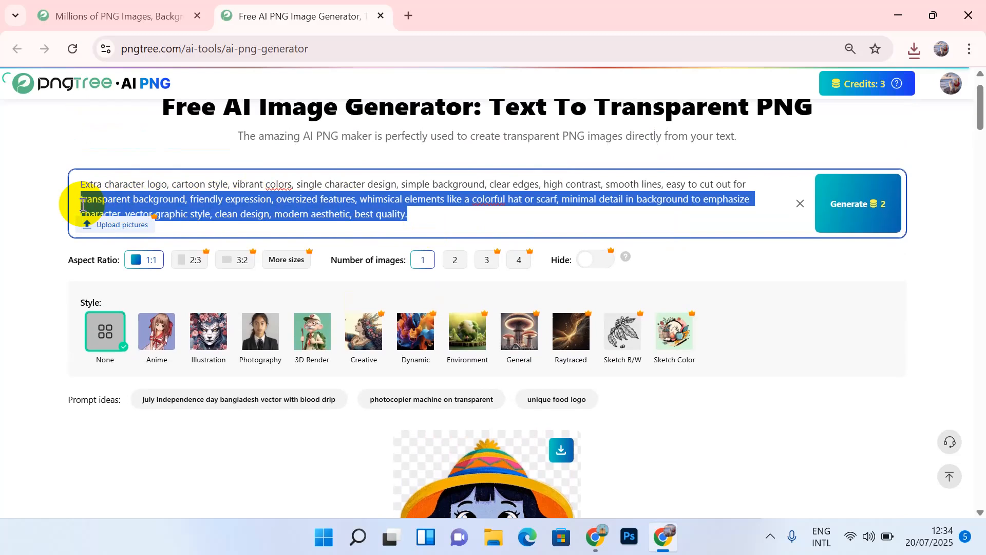
scroll(82, 205, down, 2)
scroll(83, 204, up, 1)
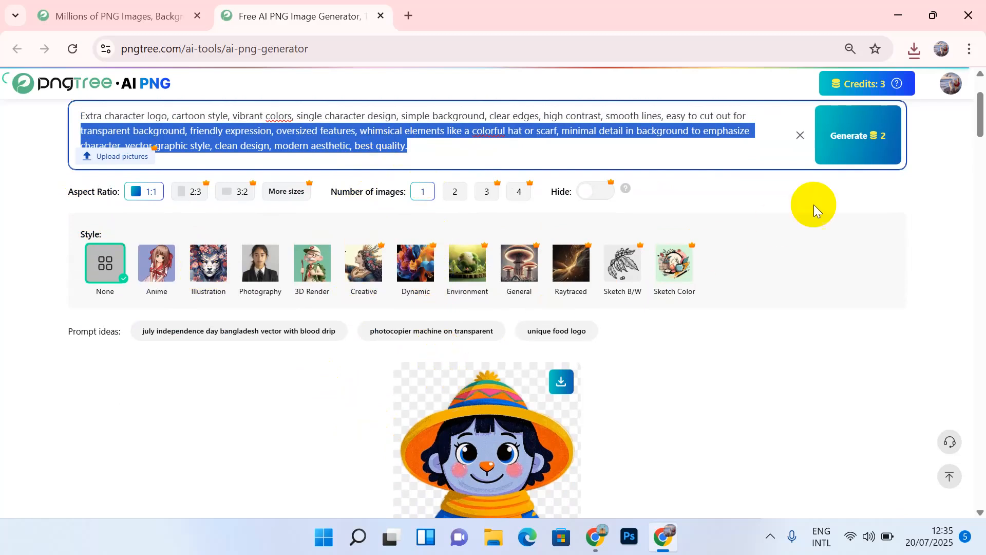
Step: Generate again from the same prompt, producing a striped-hat character with earrings, 1 credit left
click(860, 159)
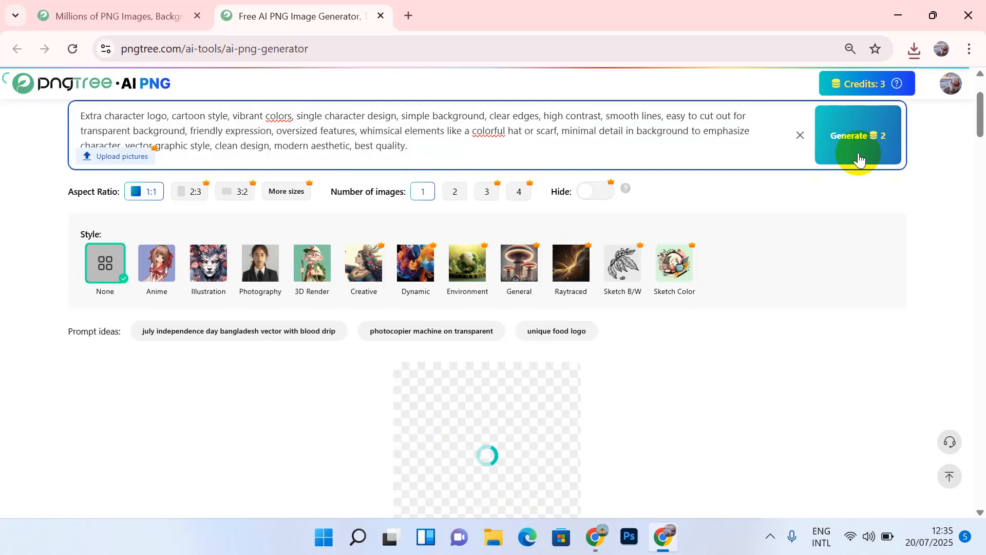
scroll(479, 458, down, 2)
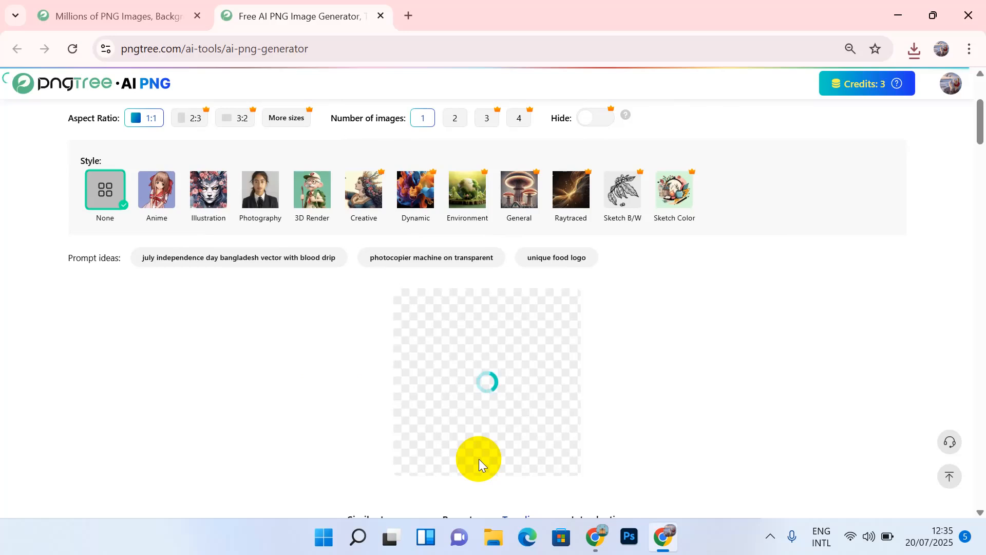
scroll(479, 458, down, 8)
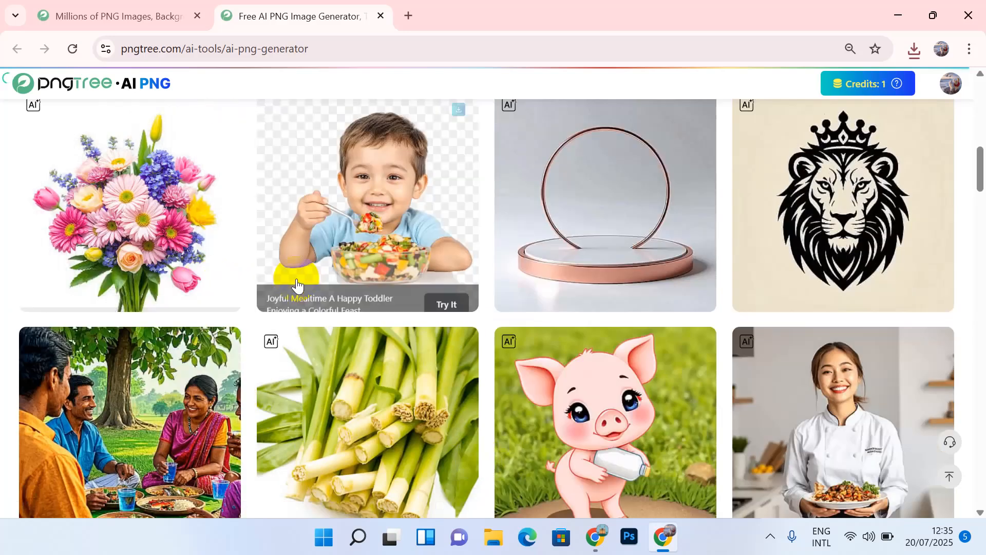
scroll(297, 282, up, 8)
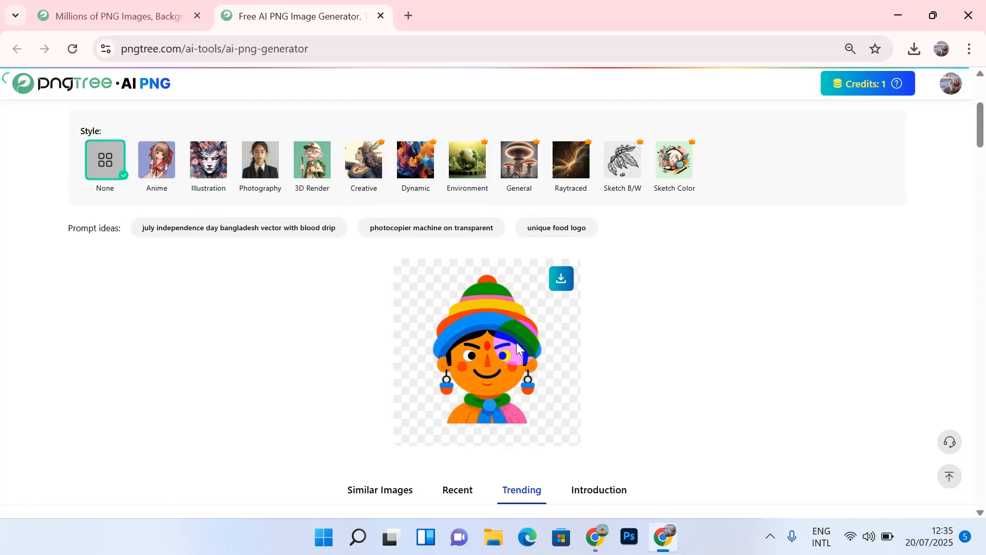
scroll(516, 342, up, 4)
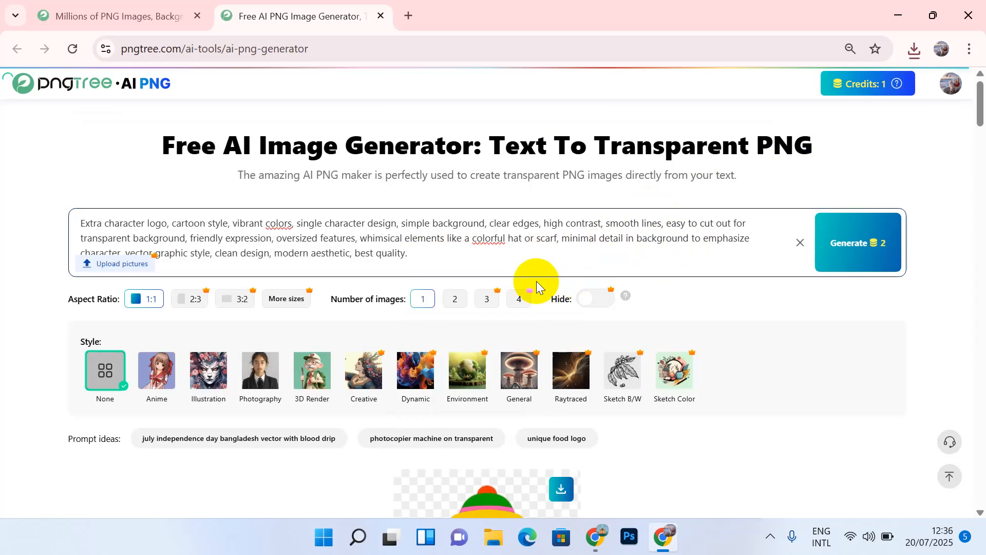
Step: Select the whole cartoon-character prompt in Pngtree's generator and copy it
drag(424, 261, 197, 237)
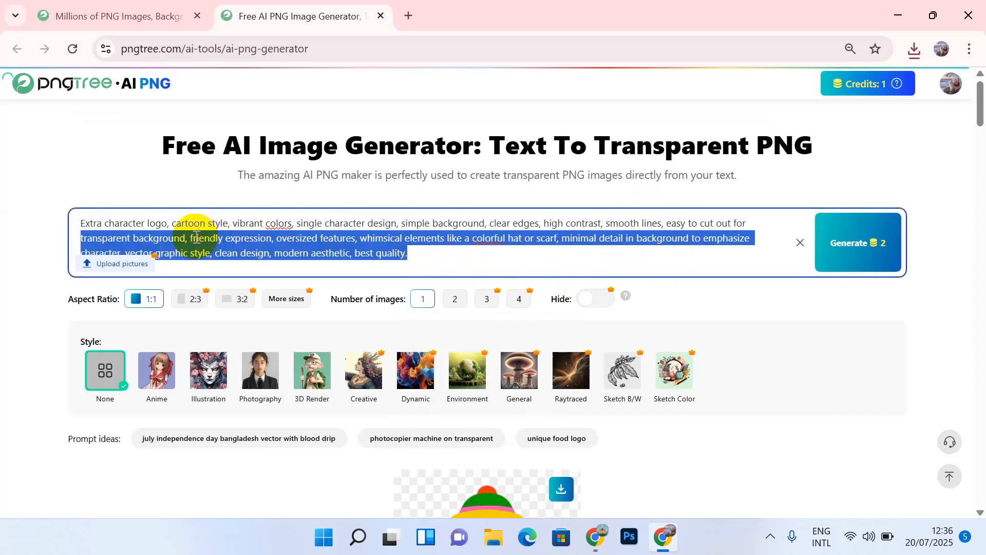
key(ctrl+a)
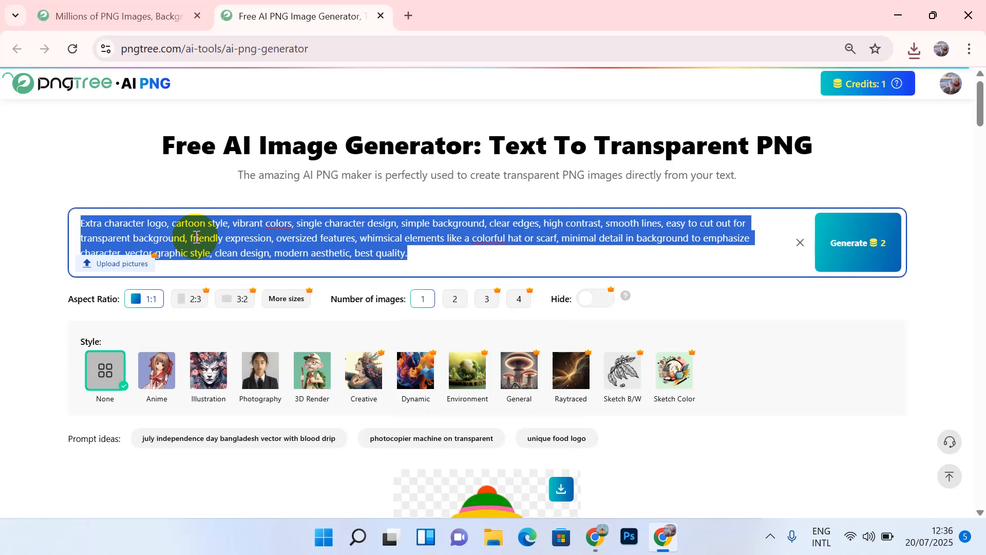
scroll(197, 238, down, 10)
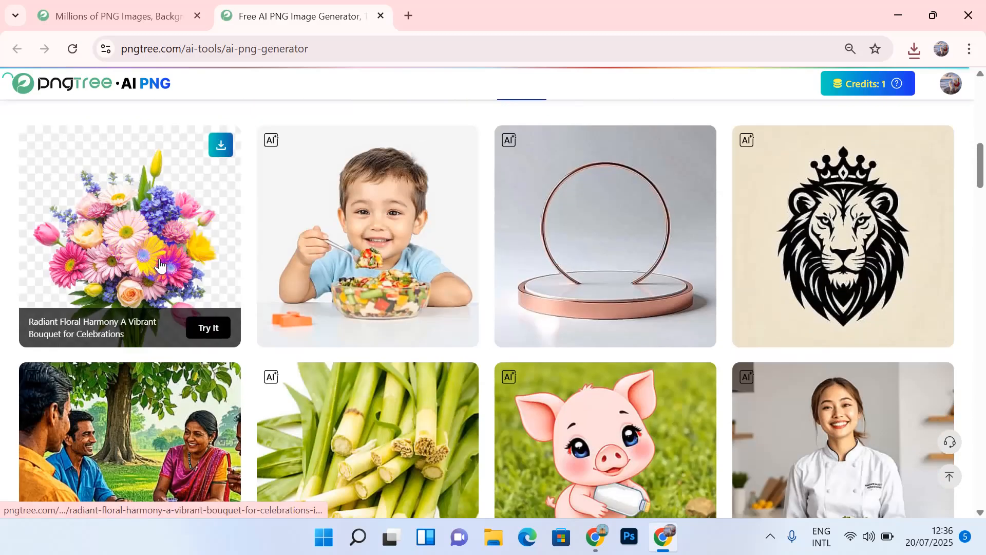
click(214, 260)
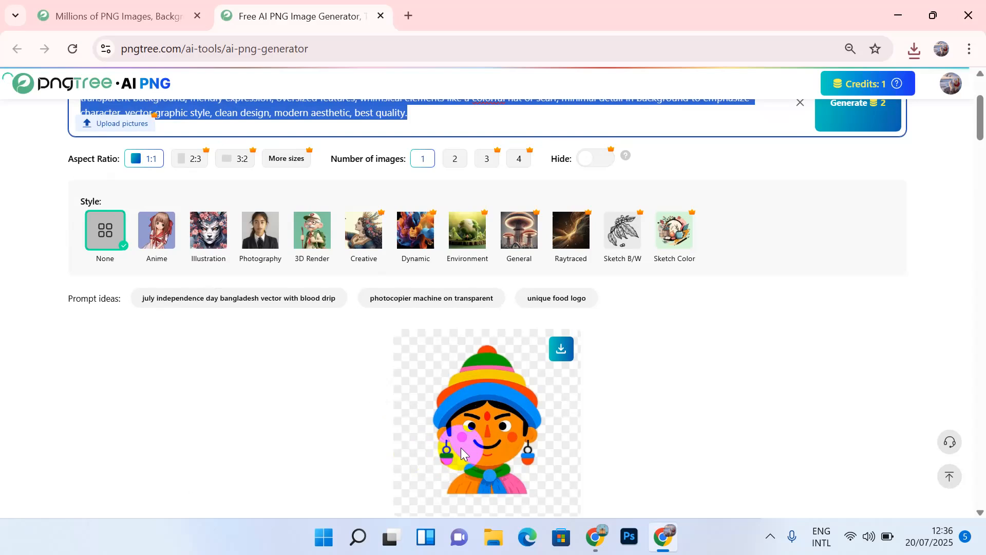
scroll(461, 448, up, 3)
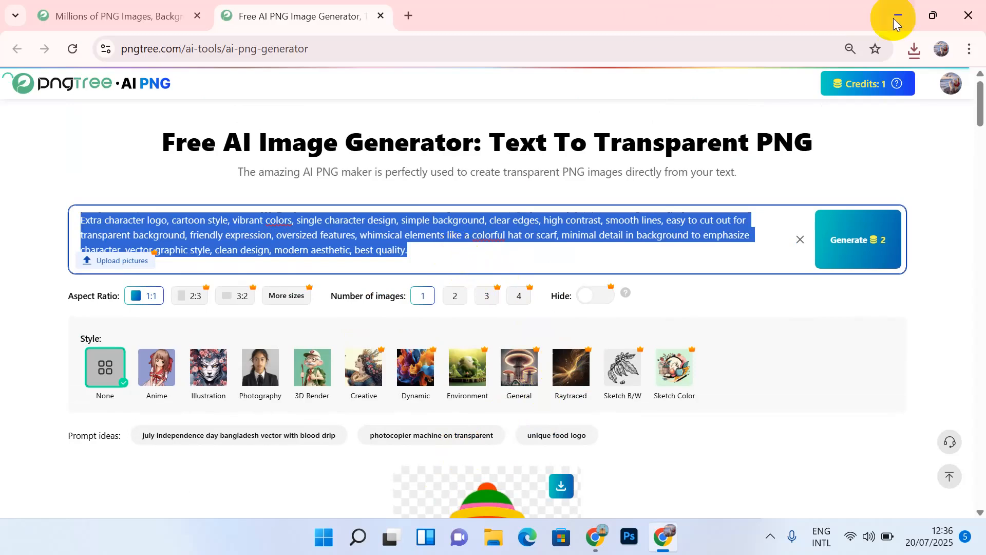
Step: Create a blank 'New Text Document' on the desktop and open it in Notepad
click(915, 17)
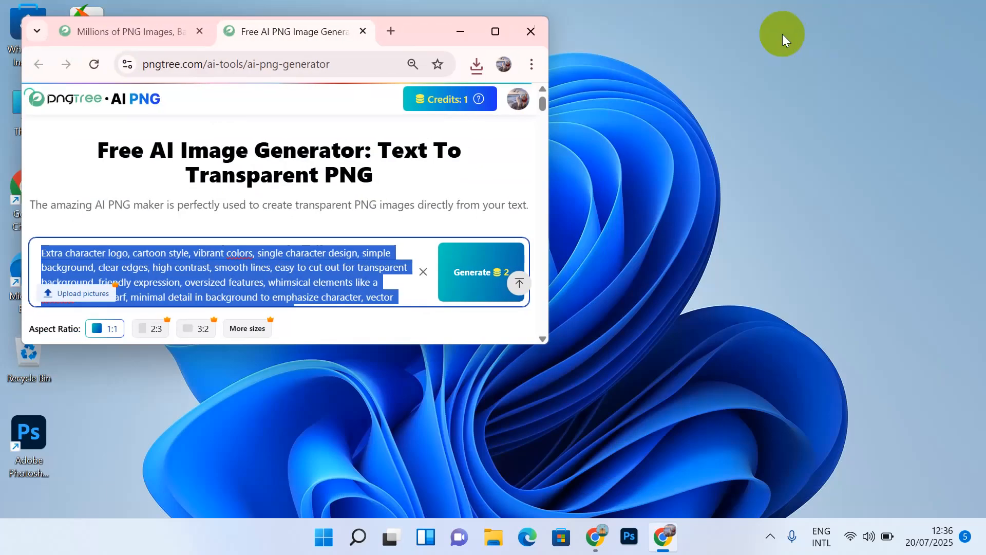
right_click(782, 33)
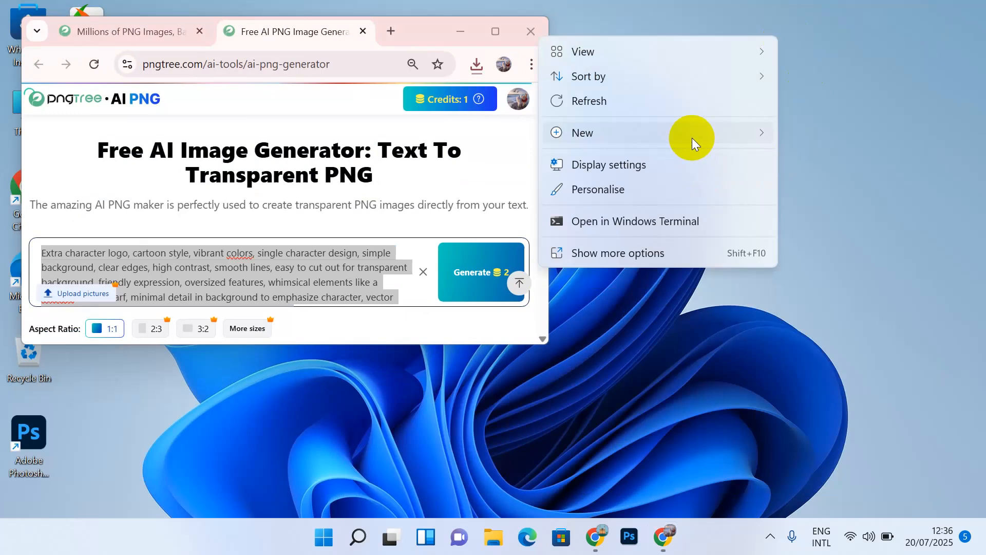
mouse_move(695, 136)
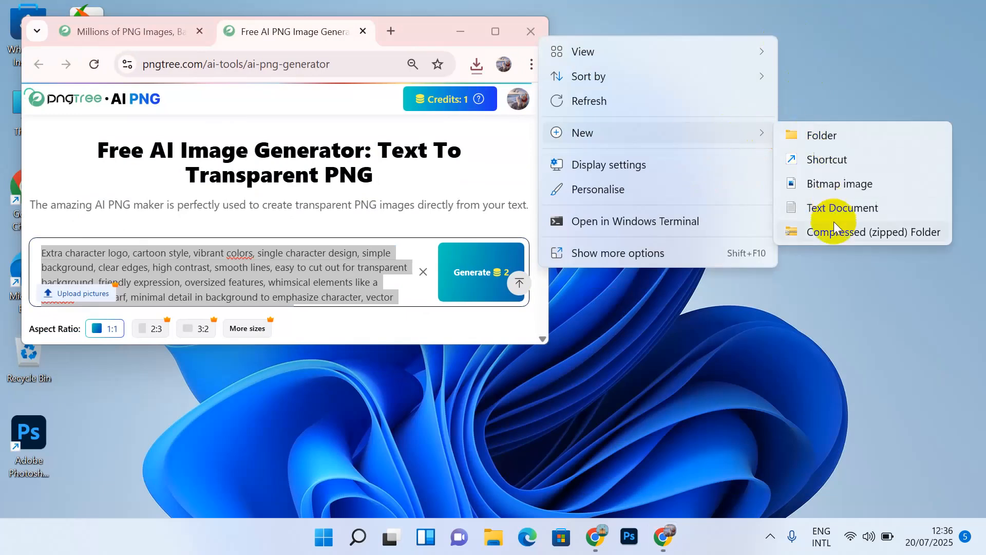
click(833, 207)
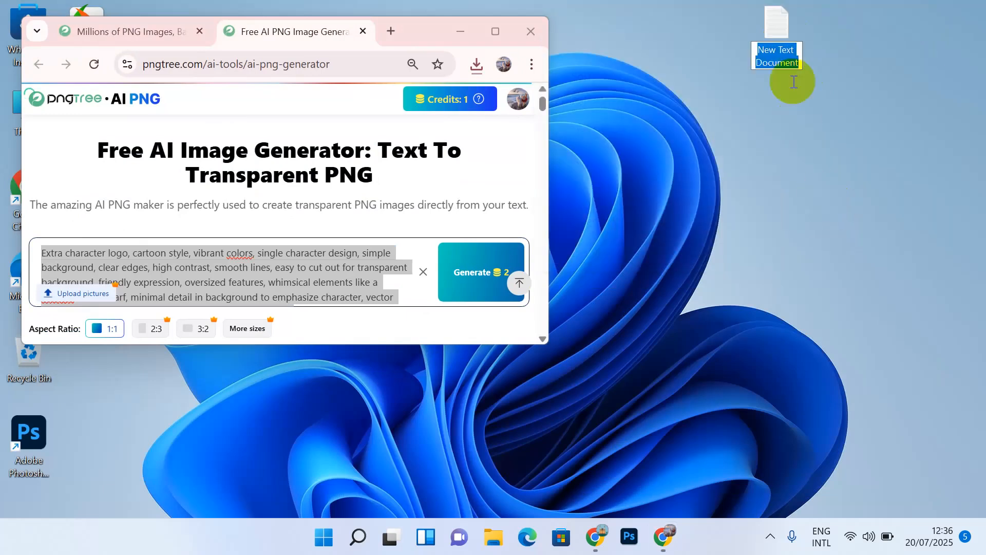
double_click(782, 50)
click(778, 36)
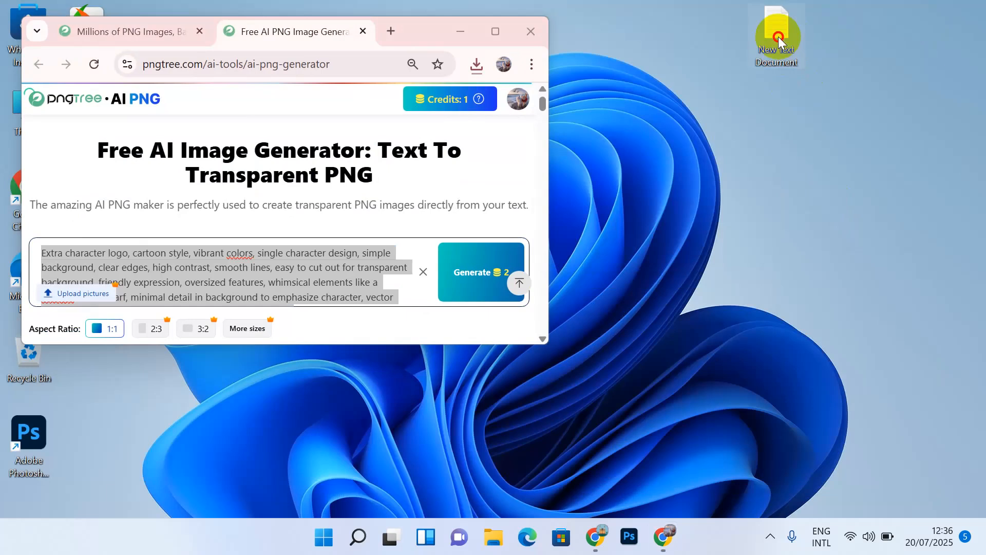
double_click(778, 36)
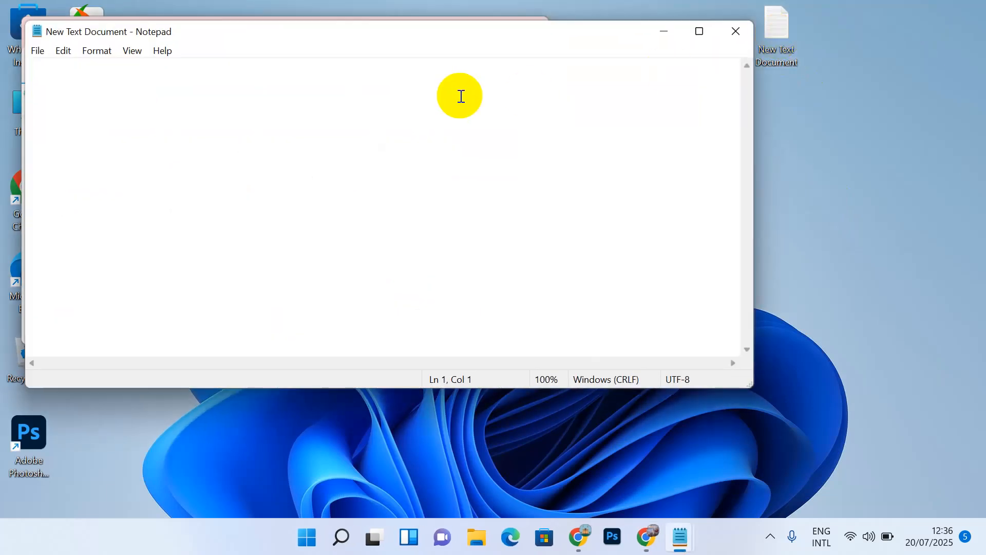
Step: Paste the copied prompt after '1.' in Notepad and turn on word wrap
text(1)
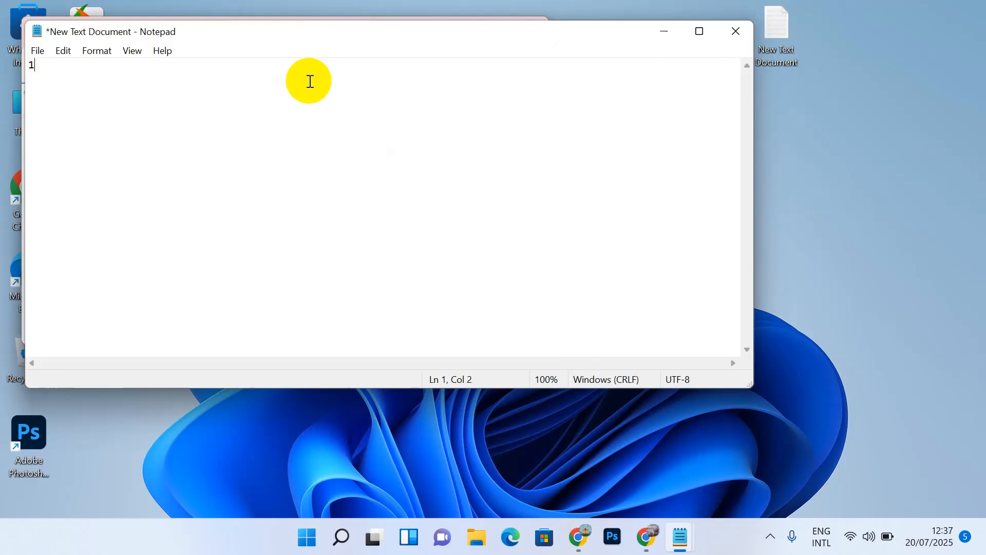
text(.)
key(ctrl+v)
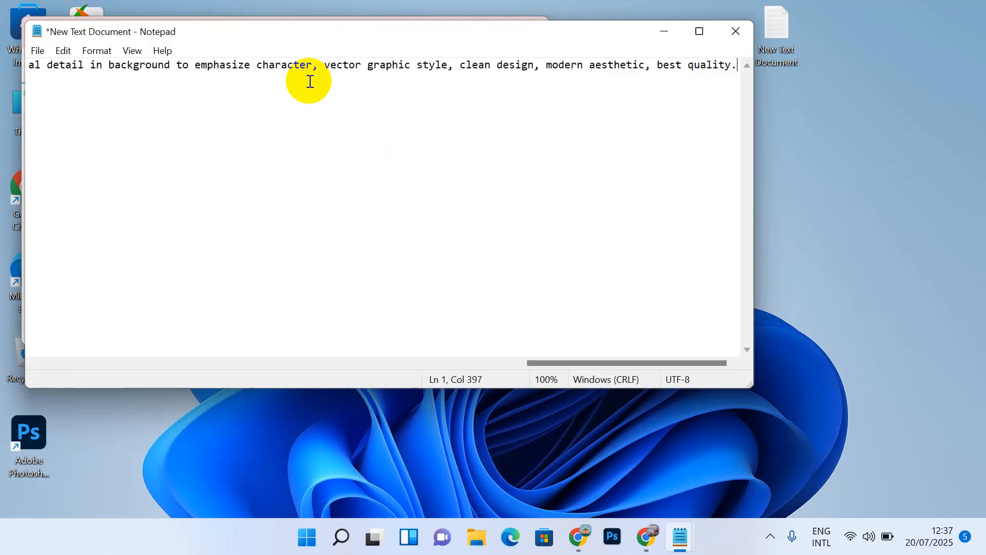
click(97, 54)
click(105, 69)
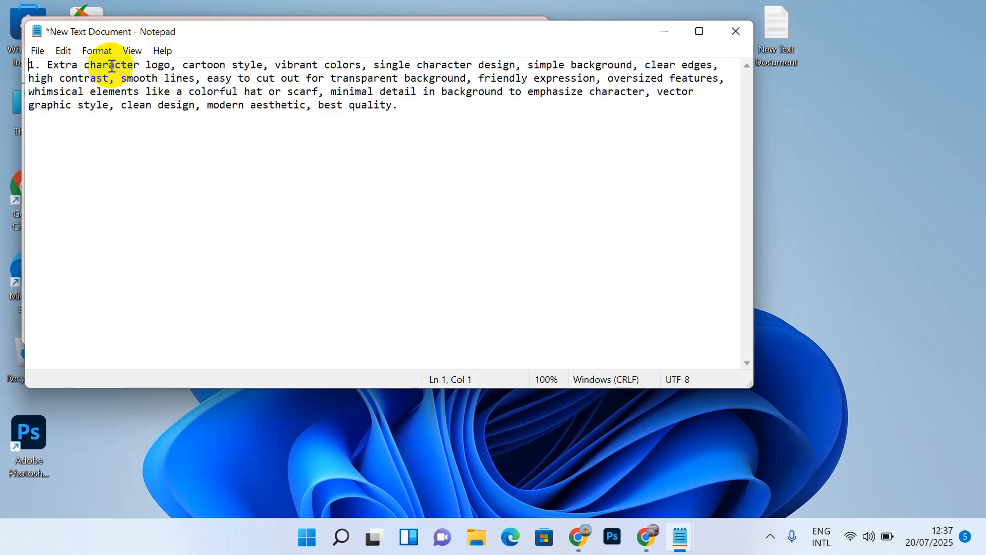
Step: Move Notepad aside, check the '1.' numbering, and bring up File Explorer
drag(319, 36, 519, 159)
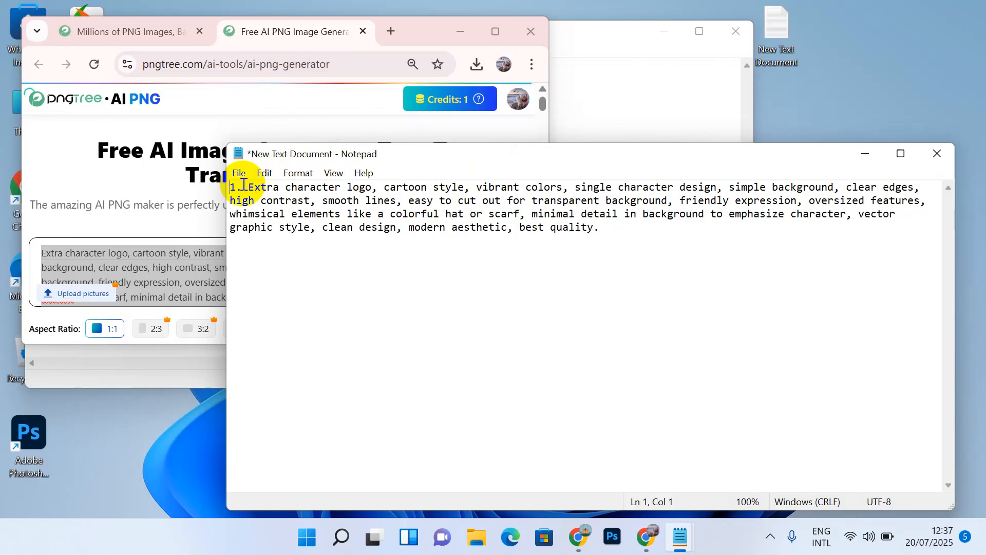
drag(242, 186, 206, 187)
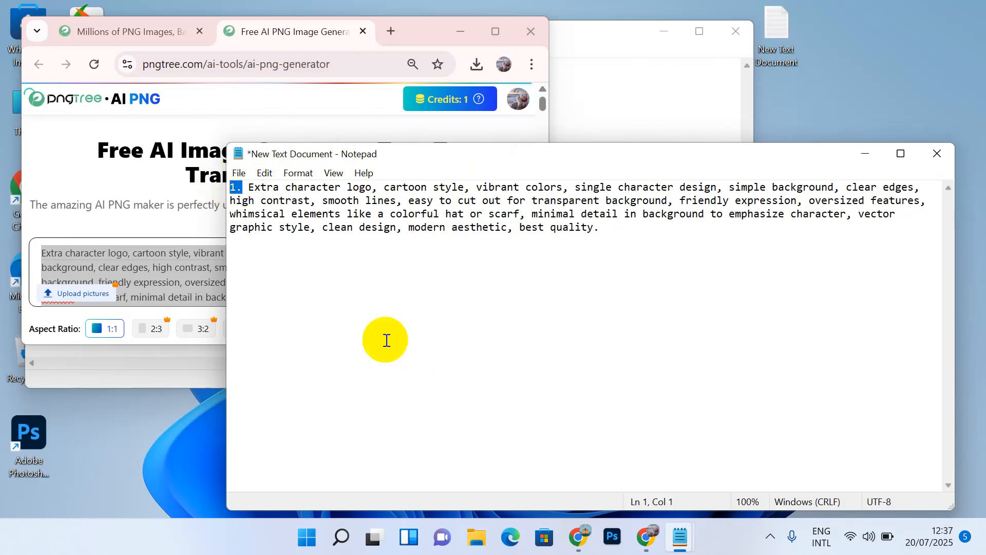
click(476, 543)
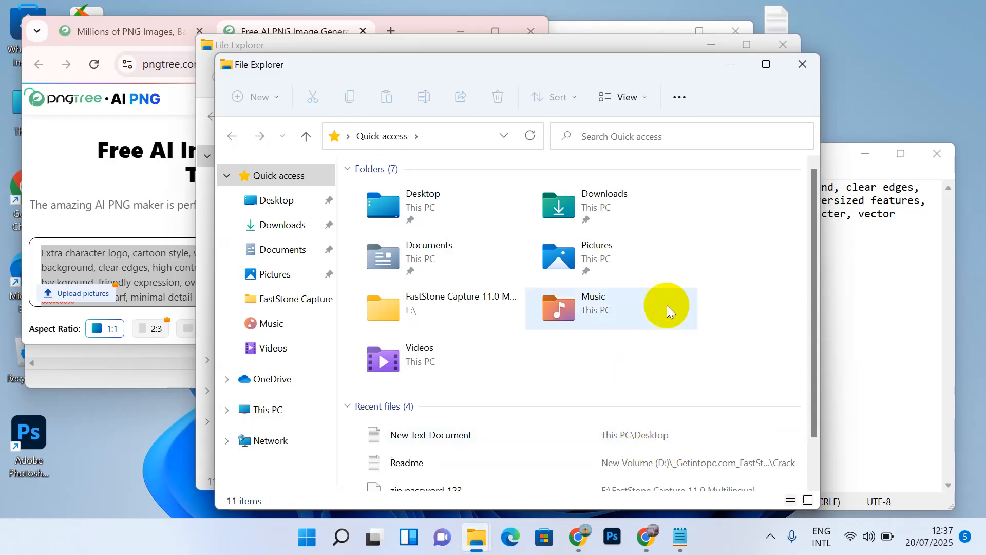
Step: Rename the older downloaded PNG in the Downloads folder to '1'
click(265, 225)
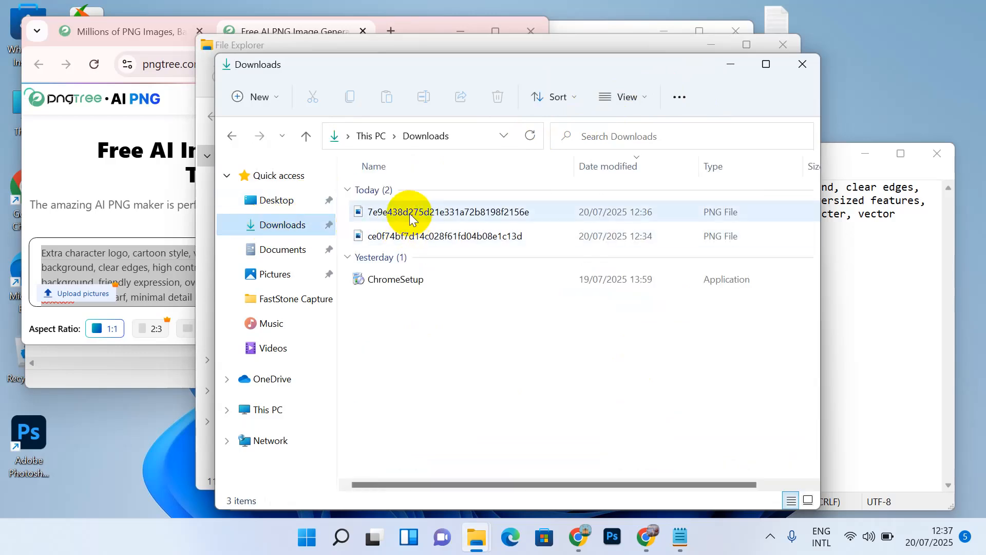
click(412, 230)
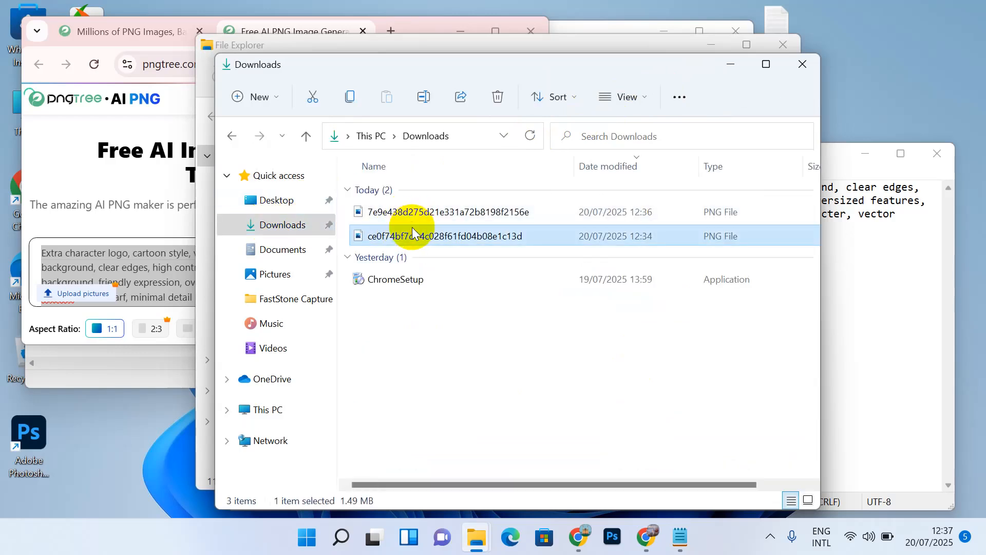
right_click(413, 231)
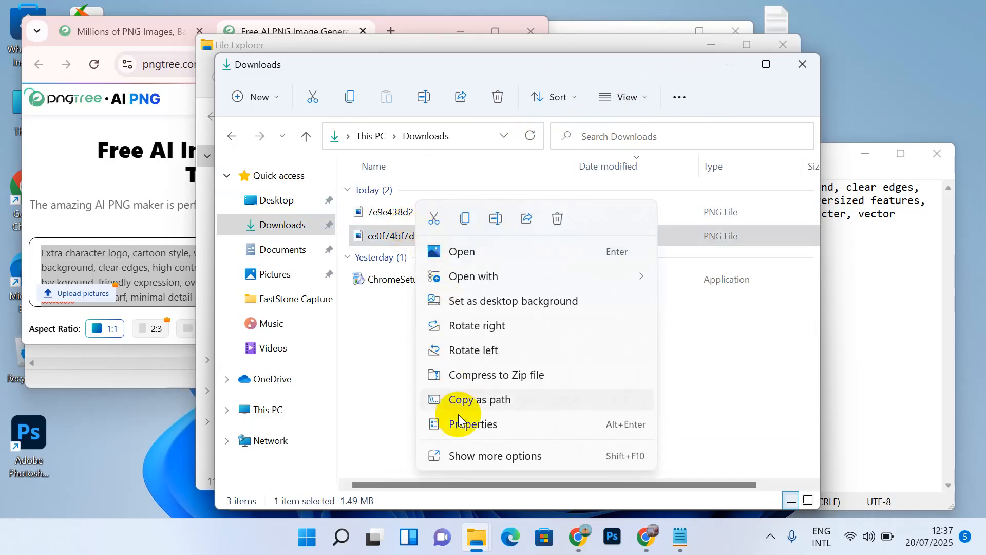
click(475, 456)
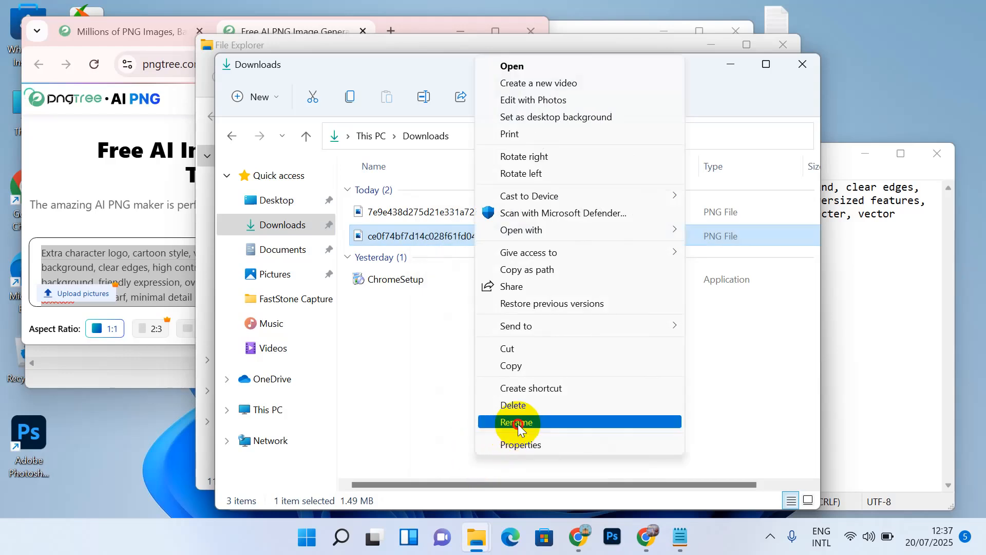
click(518, 423)
text(1)
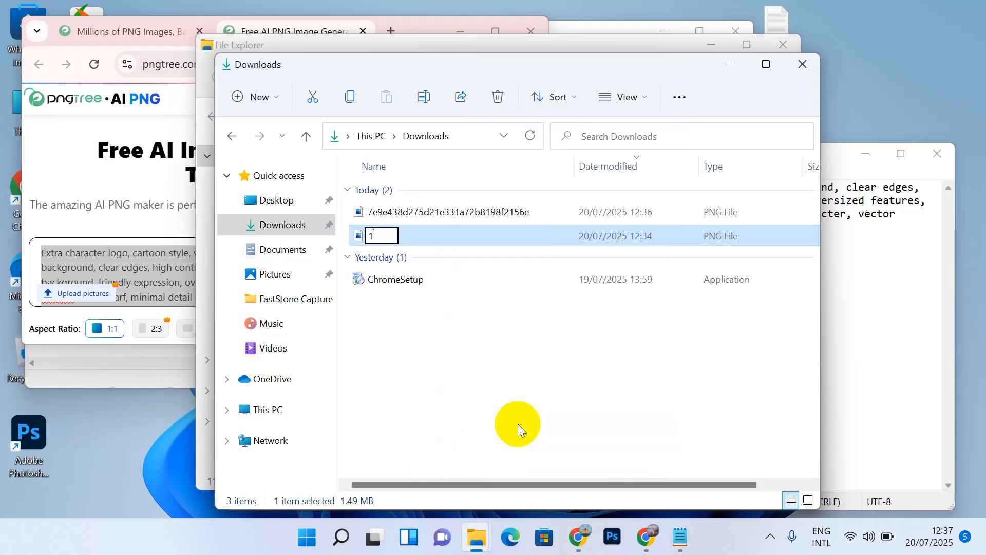
click(518, 424)
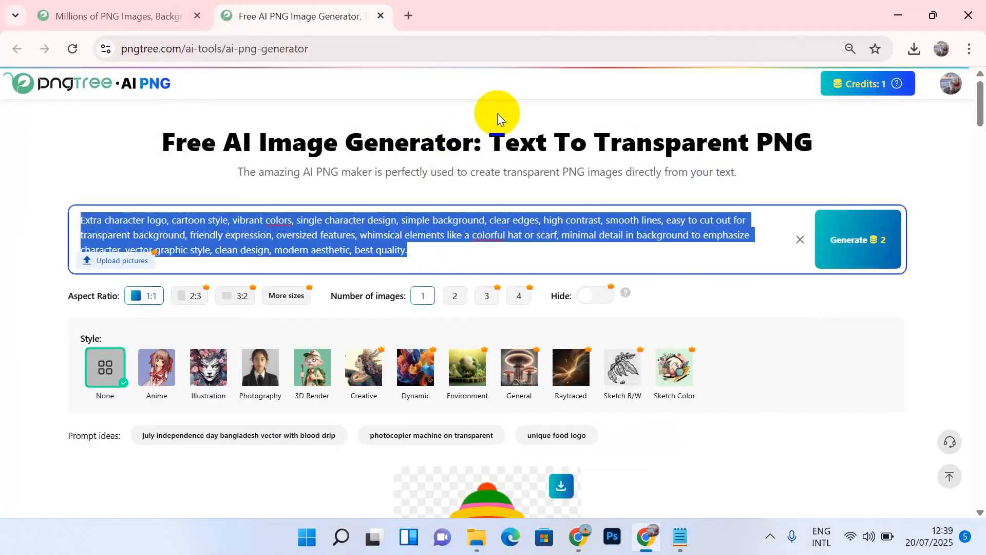
Step: Review the generated character on Pngtree's AI PNG page, then bring up Chrome's main menu
click(499, 112)
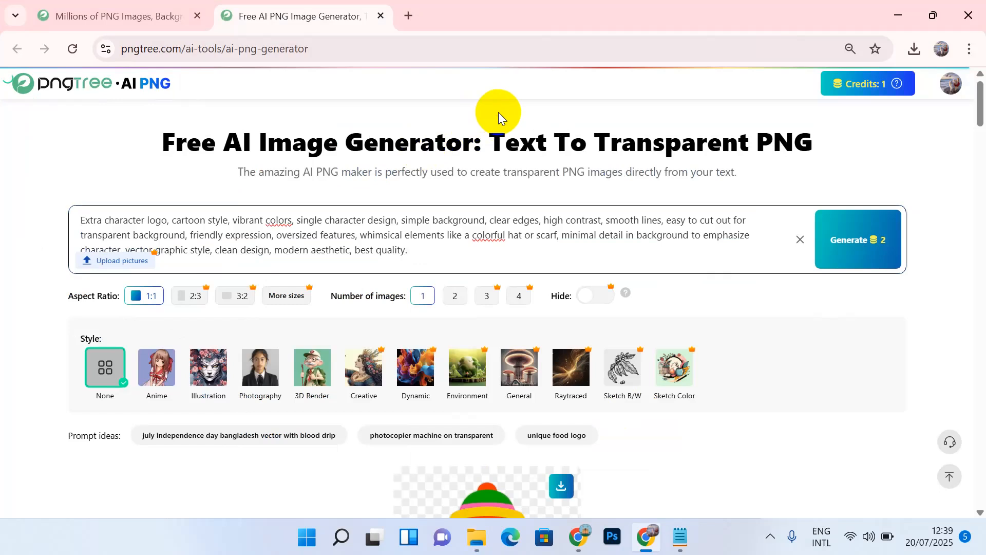
scroll(503, 187, down, 2)
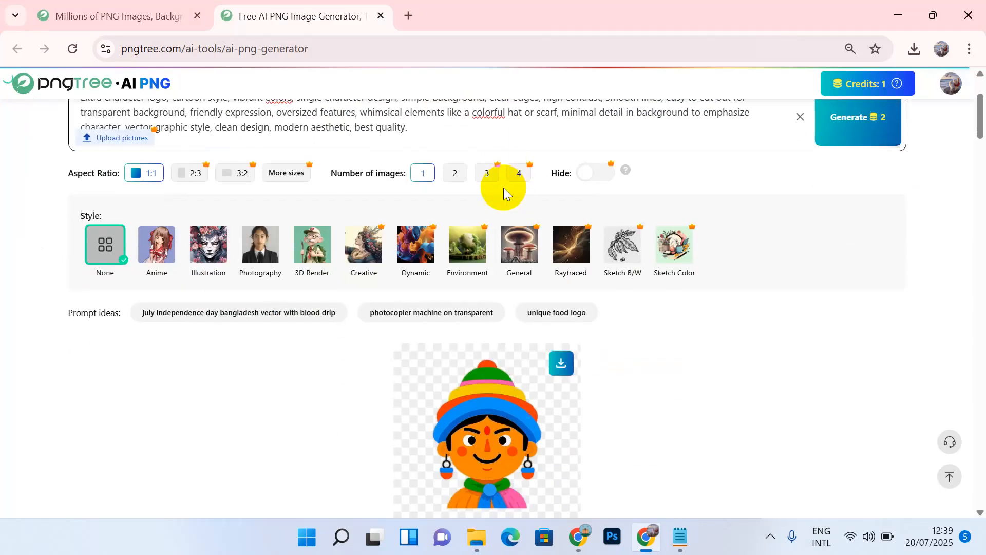
scroll(503, 187, up, 2)
scroll(503, 187, down, 2)
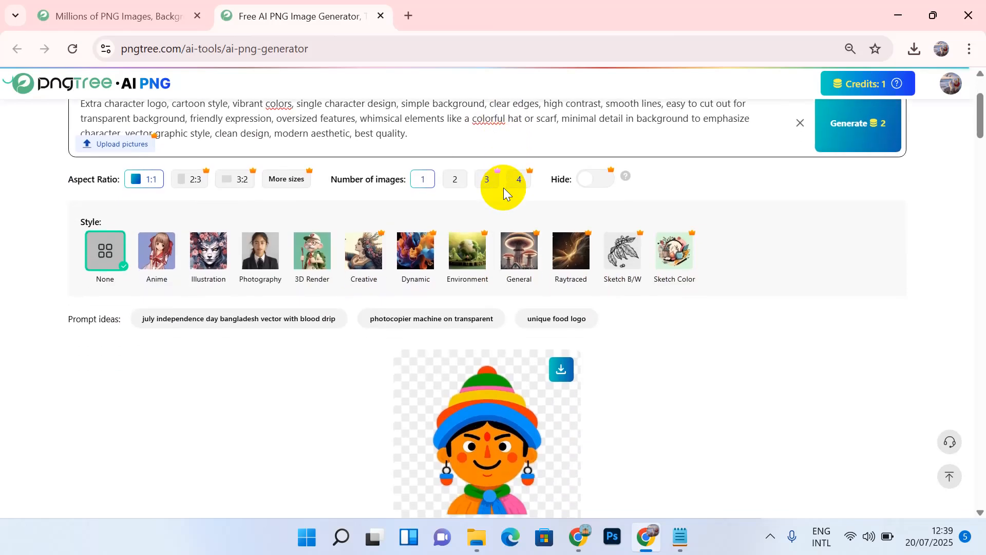
scroll(503, 187, up, 2)
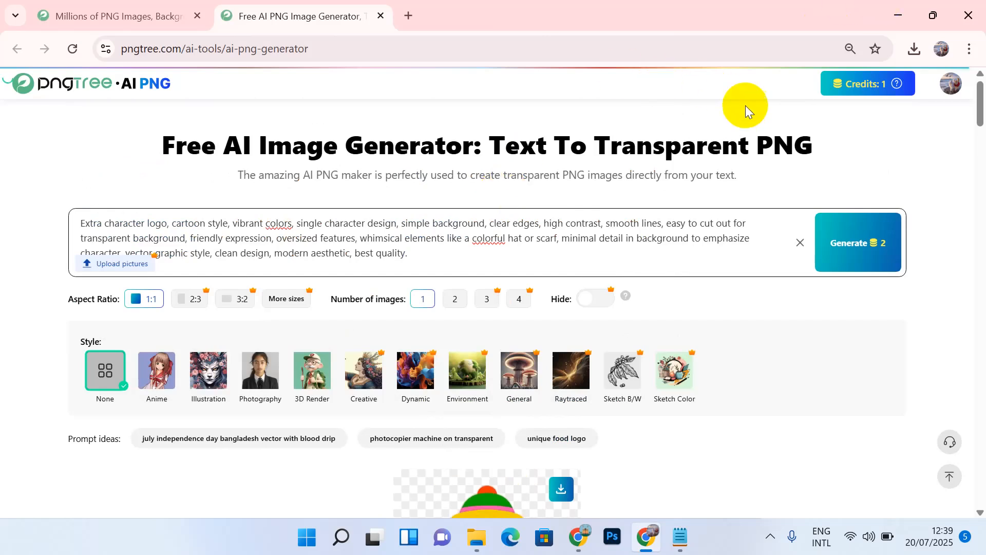
drag(704, 135, 686, 132)
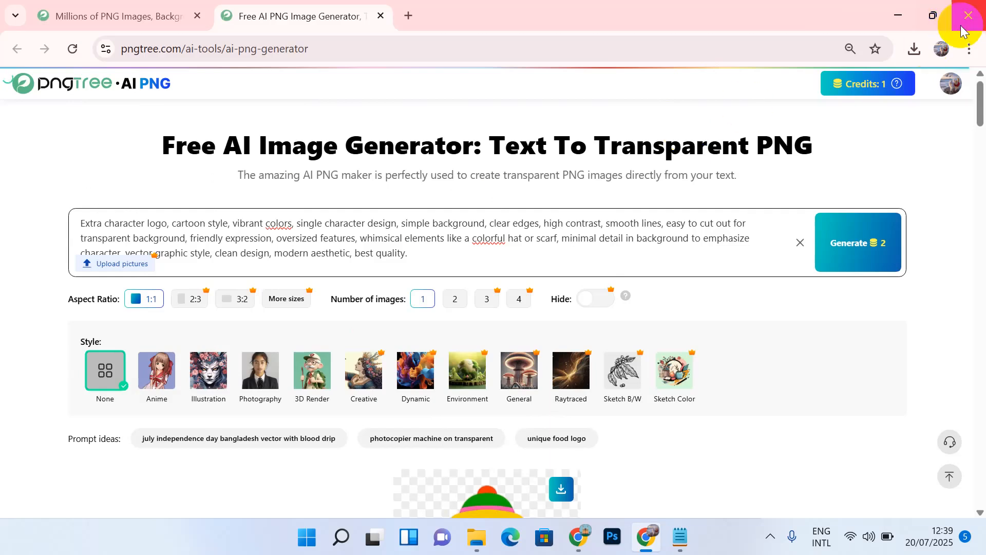
click(968, 52)
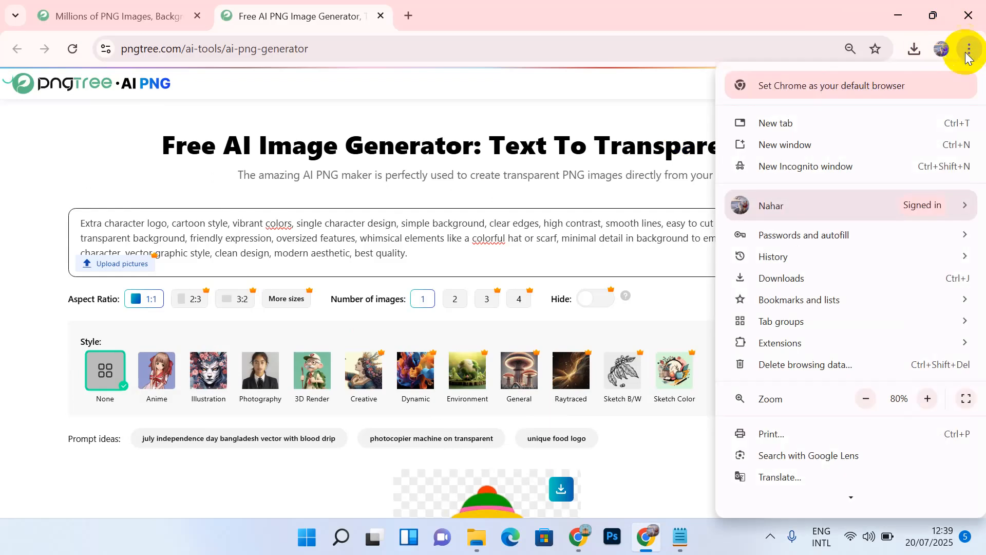
Step: In a new incognito window, search 'temp mail', go to temp-mail.org and copy its temporary address
click(838, 167)
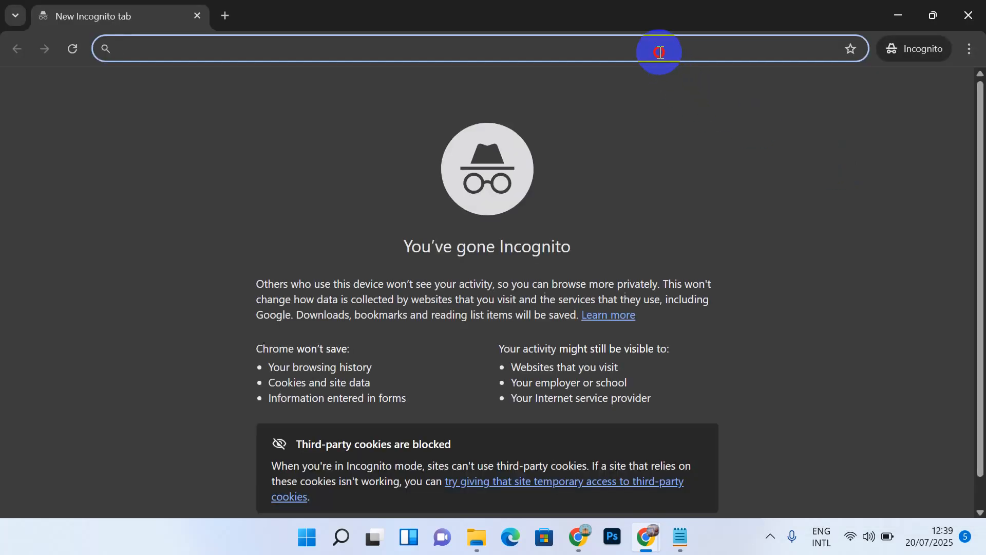
text(te)
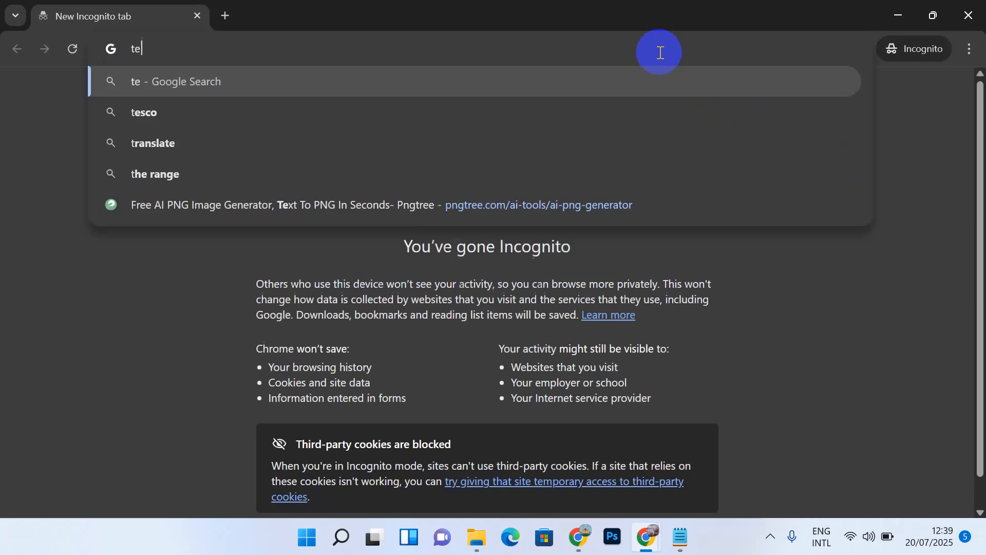
text(mp ma)
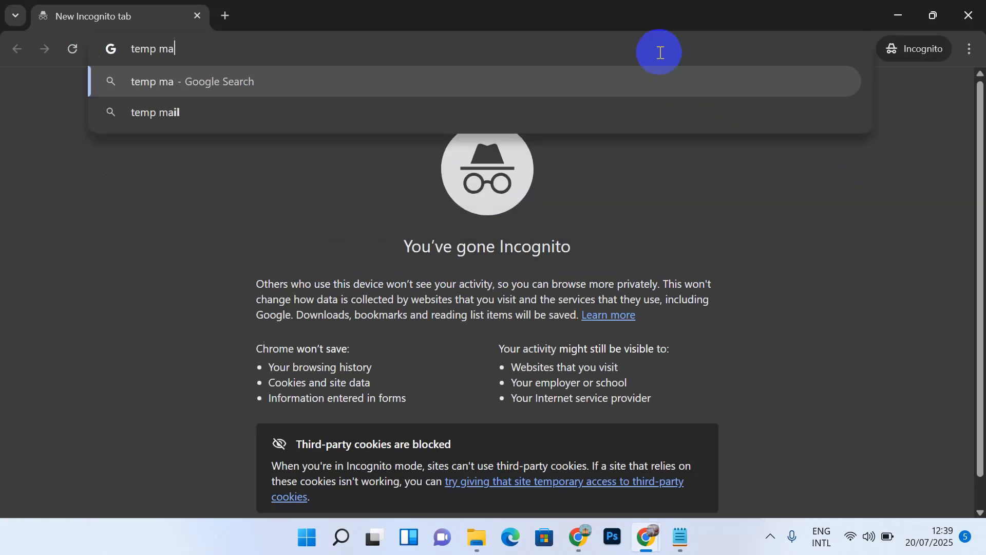
text(il)
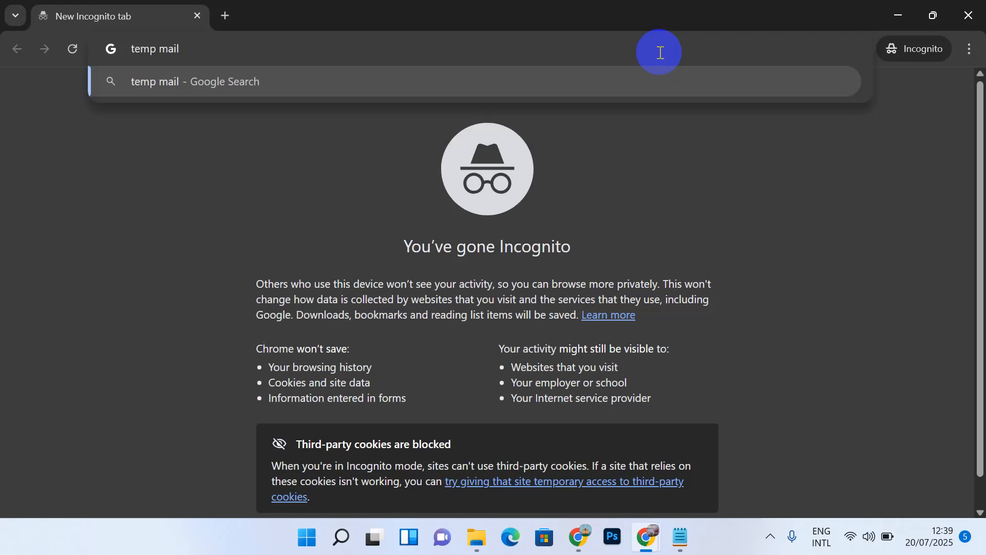
key(Return)
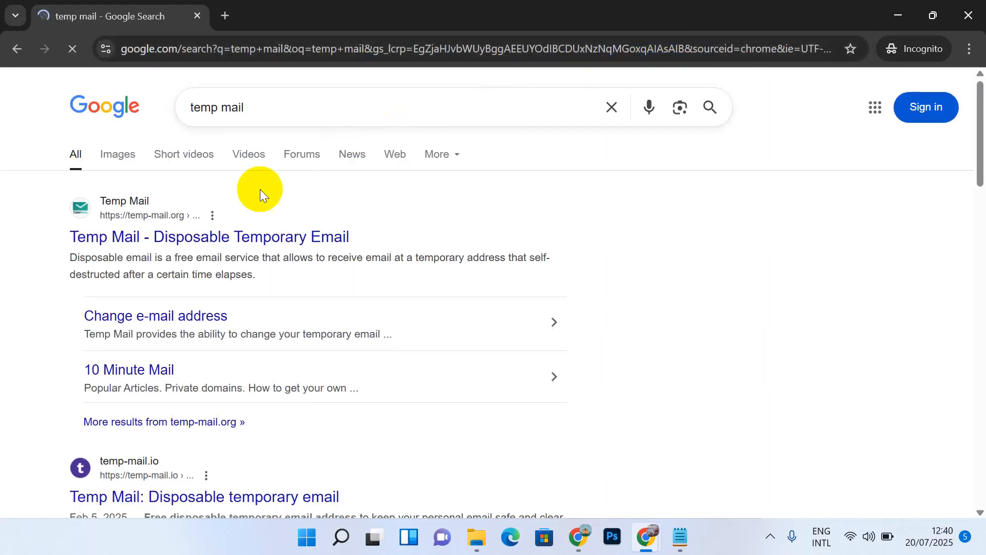
scroll(239, 260, down, 5)
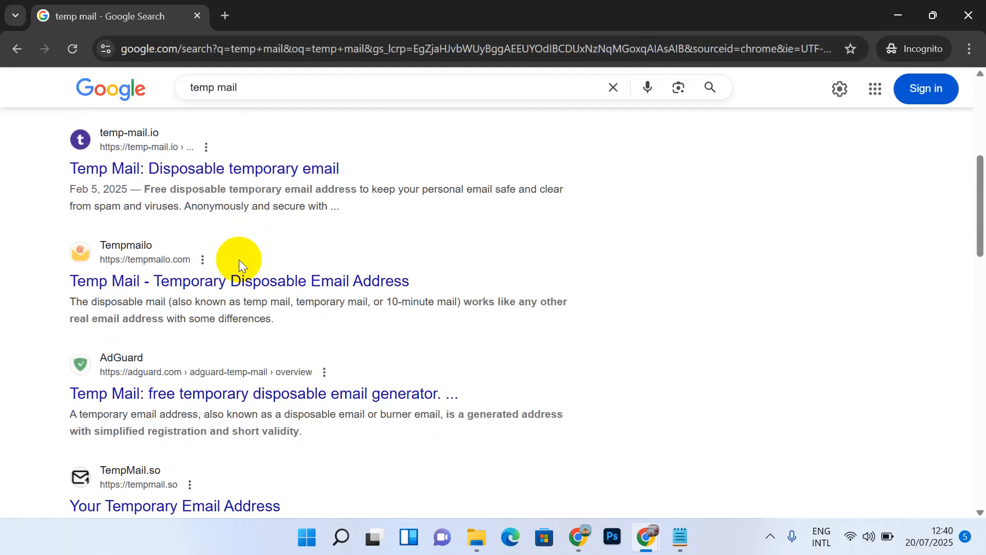
scroll(239, 260, up, 5)
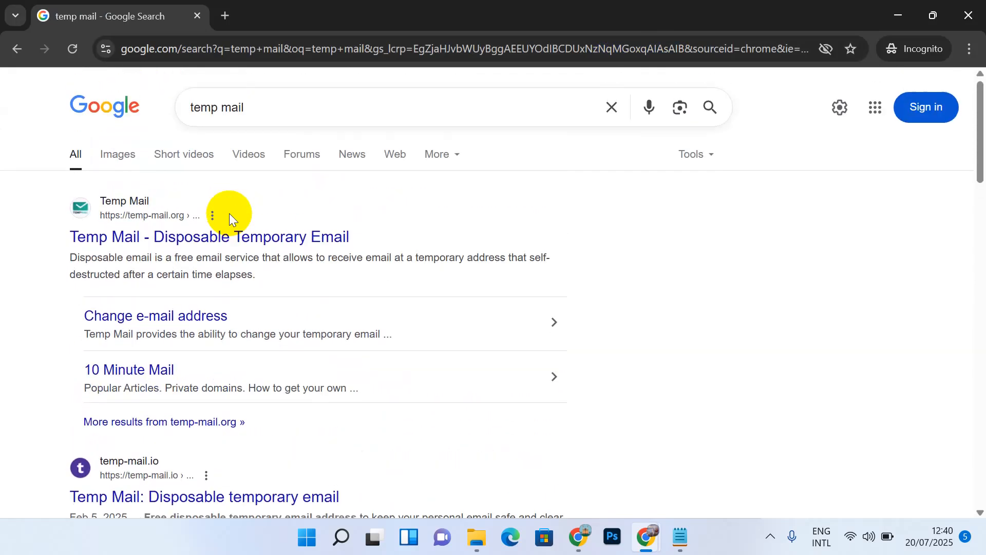
click(226, 237)
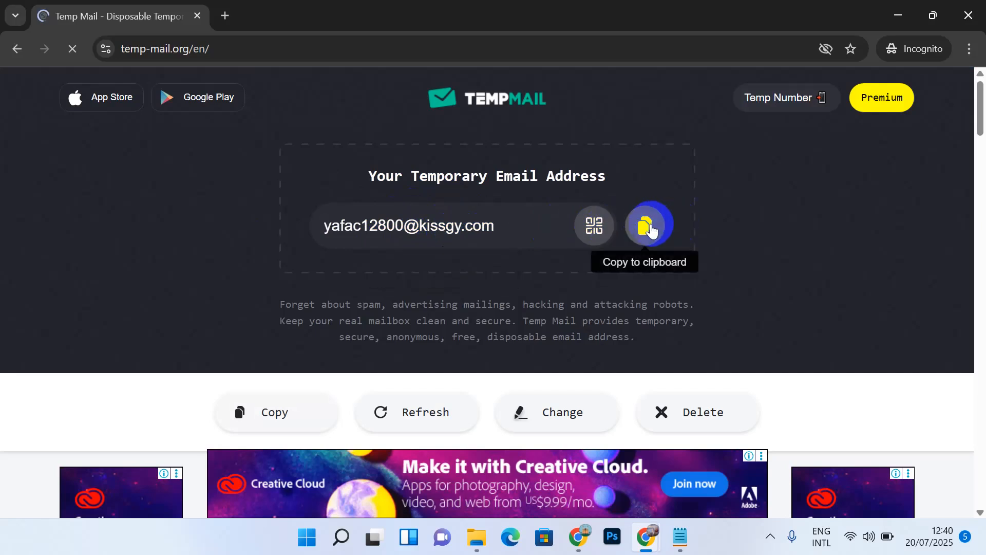
click(646, 235)
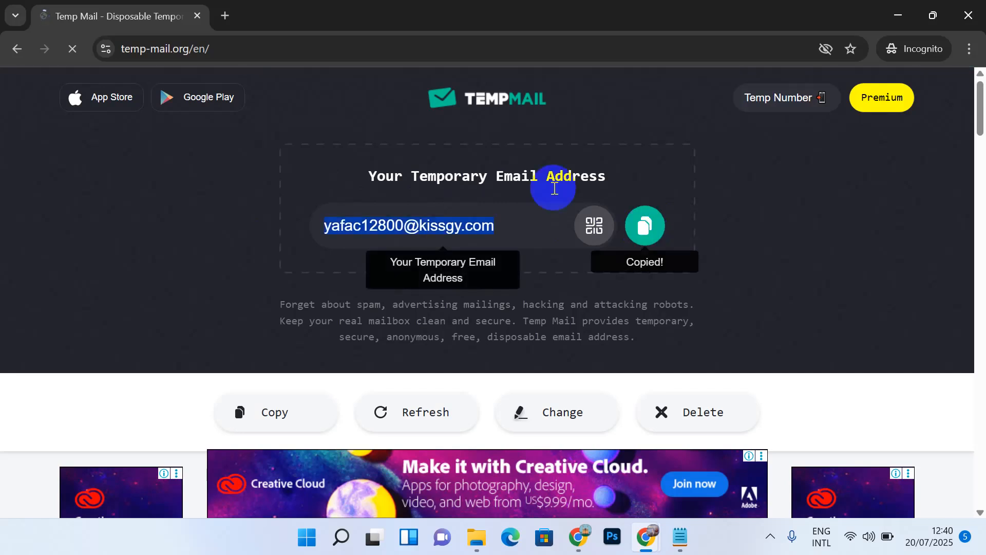
Step: Load pngtree.com in a new incognito tab and bring up its sign-up dialog
click(226, 12)
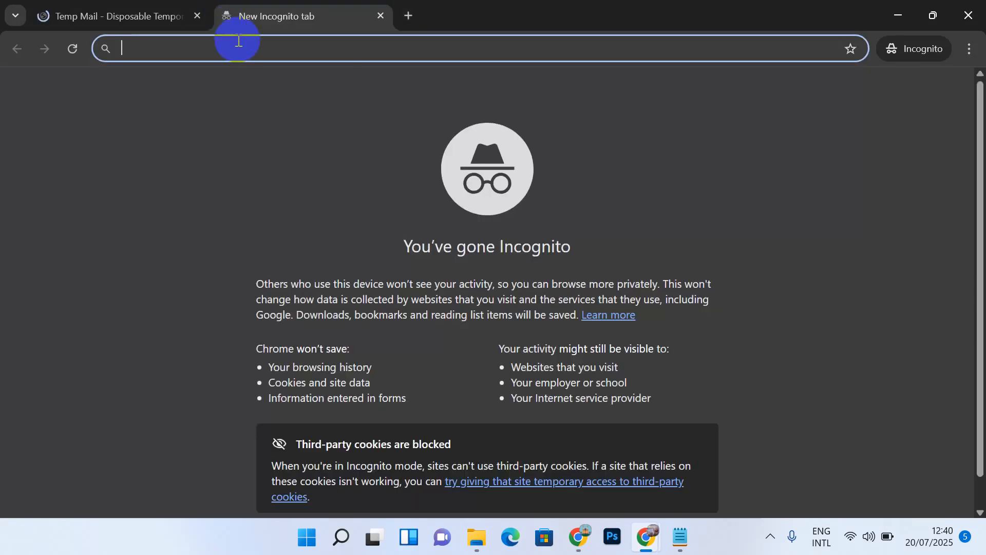
text(pngtree)
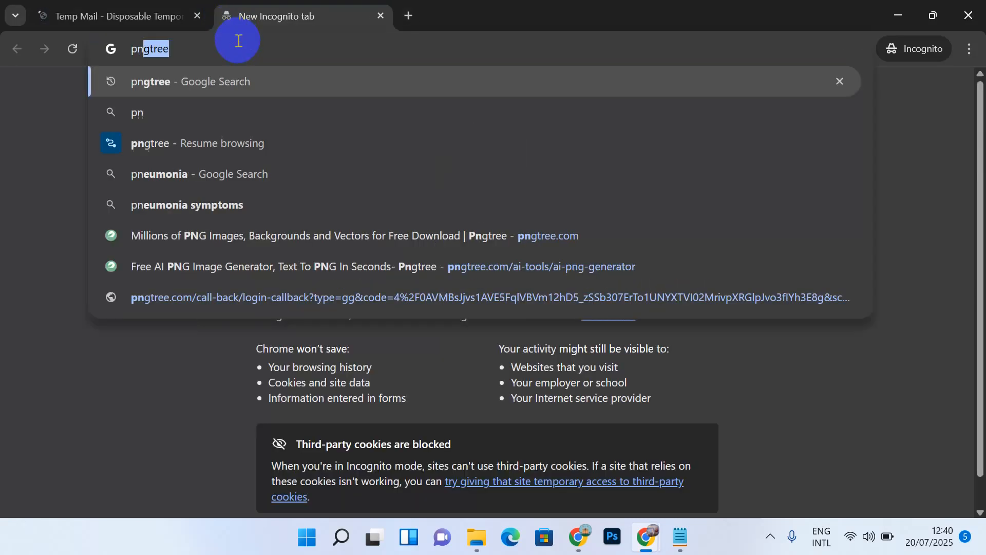
key(Return)
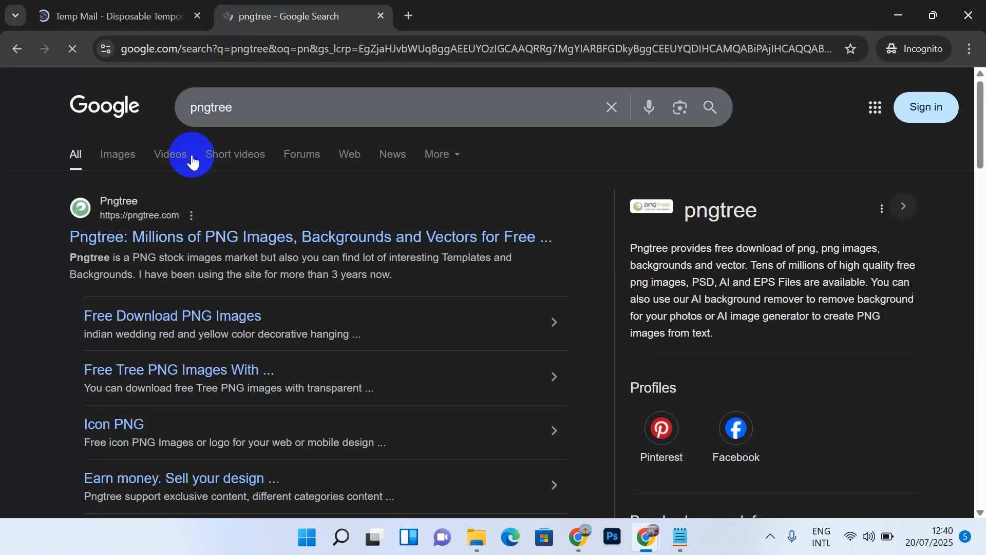
click(199, 237)
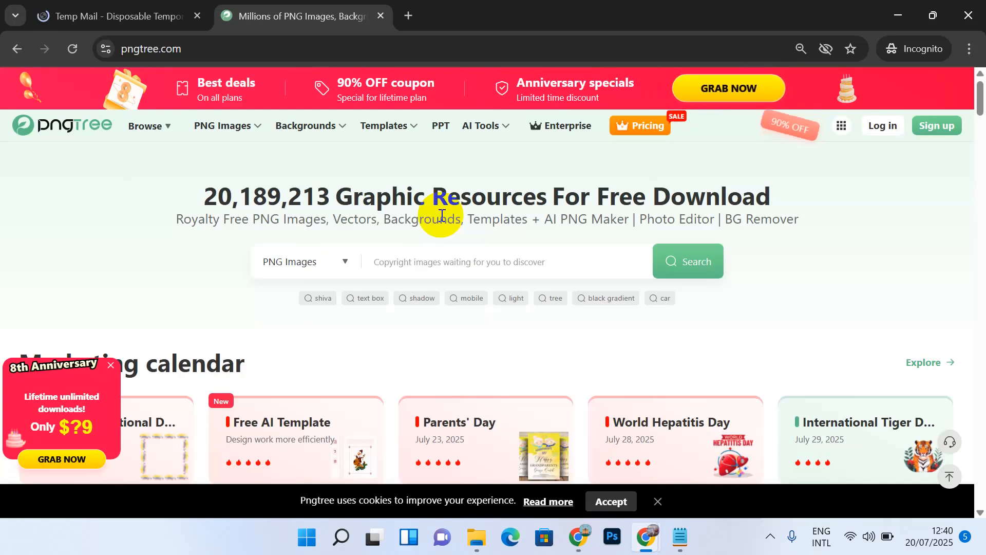
click(934, 131)
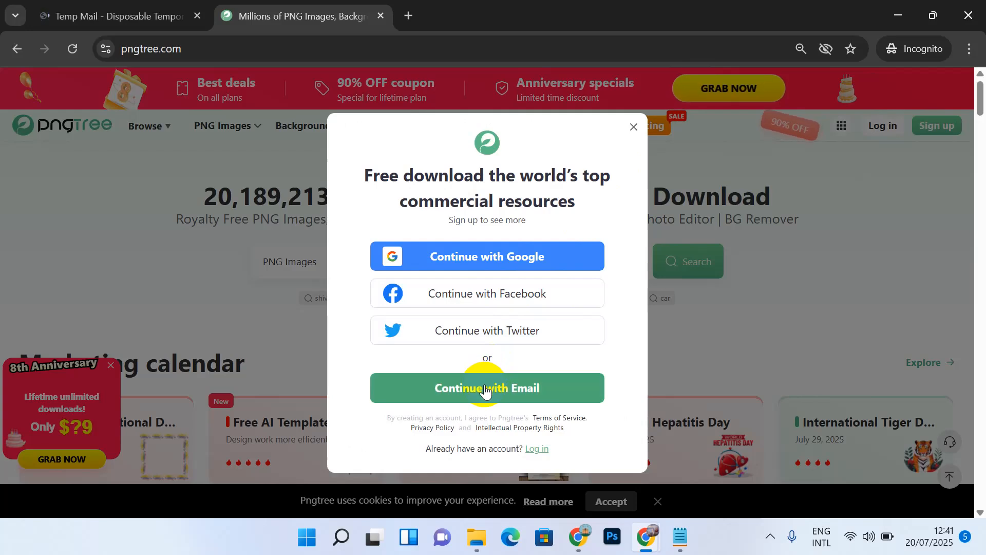
Step: Register a Pngtree account by email using the pasted temporary address, a made-up username and a password
click(459, 390)
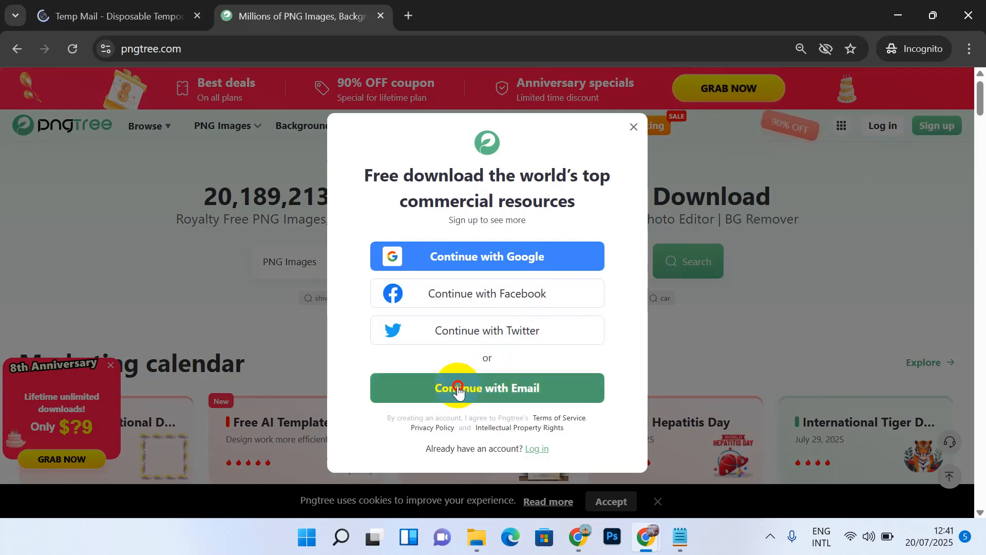
click(432, 261)
key(ctrl+v)
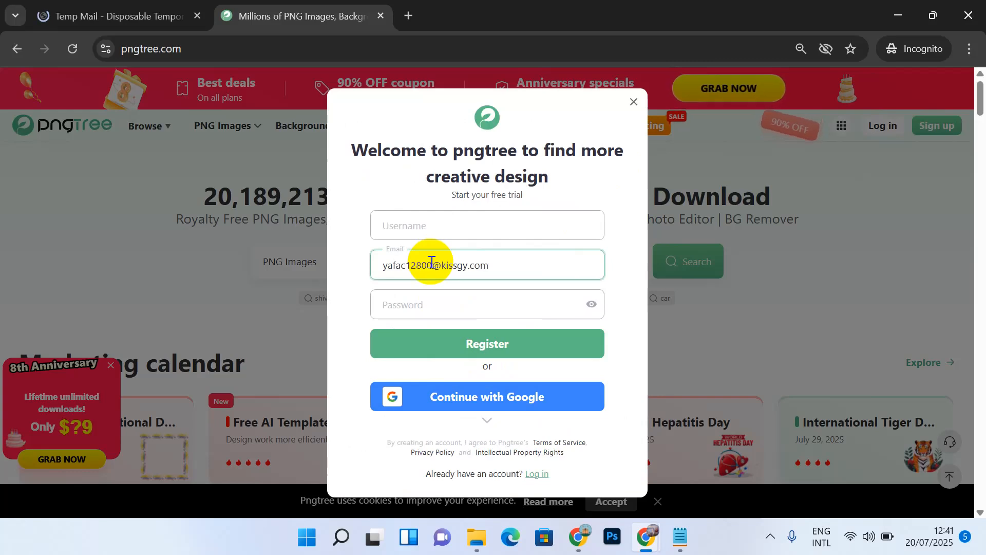
click(430, 224)
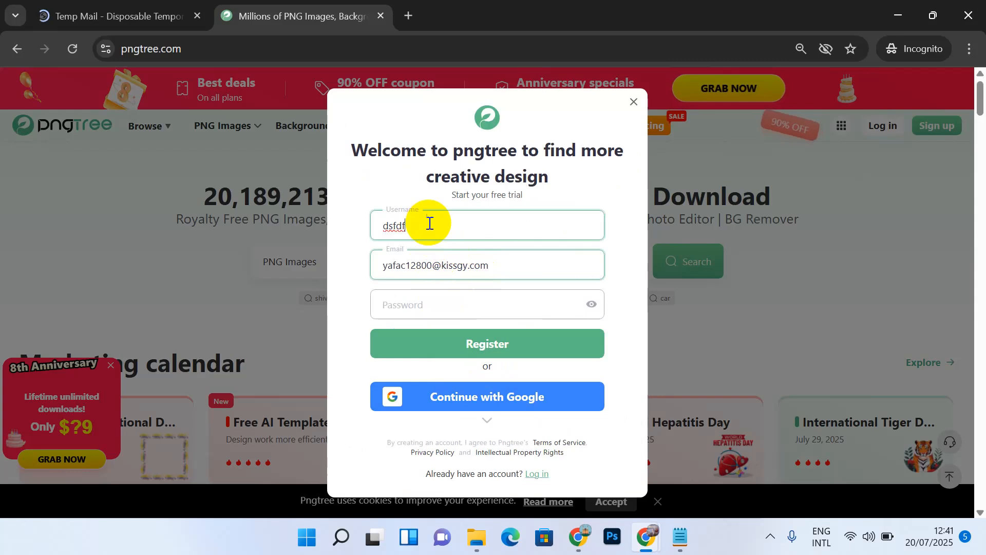
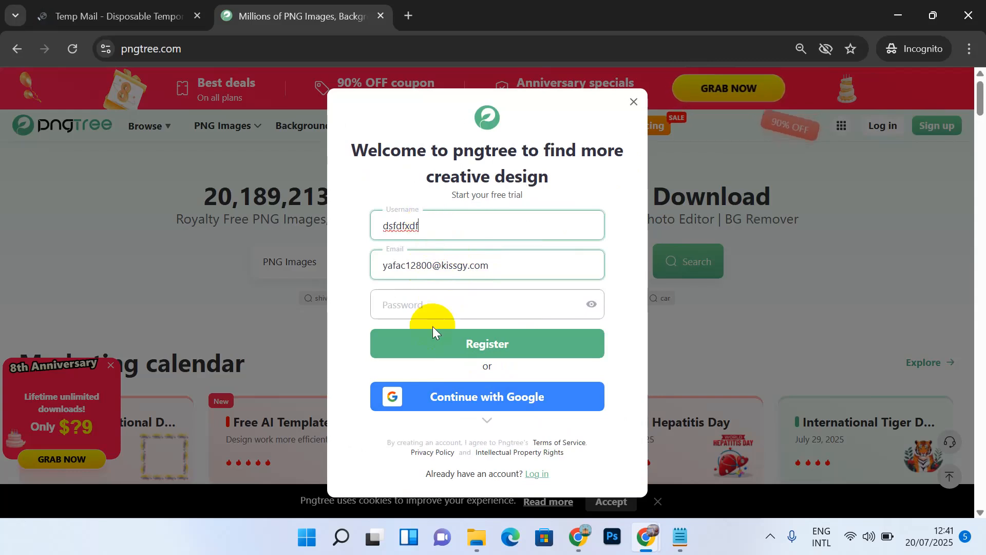
click(430, 304)
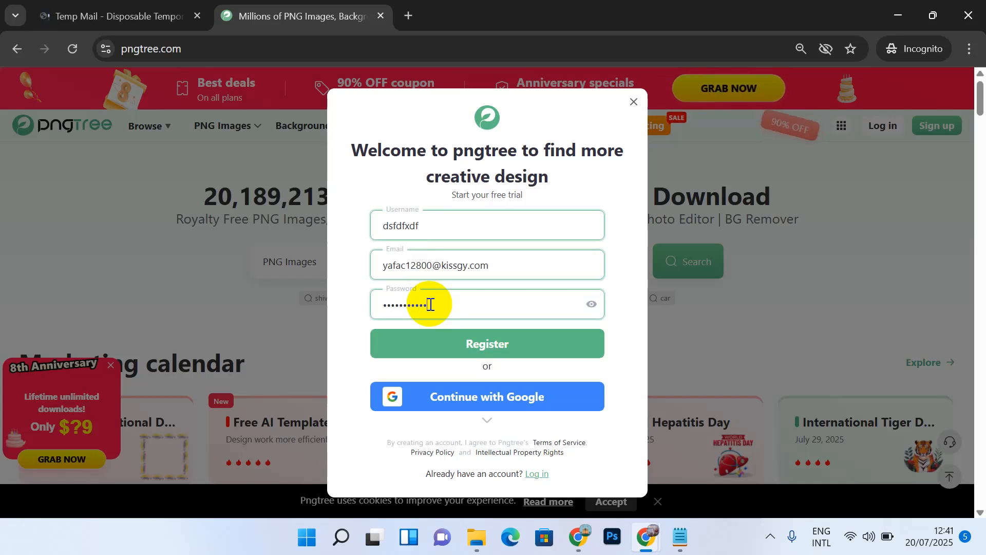
click(486, 344)
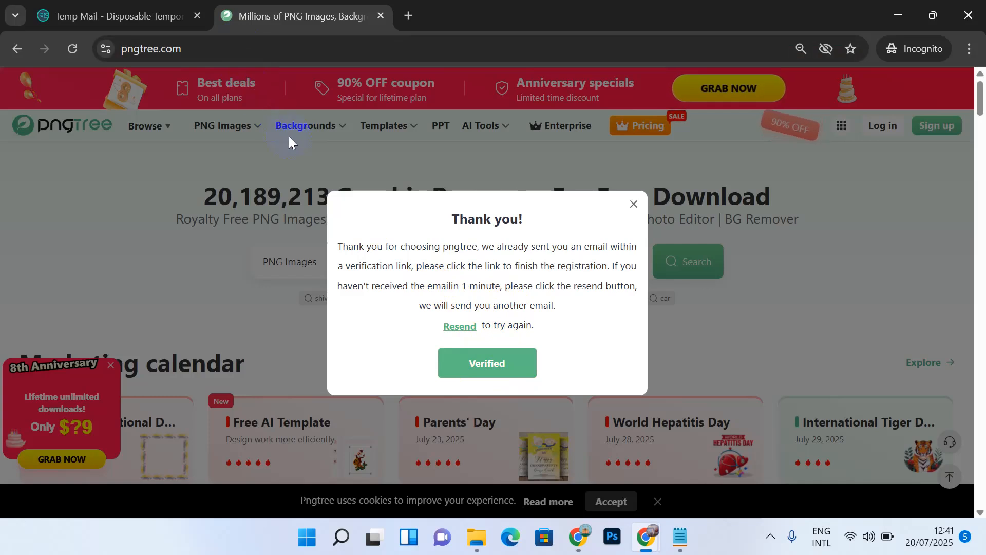
click(402, 238)
Step: Find Pngtree's verification email in the Temp Mail inbox and follow its verification link
click(134, 23)
scroll(391, 291, down, 3)
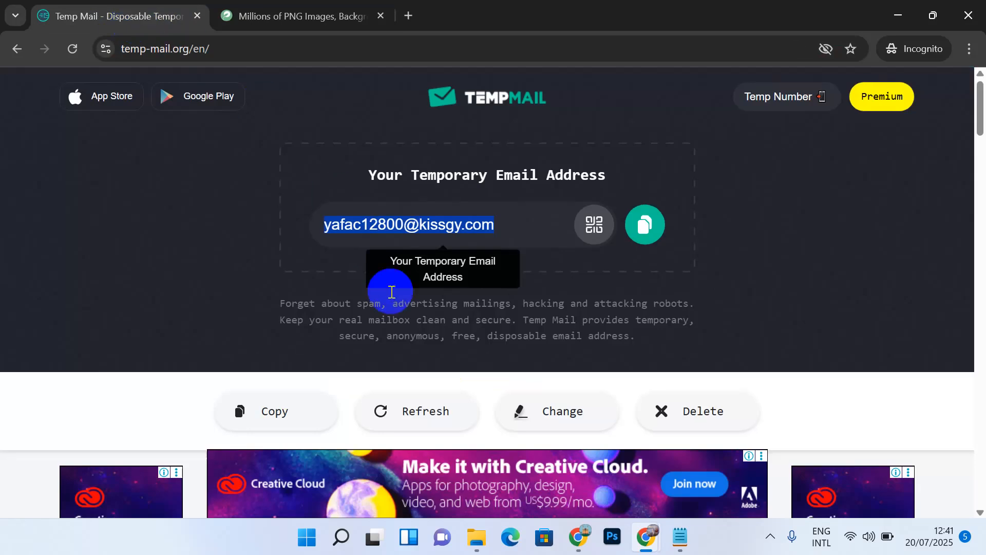
scroll(391, 291, down, 2)
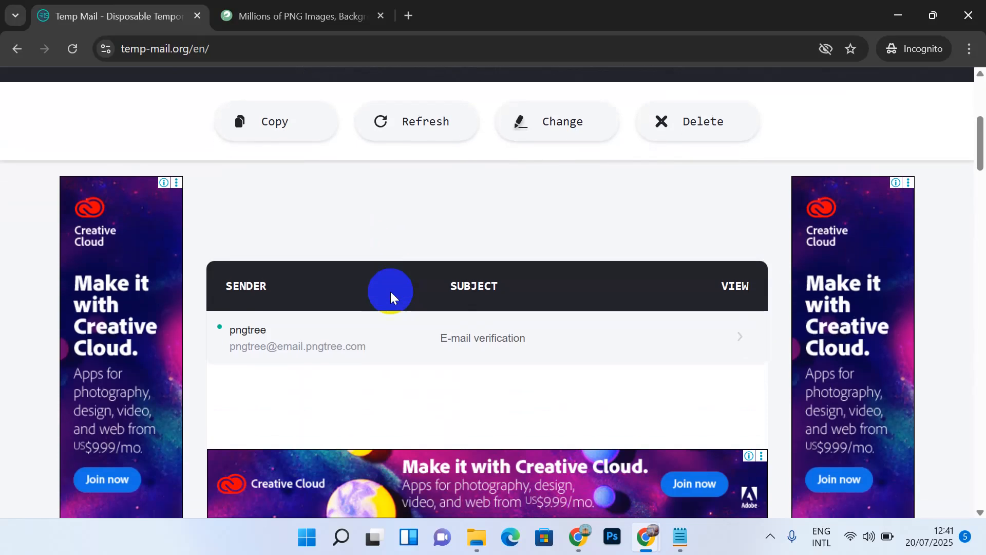
click(291, 342)
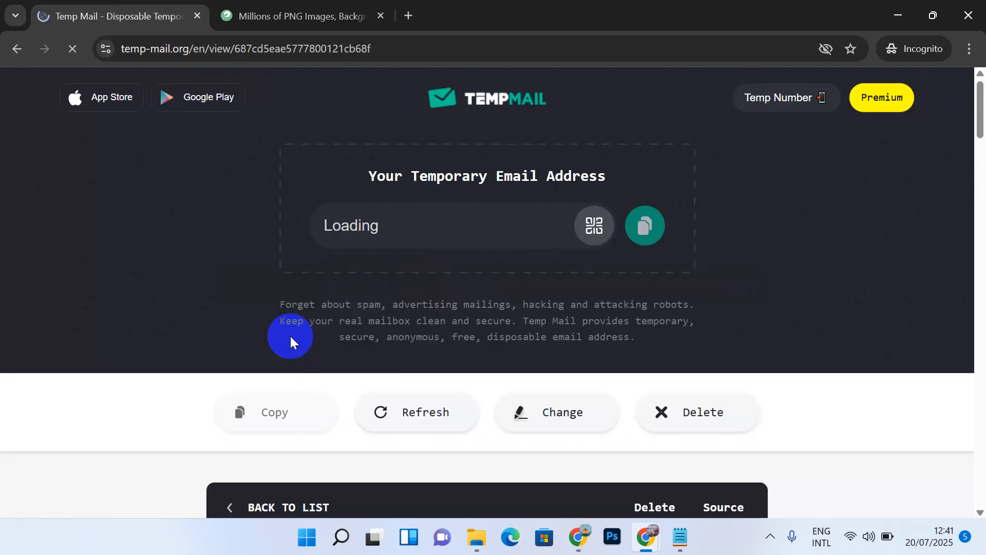
scroll(290, 336, down, 5)
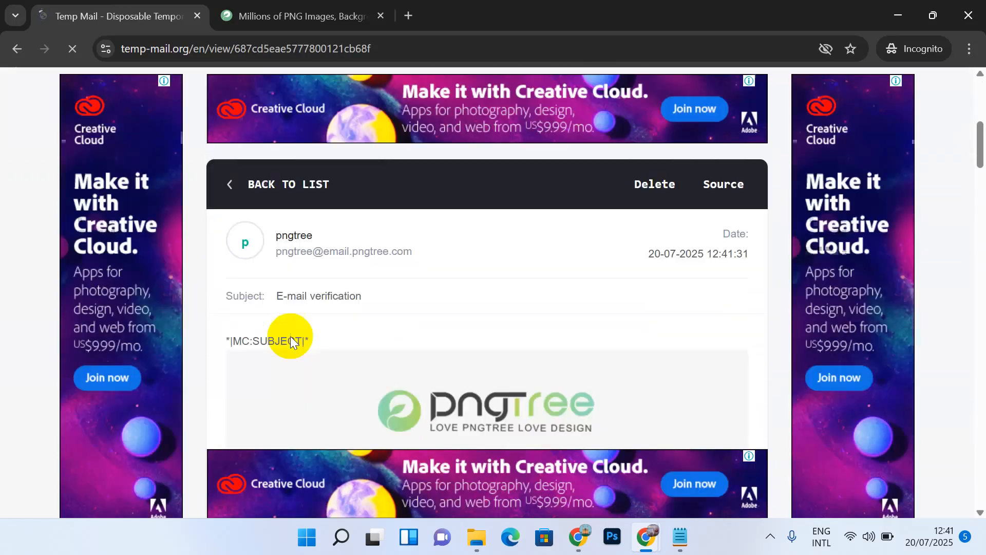
scroll(291, 336, down, 5)
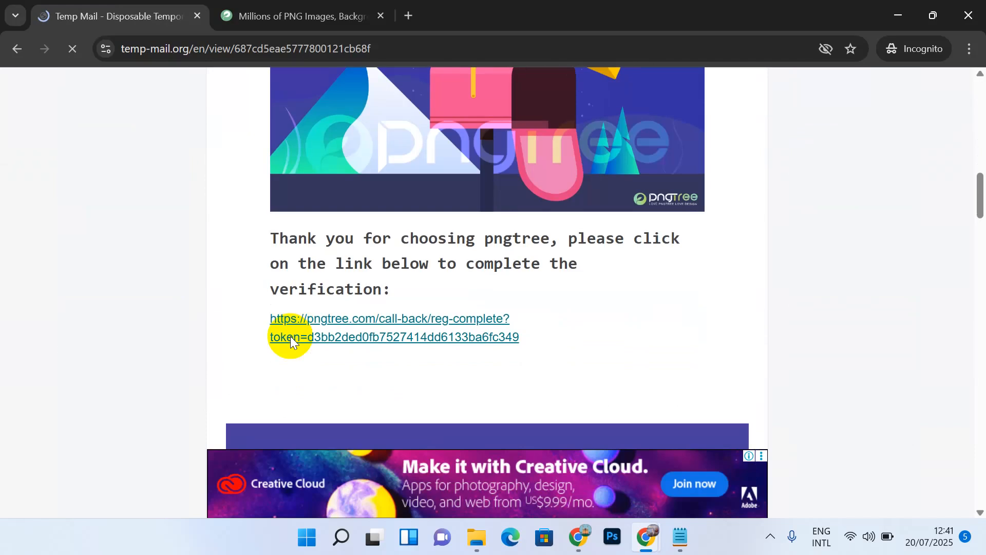
click(358, 328)
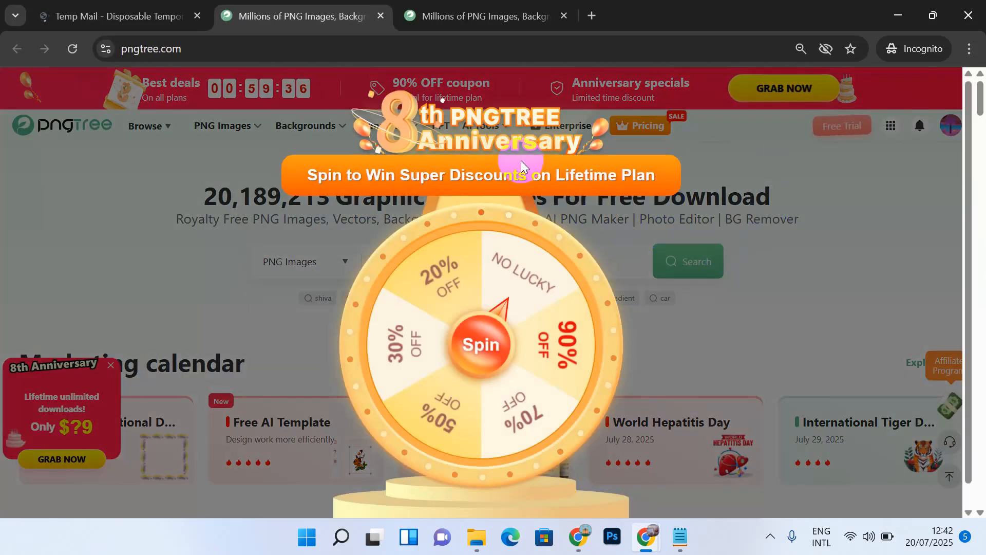
Step: Reload Pngtree to clear the spin-wheel popup, then choose AI PNG from the Browse menu
click(77, 48)
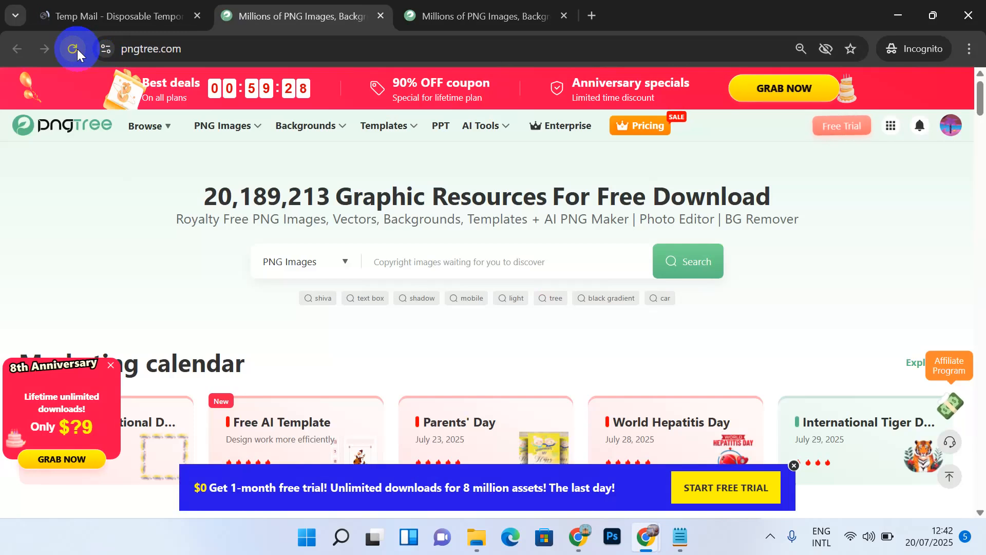
mouse_move(610, 133)
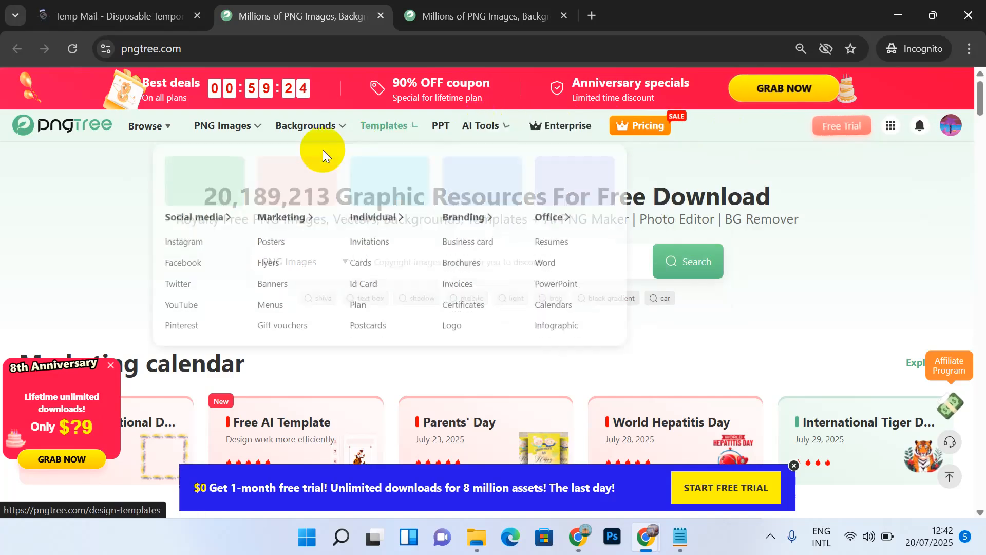
mouse_move(249, 134)
mouse_move(163, 124)
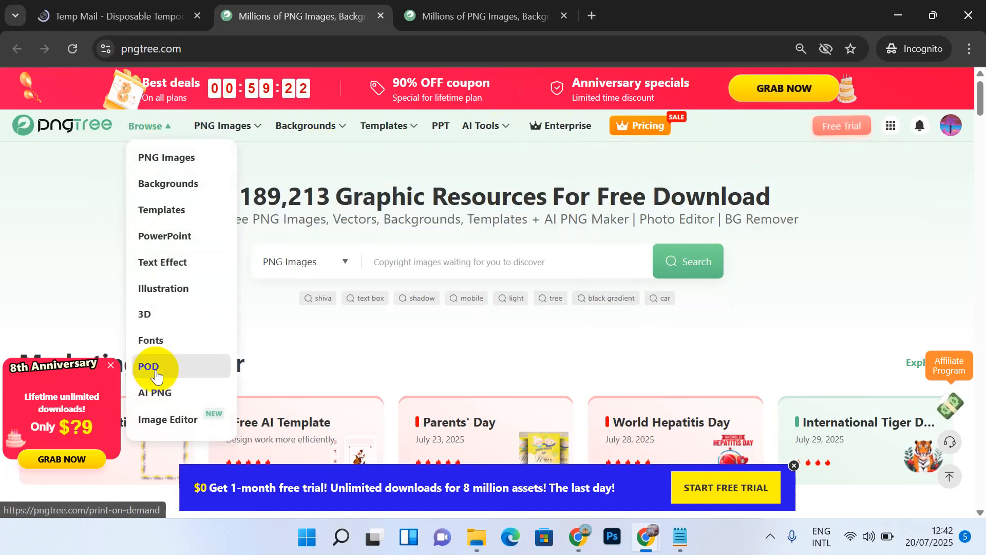
click(160, 393)
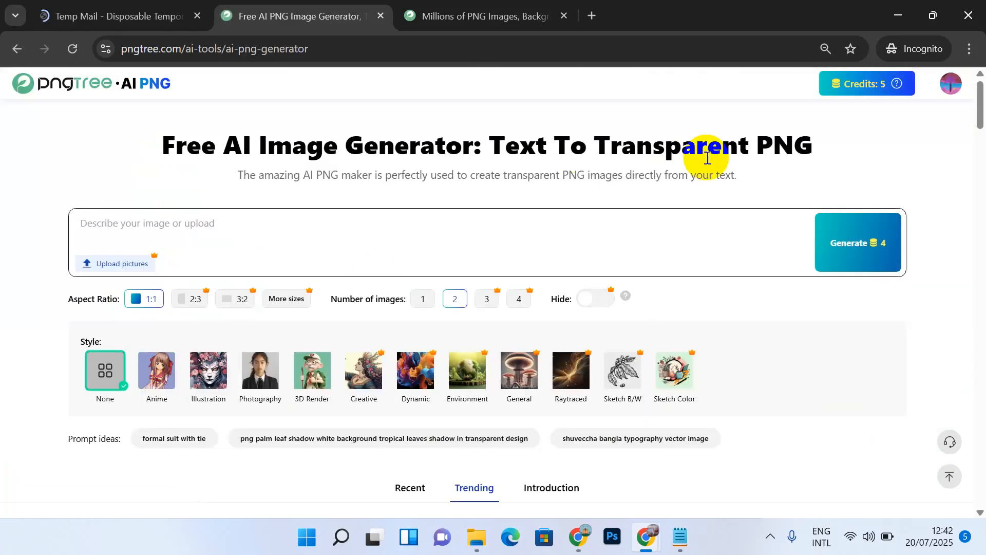
mouse_move(876, 91)
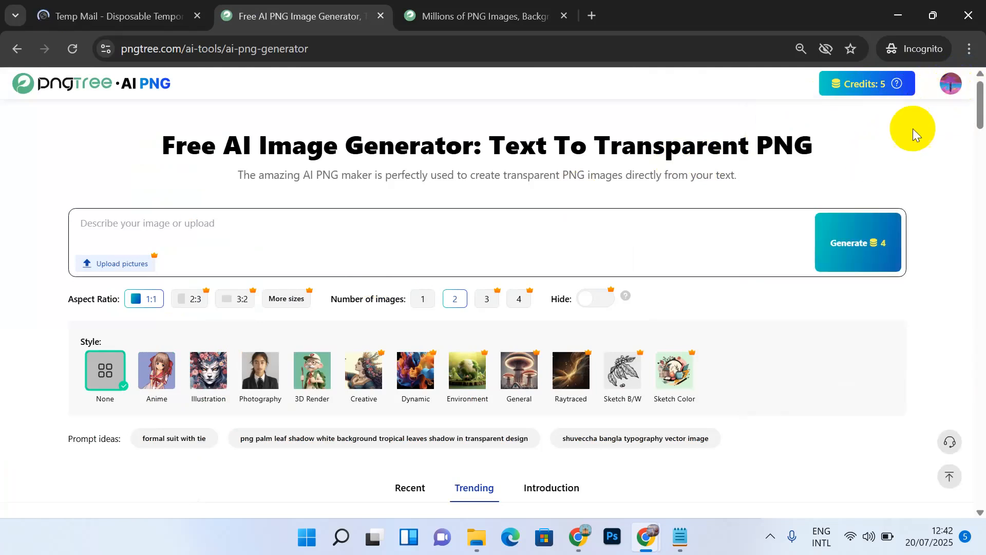
Step: Load the trending flower-bouquet example's prompt, set Number of images to 1, and generate
mouse_move(951, 86)
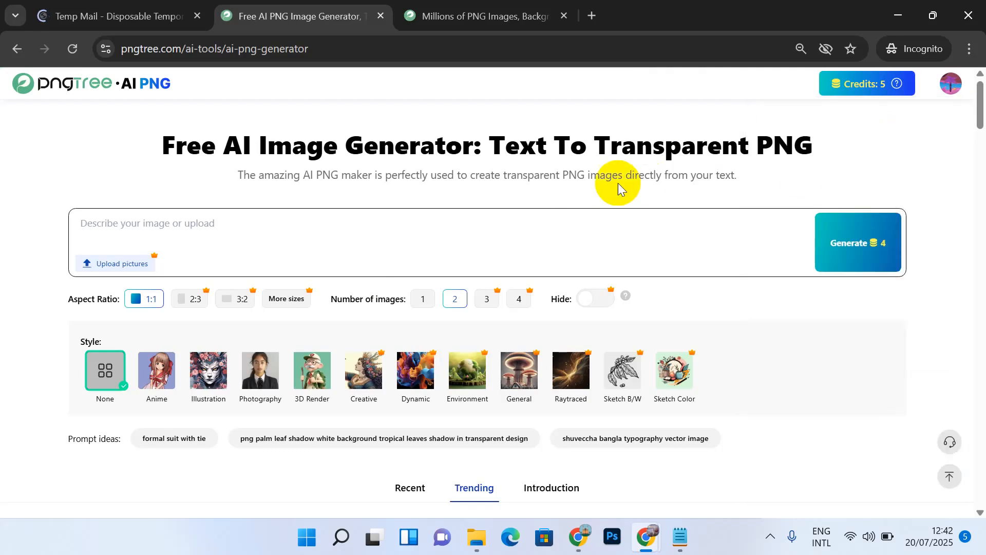
scroll(577, 211, down, 7)
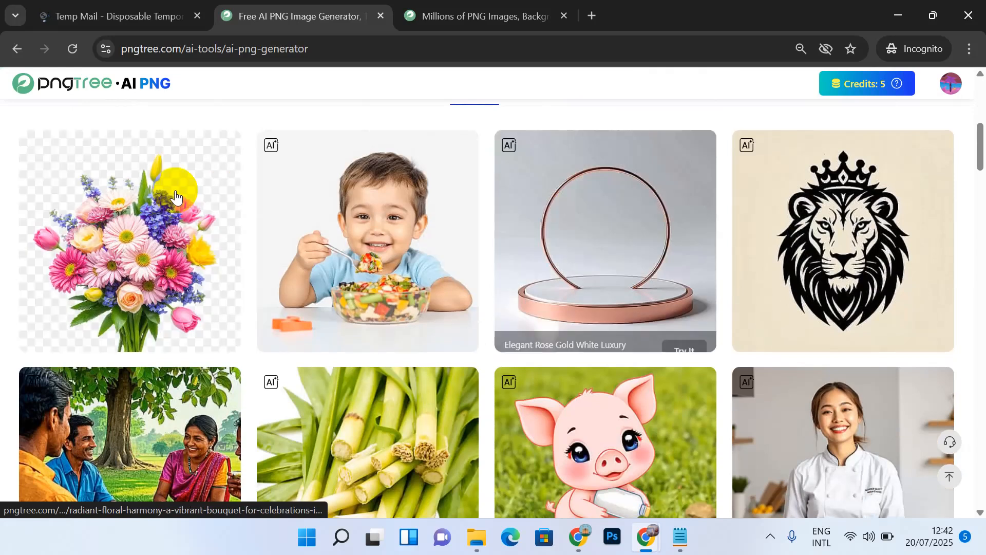
mouse_move(176, 197)
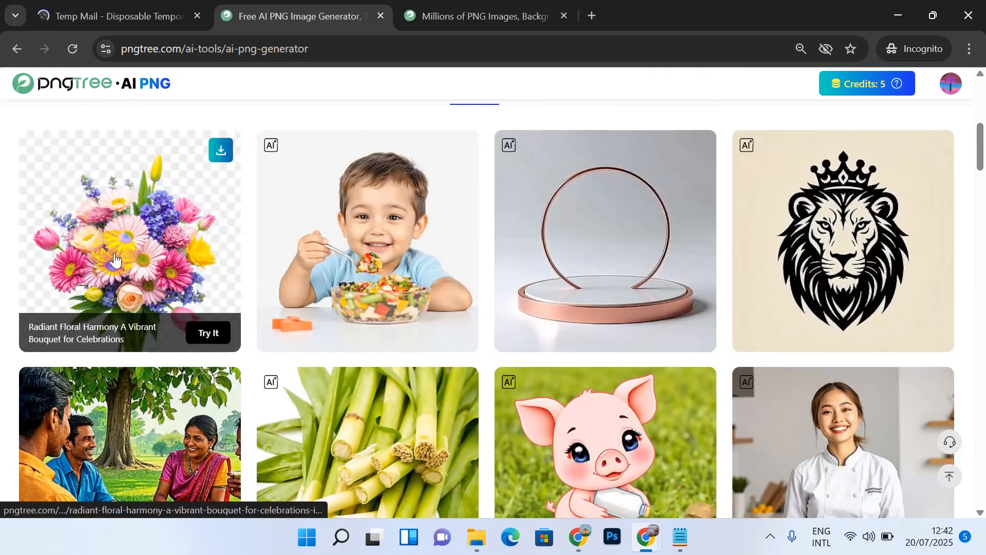
click(206, 332)
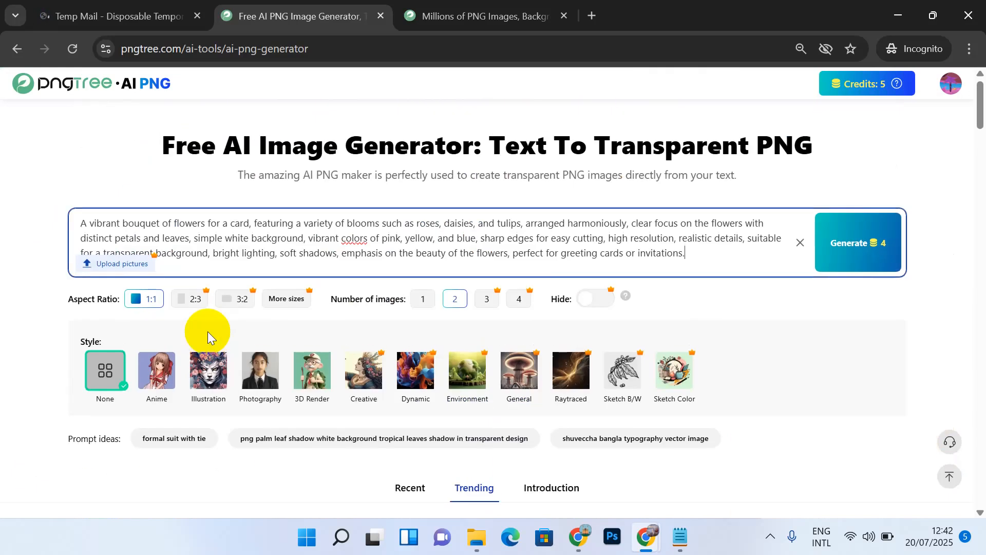
triple_click(561, 232)
key(ctrl+c)
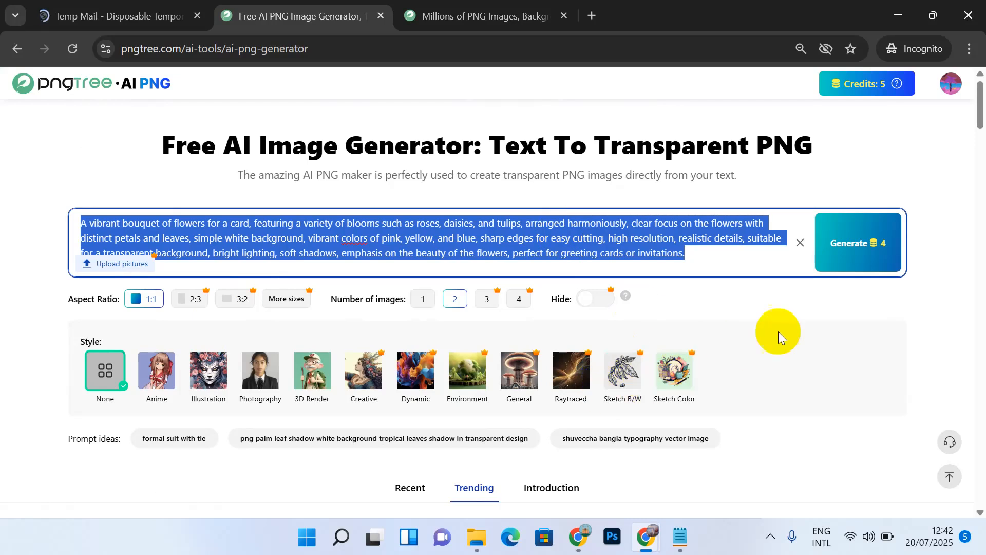
click(426, 300)
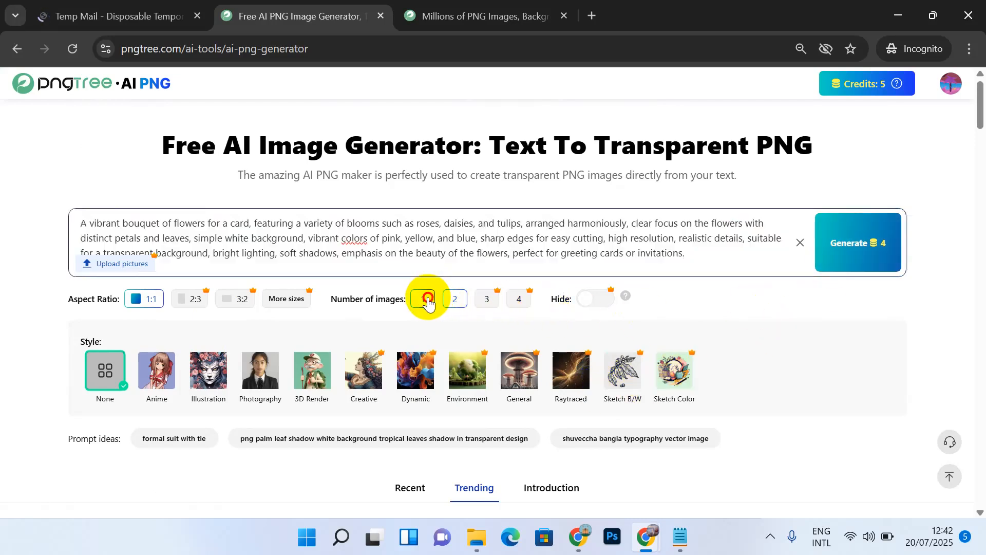
click(855, 232)
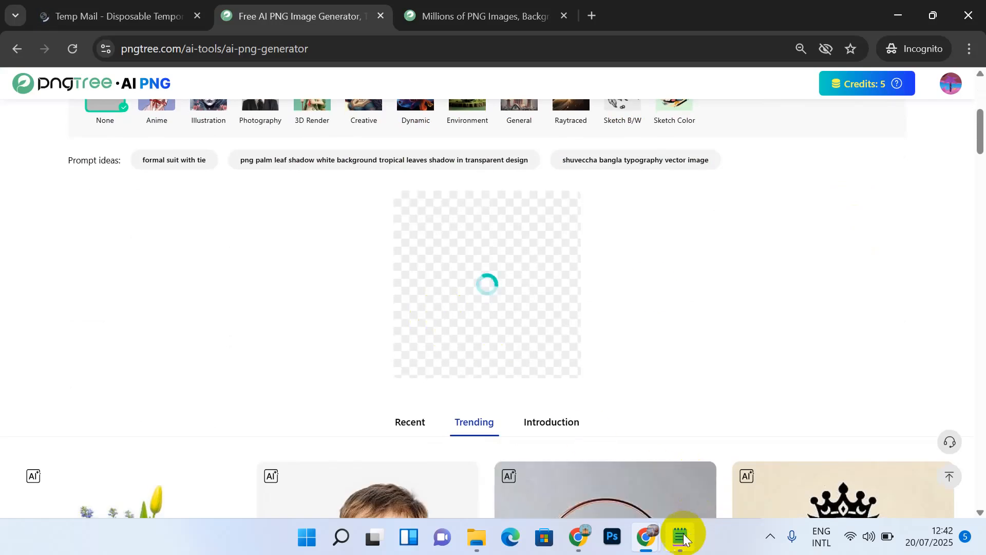
Step: Paste the flower-bouquet prompt into Notepad on a new line numbered '2.', then minimize Notepad
mouse_move(689, 537)
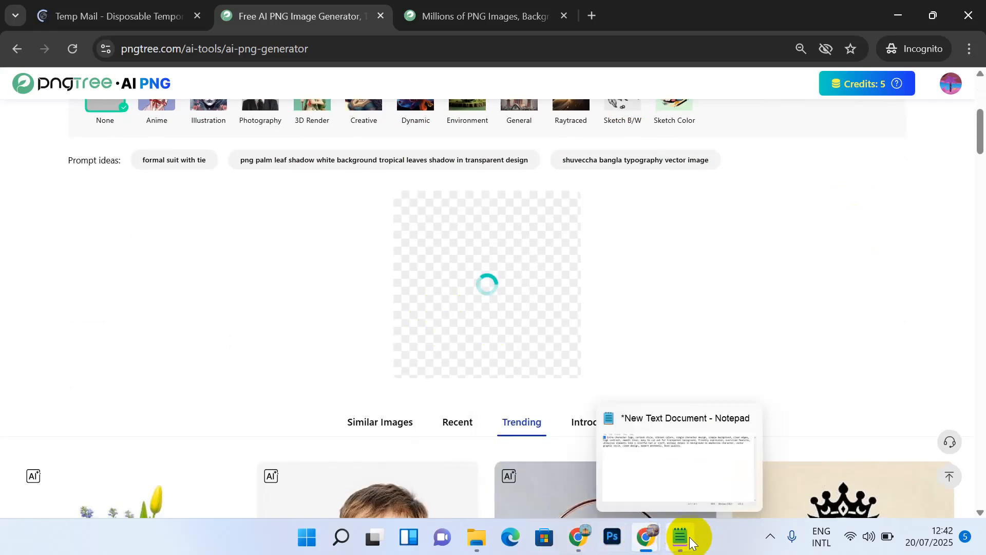
click(669, 470)
click(607, 237)
key(Return)
key(Return)
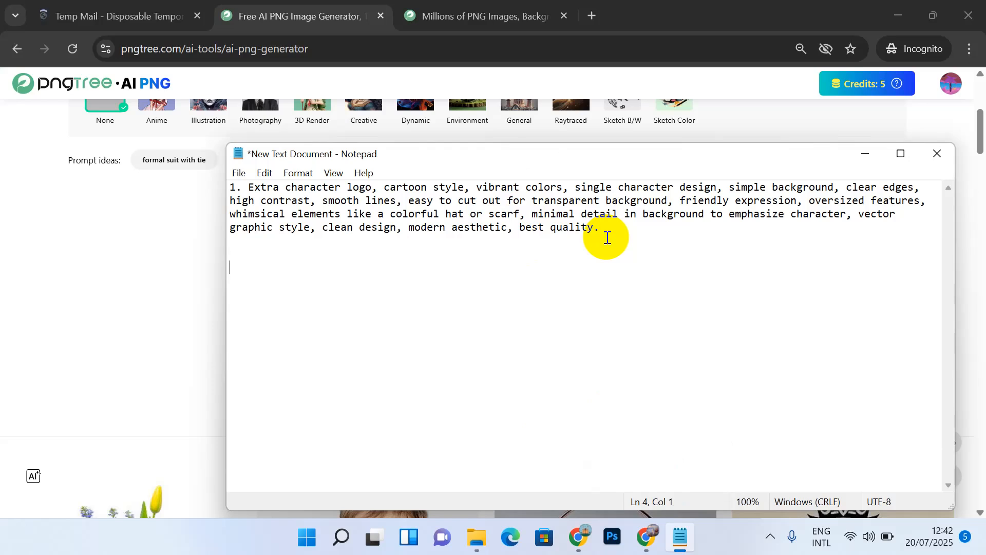
key(ctrl+v)
click(230, 267)
text(2.)
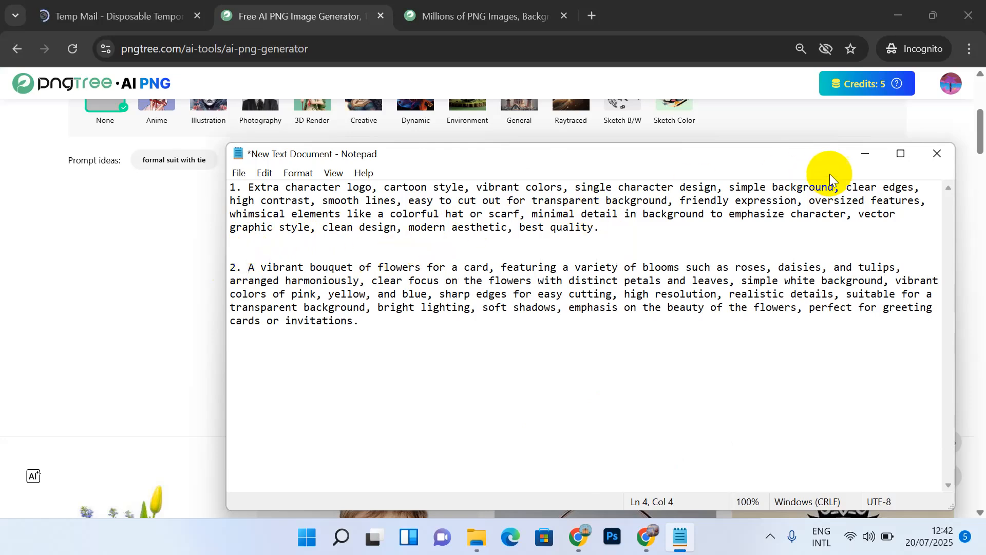
click(871, 160)
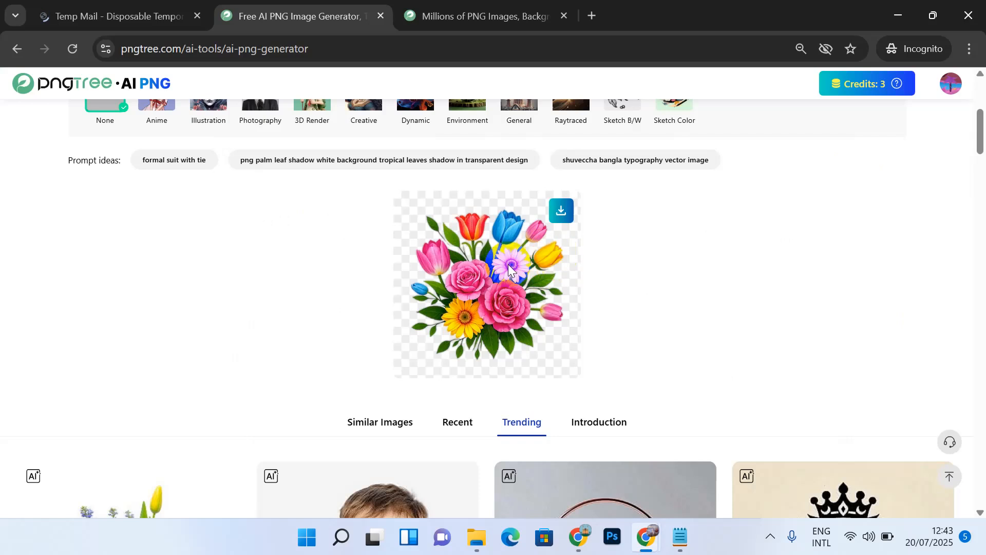
Step: Download the generated flower image and save it as 2.png
click(565, 211)
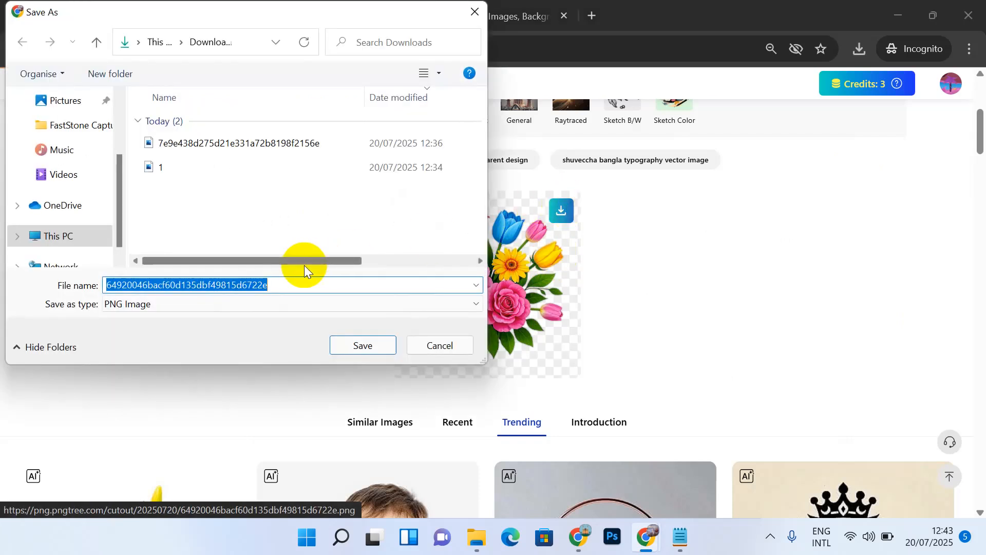
text(2)
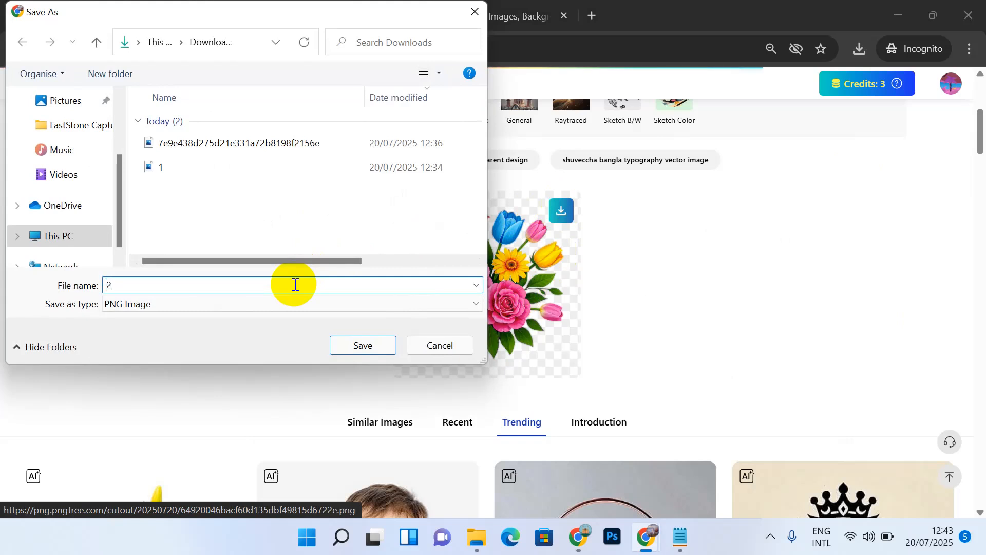
click(362, 344)
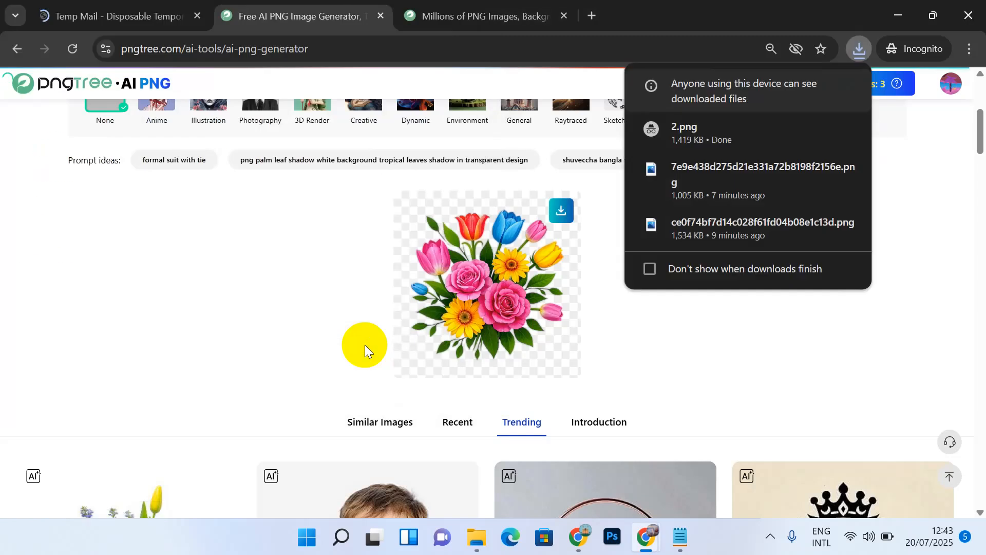
Step: Scroll the AI PNG gallery to the red owl and load its prompt into the generator
scroll(365, 346, down, 8)
scroll(365, 349, down, 11)
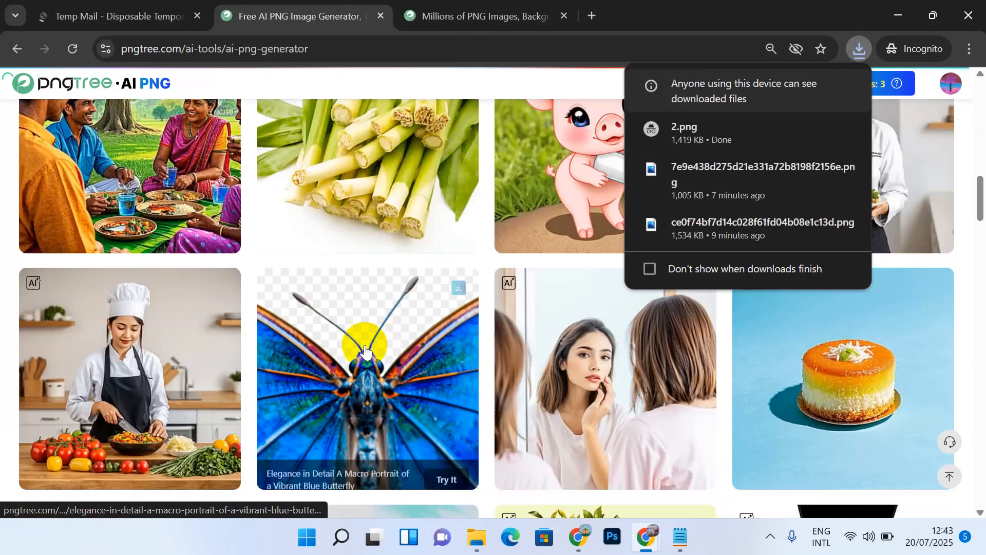
scroll(365, 349, down, 9)
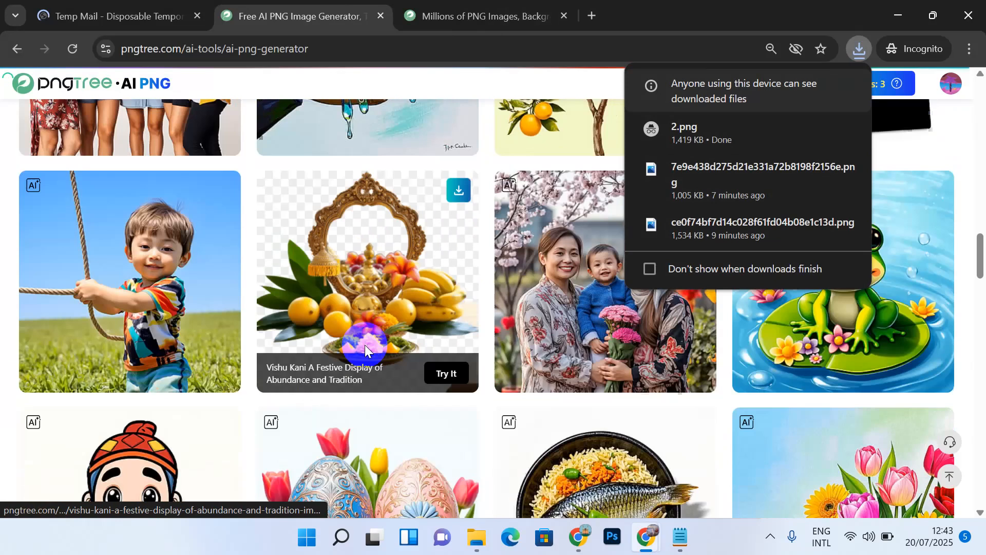
scroll(365, 347, down, 10)
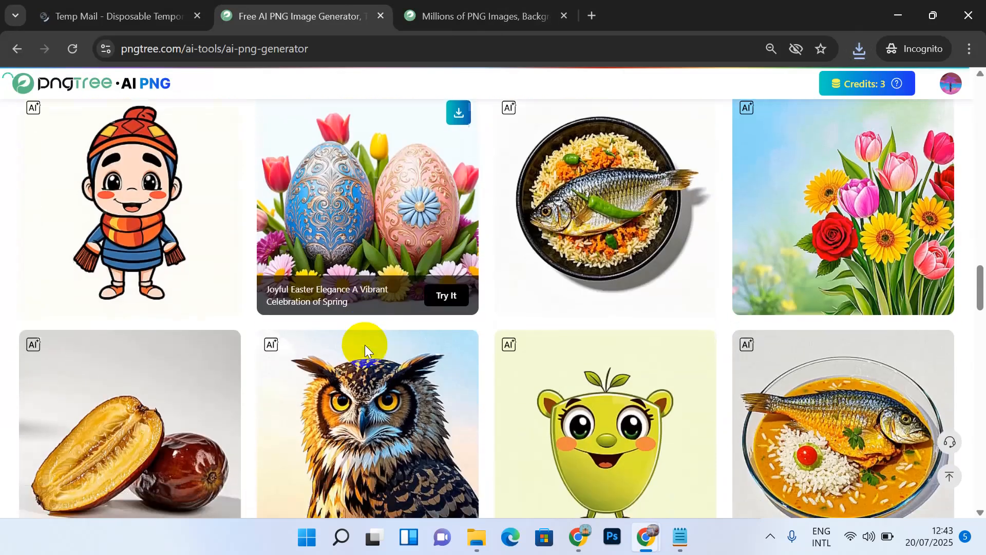
scroll(365, 349, down, 2)
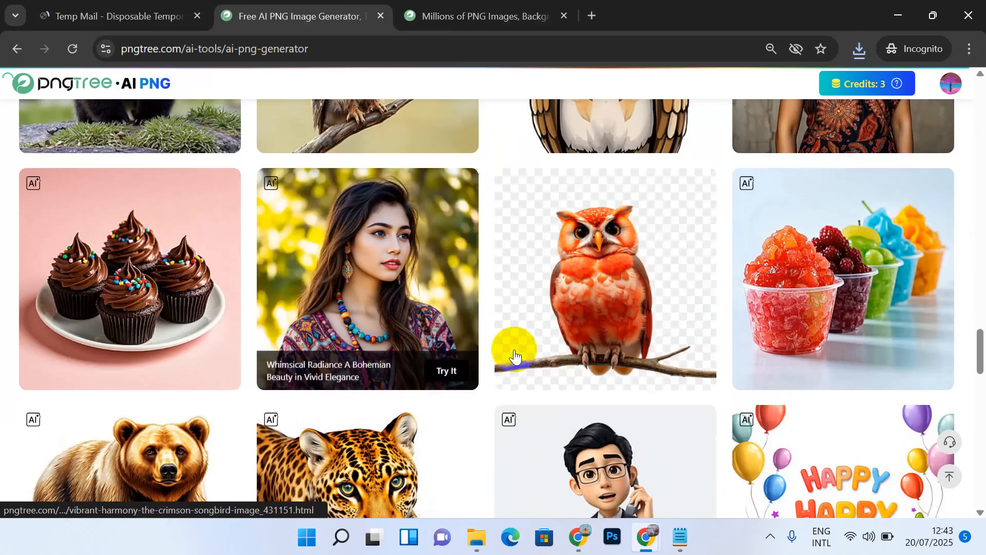
mouse_move(604, 321)
click(684, 372)
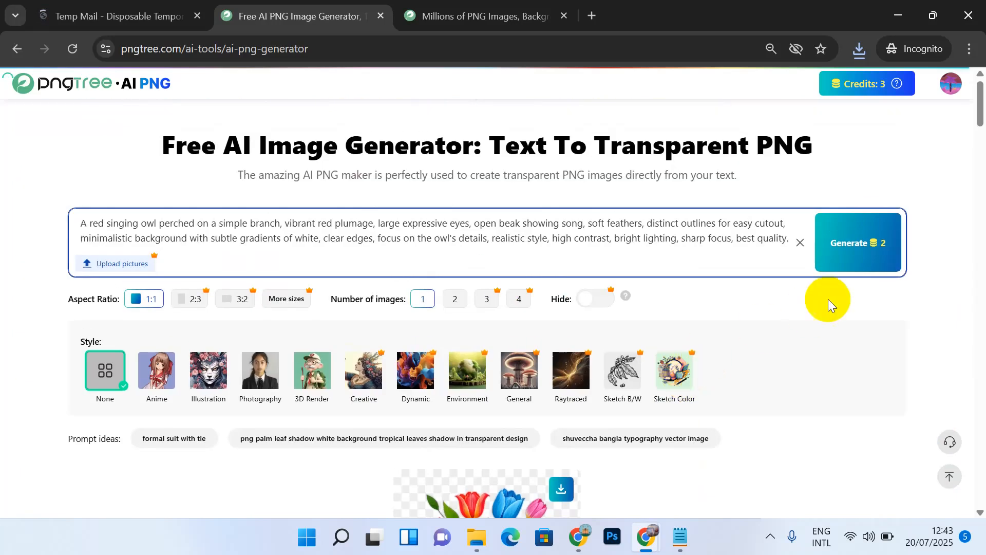
Step: Generate an image from the owl prompt and copy the prompt text
click(855, 256)
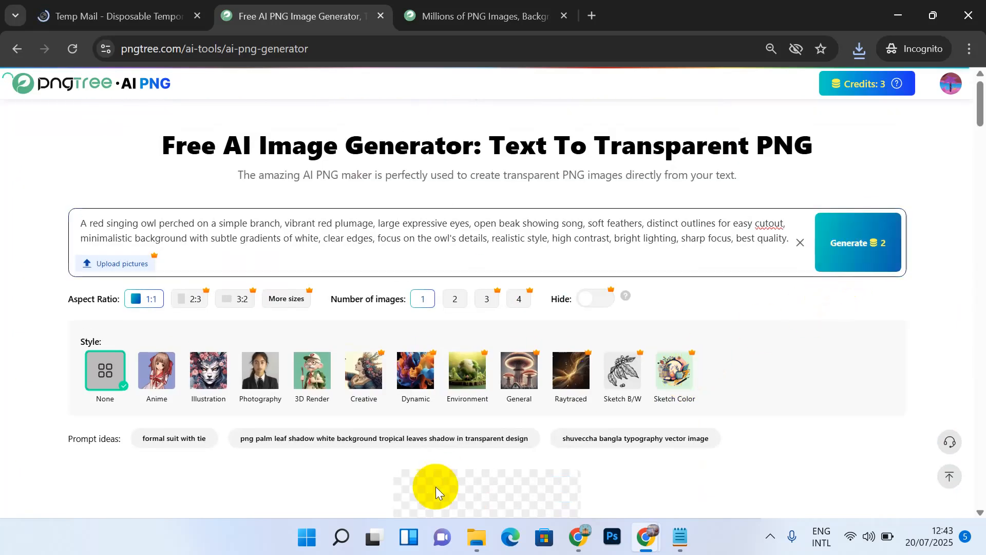
click(425, 237)
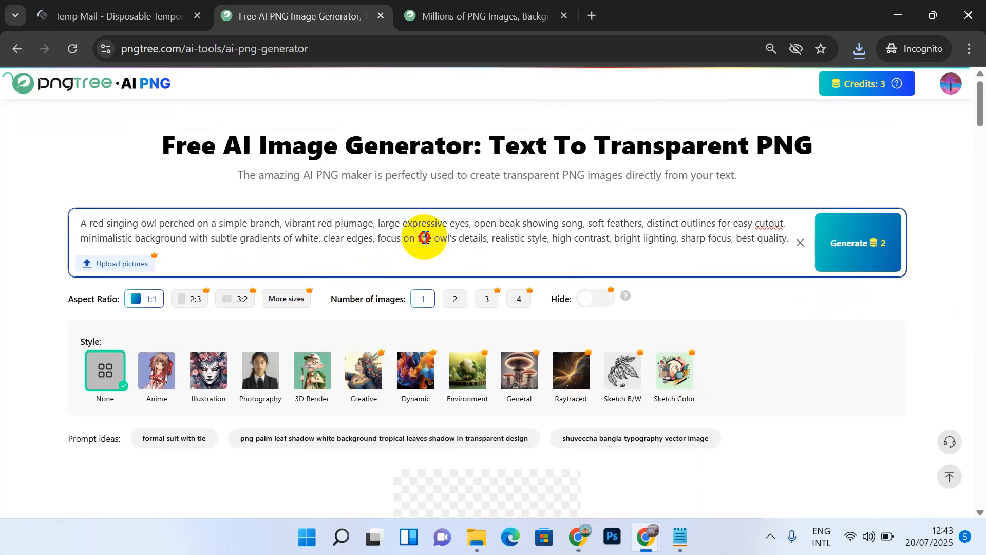
key(ctrl+a)
key(ctrl+c)
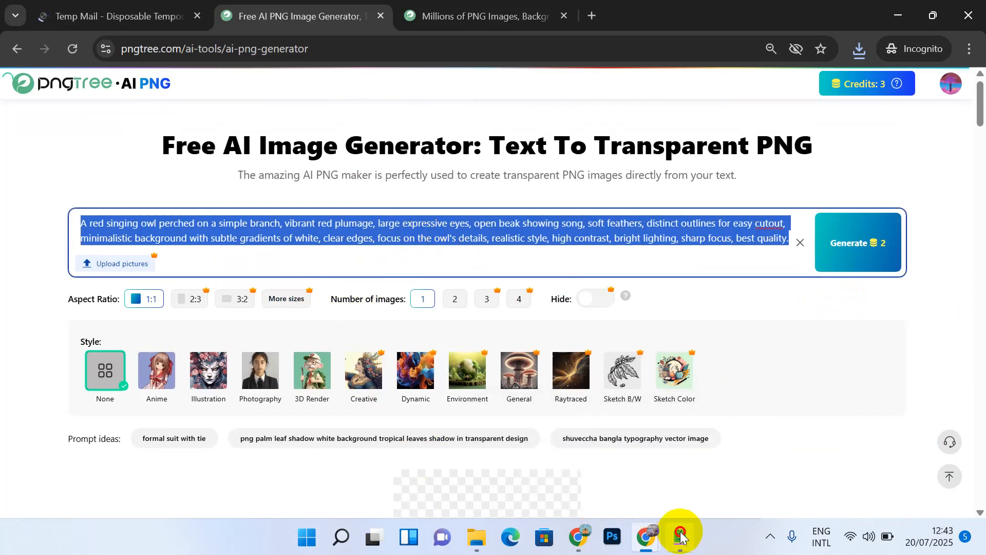
Step: Paste the owl prompt into Notepad below item 2, numbered '3.'
click(681, 536)
key(Return)
key(Return)
key(Return)
key(ctrl+v)
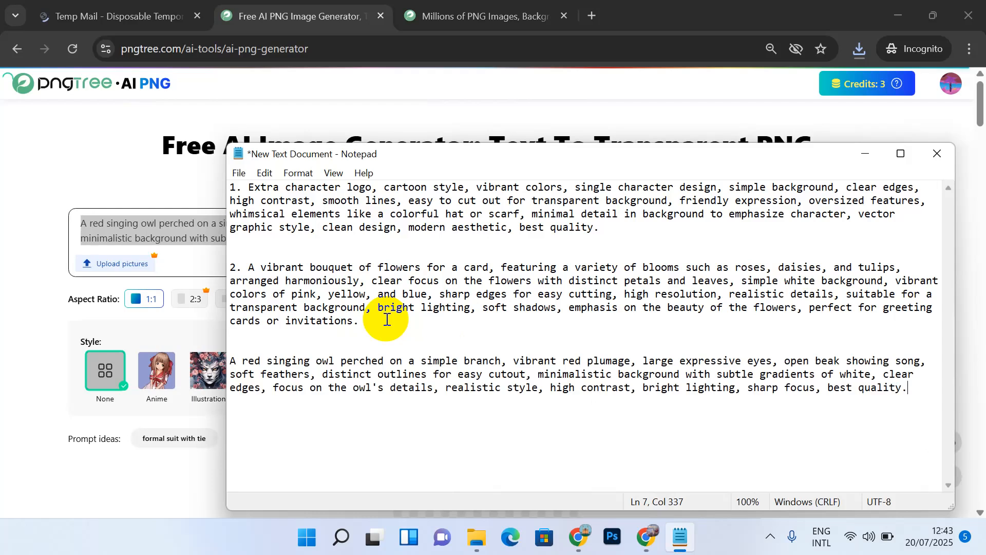
click(231, 361)
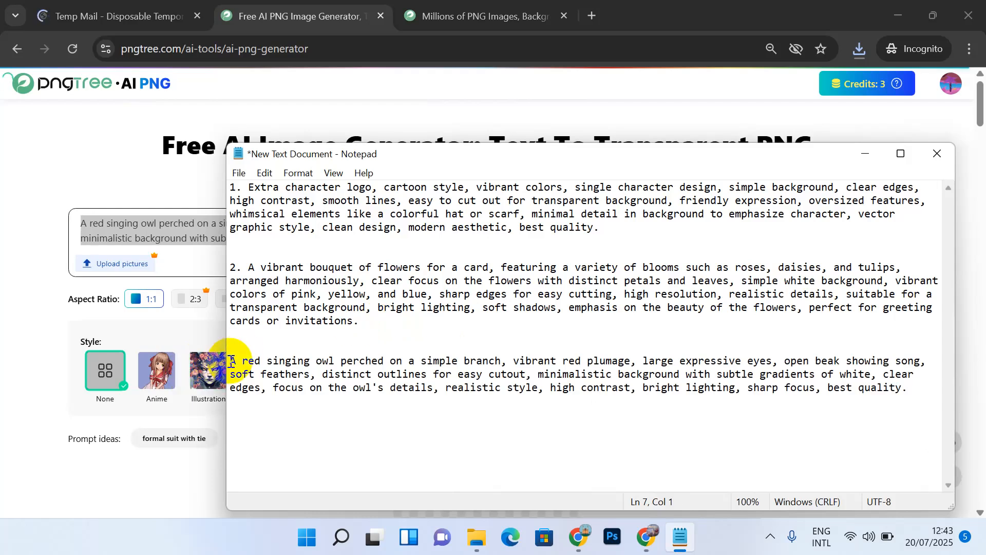
text(3.)
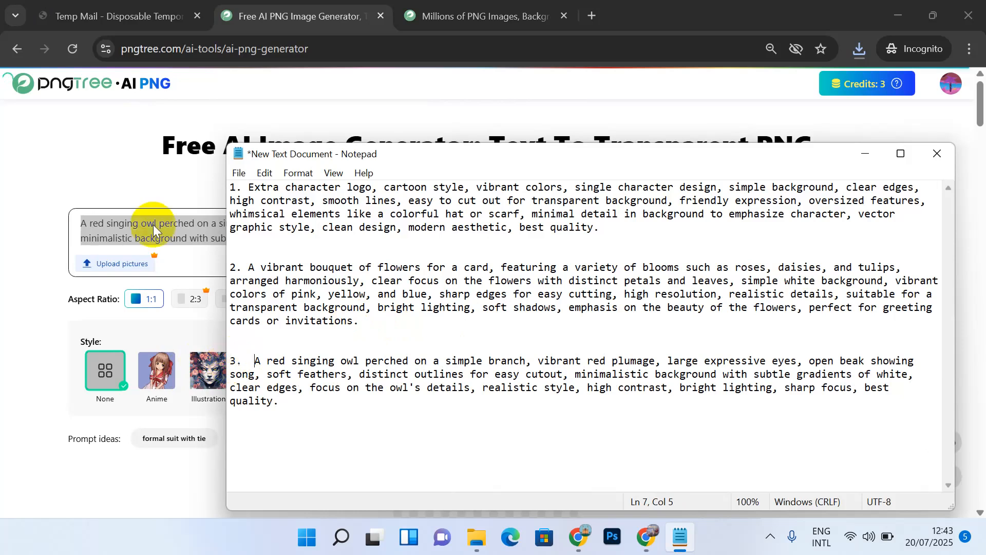
Step: Download the generated red owl image and save it as 3.png
click(420, 83)
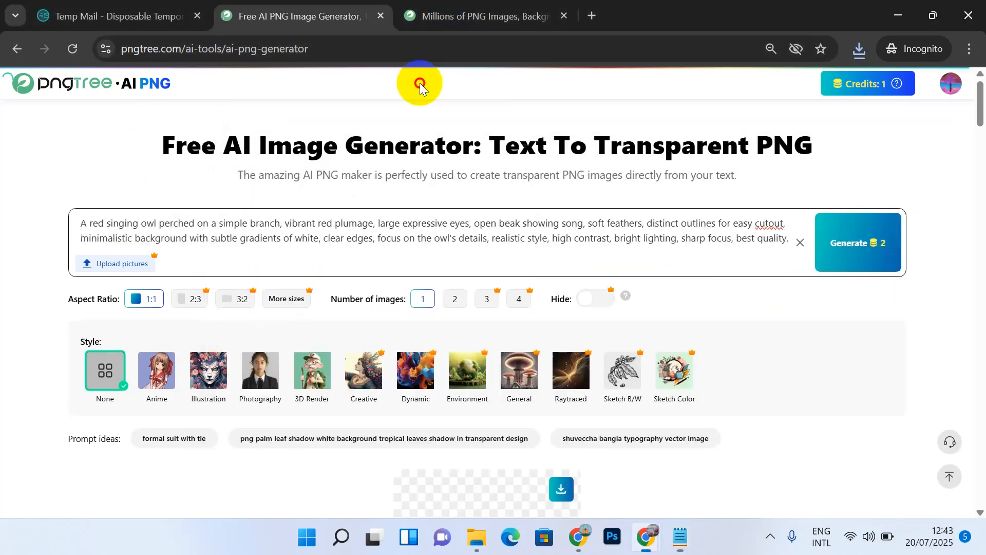
scroll(484, 327, down, 3)
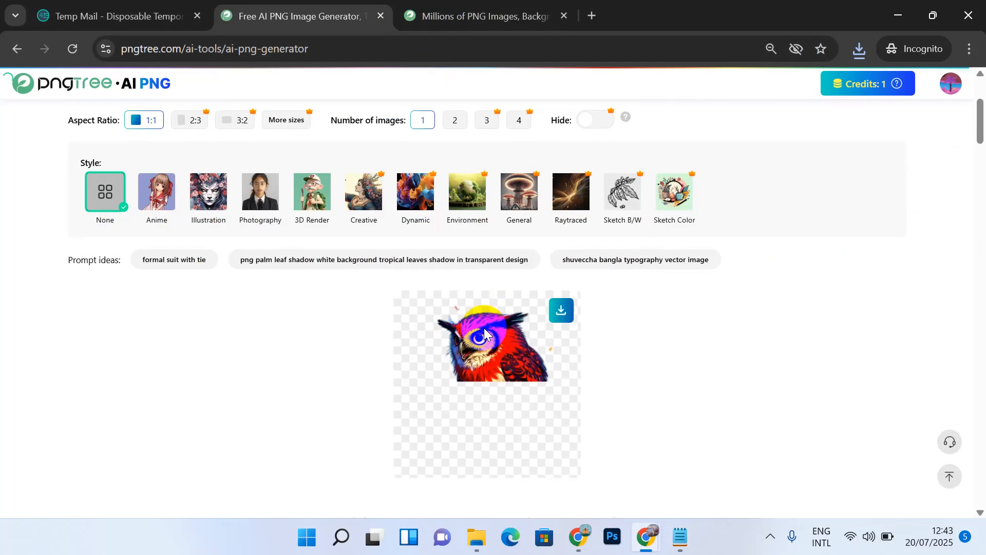
scroll(484, 328, down, 1)
click(571, 282)
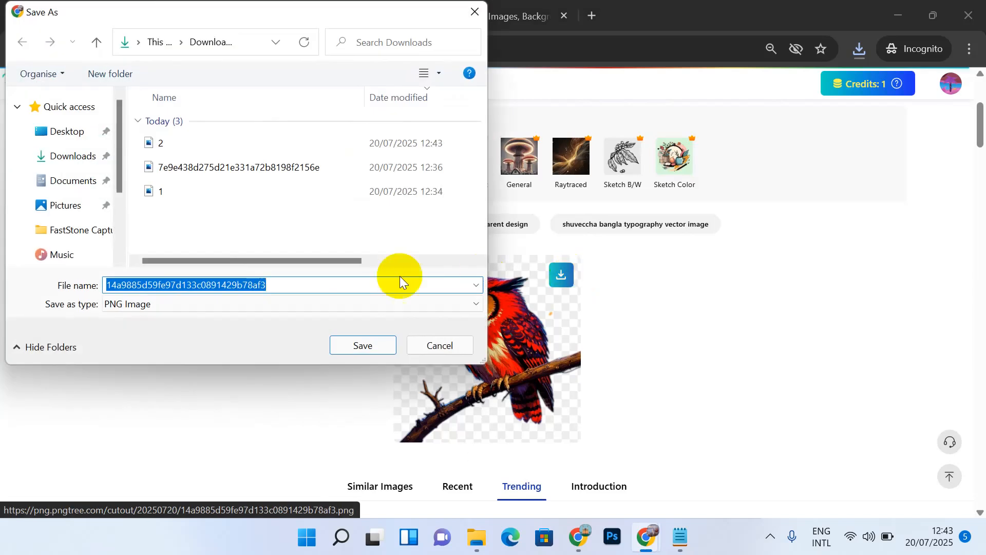
text(3)
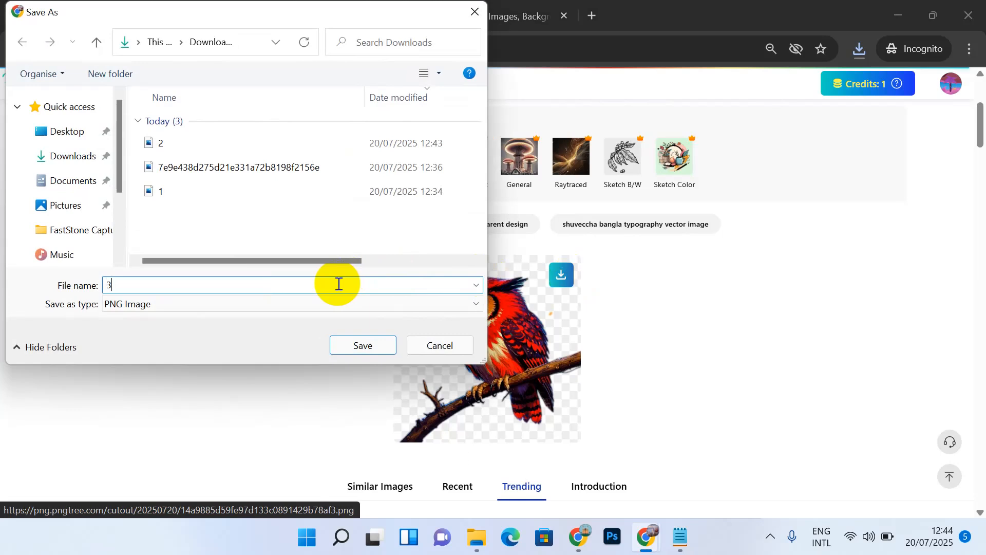
key(Return)
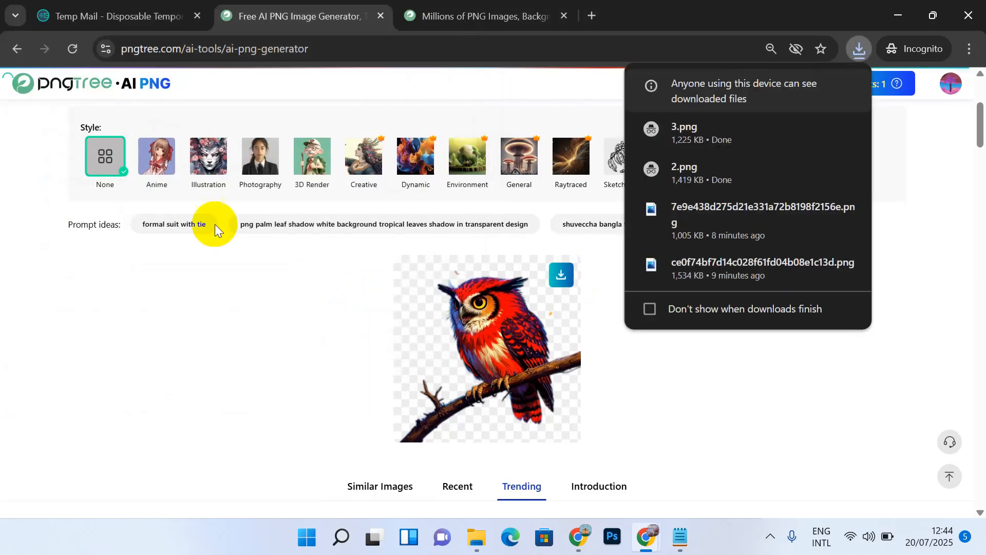
click(253, 278)
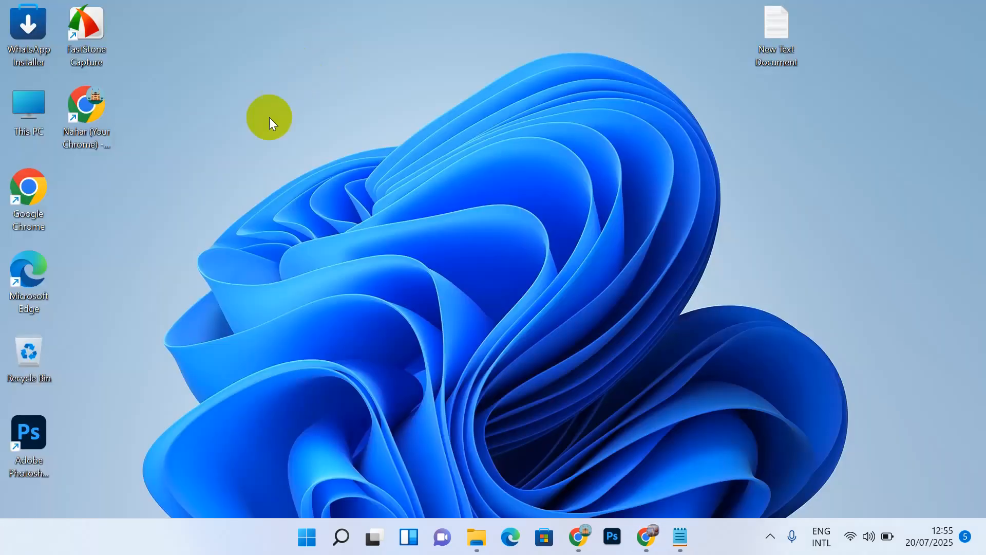
Step: Switch to Photoshop and use File > Open to load 1.png from the Downloads folder
click(613, 539)
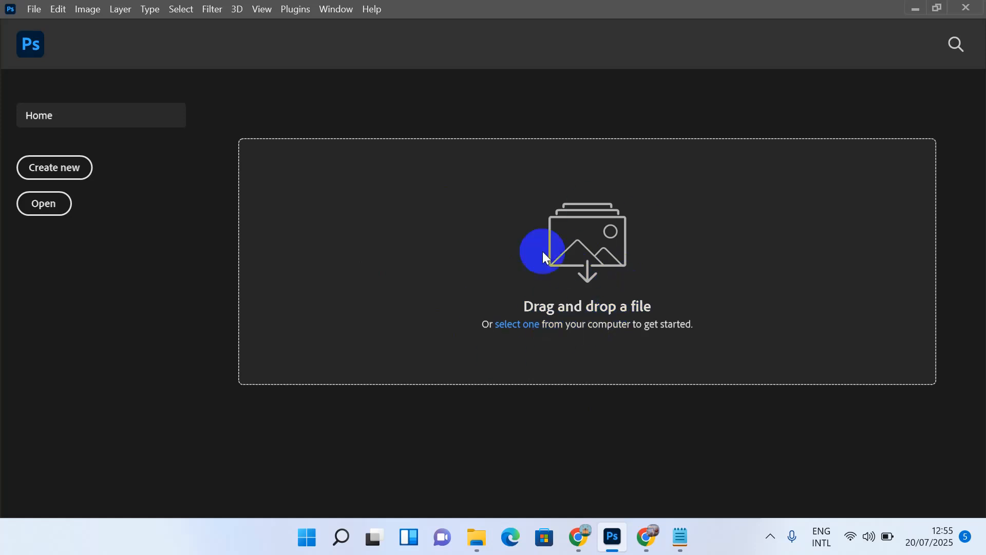
click(34, 9)
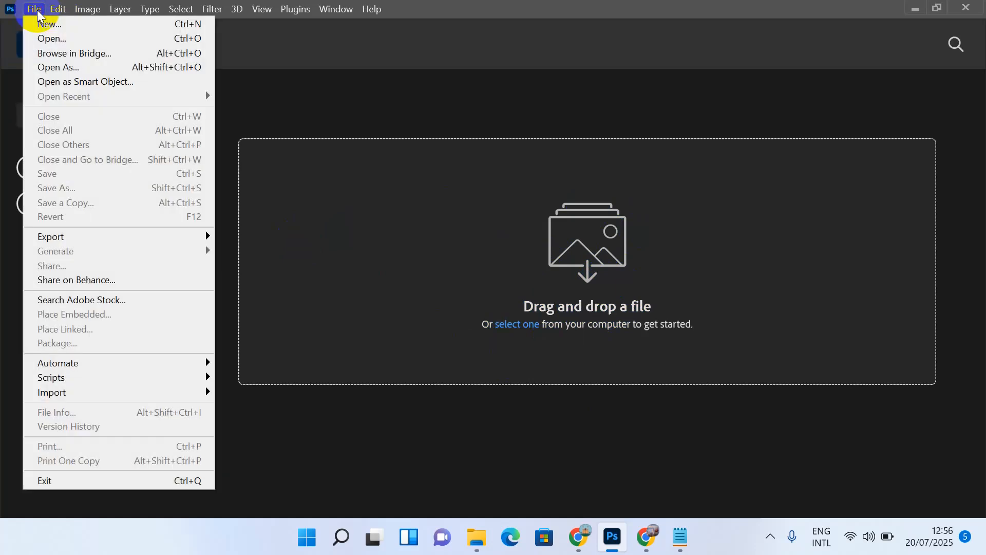
click(54, 41)
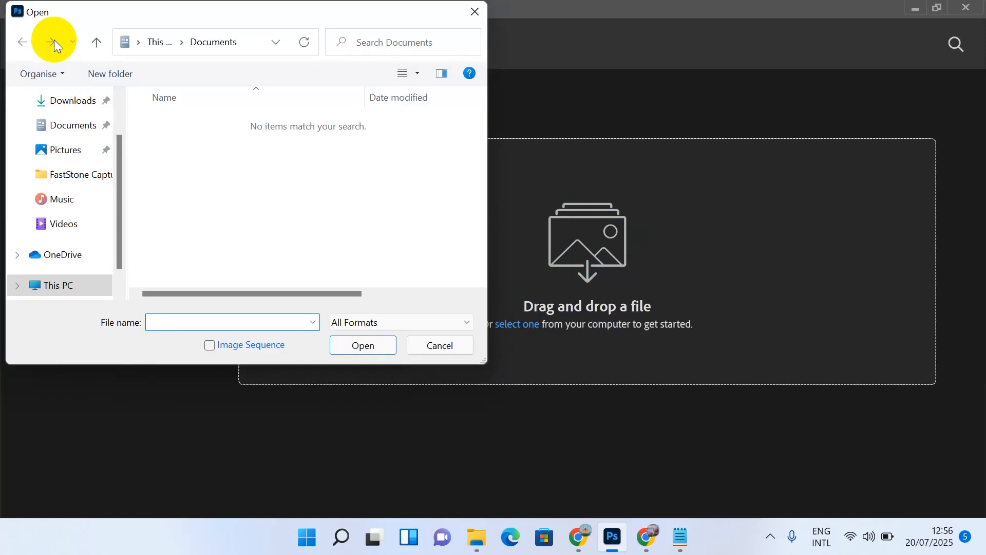
click(75, 106)
click(167, 215)
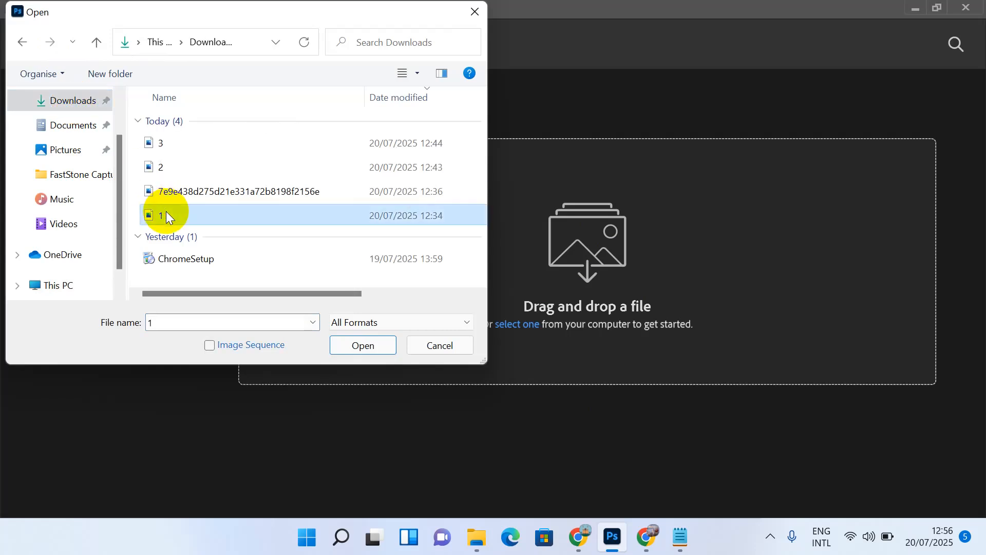
click(351, 347)
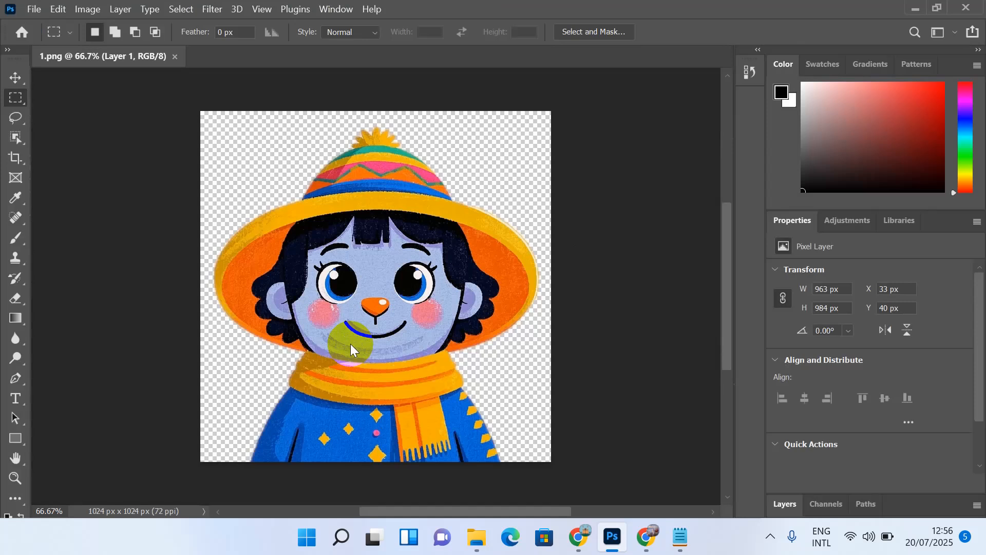
Step: Select the Move tool and open Image > Image Size for 1.png
click(20, 82)
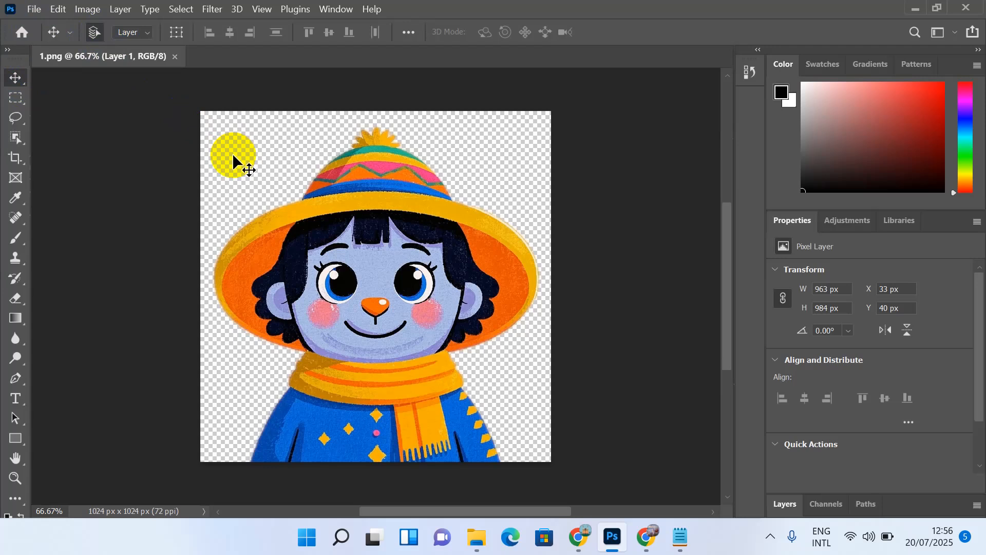
click(87, 9)
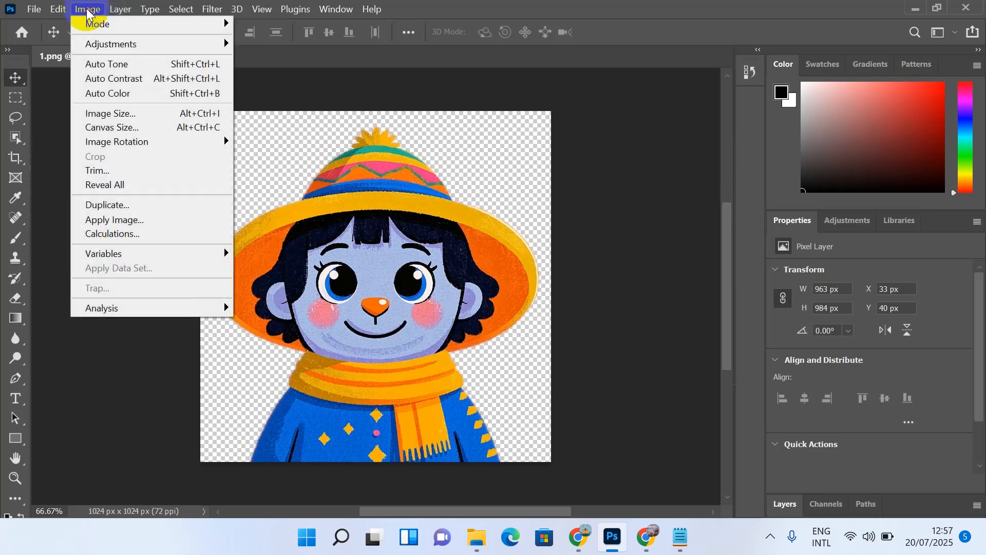
click(127, 115)
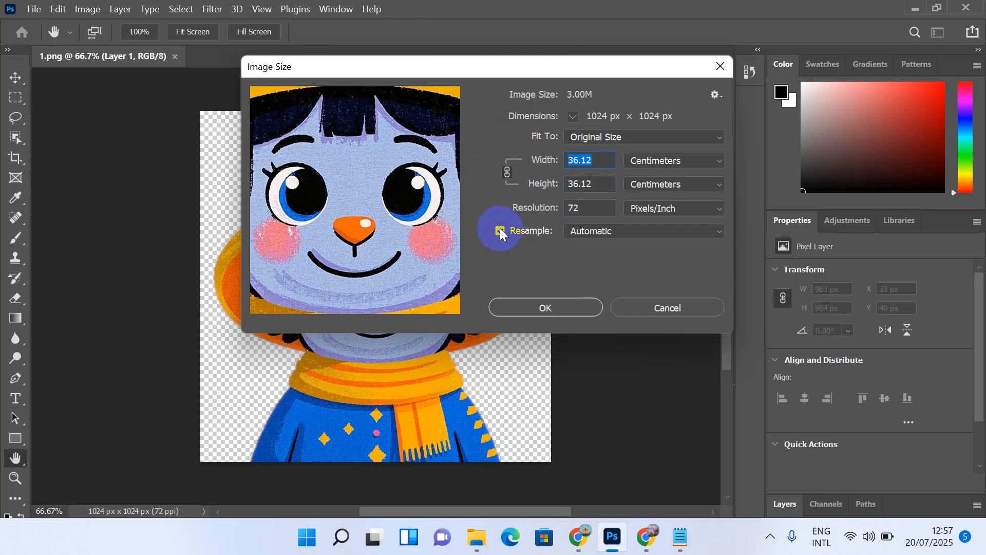
Step: Resize to 3000 px wide at 300 ppi using Preserve Details 2.0 with 84% noise reduction
click(608, 233)
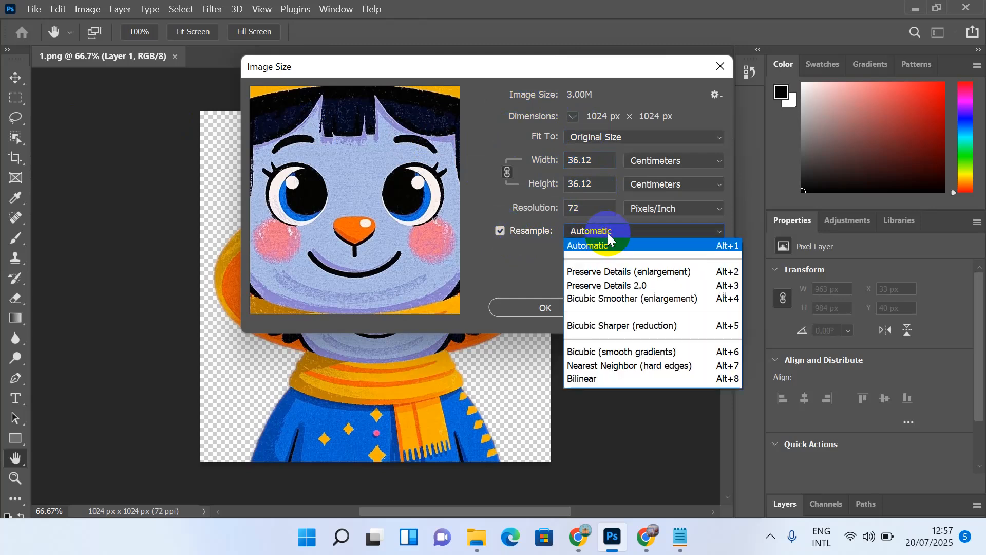
click(615, 287)
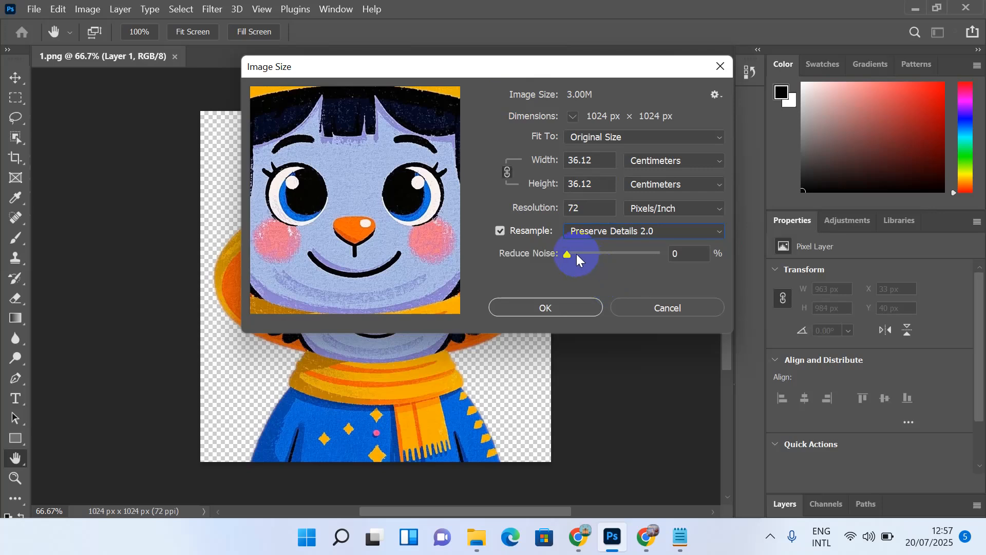
click(614, 255)
drag(614, 260, 646, 266)
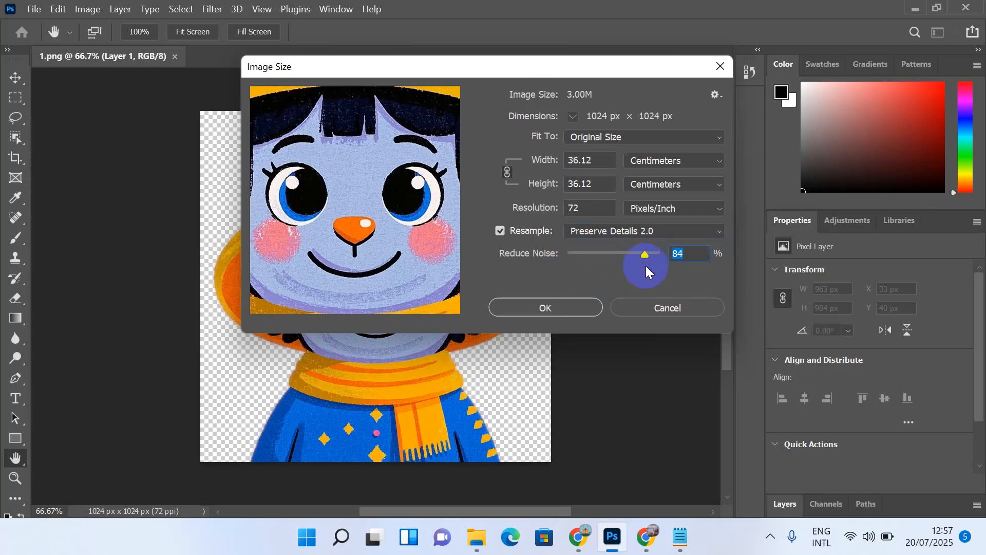
click(660, 165)
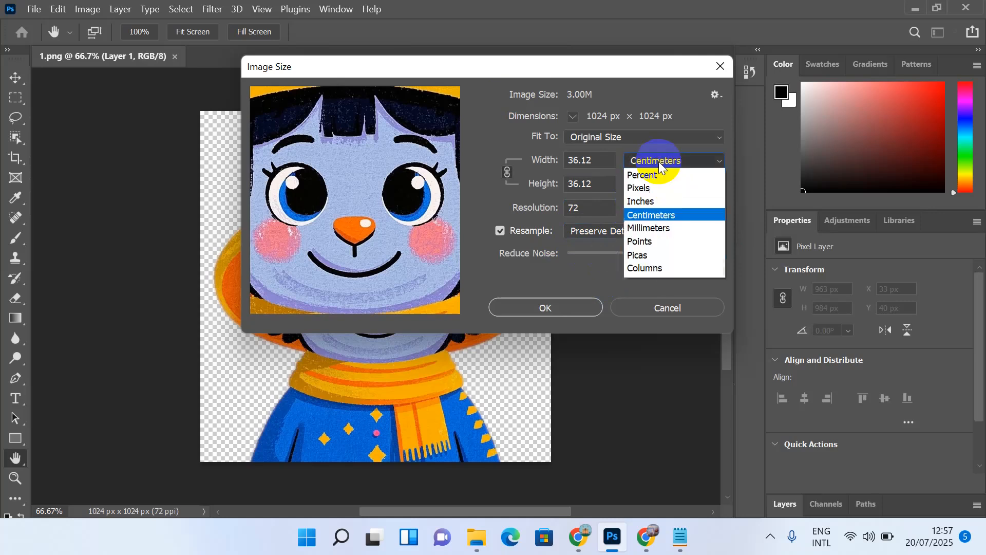
click(659, 190)
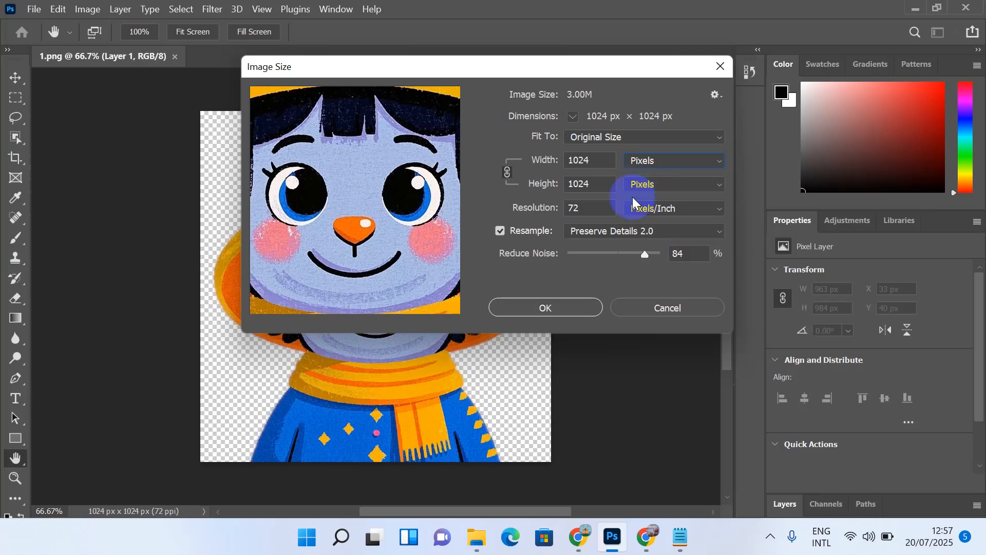
click(547, 210)
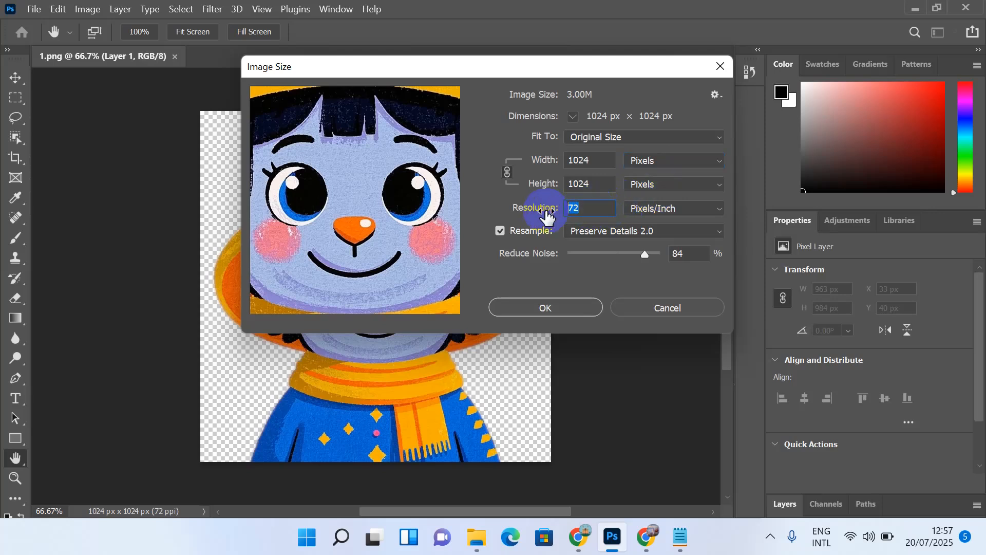
text(300)
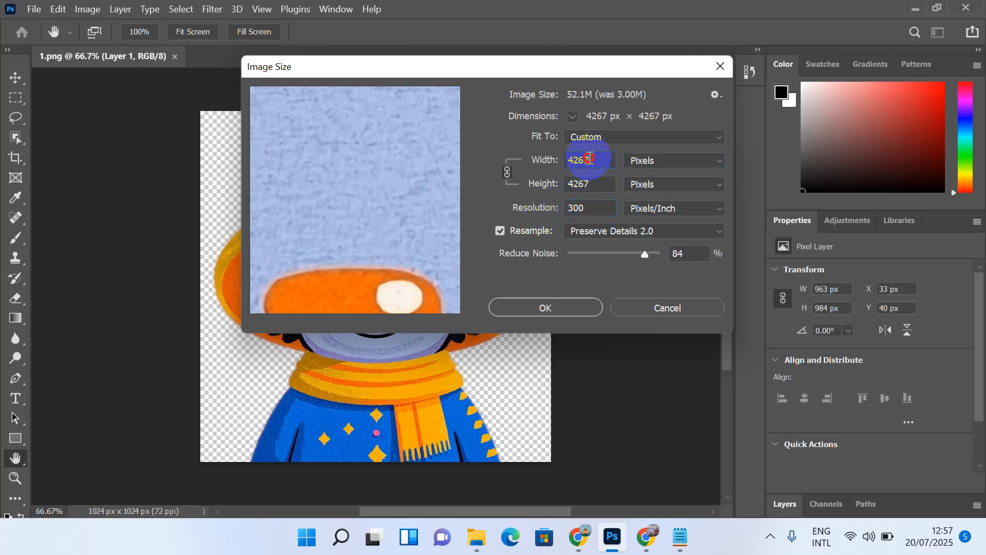
drag(590, 159, 561, 159)
key(BackSpace)
text(3)
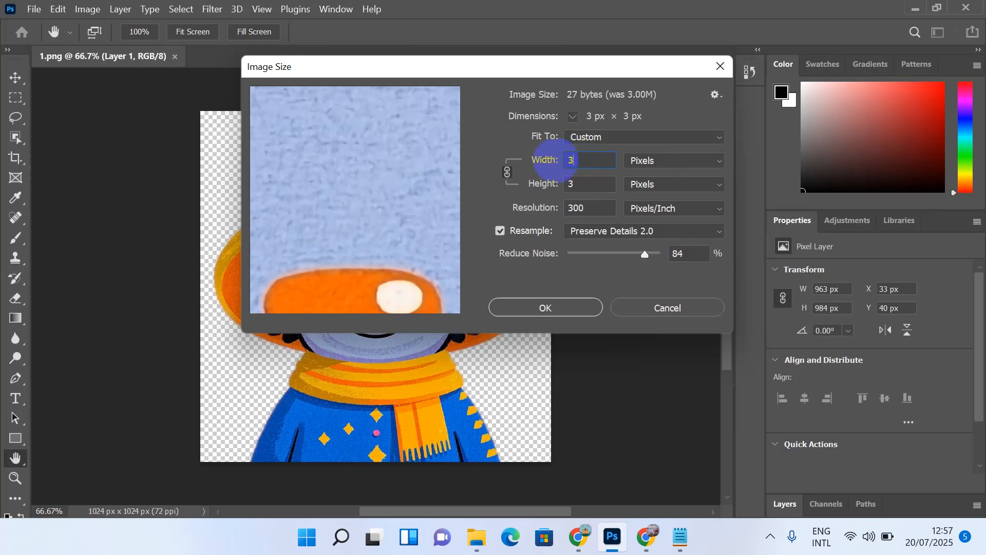
text(000)
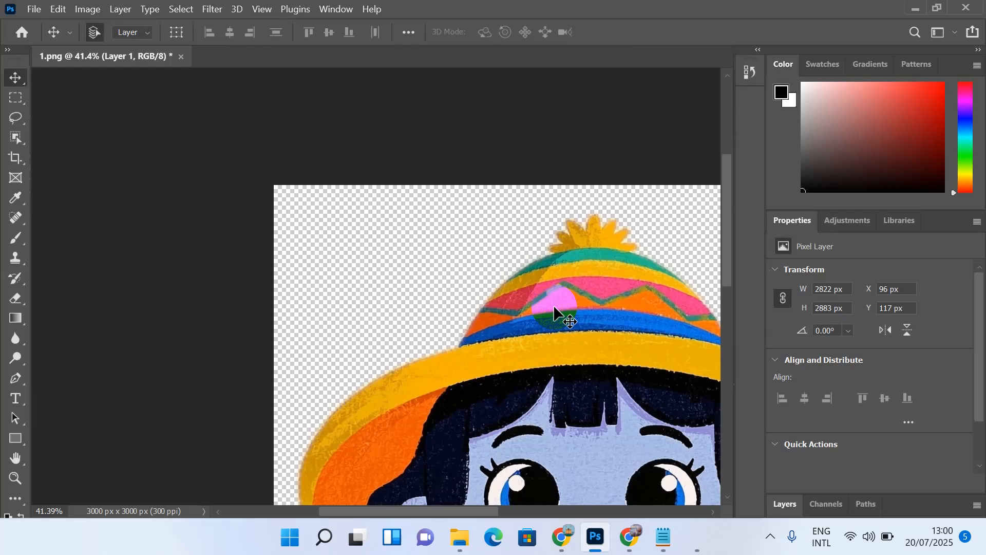
Step: Zoom out, trial-move the character layer and undo it, then pan to centre the image
scroll(554, 304, down, 4)
scroll(555, 308, up, 3)
scroll(557, 312, down, 3)
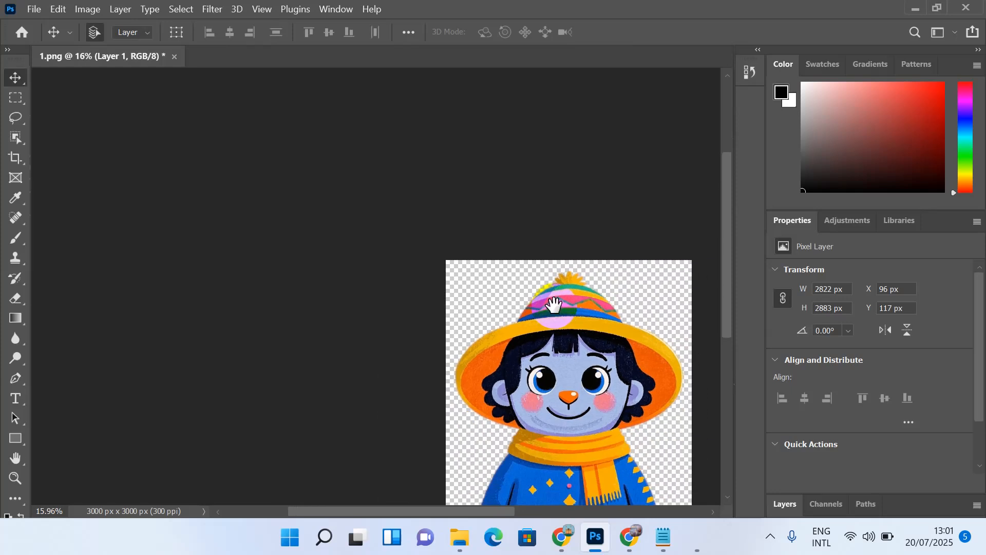
click(457, 258)
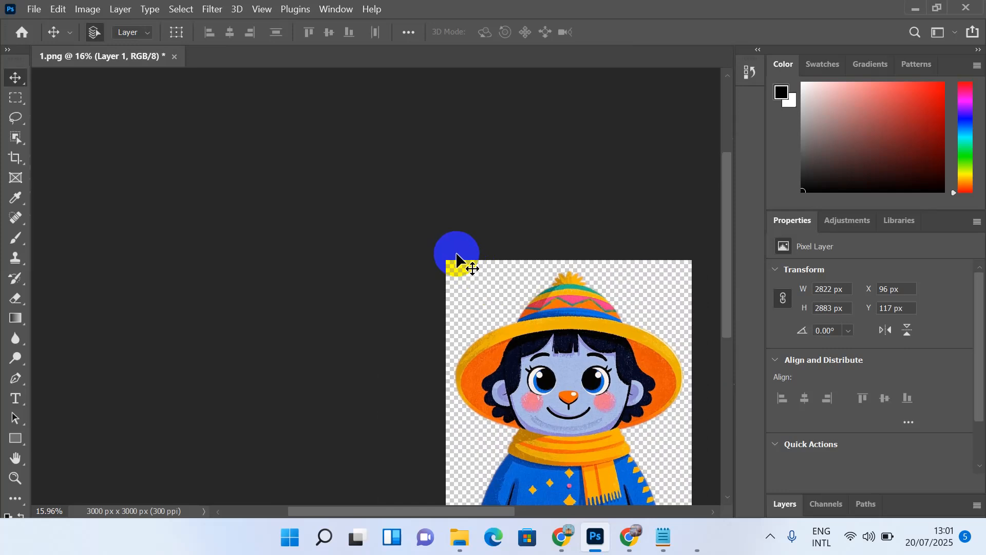
drag(457, 256, 394, 205)
key(ctrl+z)
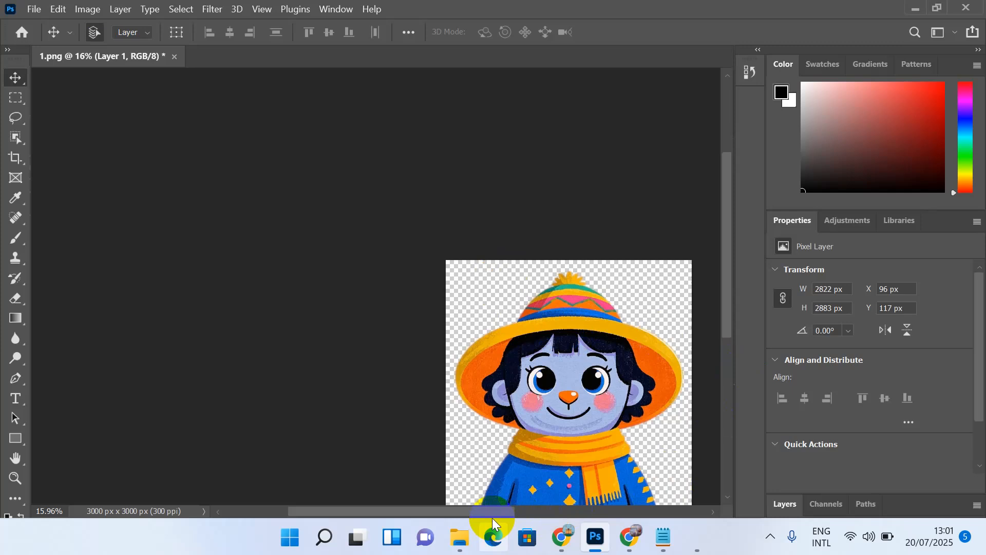
drag(494, 513, 526, 512)
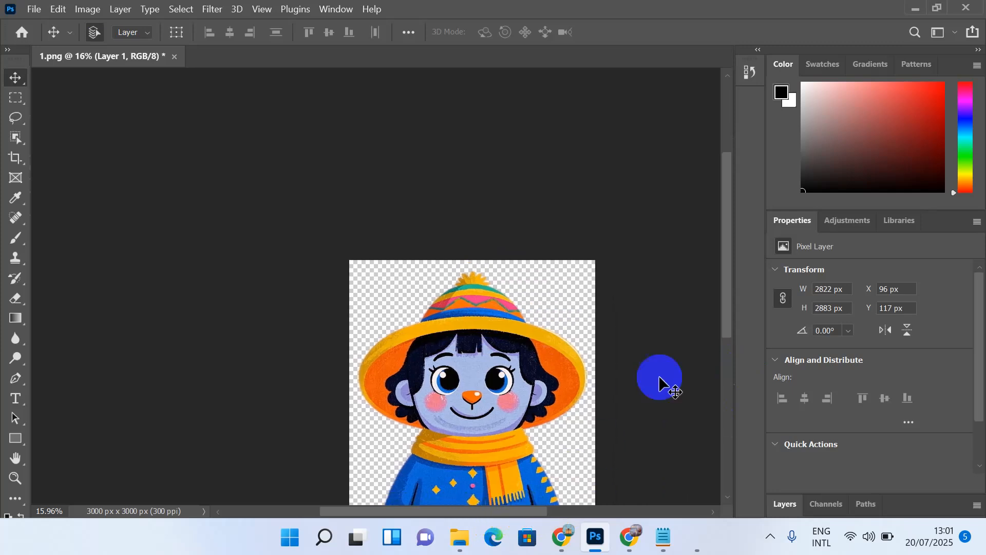
drag(723, 301, 728, 335)
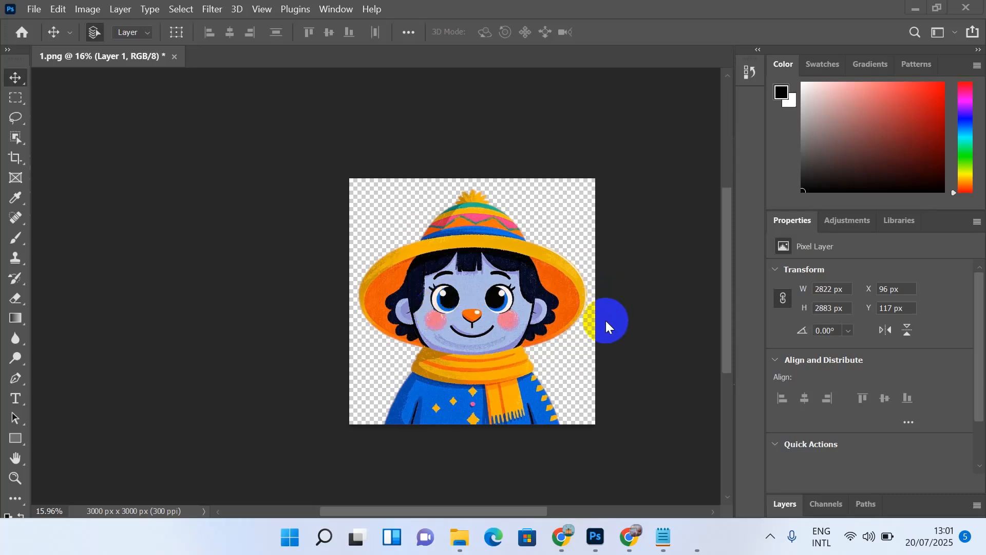
Step: Show the Layers panel with Layer 1 and open the new fill or adjustment layer menu
click(786, 504)
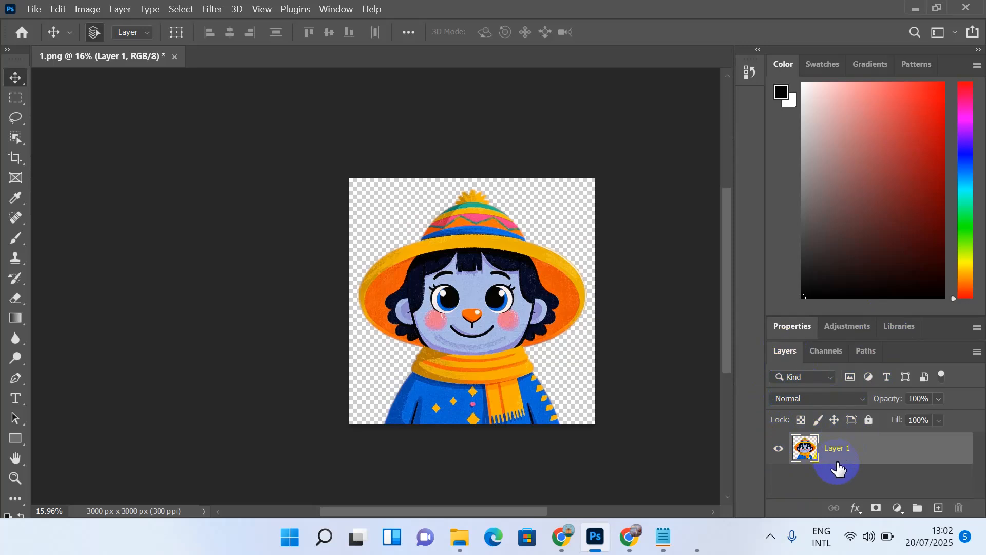
click(897, 509)
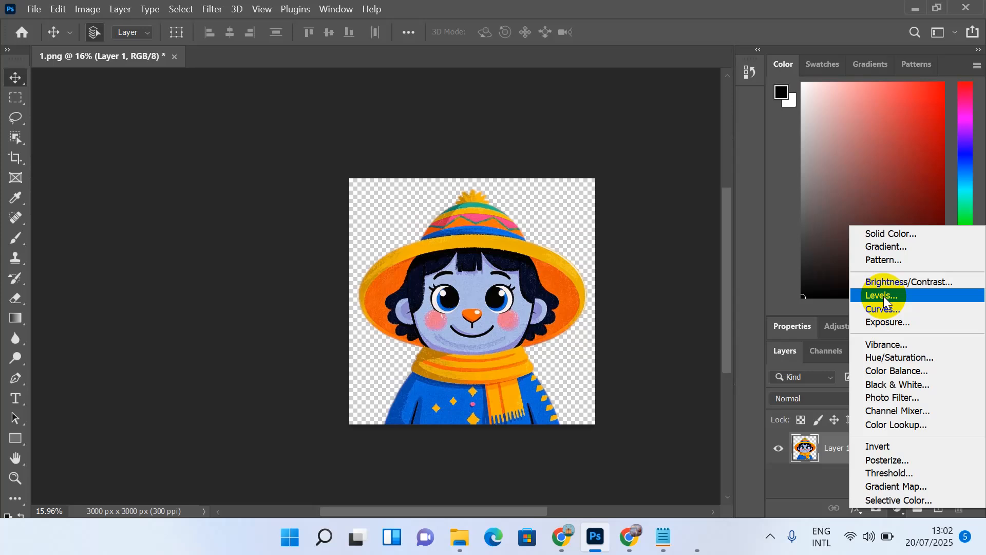
Step: Add a Curves 1 adjustment layer above Layer 1 and try a single midtone point on its curve
click(820, 335)
click(761, 404)
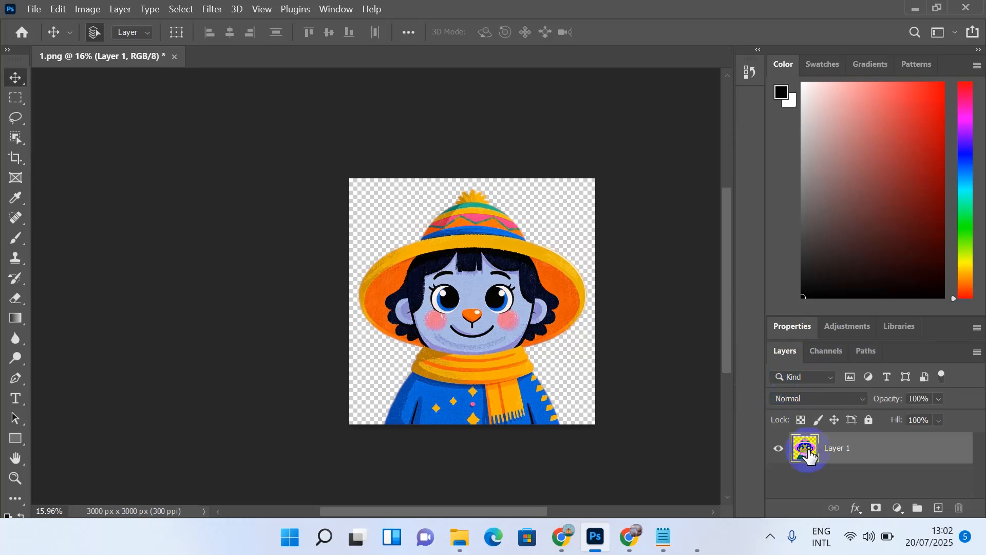
click(899, 508)
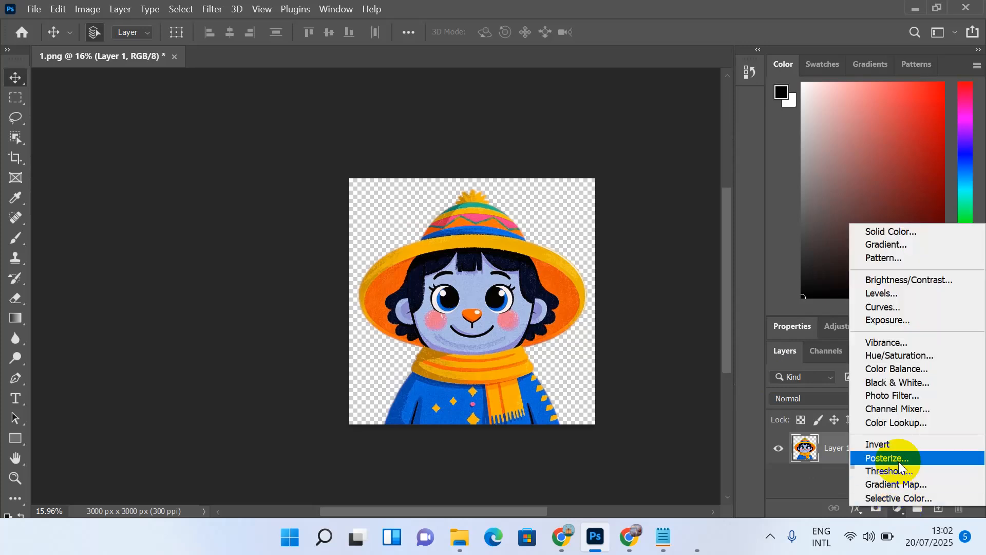
click(889, 307)
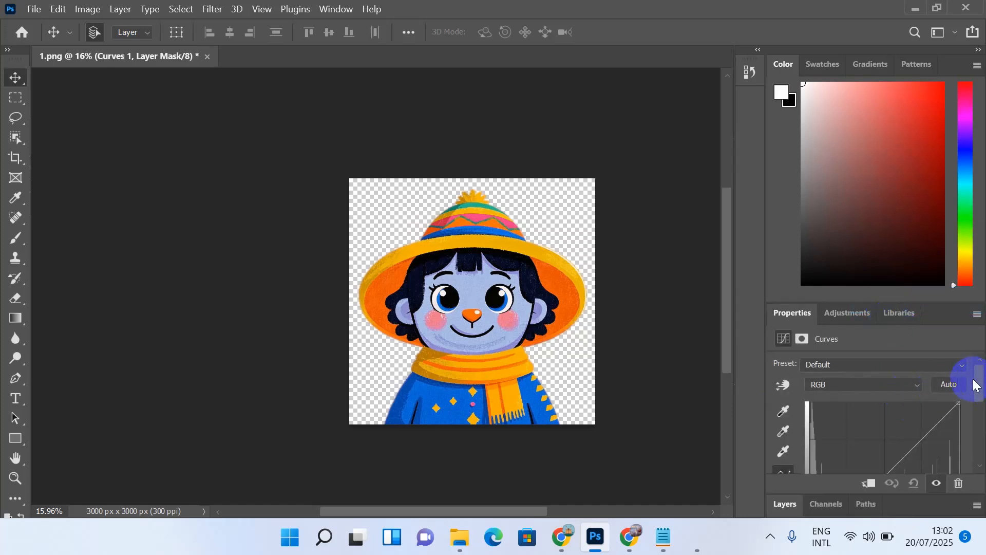
drag(980, 382, 981, 406)
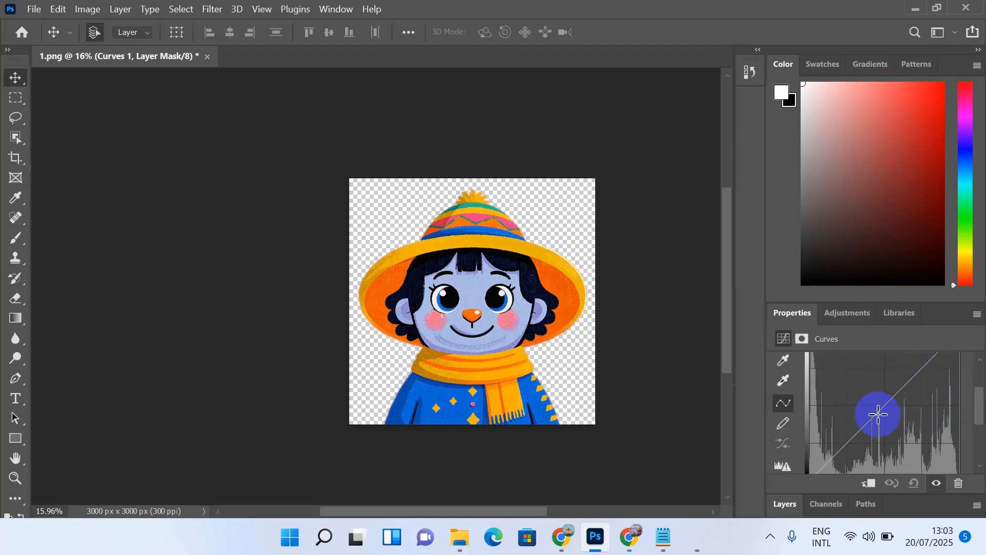
mouse_move(884, 406)
mouse_down()
mouse_move(870, 392)
mouse_move(883, 411)
mouse_move(876, 392)
mouse_move(894, 407)
mouse_up()
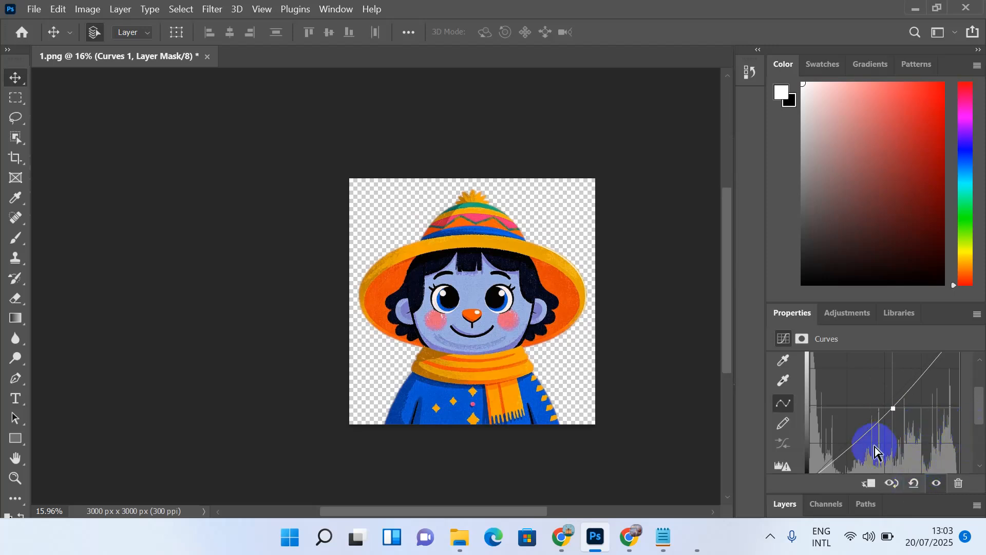
click(783, 502)
click(785, 505)
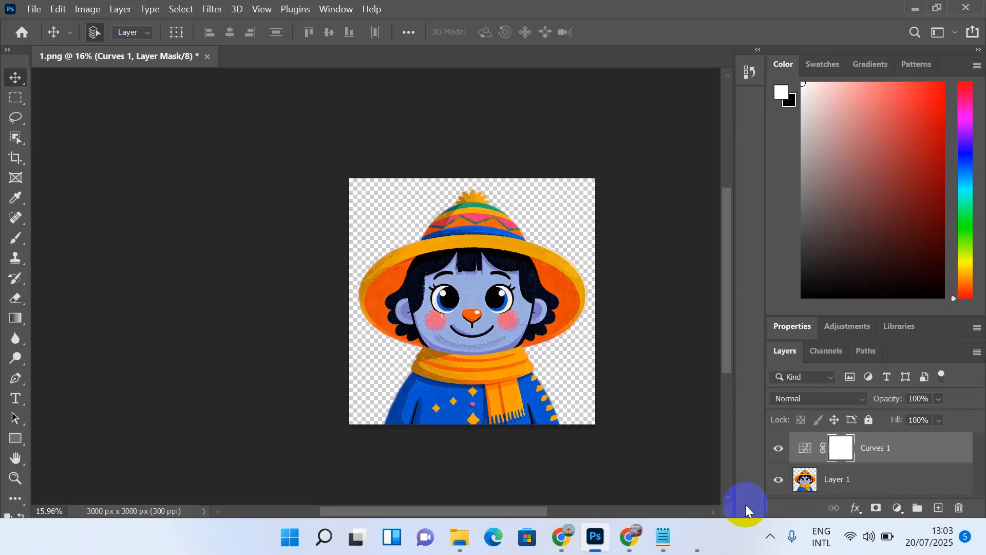
Step: Add a Levels 1 adjustment layer above Curves 1 with its midtone gamma at 0.85
click(898, 508)
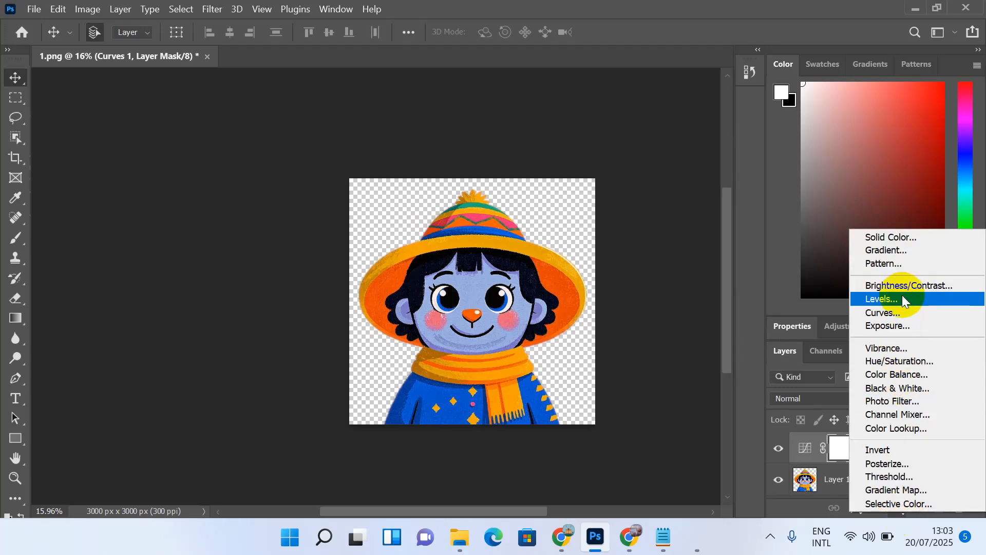
click(903, 299)
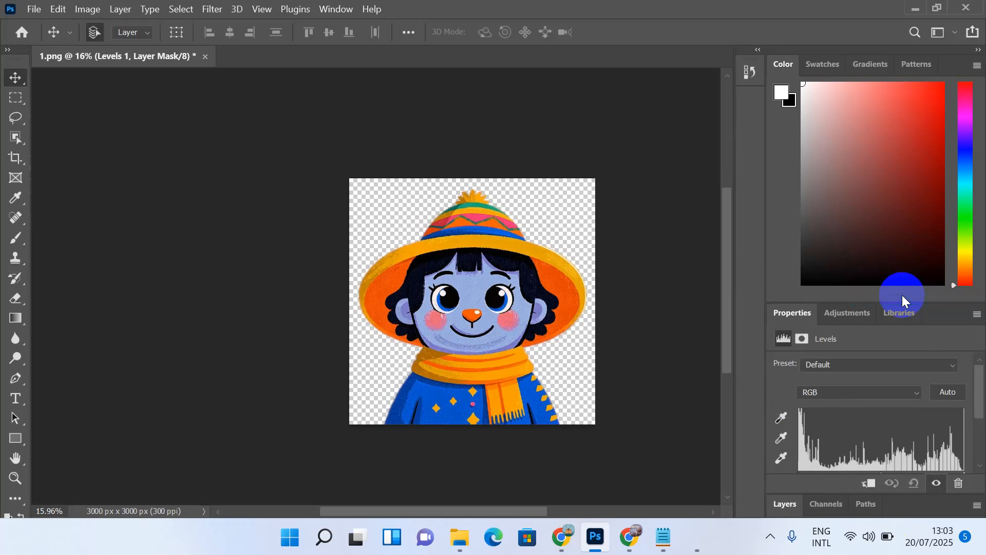
drag(982, 384, 981, 409)
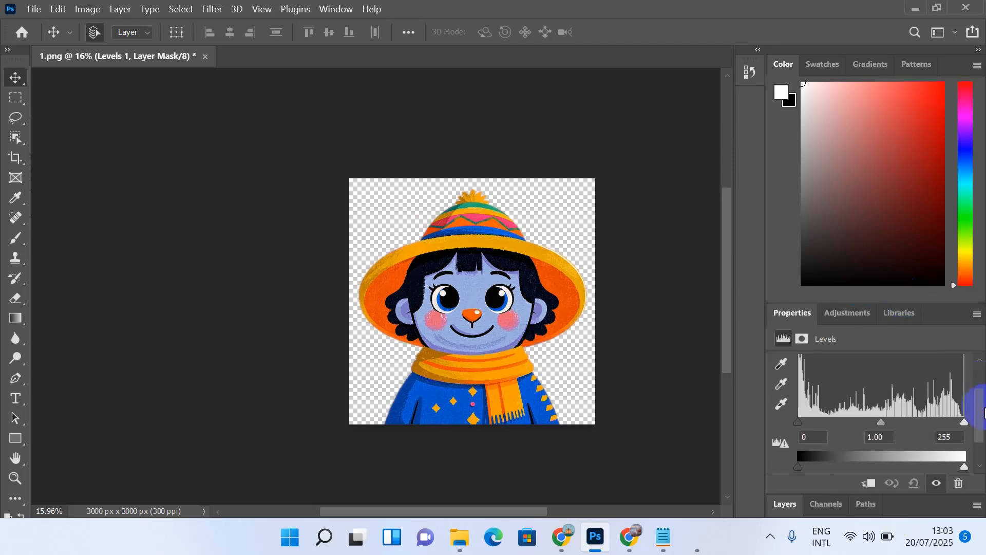
drag(881, 423, 850, 431)
drag(890, 424, 892, 424)
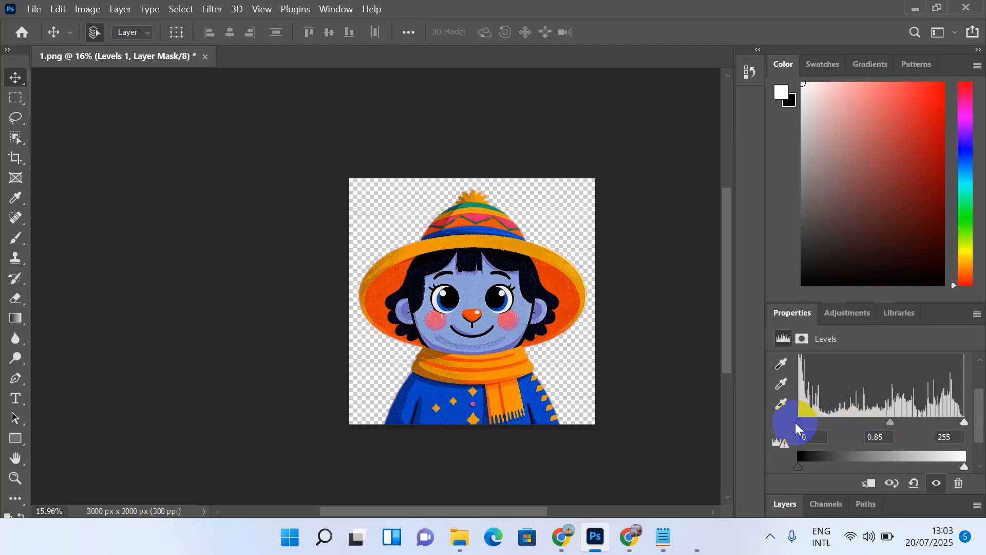
click(784, 504)
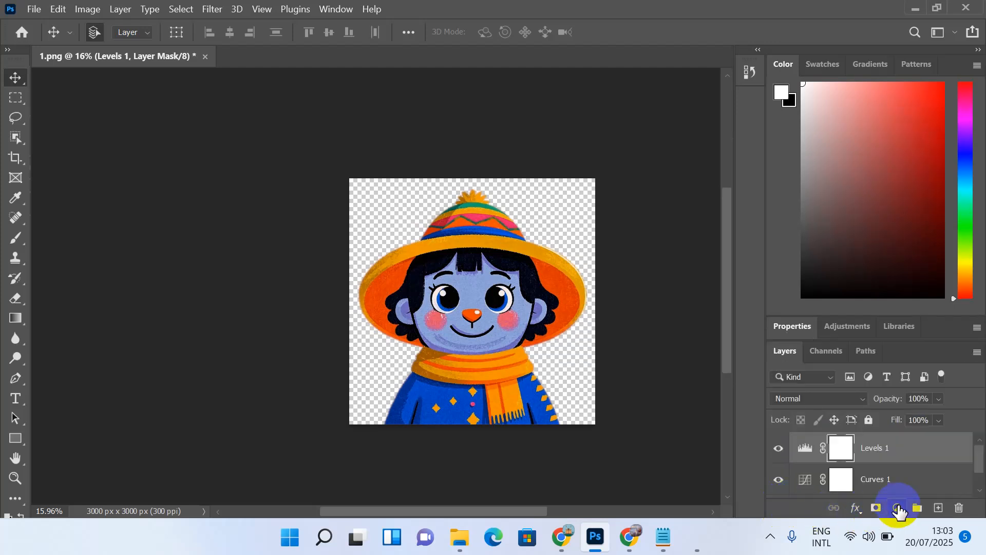
Step: Add a Brightness/Contrast adjustment layer with brightness set to 39
click(898, 509)
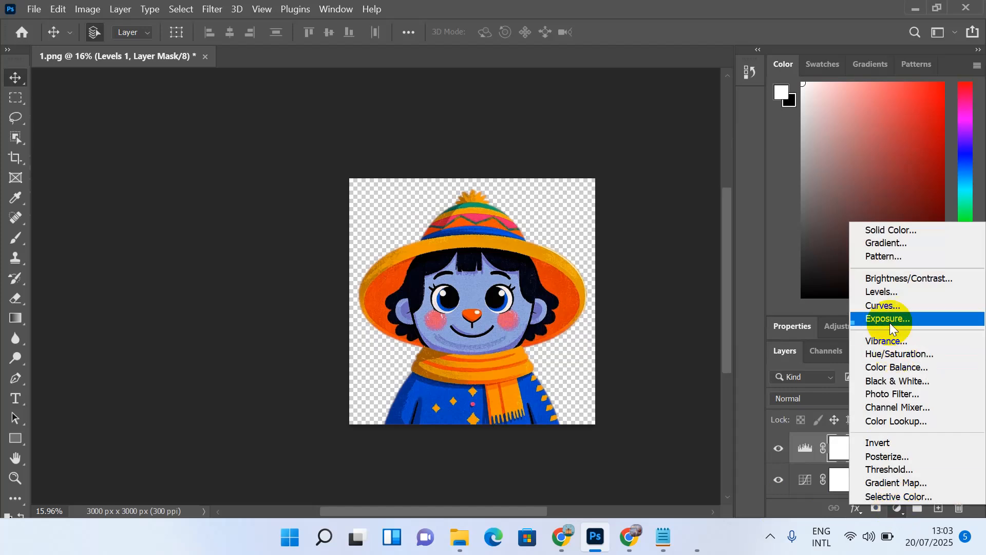
click(896, 280)
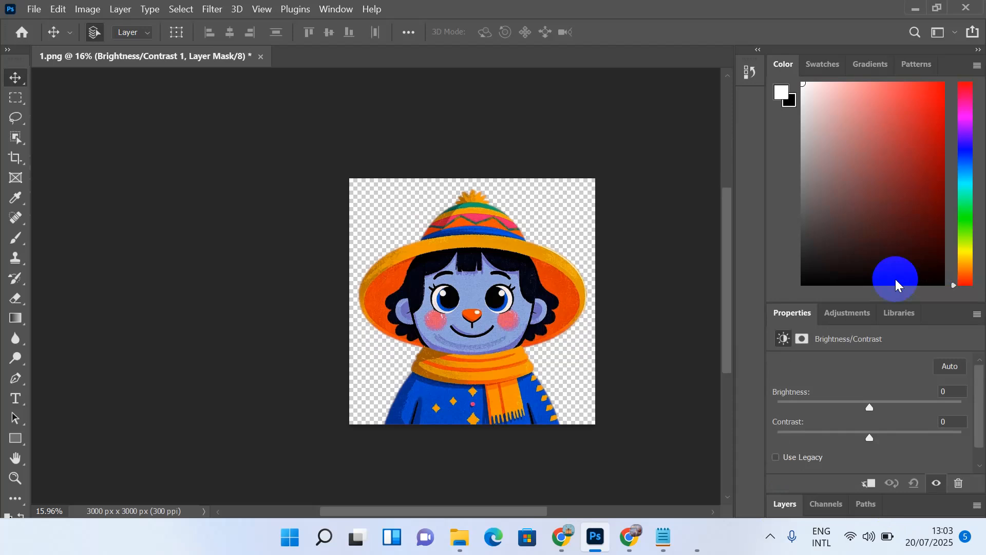
drag(867, 406, 894, 415)
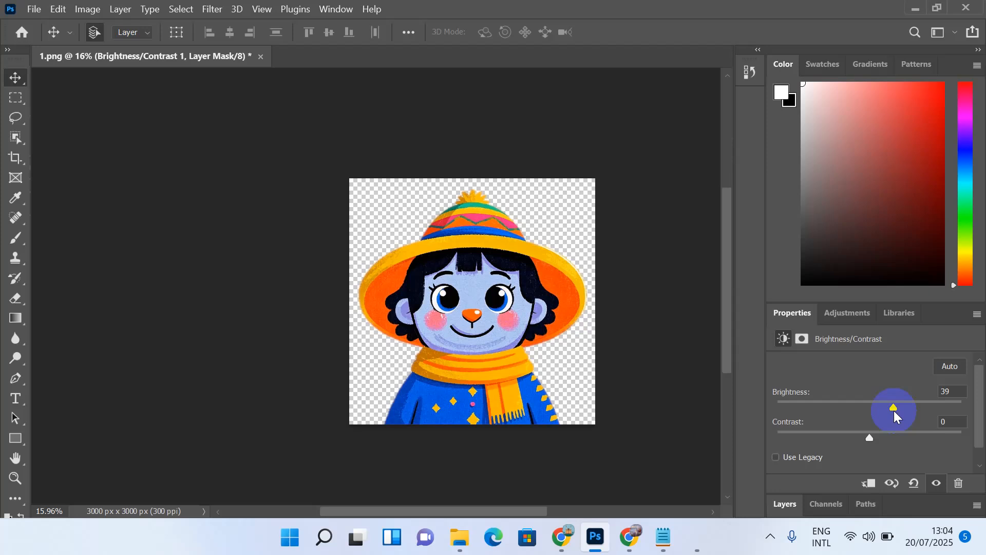
Step: Enlarge the Layers panel so all four layers are visible
click(785, 504)
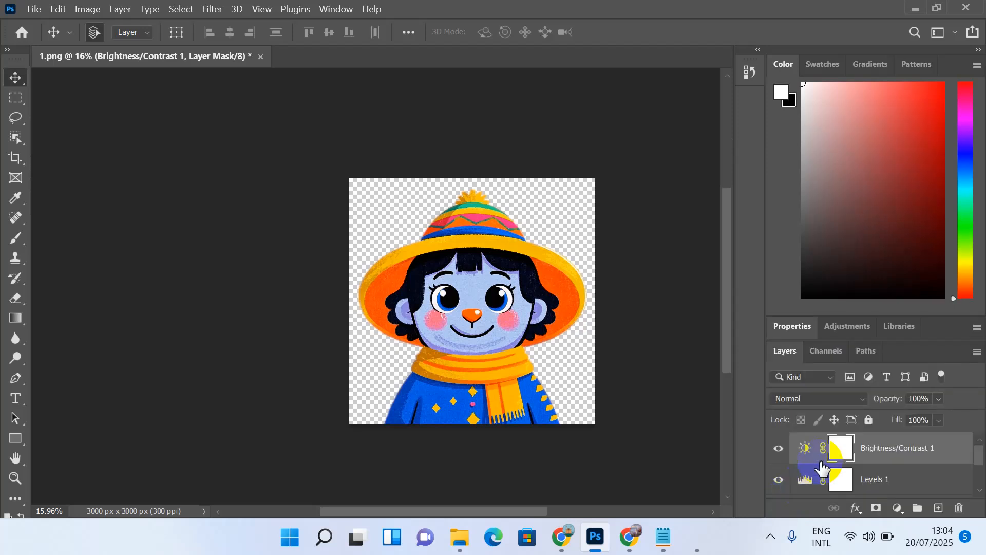
scroll(822, 468, down, 1)
scroll(822, 468, up, 1)
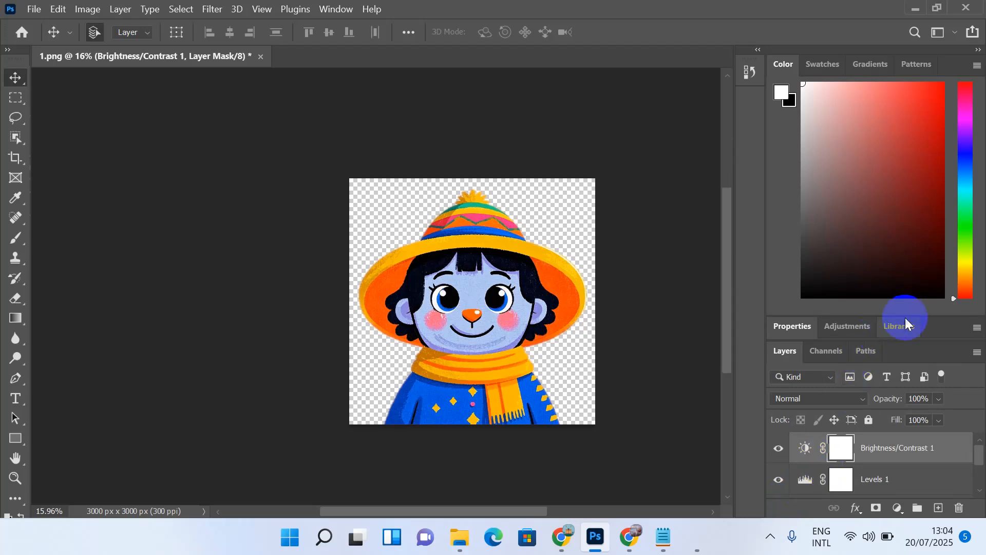
drag(906, 318, 887, 76)
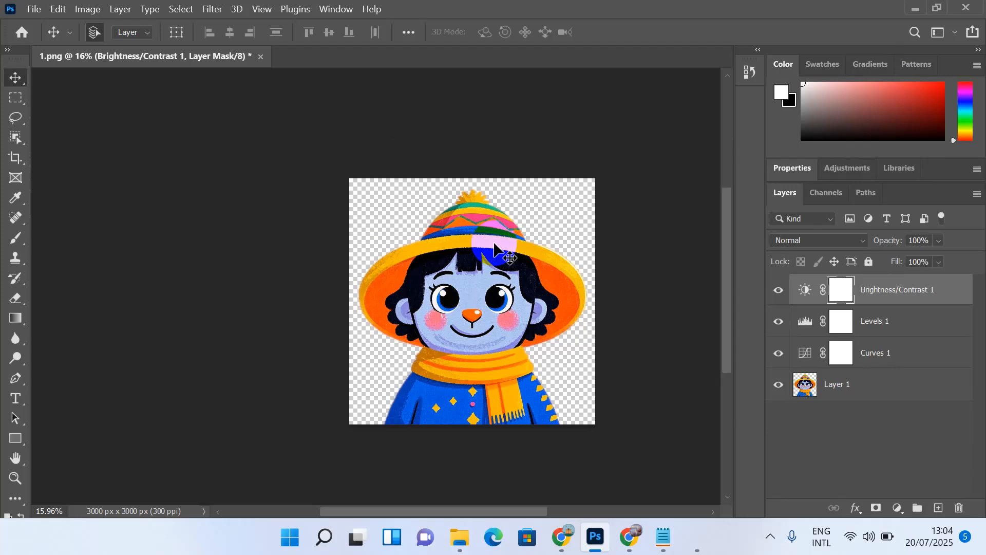
Step: Open Export As for 1.png, previewing a 3000 × 3000 px transparent PNG
click(41, 10)
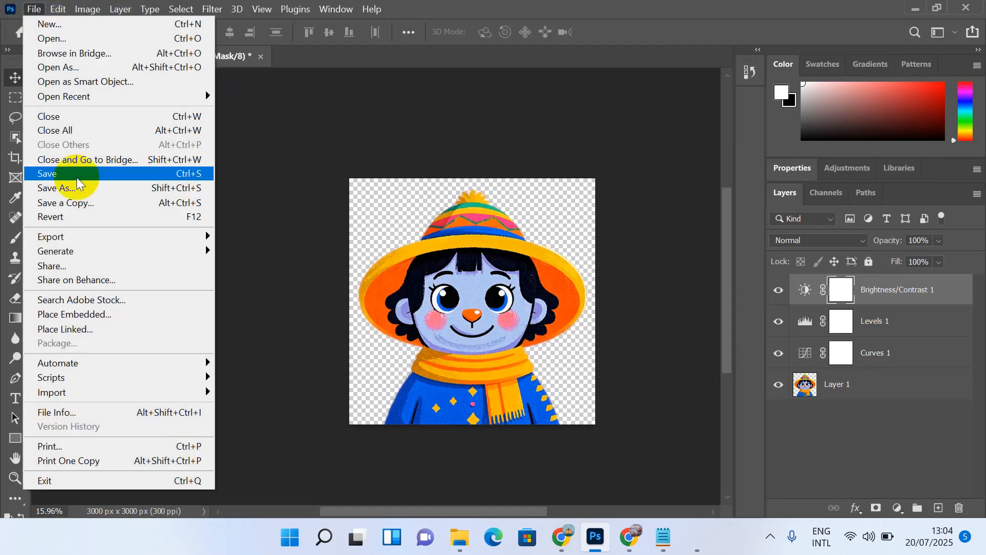
mouse_move(126, 241)
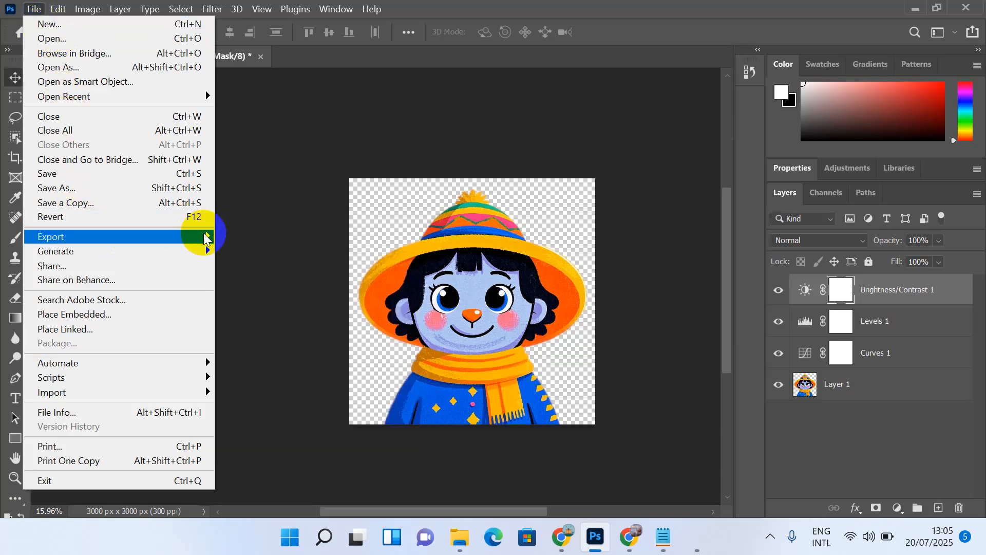
click(252, 251)
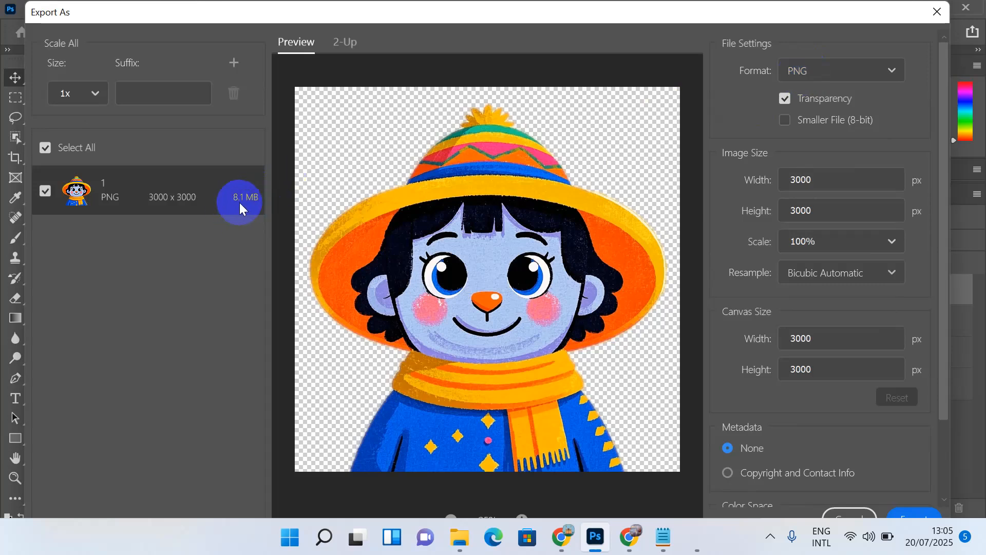
Step: Check PNGs 1, 2 and 3 in a maximized Downloads detail view, then return to Photoshop's export
click(458, 539)
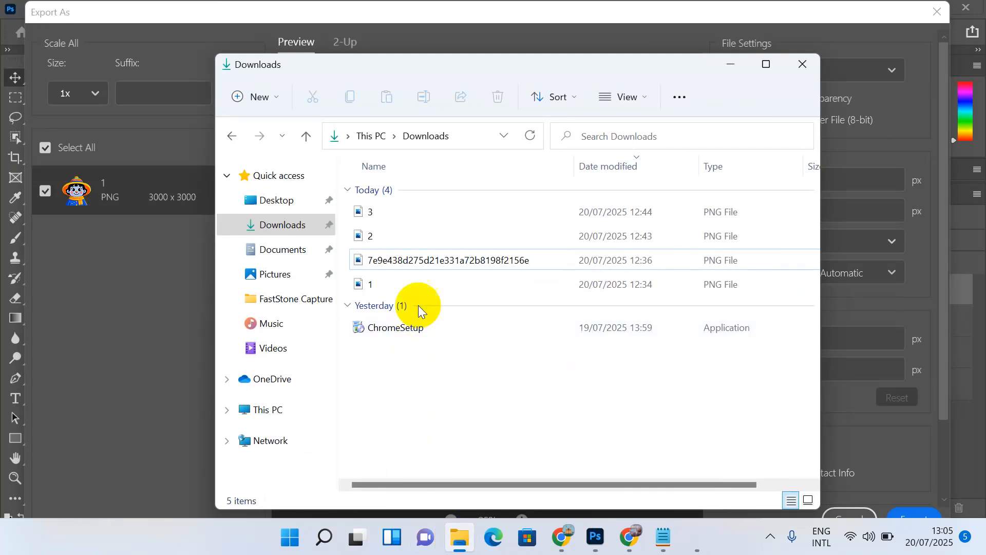
click(405, 285)
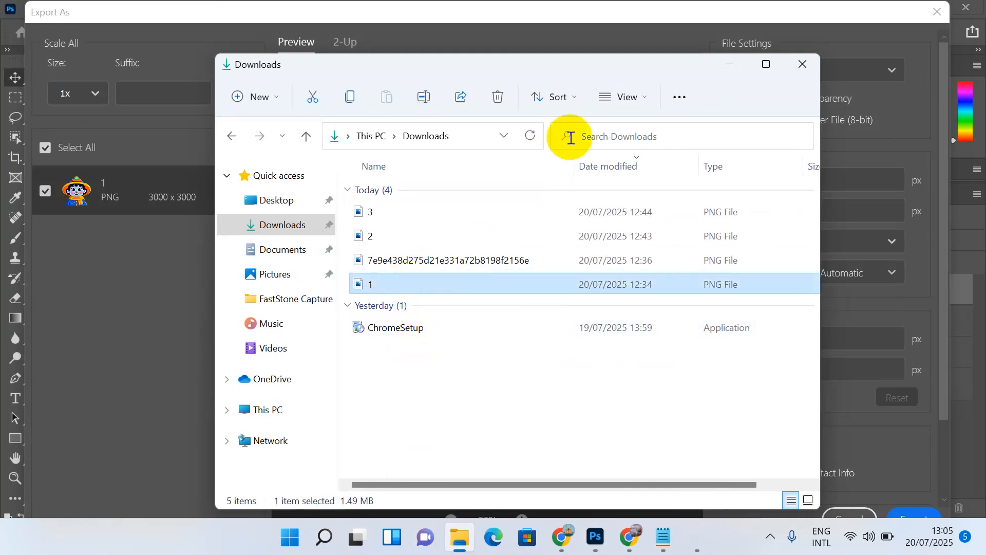
click(618, 99)
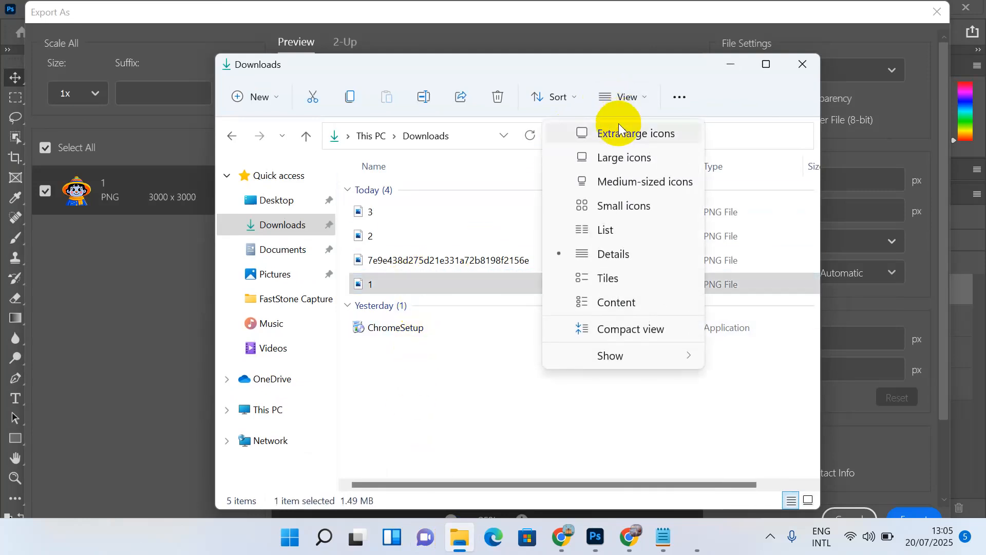
click(614, 256)
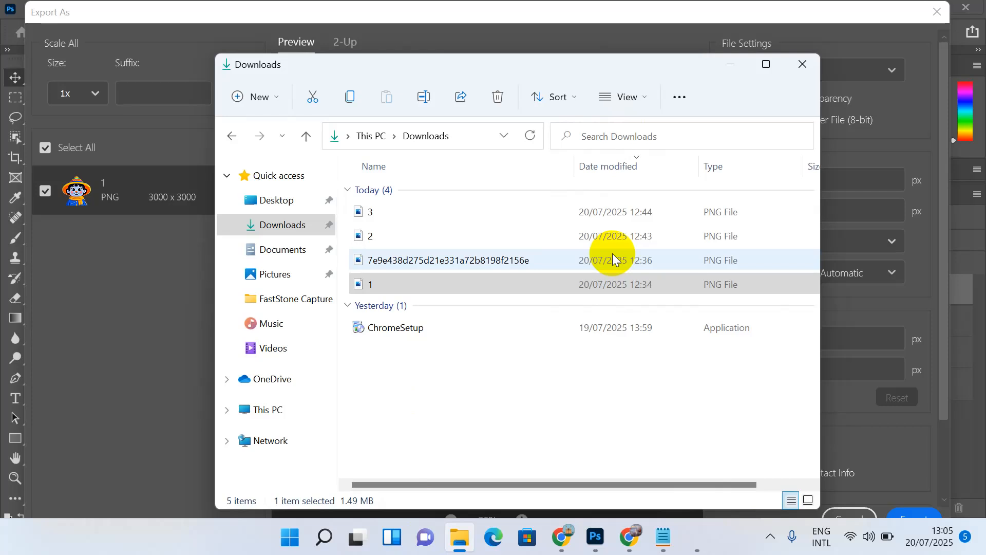
click(761, 67)
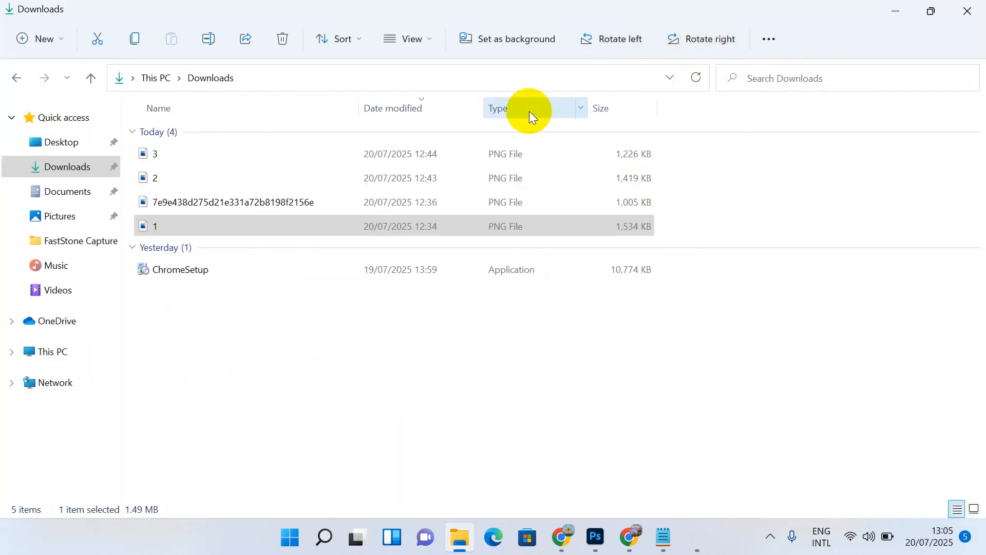
click(394, 218)
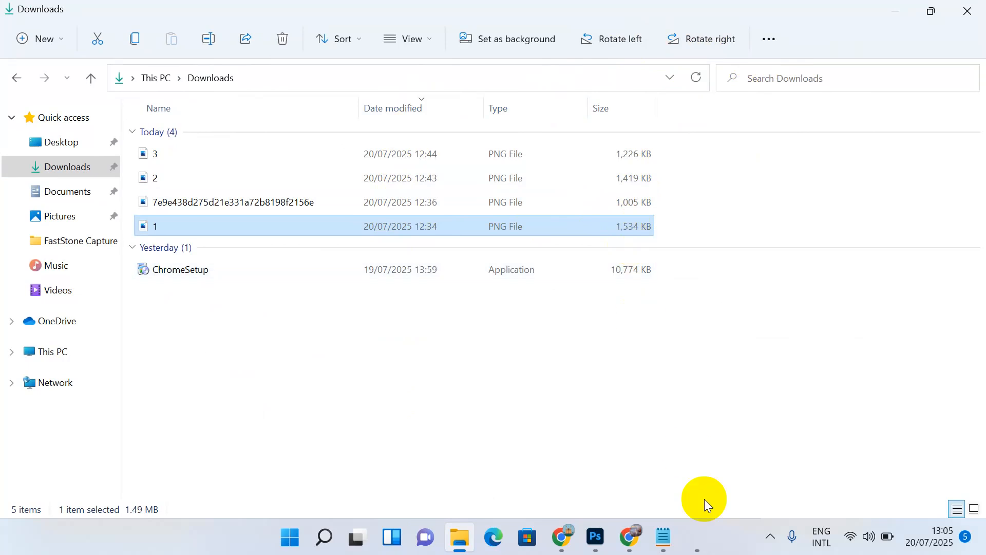
mouse_move(642, 545)
click(597, 545)
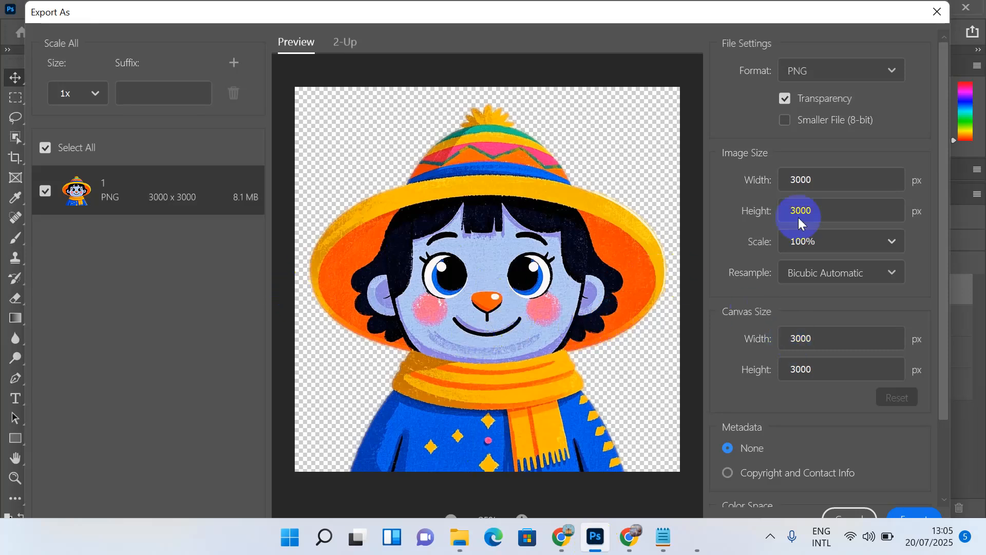
Step: Confirm the 3000 × 3000 transparent PNG settings and export the character image
drag(903, 4, 906, 128)
drag(845, 137, 829, 57)
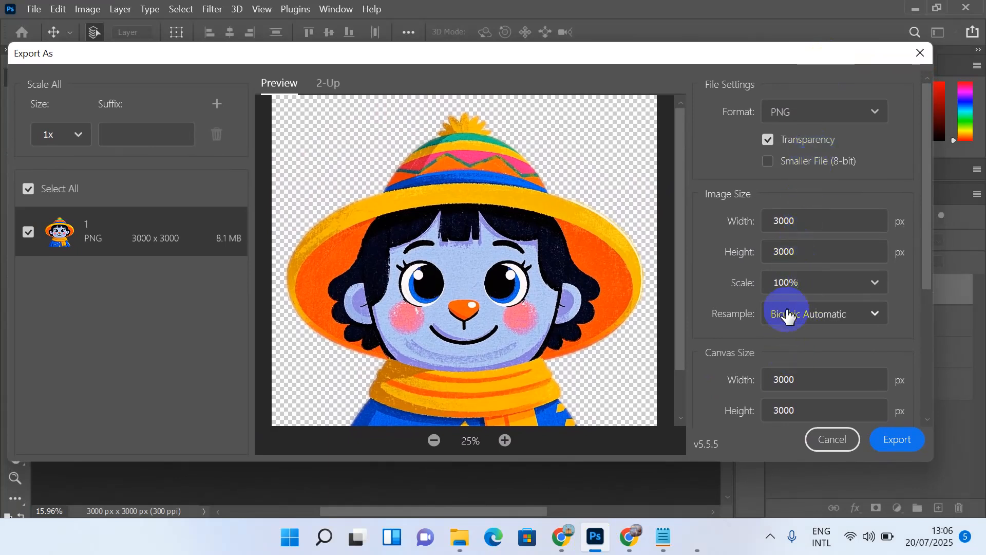
click(885, 435)
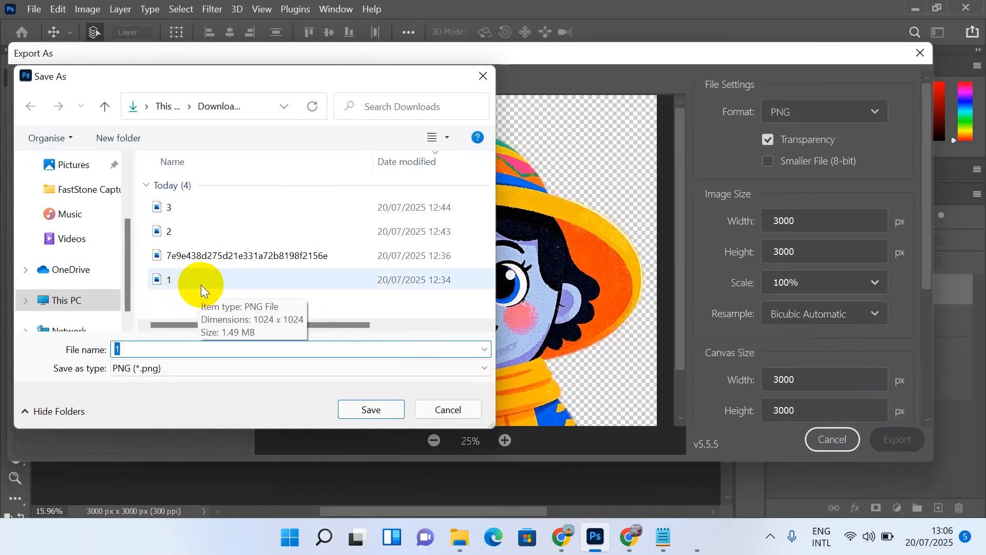
Step: Save the character as PNG 1 inside a new Downloads folder named pngtree
click(123, 139)
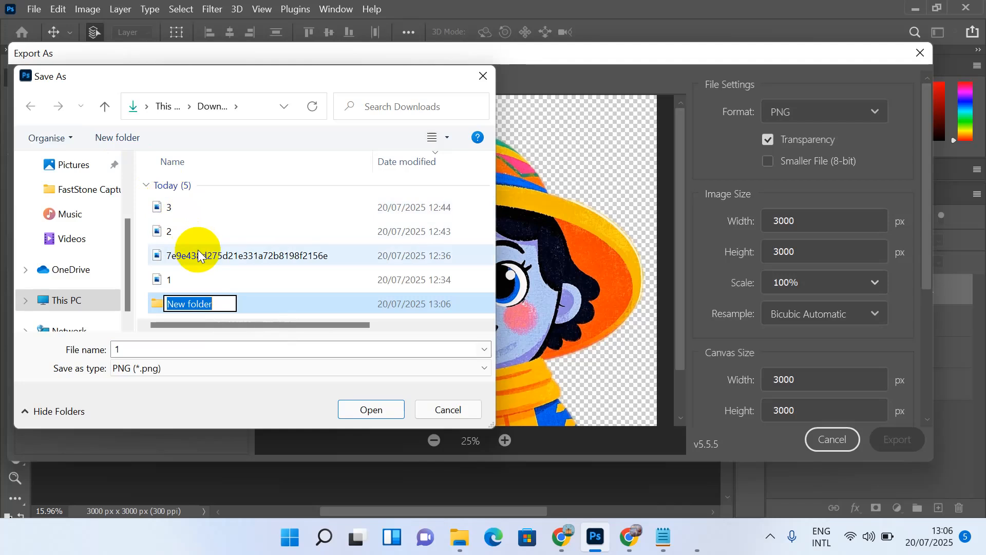
text(png)
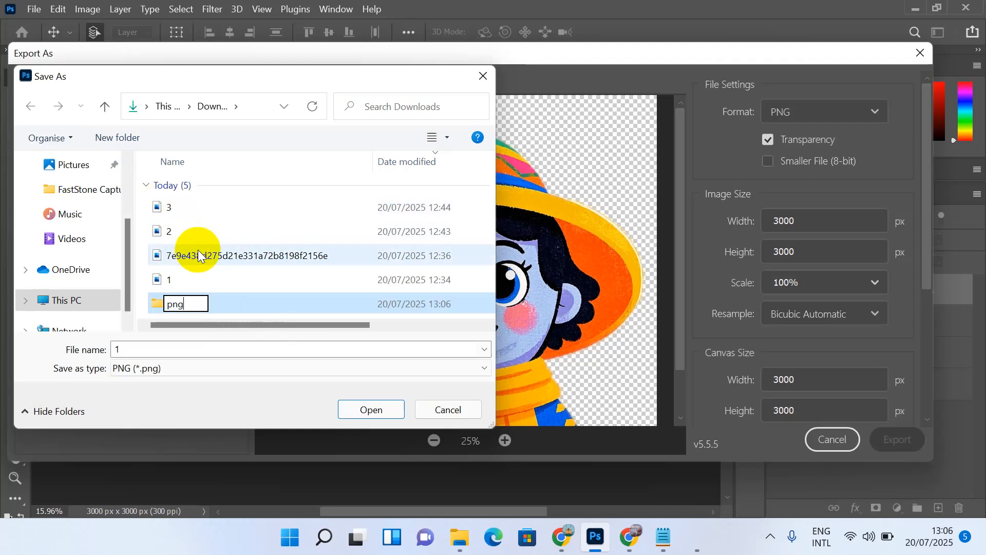
text(tree)
double_click(277, 303)
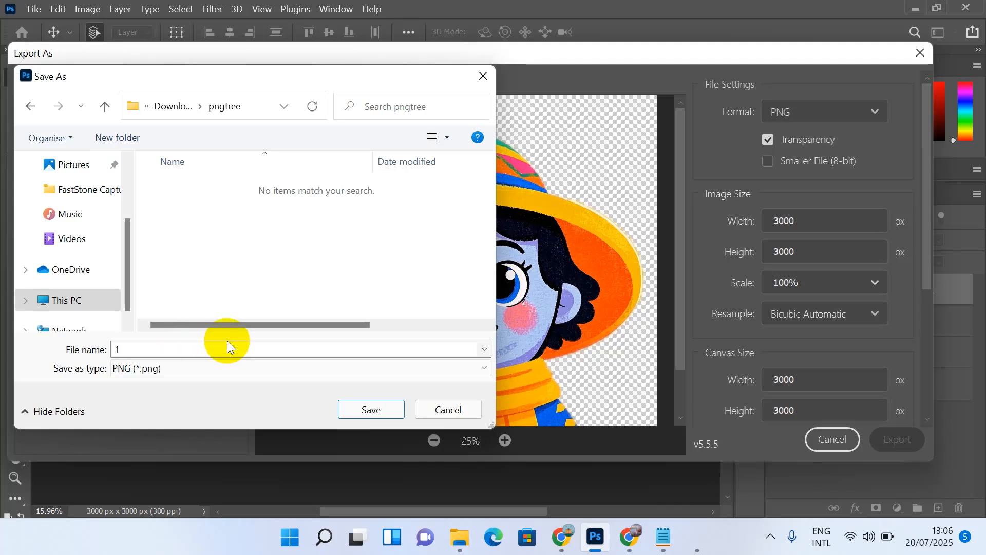
click(364, 406)
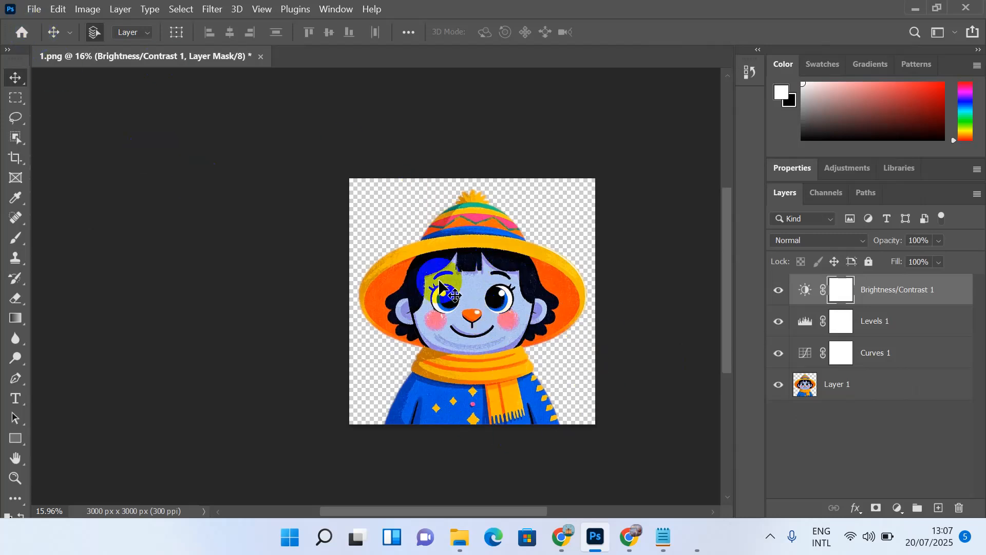
click(33, 9)
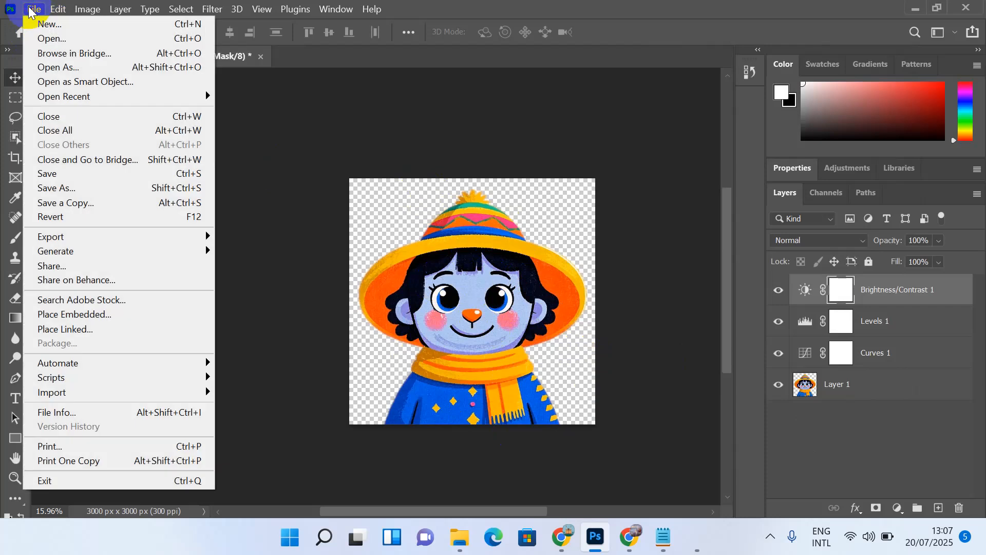
Step: Place the flower bouquet image 2 from Downloads as a linked layer
click(98, 332)
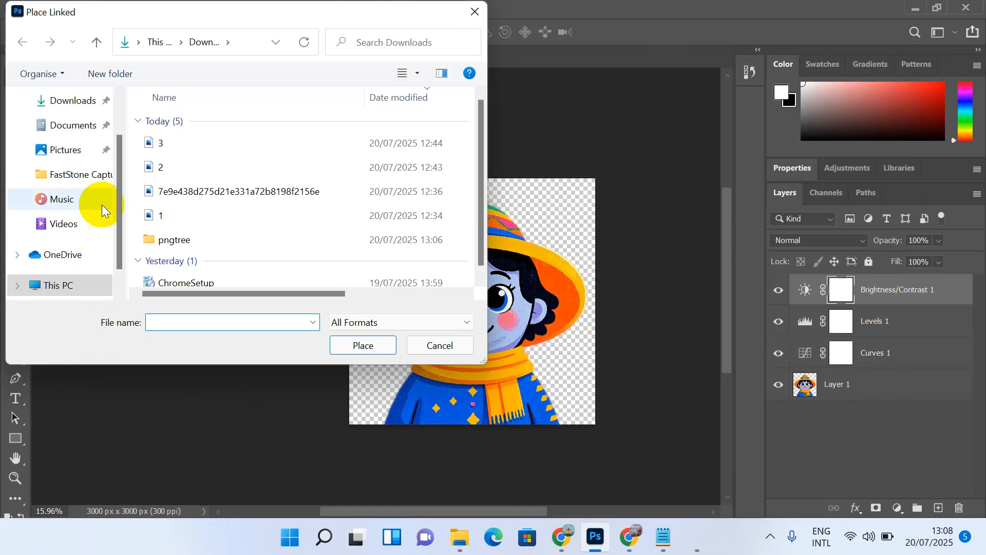
click(161, 167)
click(355, 343)
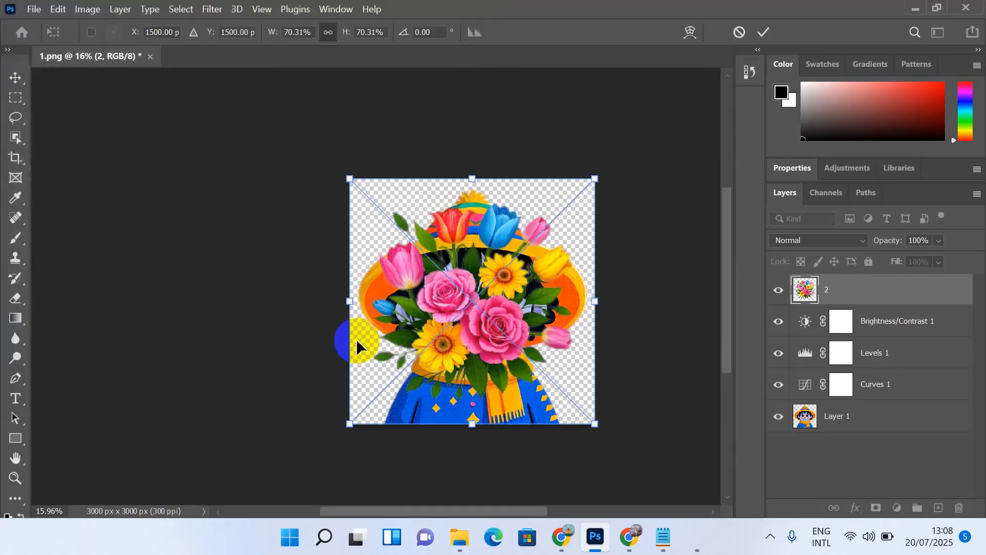
Step: Commit the placement, delete the character layer, and move layer 2 beneath Curves 1
key(Return)
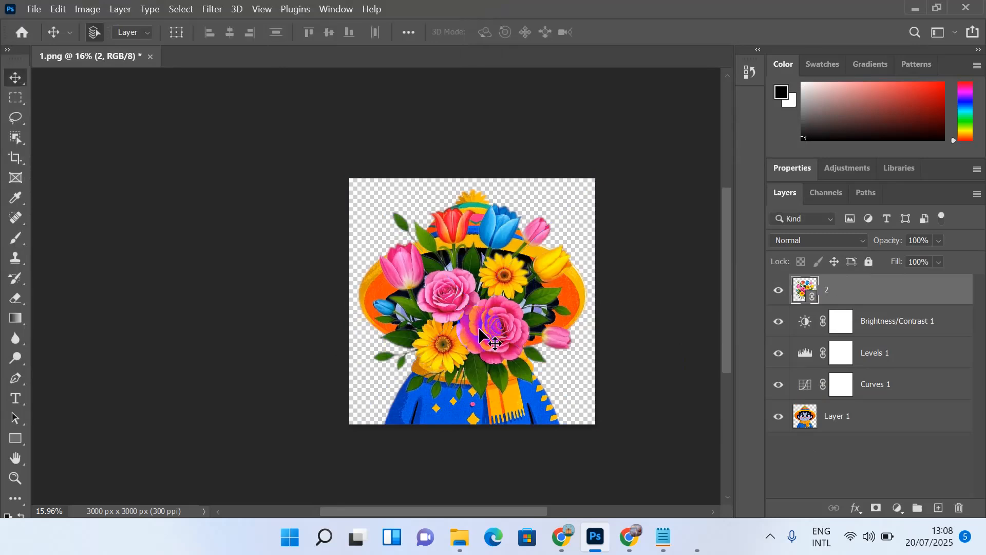
click(844, 422)
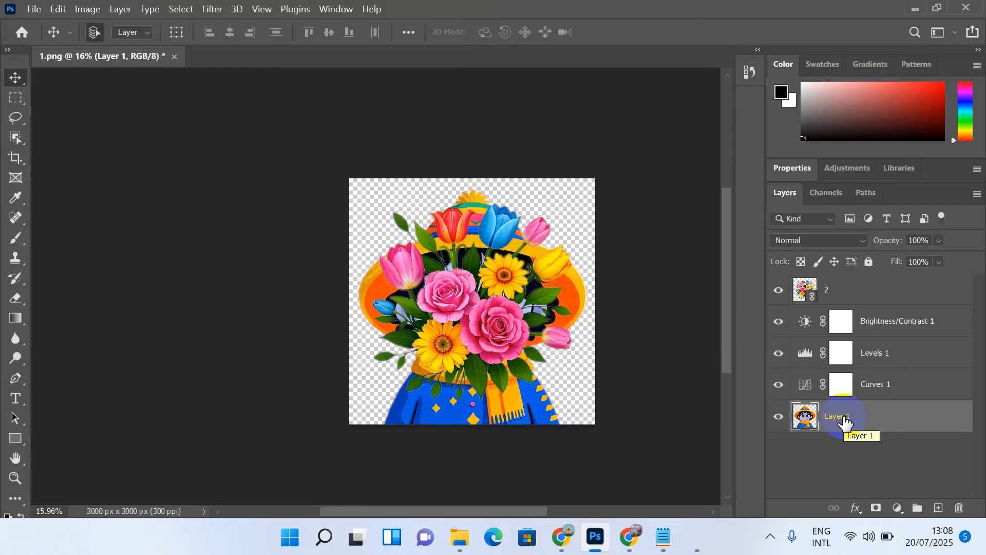
key(Delete)
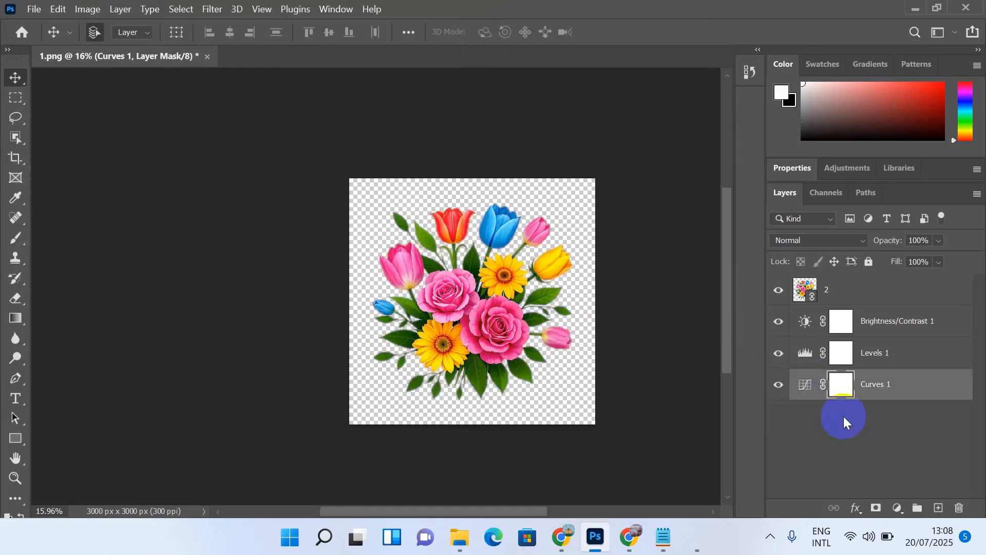
drag(845, 294, 856, 403)
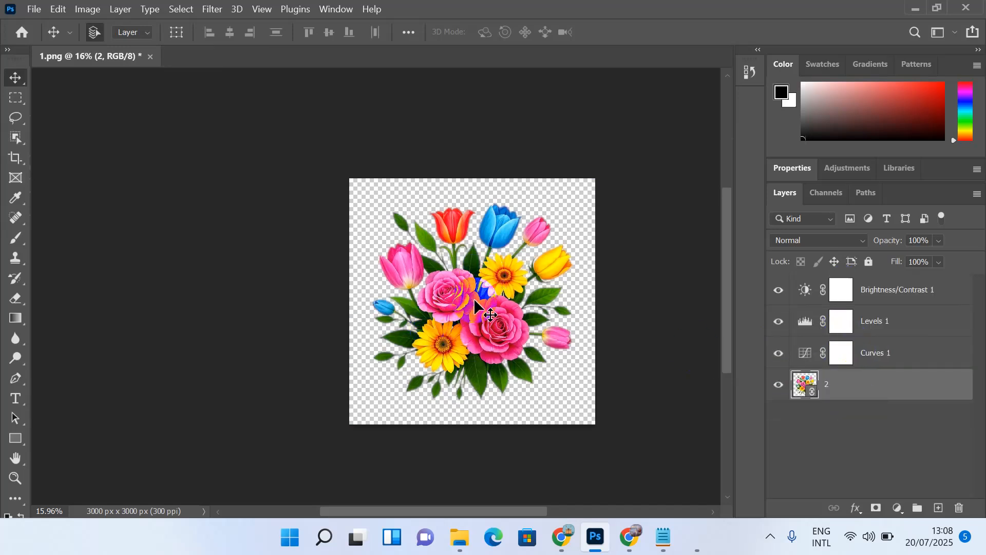
Step: Toggle the Brightness/Contrast and Levels layers to compare, leaving the adjustments on
click(778, 290)
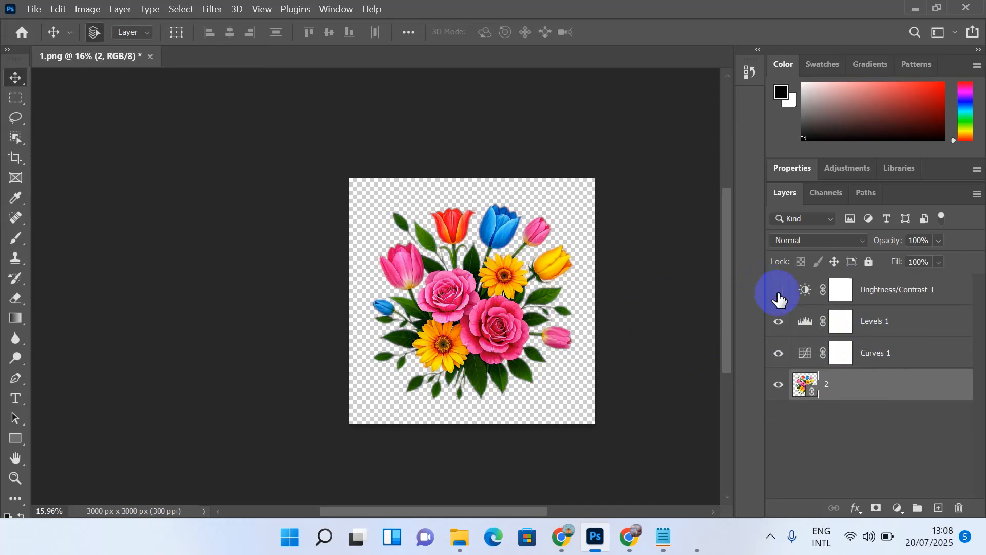
click(780, 322)
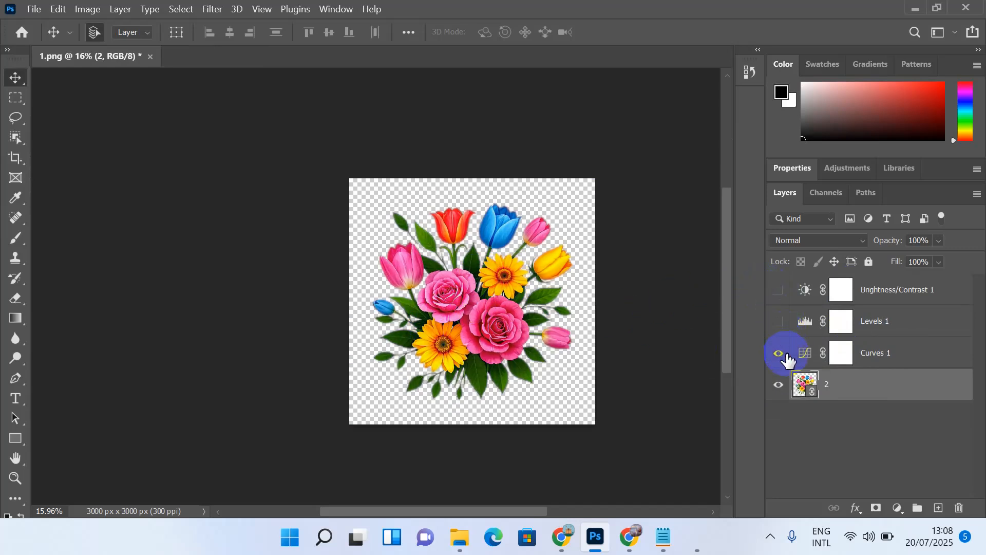
click(779, 289)
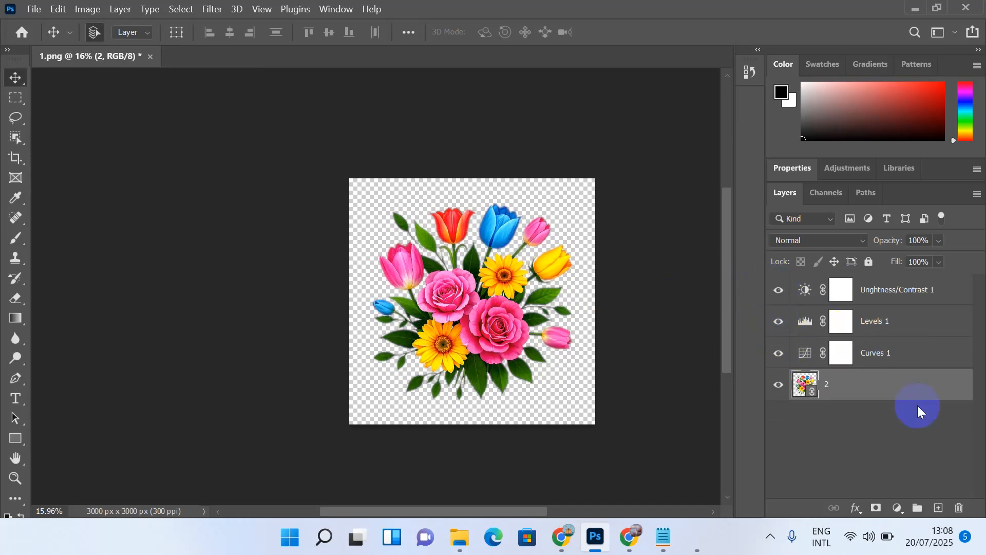
Step: Export the brightened flower image as PNG 2 at 3000 × 3000 into the pngtree folder
click(32, 10)
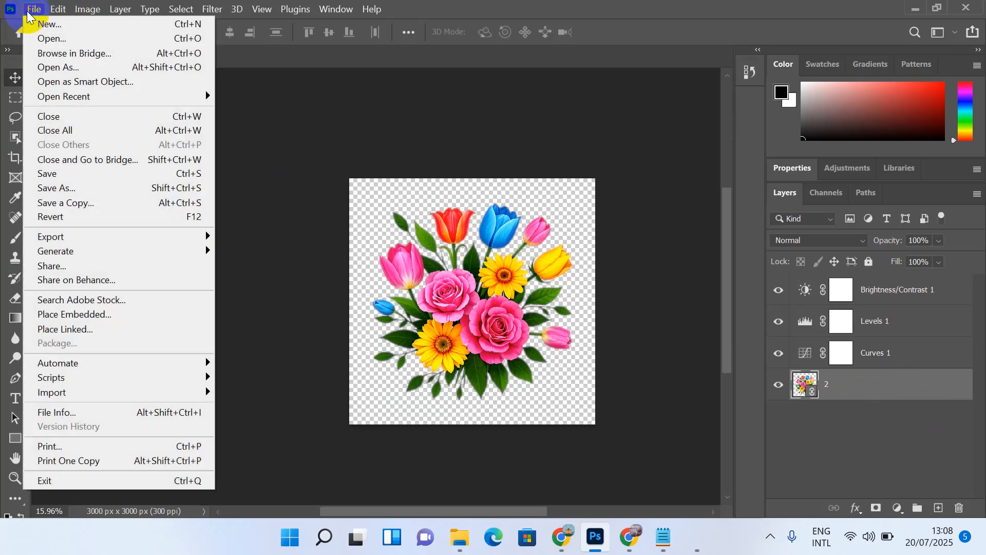
mouse_move(97, 241)
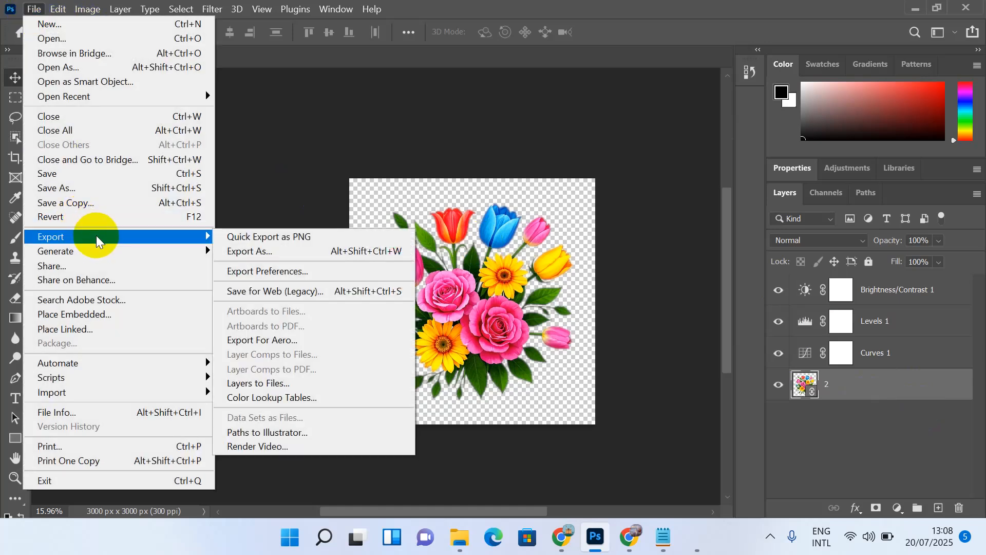
click(254, 250)
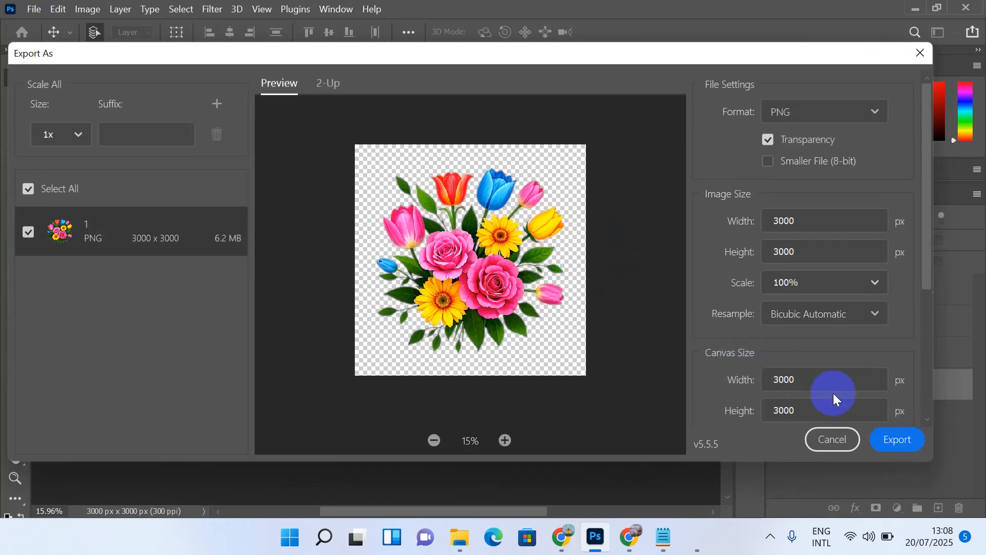
click(900, 440)
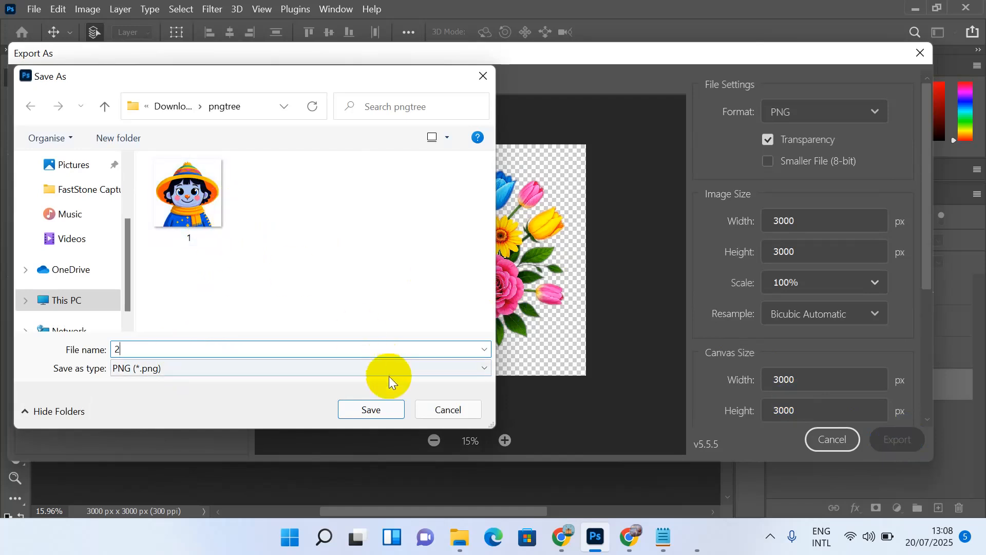
click(380, 411)
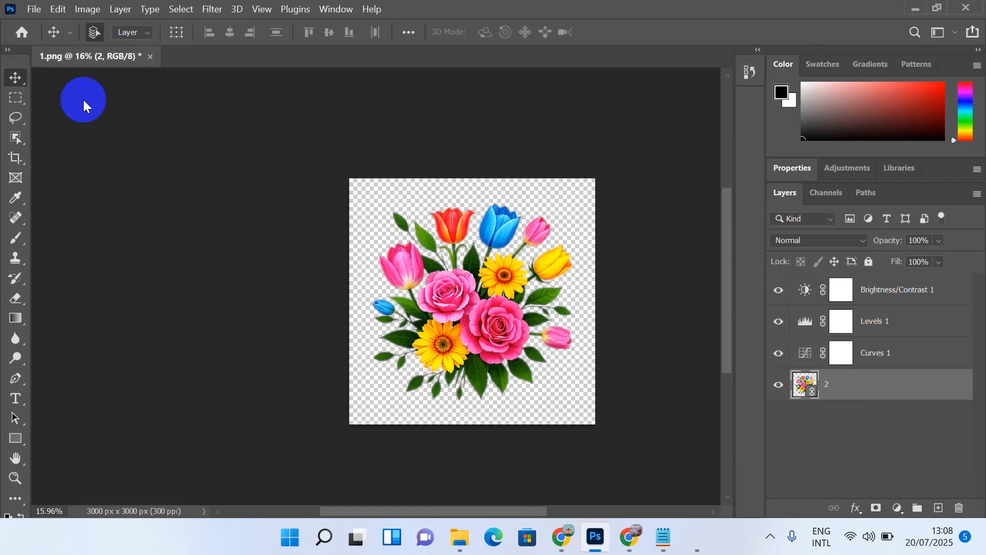
click(39, 11)
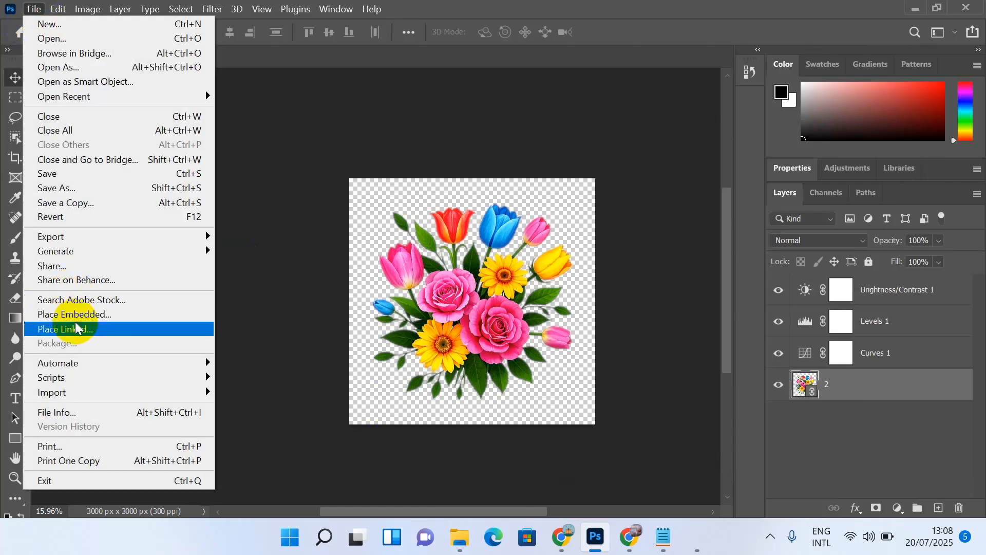
Step: Place owl image 3 as a linked layer and delete flower layer 2
click(77, 331)
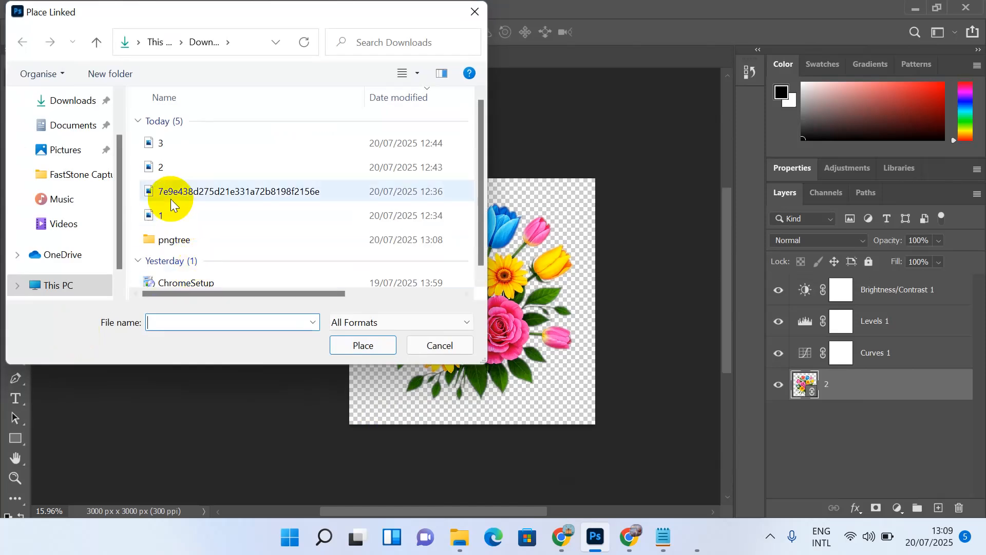
click(187, 143)
click(383, 344)
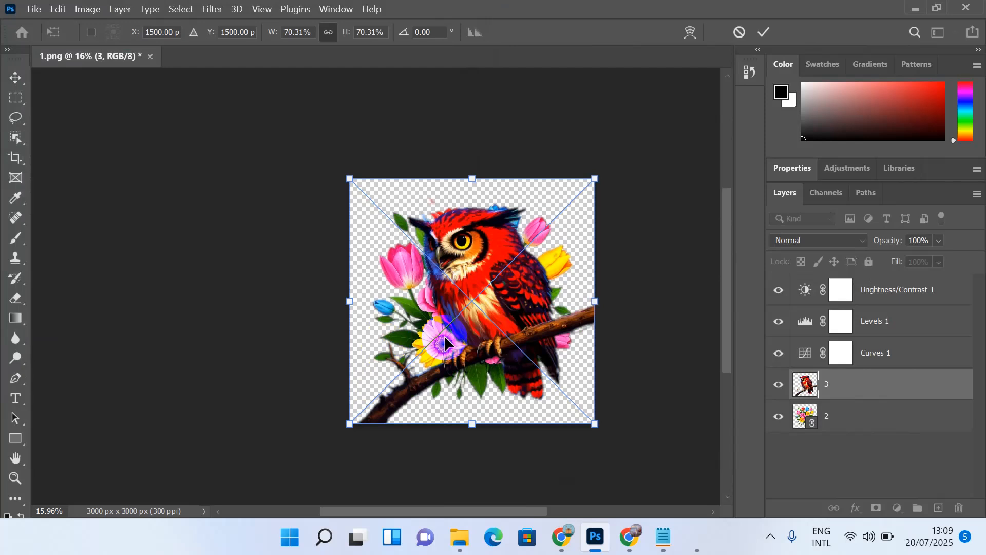
double_click(444, 335)
click(838, 419)
key(Delete)
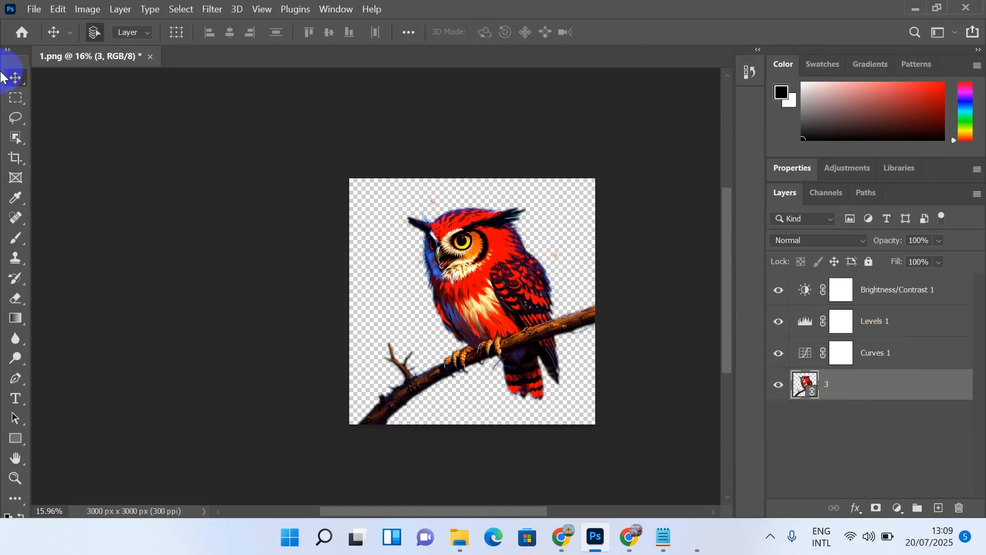
Step: Open the File menu's export settings for the owl image
click(32, 11)
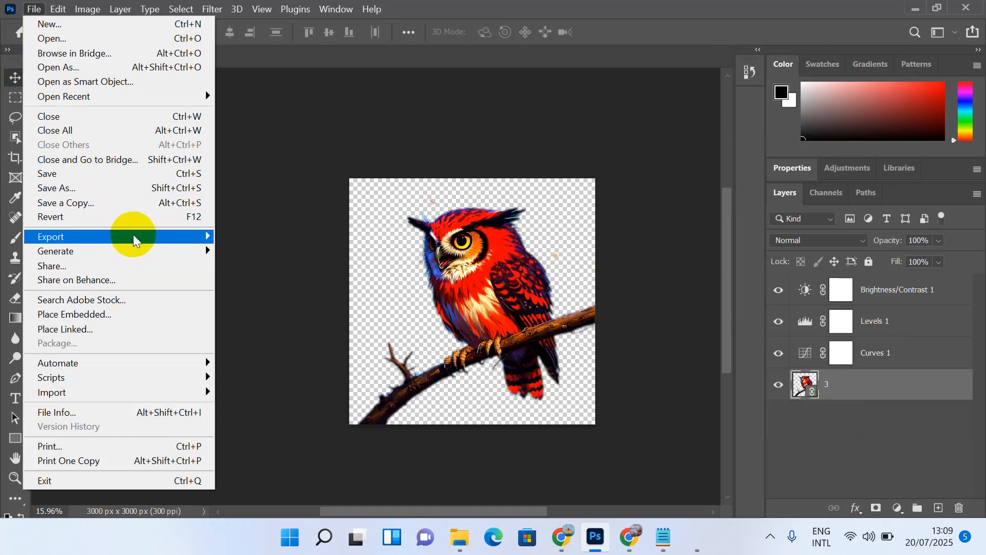
mouse_move(194, 240)
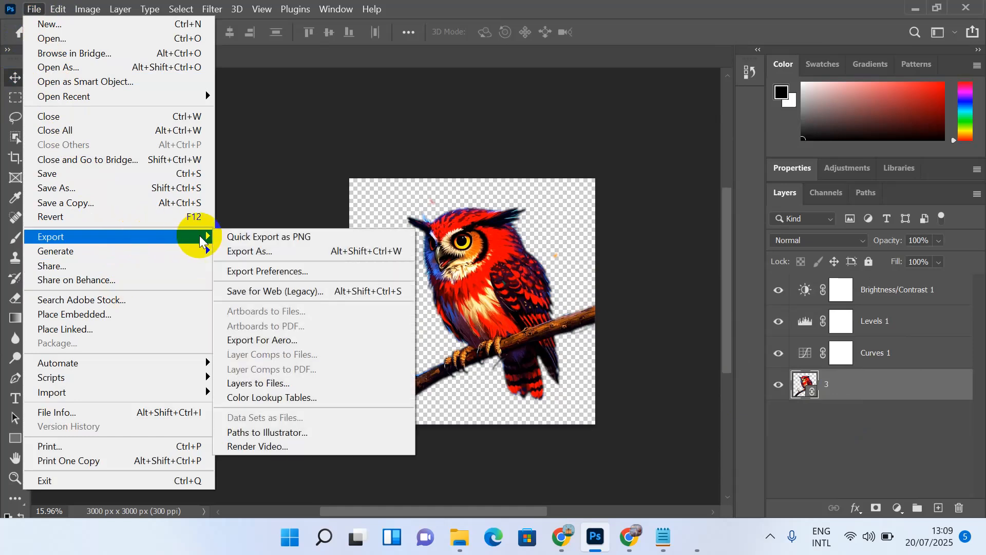
click(265, 255)
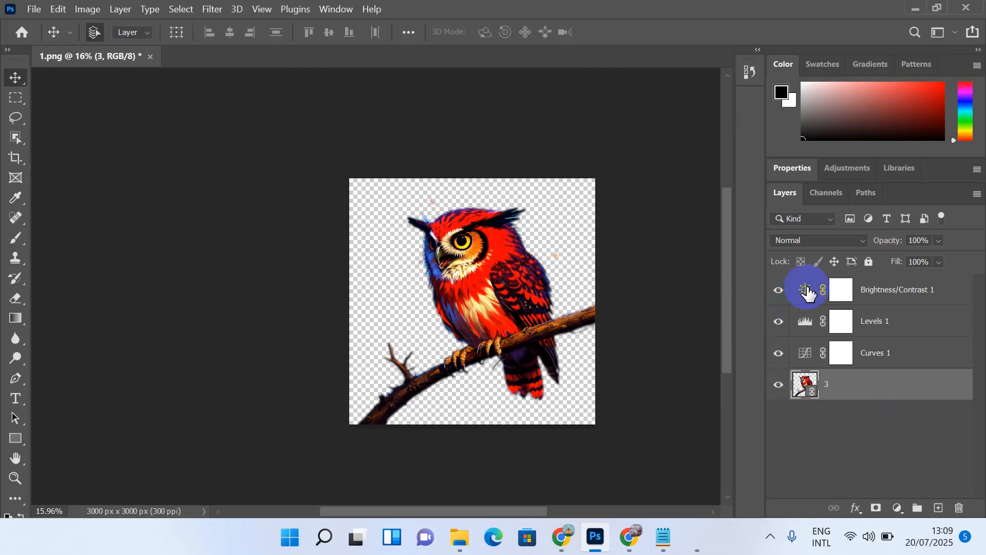
Step: Try a bend on the Curves 1 curve, undo it, and expand the Layers panel
double_click(798, 353)
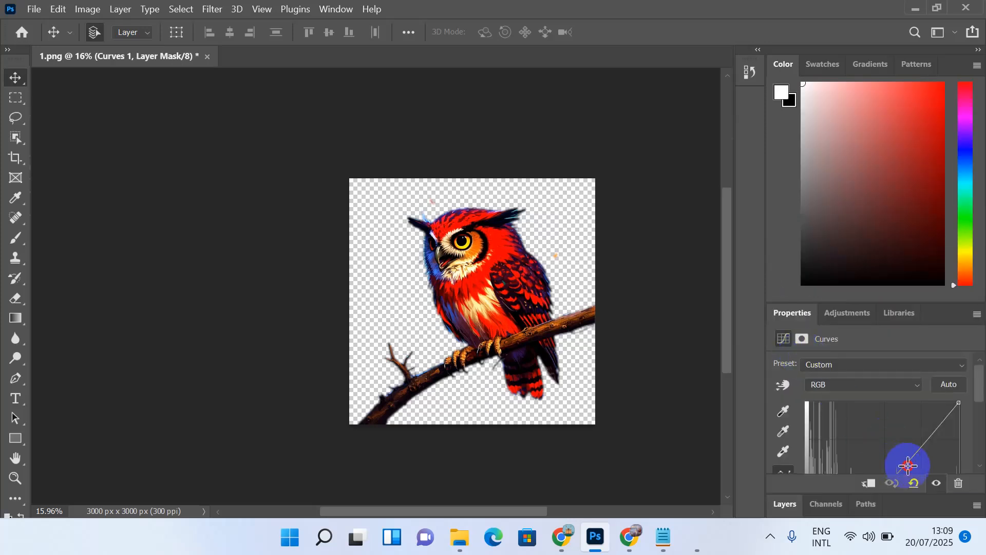
mouse_move(904, 456)
mouse_down()
mouse_move(891, 447)
mouse_move(903, 452)
mouse_up()
key(ctrl+z)
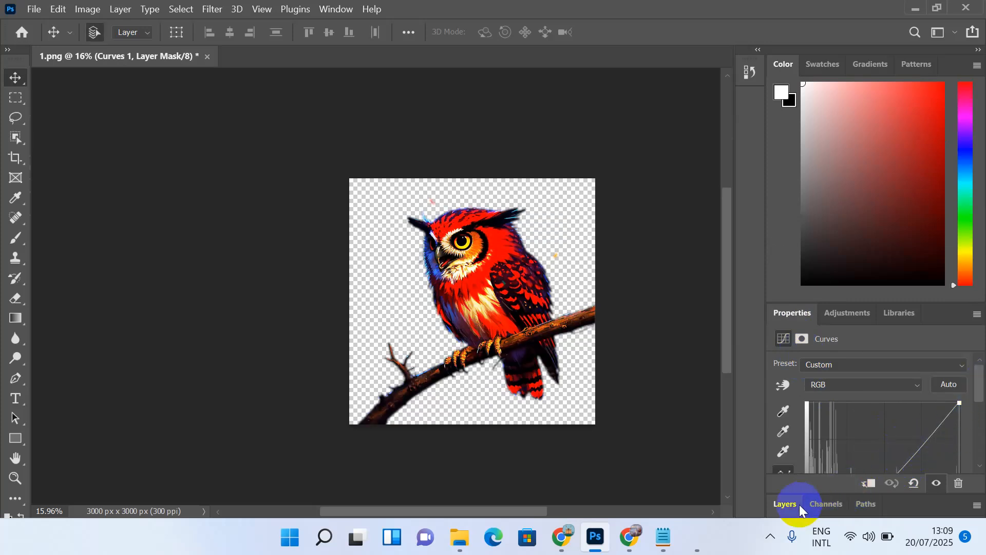
click(786, 506)
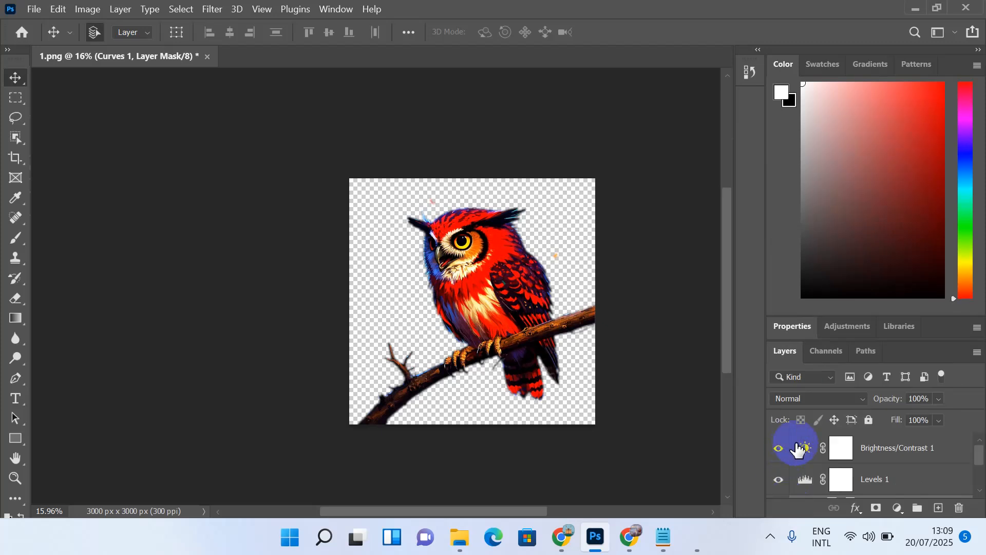
drag(865, 317, 868, 88)
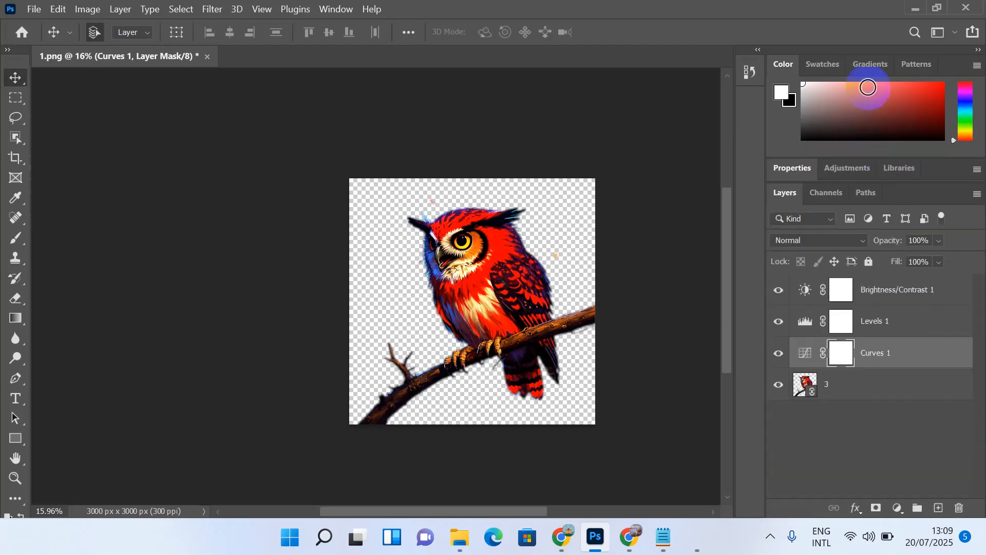
Step: Raise Brightness/Contrast 1 brightness to 88 to brighten the owl
click(804, 295)
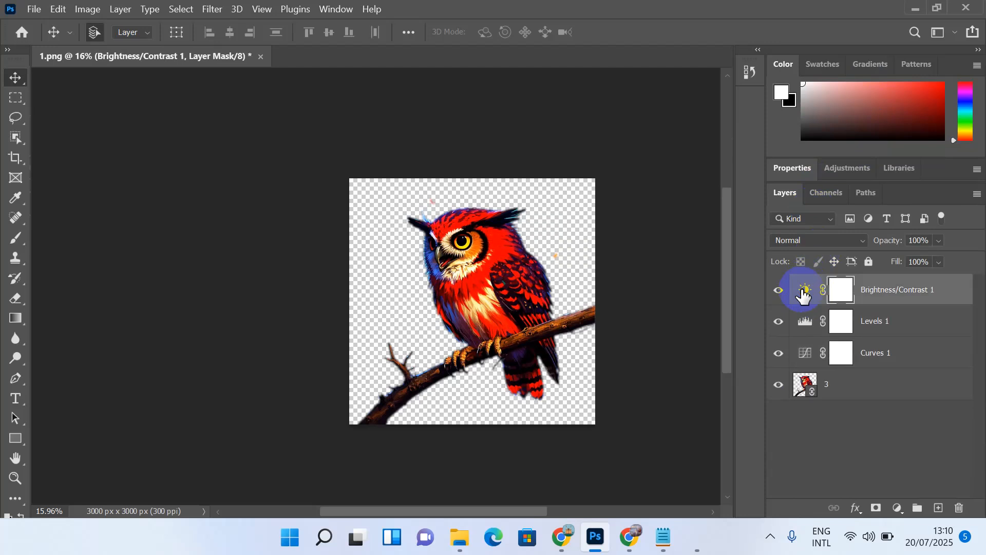
double_click(804, 293)
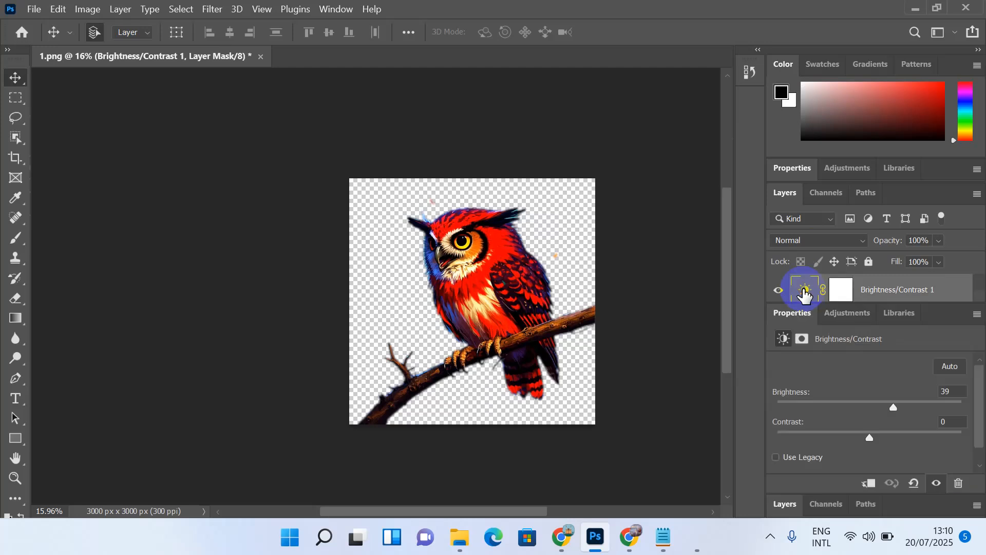
drag(894, 407, 925, 422)
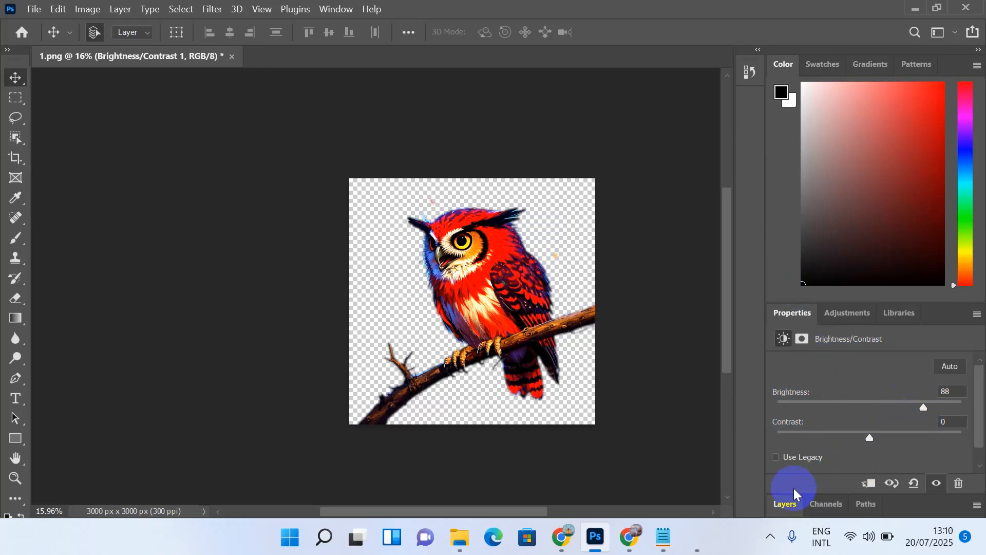
click(785, 504)
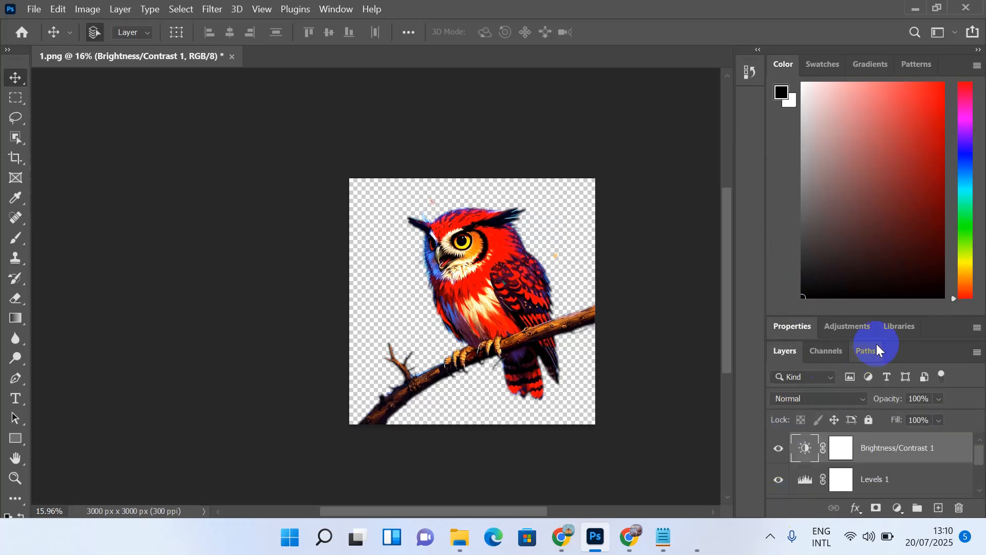
drag(902, 318, 899, 181)
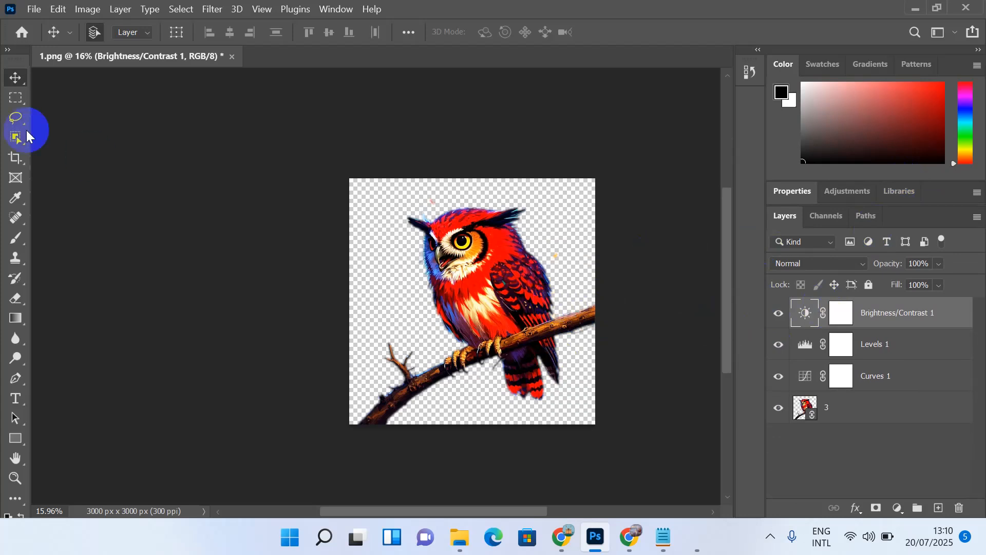
Step: Export the owl as PNG file '3' into Downloads\pngtree via Export As
click(34, 9)
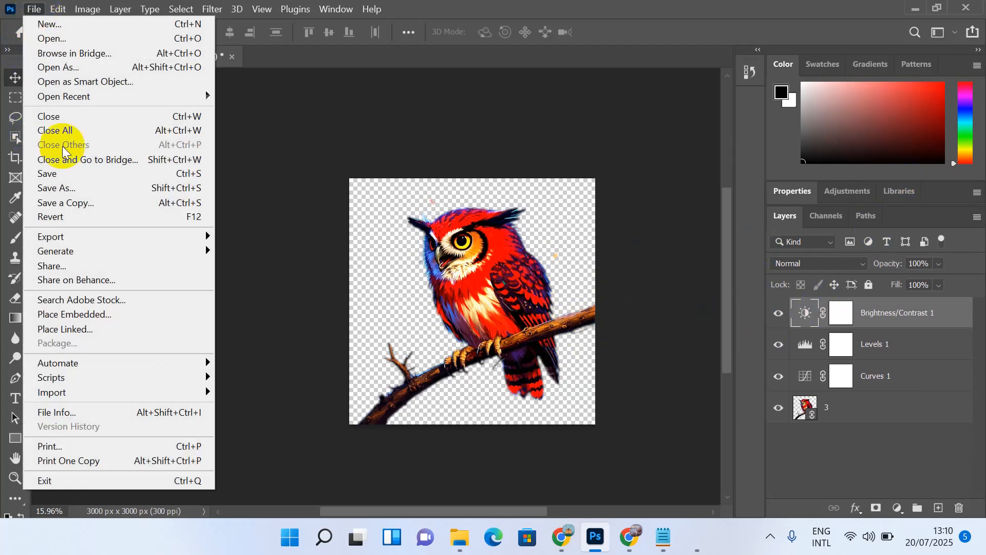
mouse_move(124, 237)
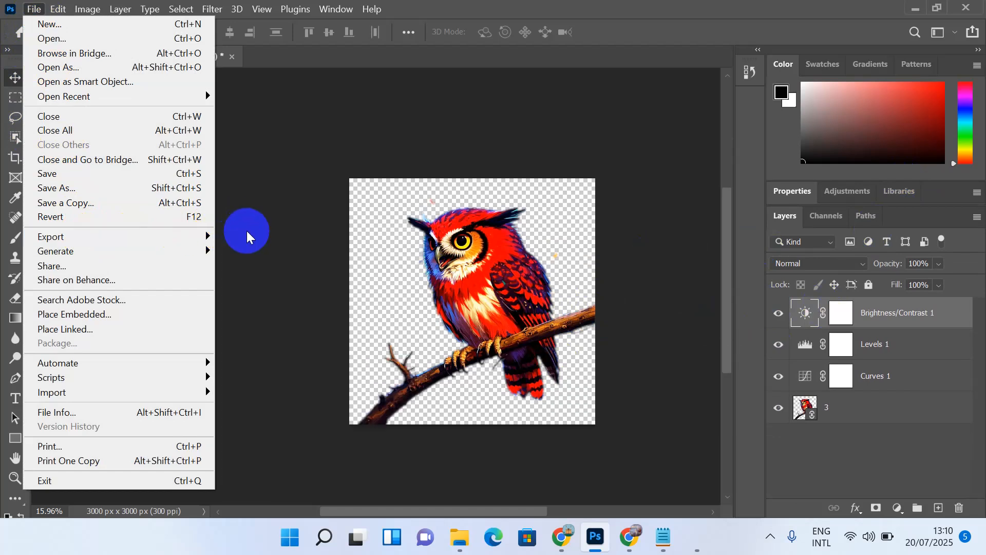
click(238, 251)
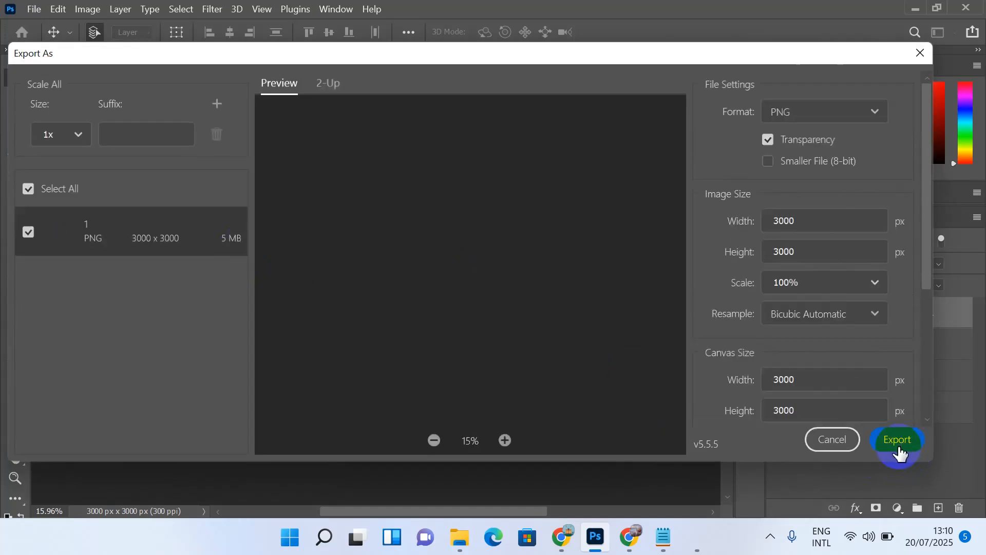
click(894, 445)
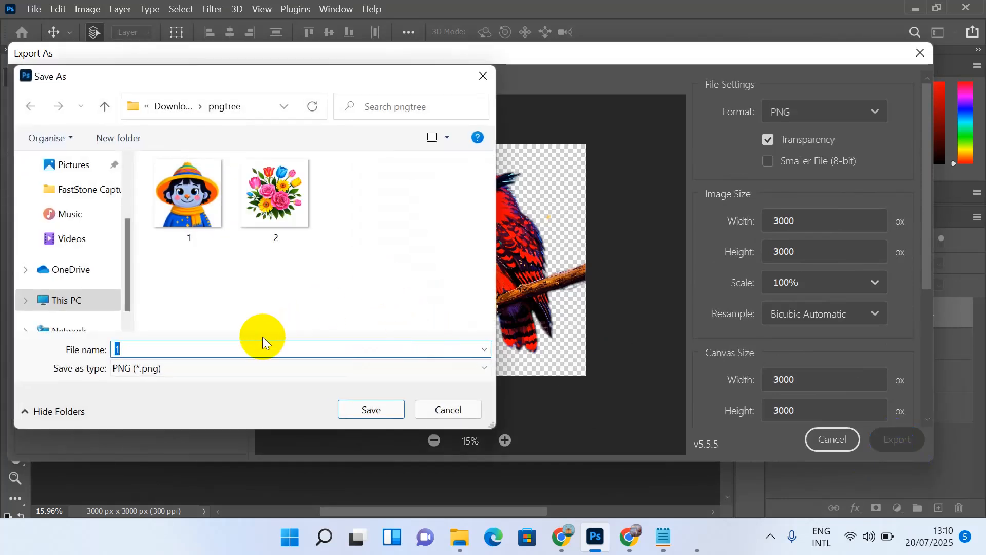
text(3)
click(387, 408)
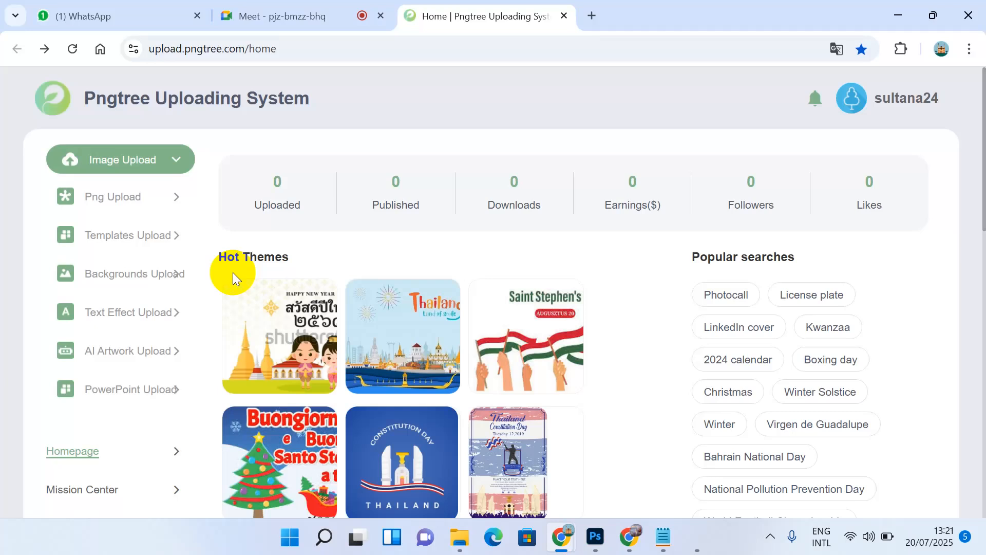
Step: Minimize Chrome and close the Snipping Tool without saving the snip
click(891, 7)
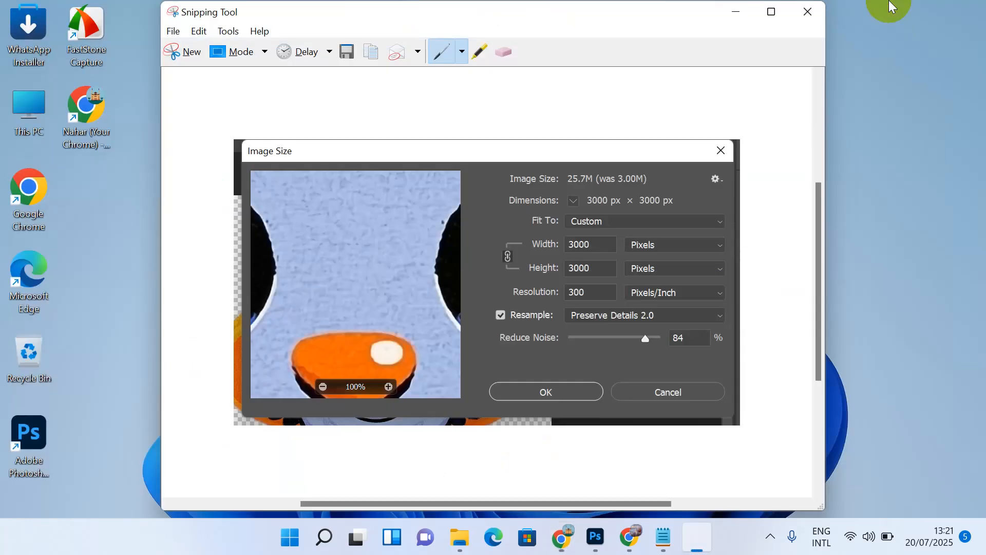
click(817, 16)
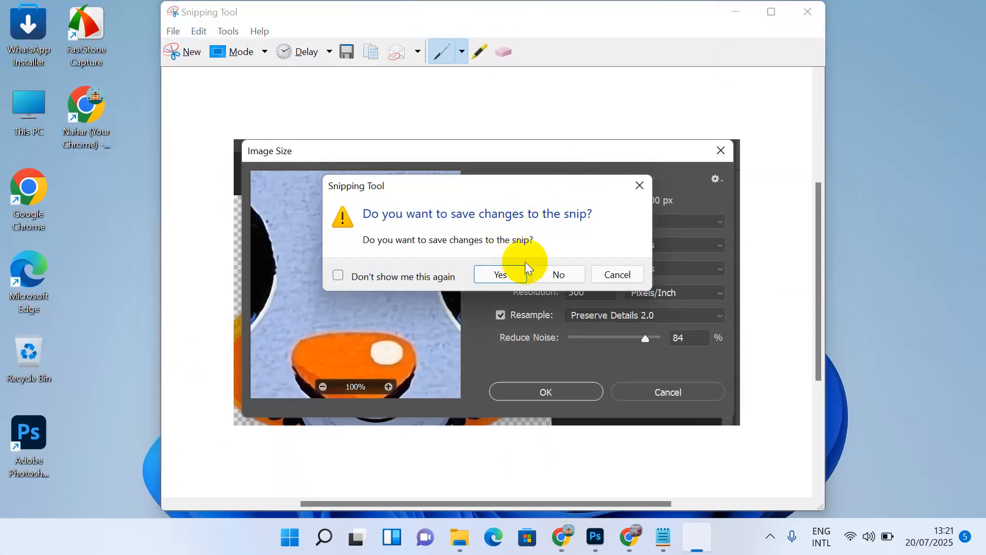
click(558, 274)
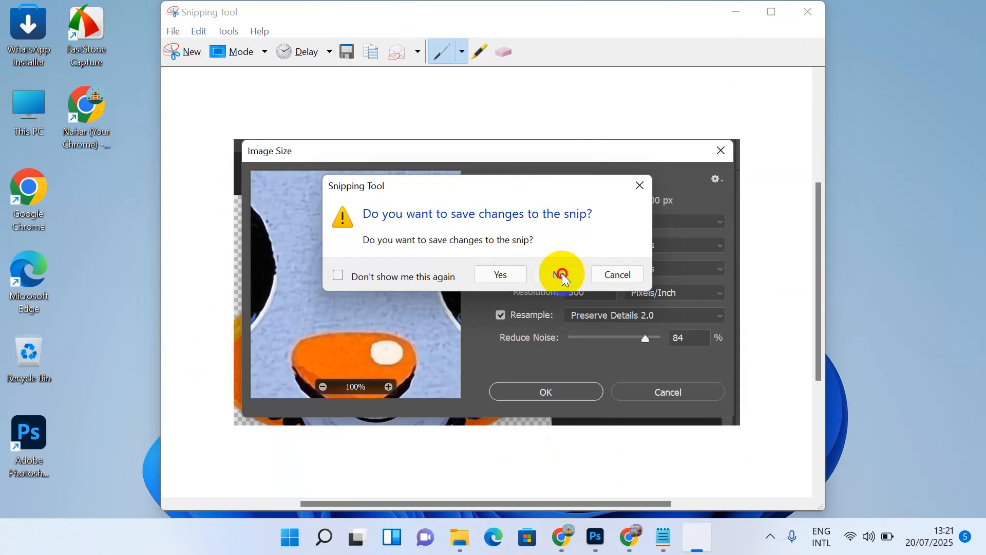
Step: Open Downloads\pngtree in a maximized File Explorer window and select image 1
double_click(30, 110)
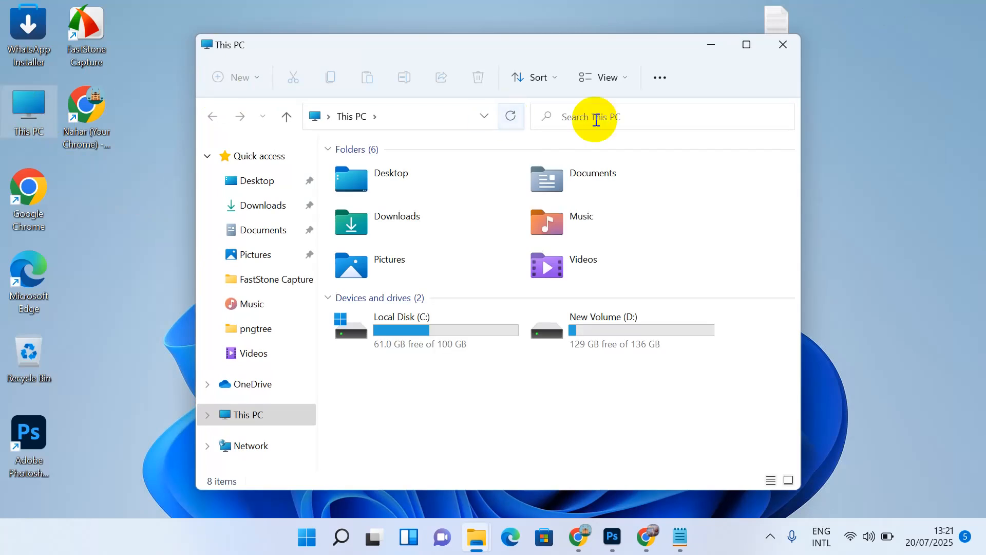
click(751, 45)
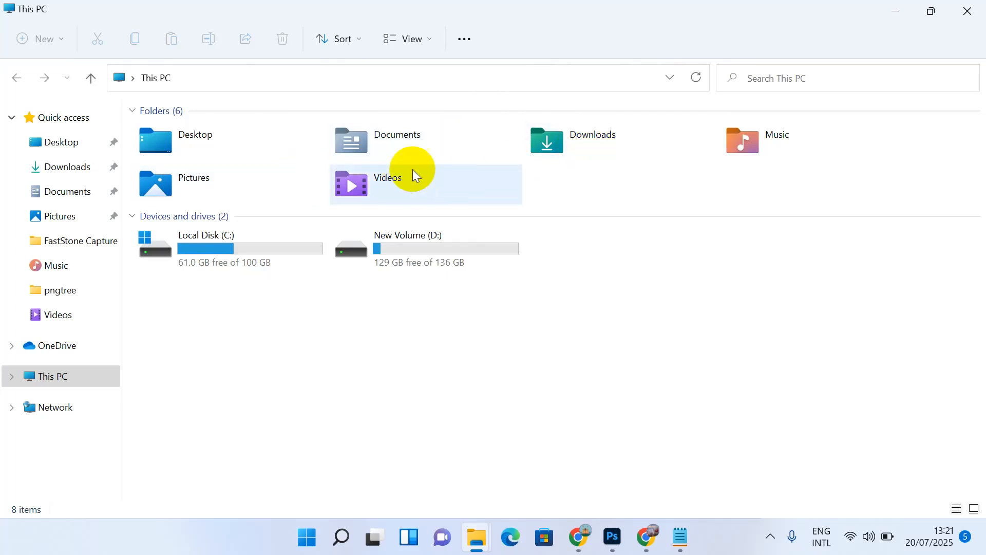
double_click(527, 146)
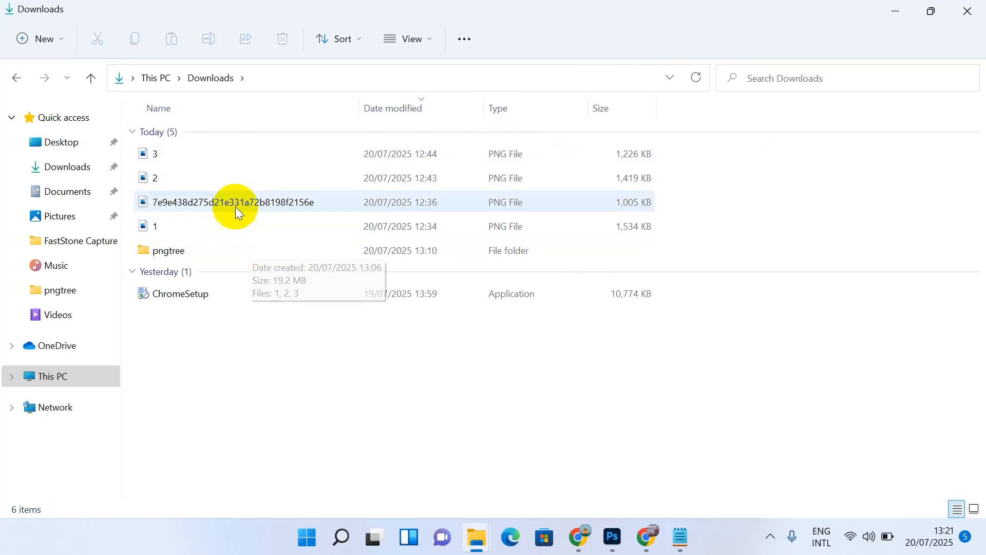
click(185, 251)
double_click(185, 251)
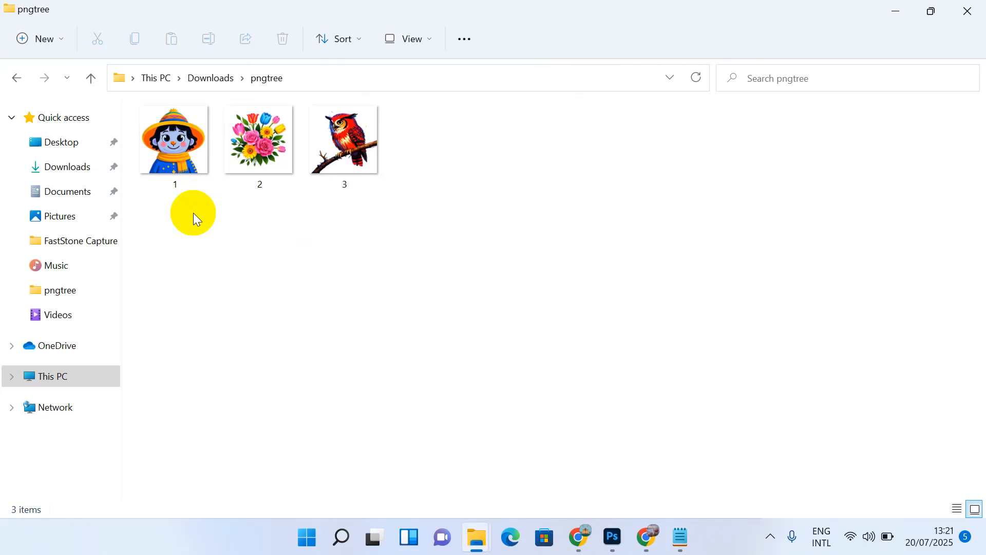
click(183, 176)
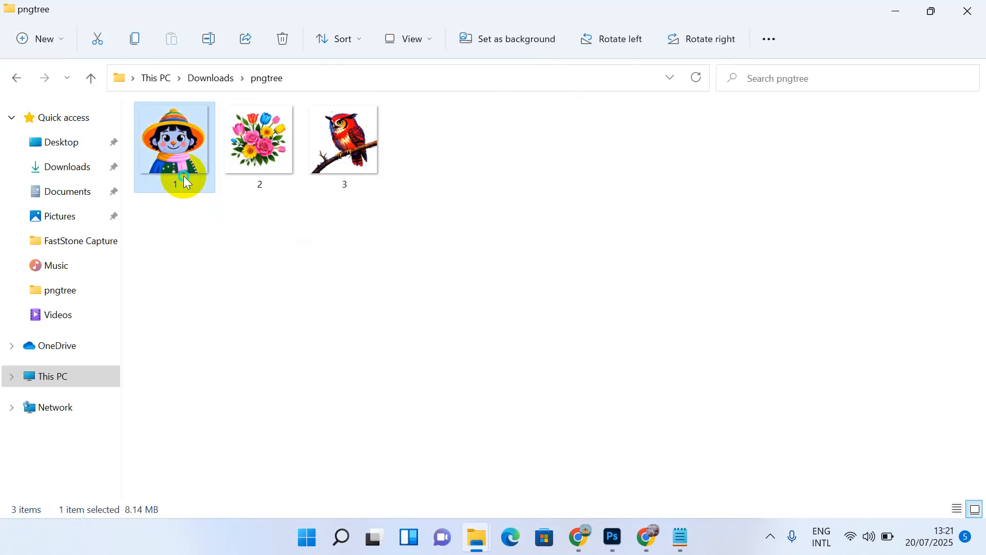
Step: Send image 1 to a compressed zipped folder, keeping the default name 1
right_click(185, 181)
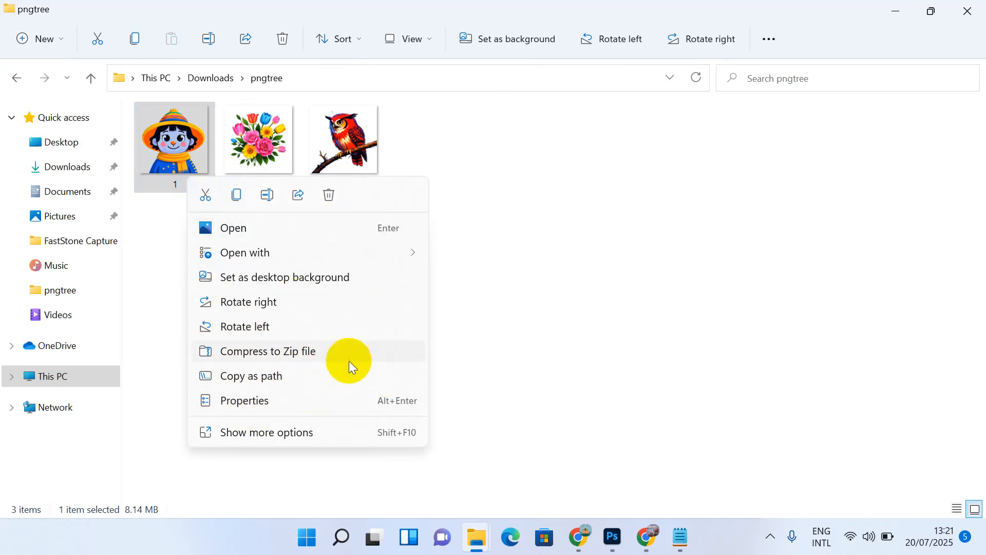
click(266, 436)
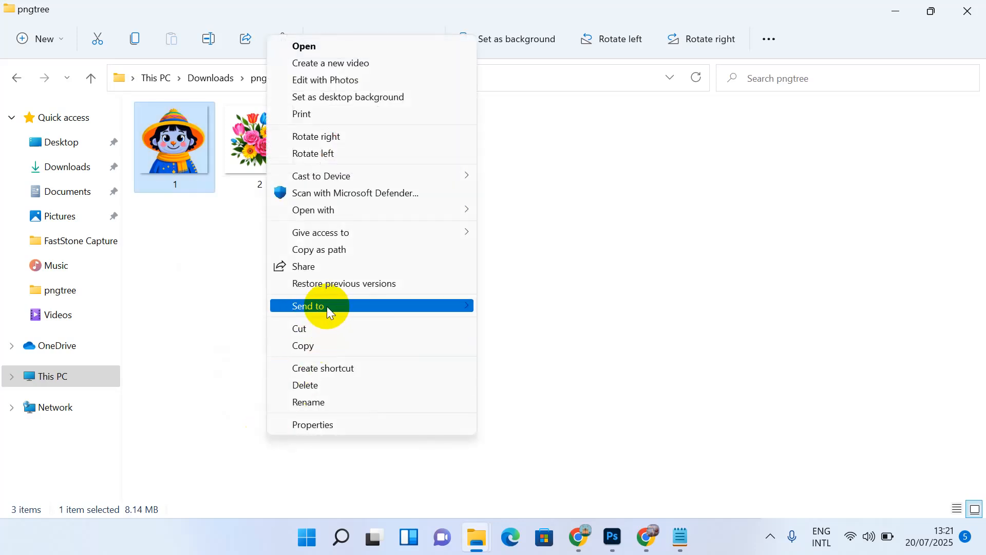
mouse_move(361, 307)
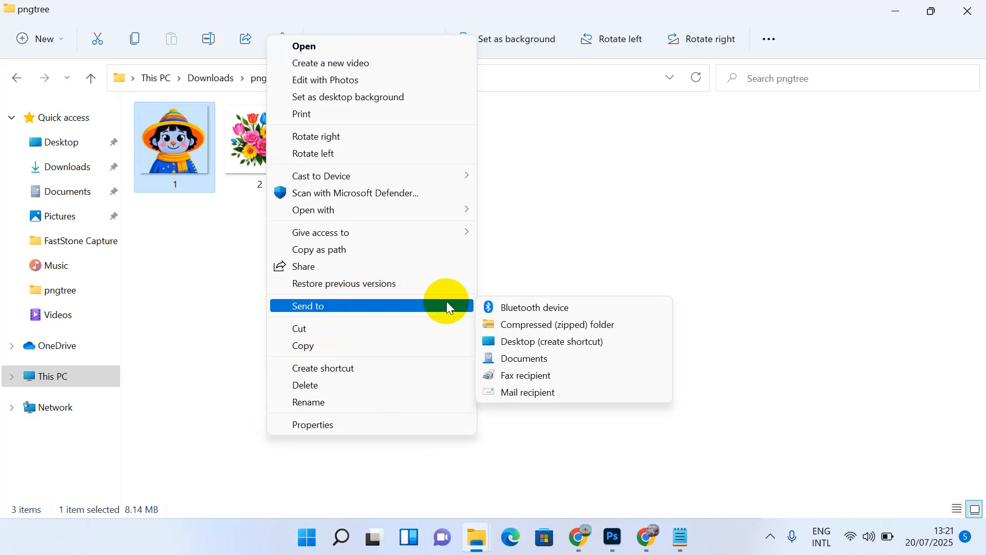
click(515, 325)
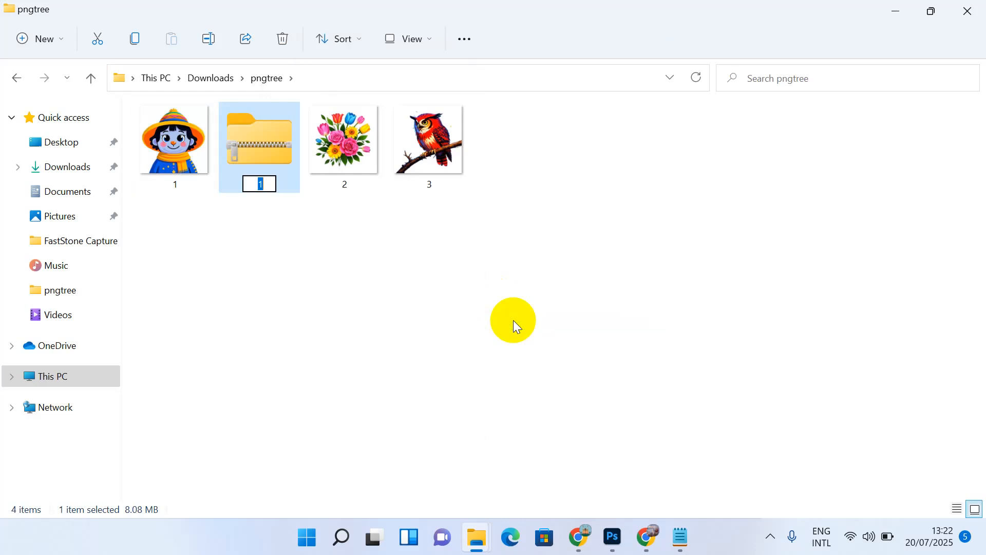
click(517, 326)
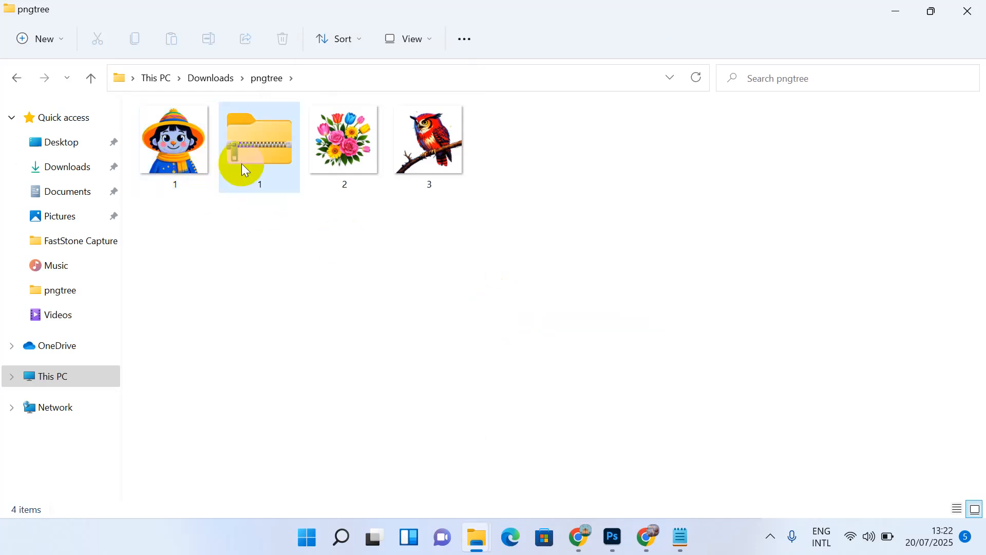
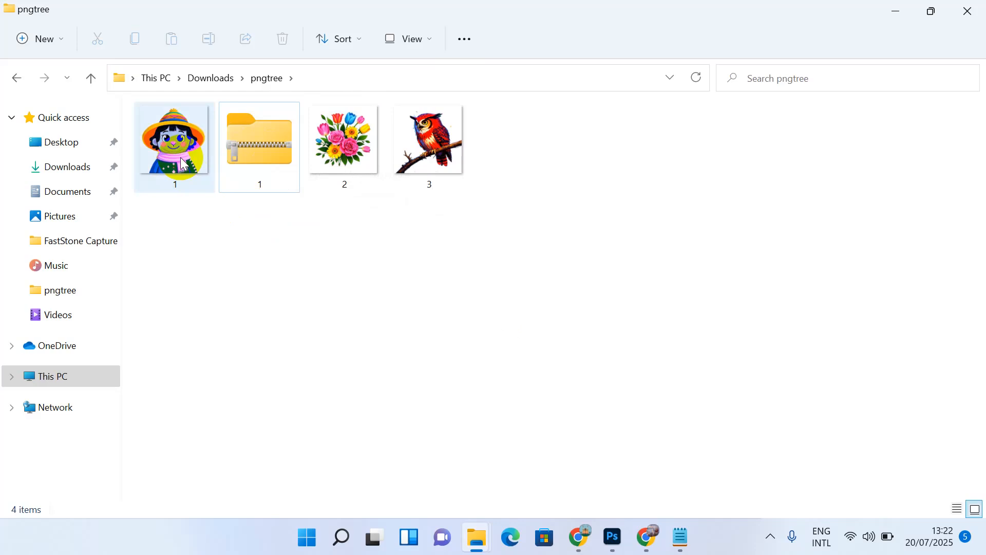
Step: Compress flower image 2 into a zipped folder, keeping the default name 2
click(234, 153)
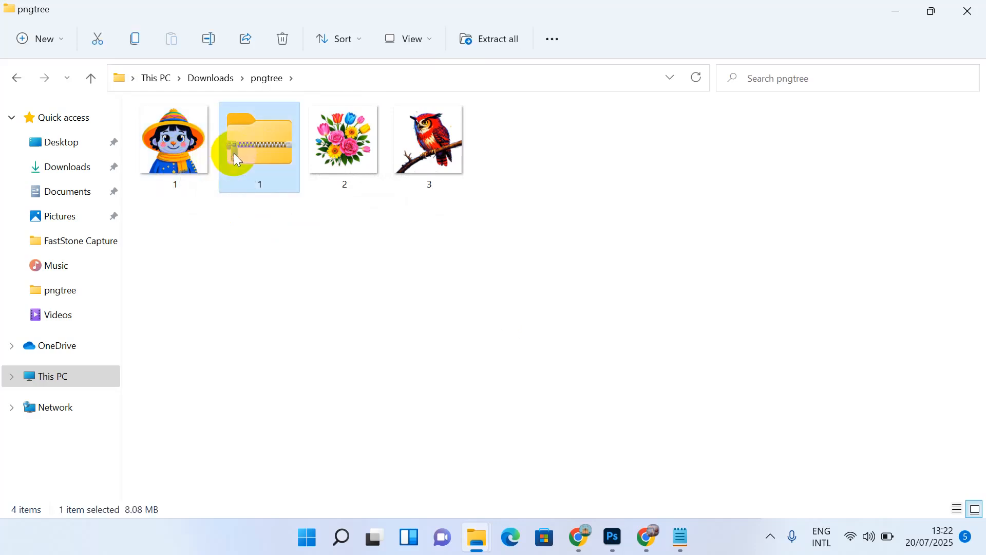
click(166, 154)
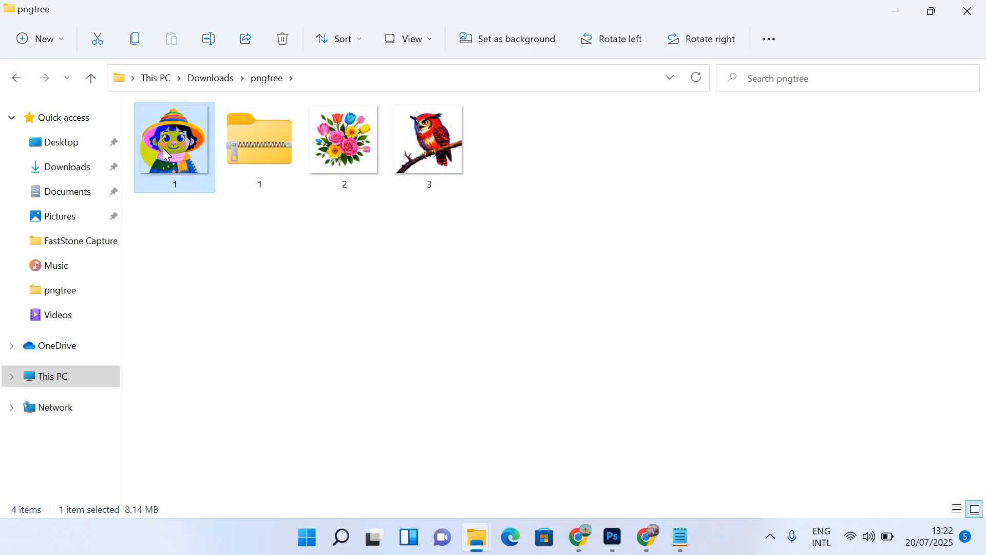
click(246, 151)
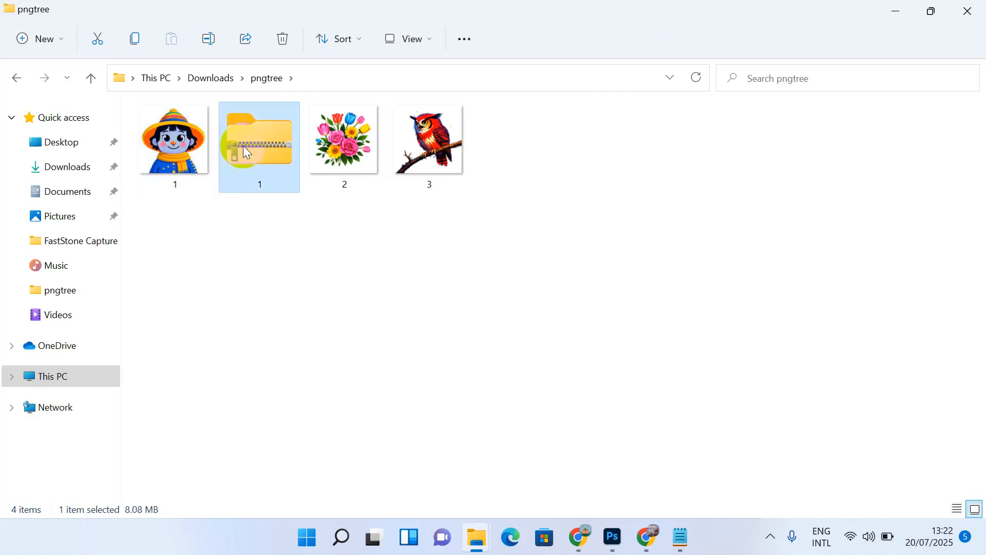
click(341, 153)
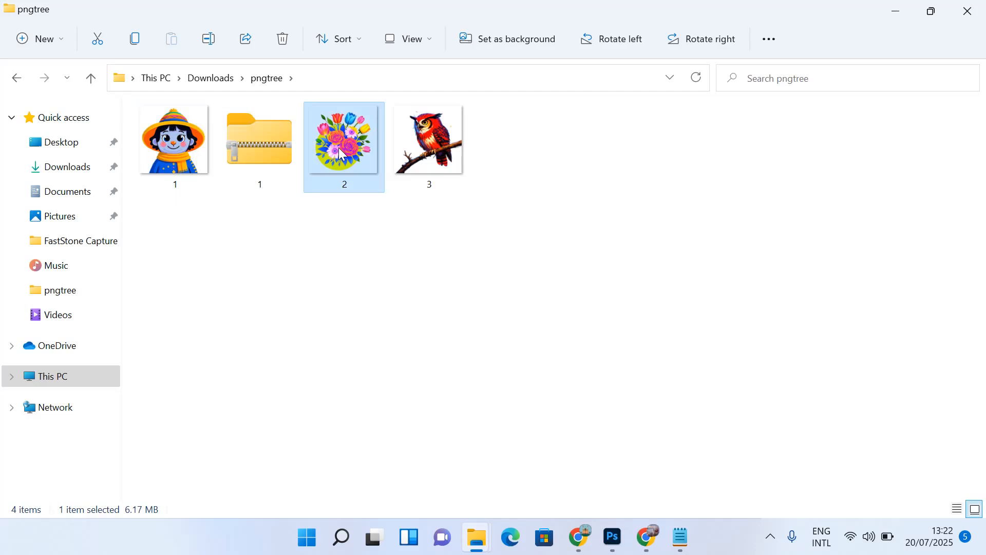
right_click(338, 146)
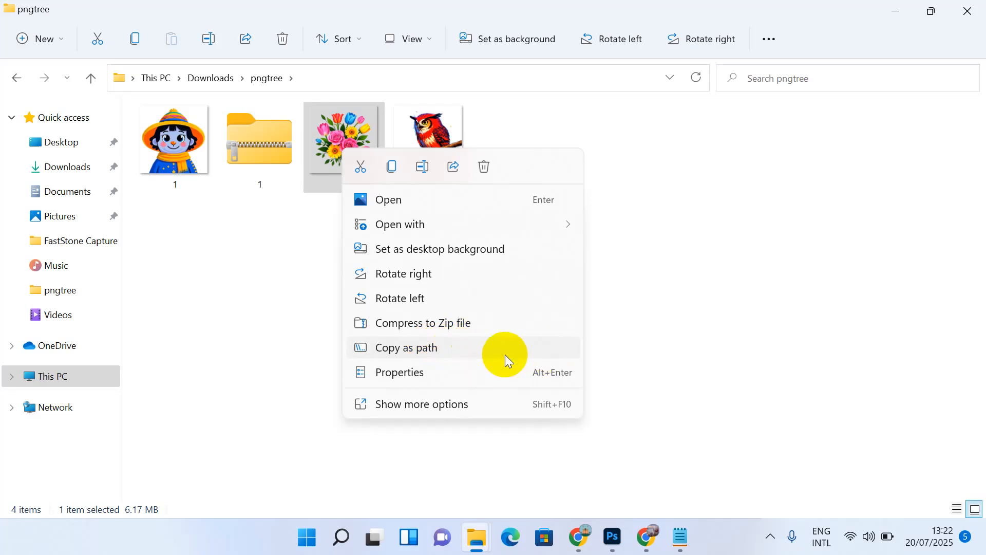
click(428, 406)
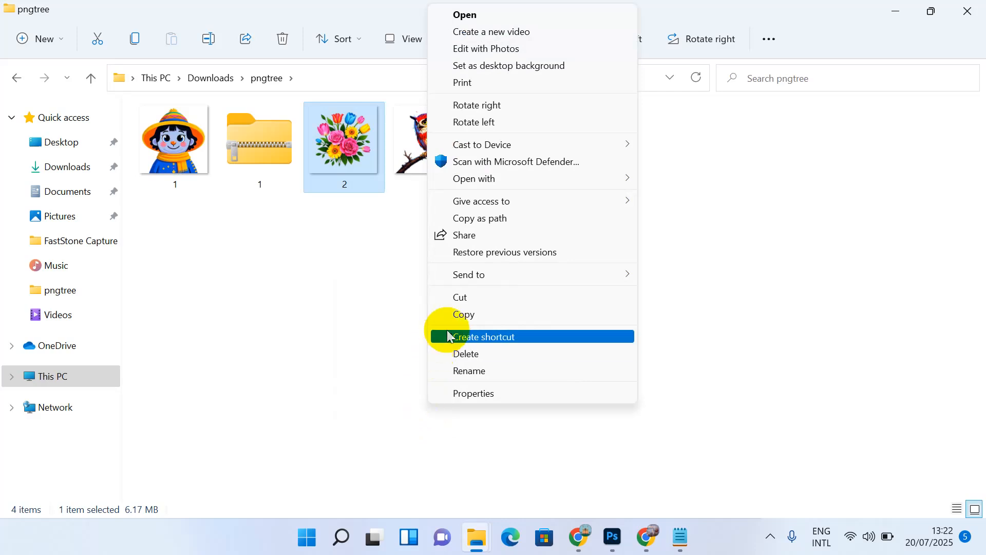
mouse_move(474, 273)
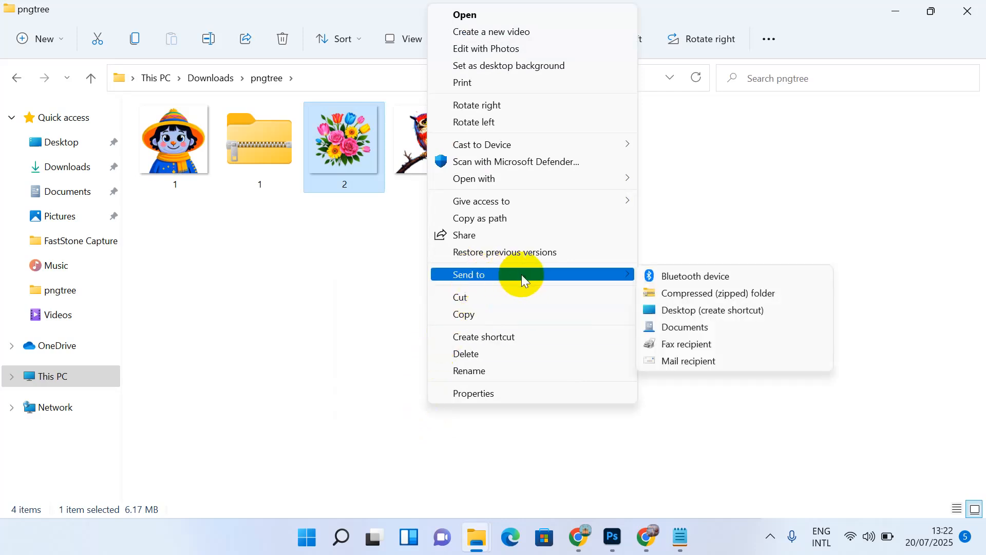
click(684, 294)
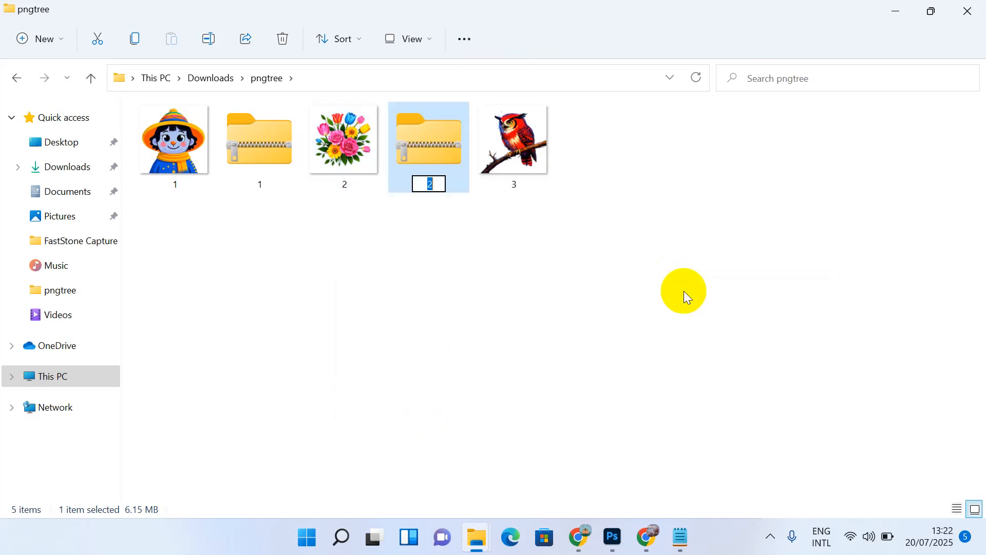
key(Return)
click(683, 291)
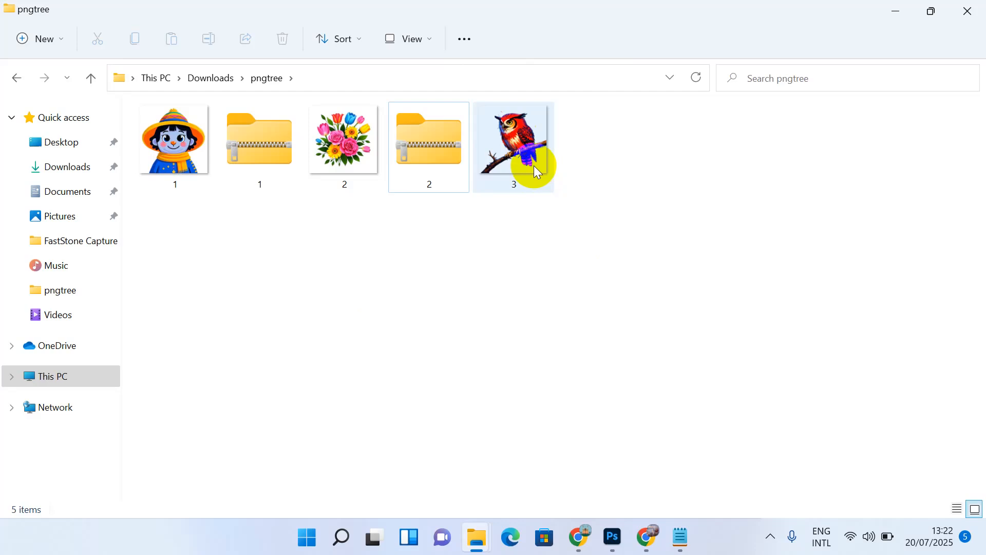
Step: Compress owl image 3 into a zipped folder named 3, then close File Explorer
click(536, 171)
right_click(534, 165)
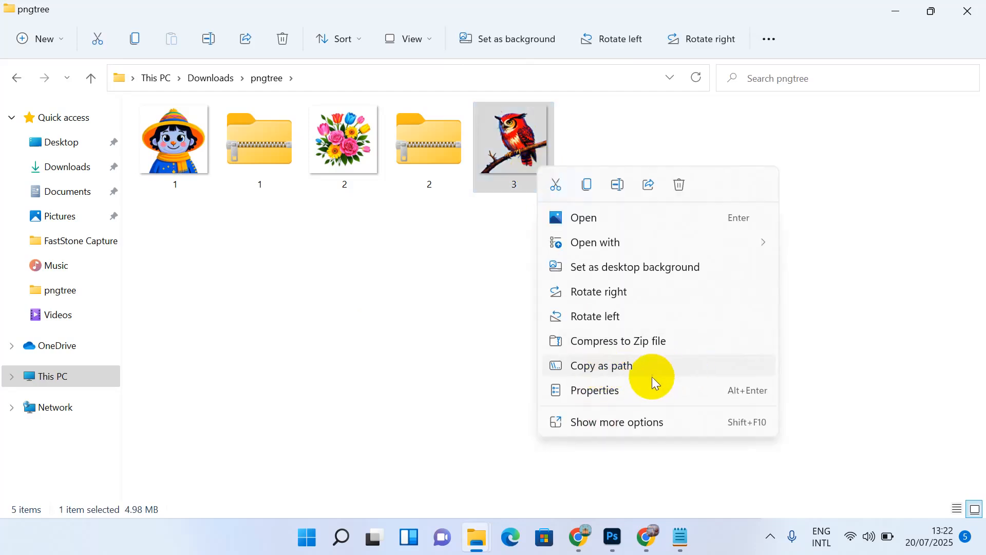
click(595, 424)
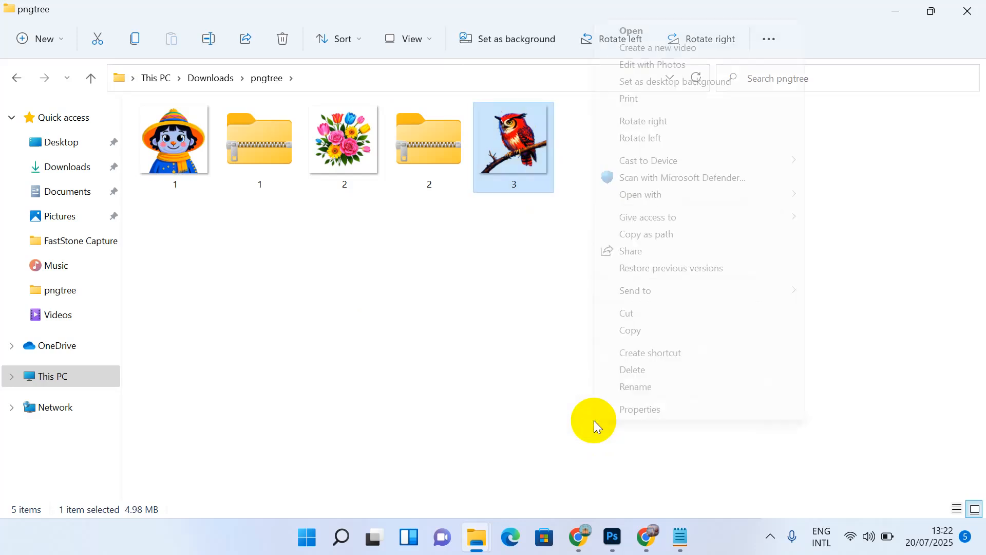
mouse_move(636, 289)
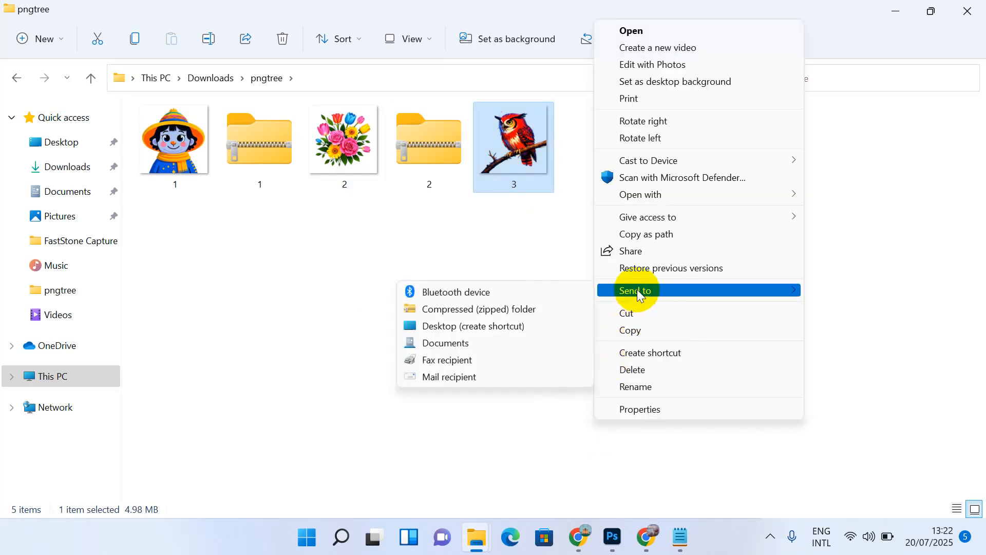
click(555, 306)
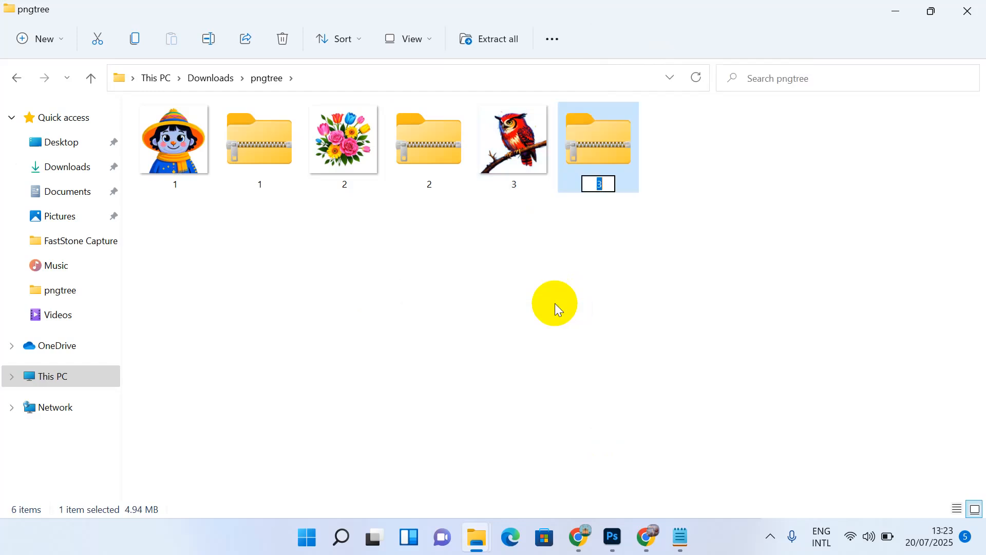
click(555, 303)
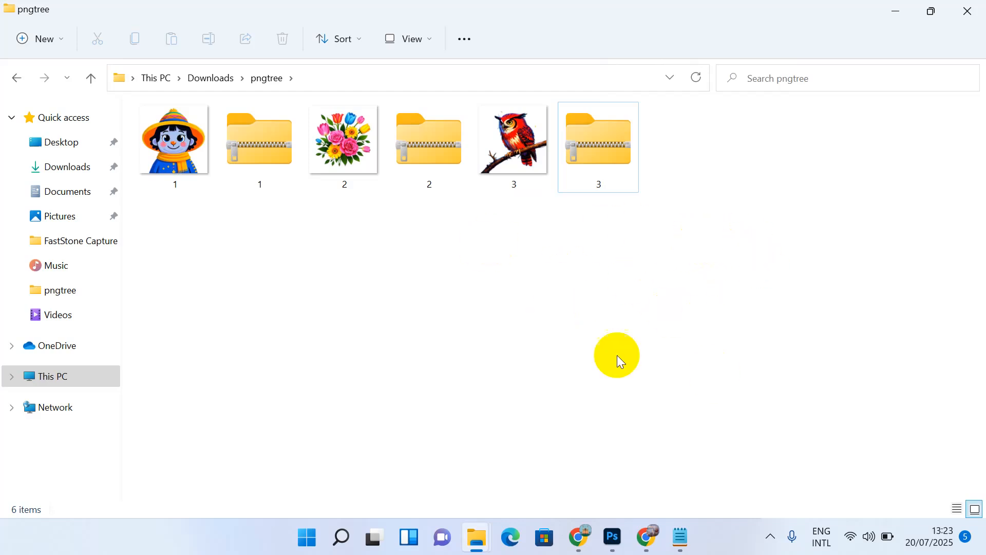
click(982, 10)
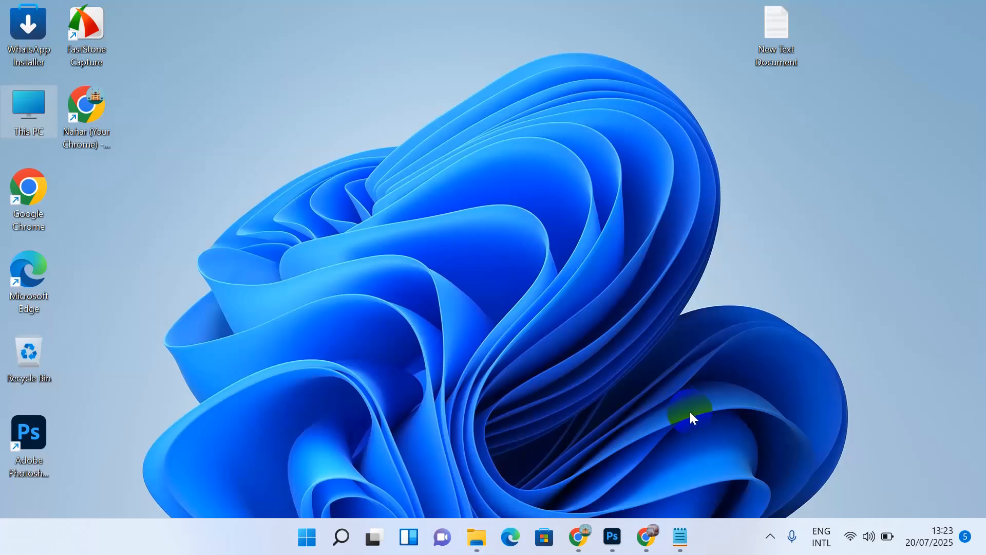
Step: Bring up the Pngtree Uploading System Chrome window and go to its AI Artwork Upload page
click(580, 539)
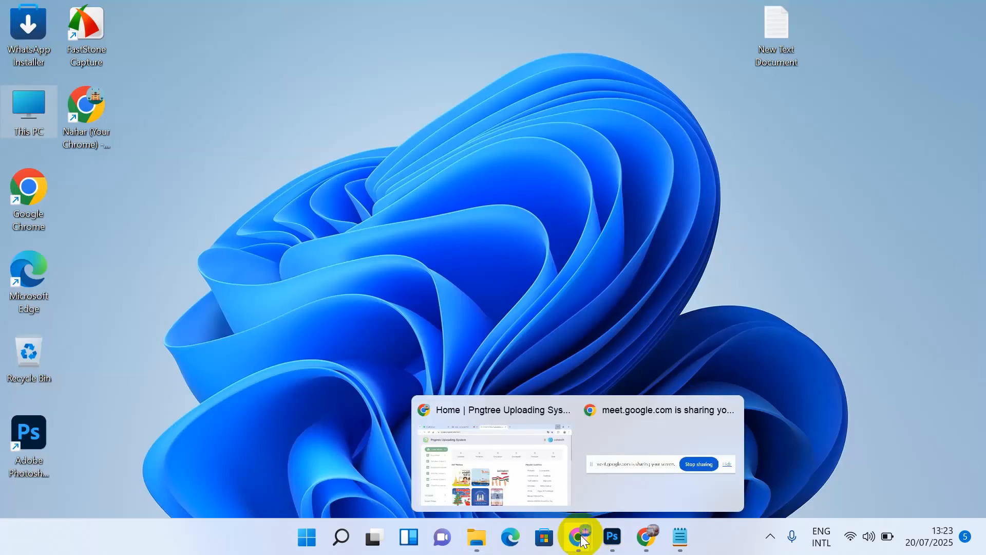
click(478, 461)
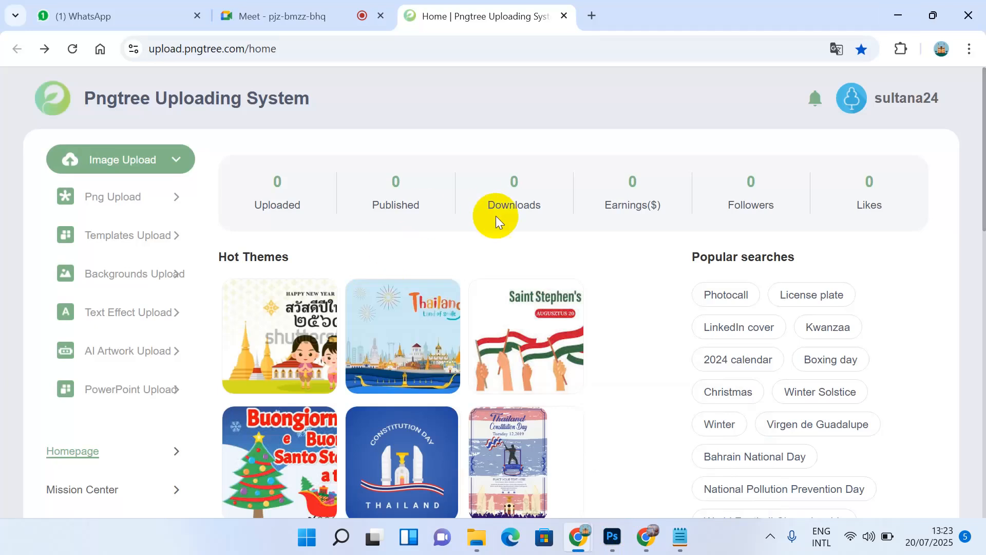
scroll(325, 205, down, 1)
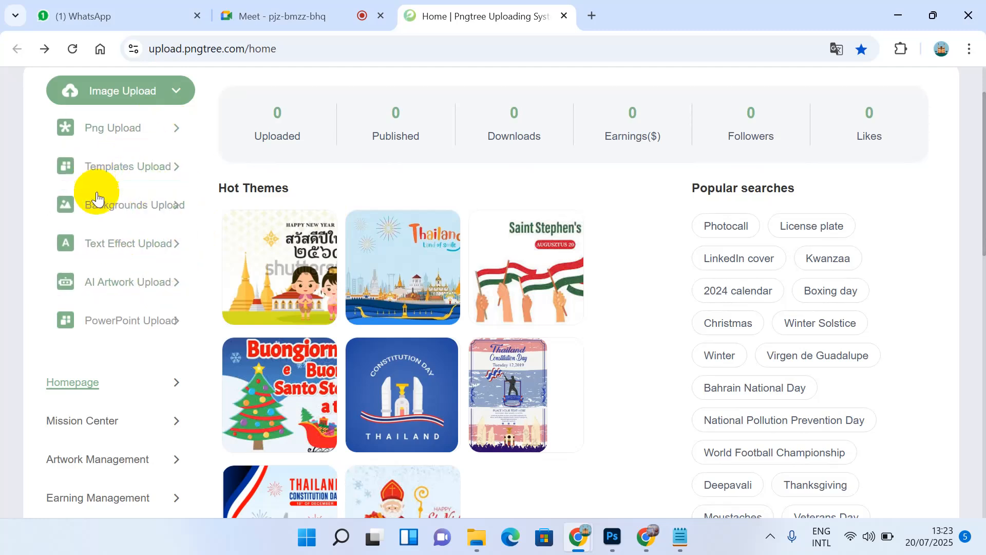
click(155, 283)
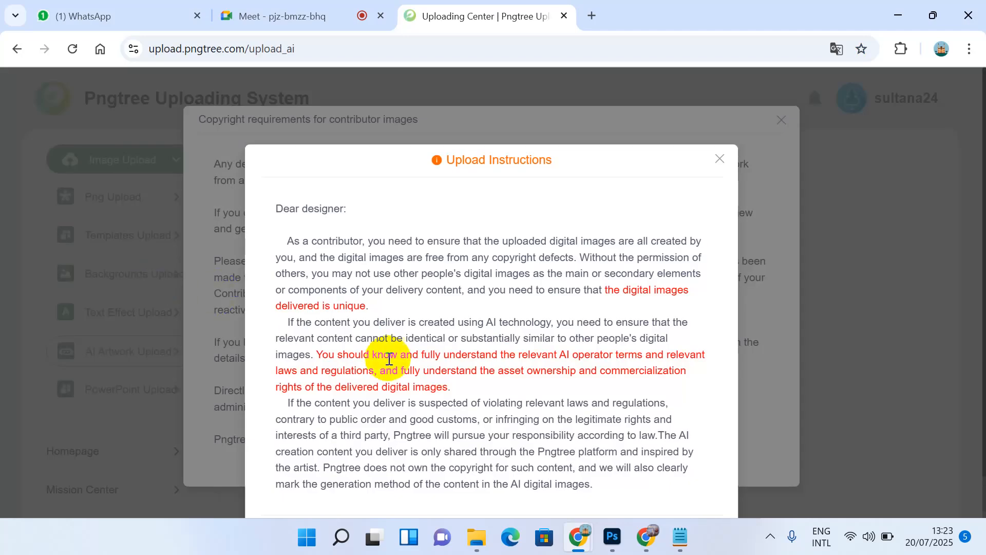
Step: Agree to the upload instructions and select the Facebook contributor group link to share
scroll(389, 360, down, 1)
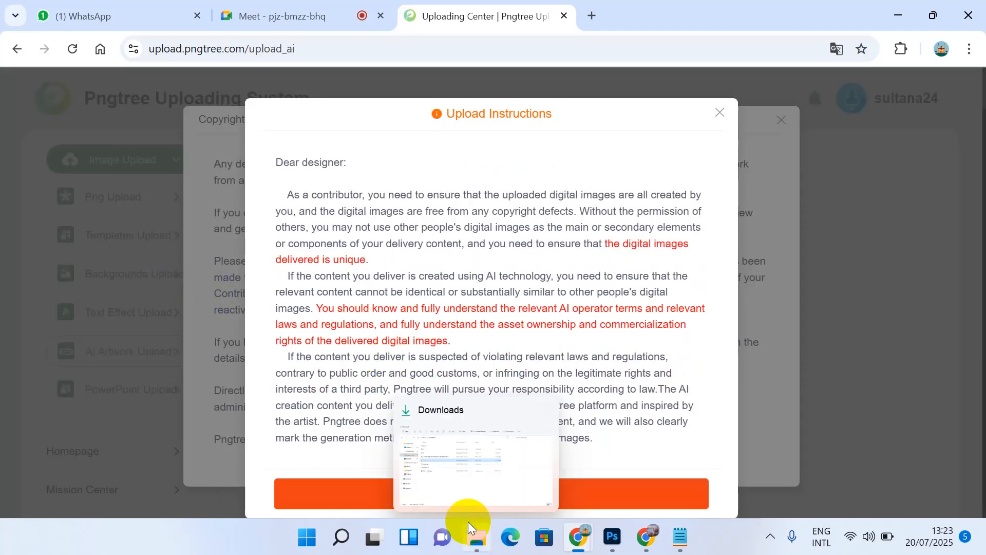
click(642, 493)
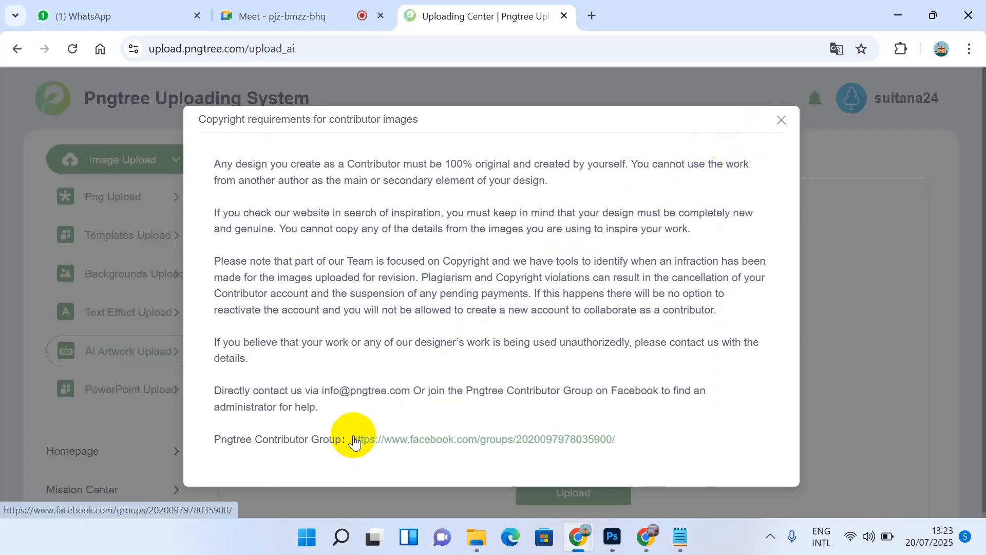
drag(355, 439, 627, 443)
key(ctrl+c)
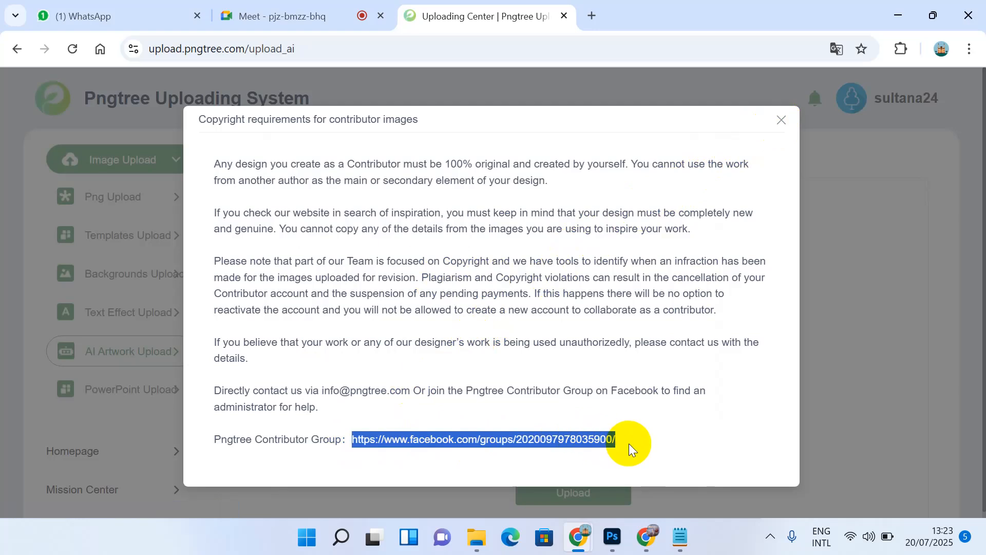
click(70, 8)
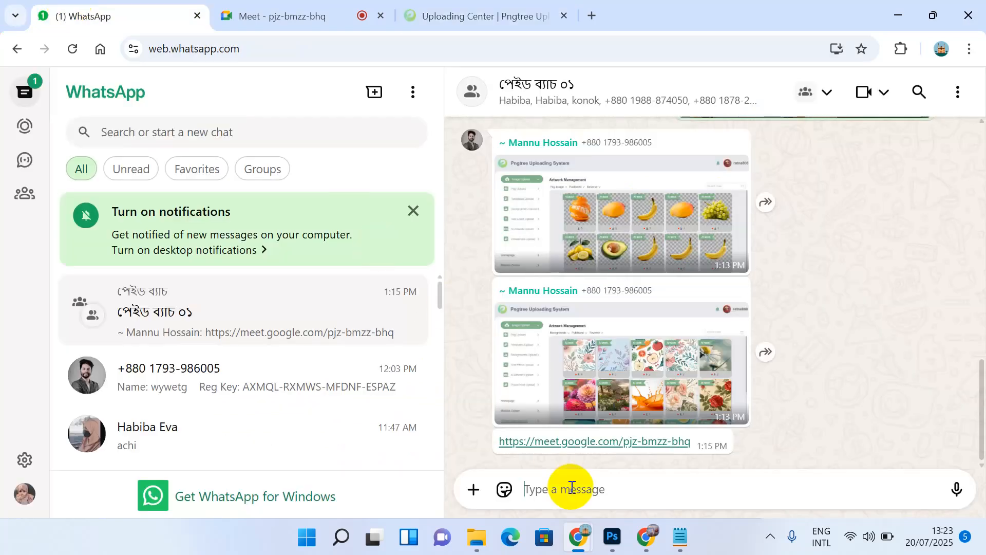
Step: Paste and send the Pngtree Facebook group link in the WhatsApp group chat
key(ctrl+v)
key(Return)
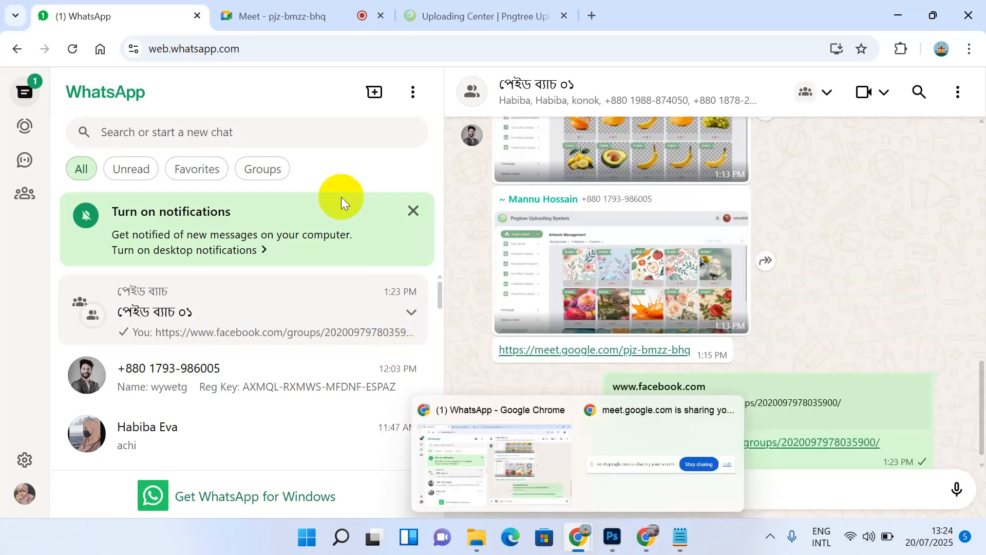
click(465, 12)
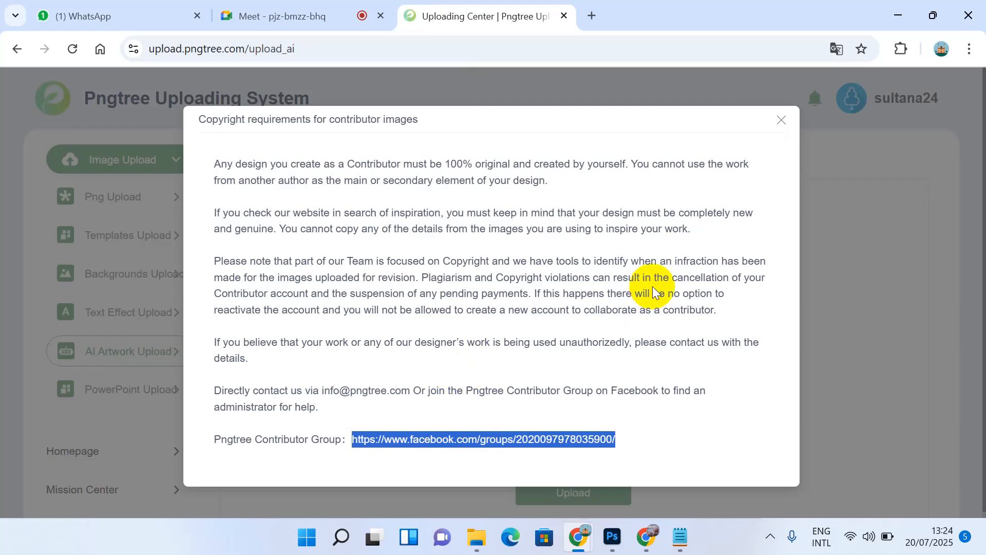
Step: Dismiss the copyright notice and go from Upload to the Mission Center's AI tasks
click(781, 125)
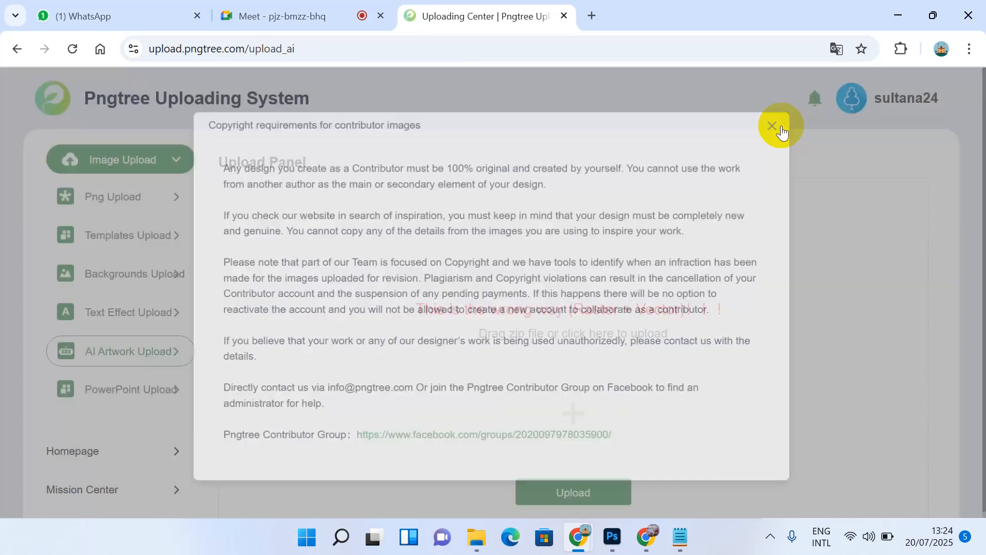
scroll(591, 283, down, 3)
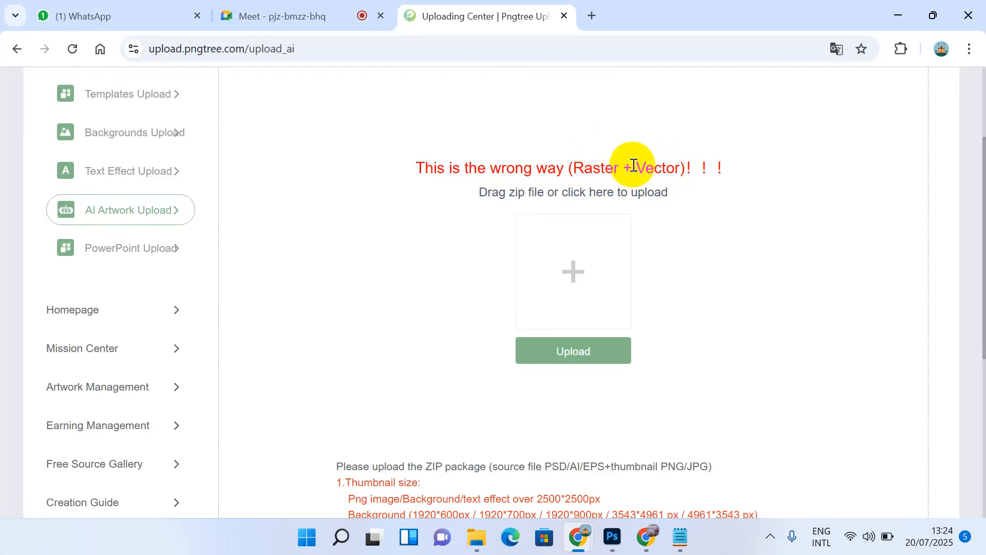
click(558, 353)
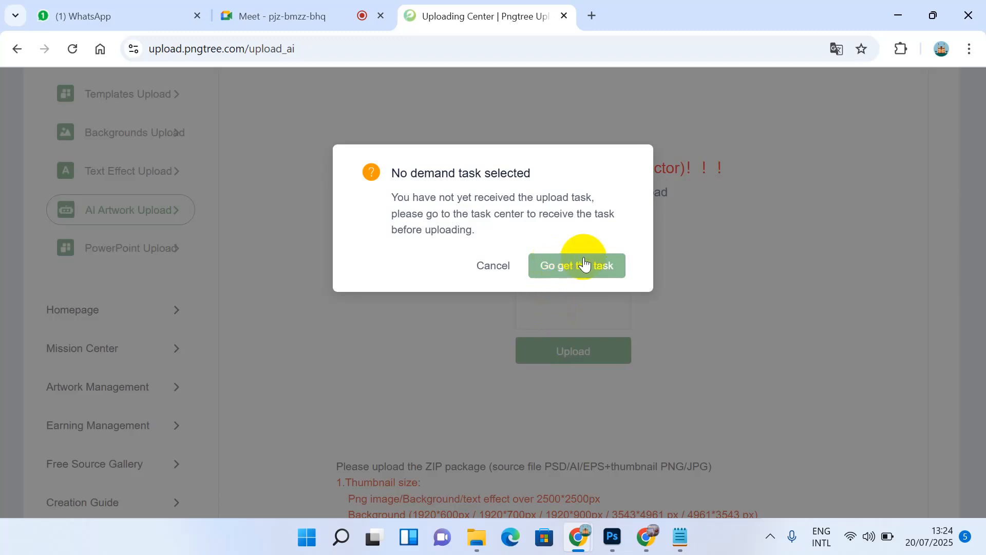
click(598, 267)
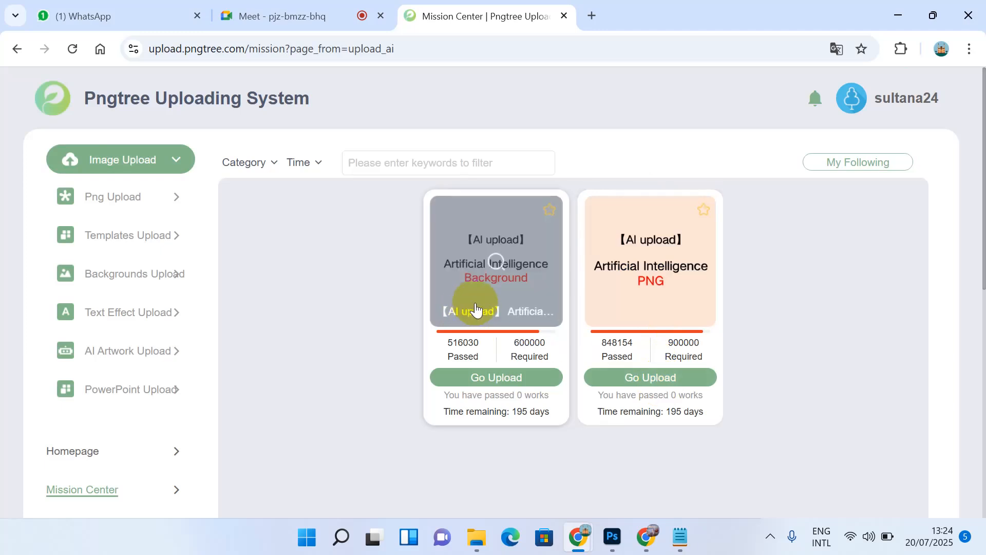
Step: Queue 1.zip, 2.zip and 3.zip from Downloads\pngtree in the AI PNG upload panel
click(652, 378)
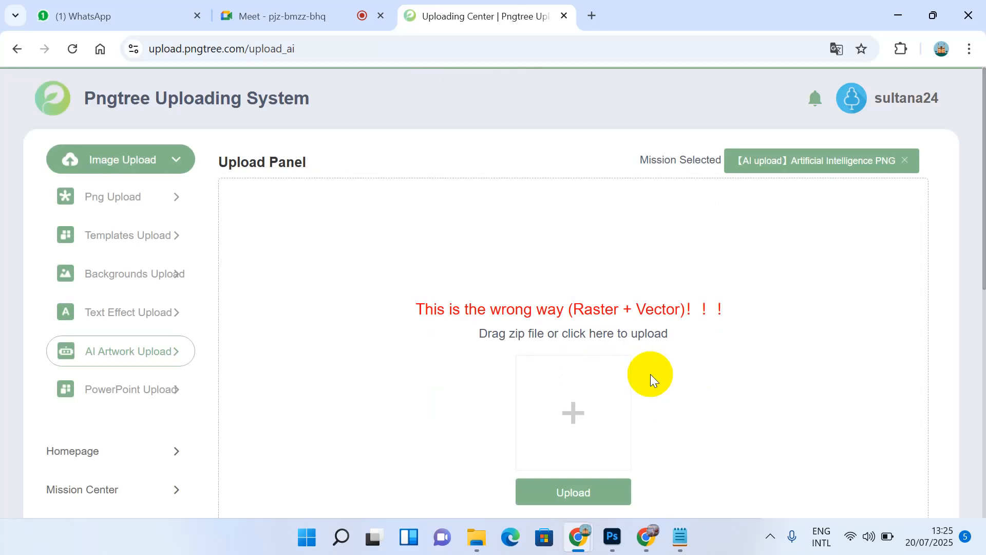
scroll(651, 380, down, 2)
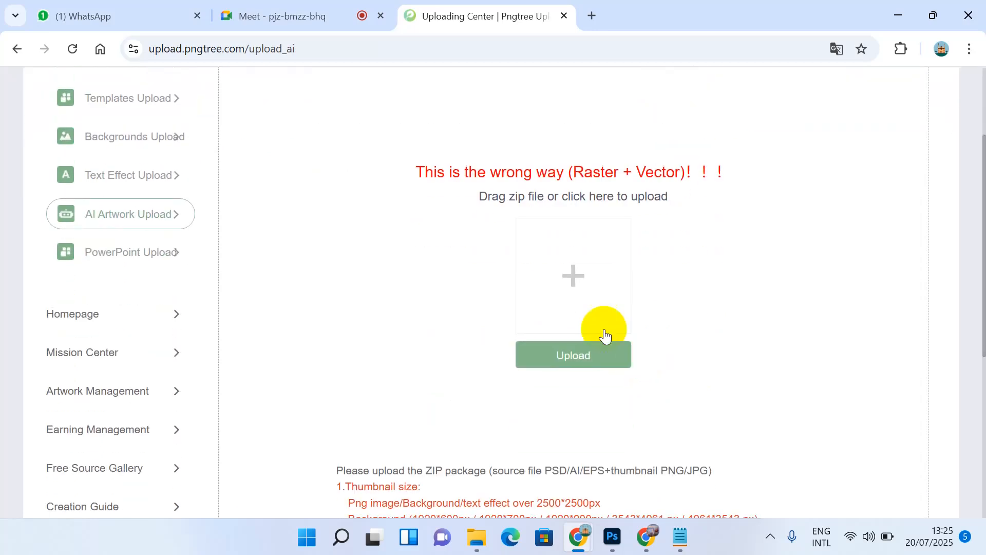
click(574, 354)
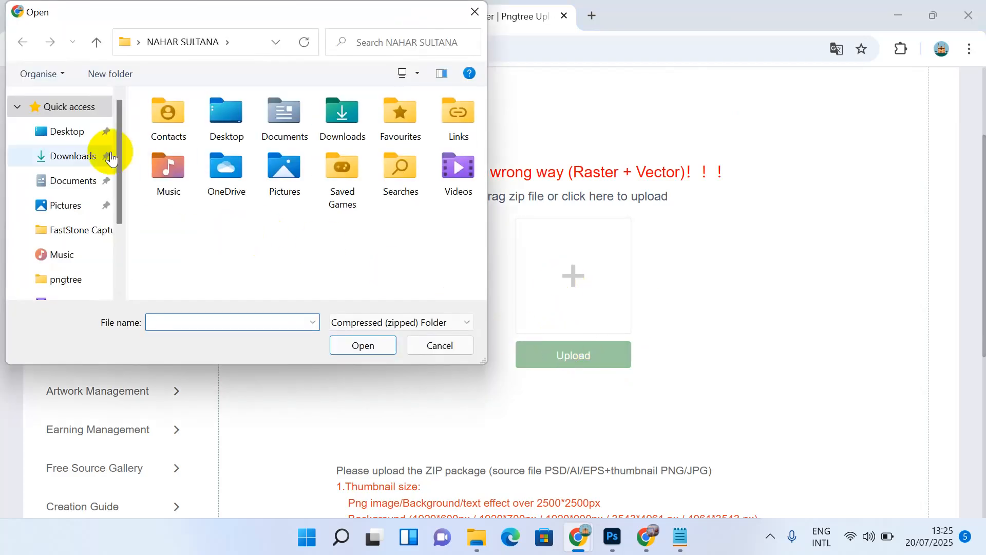
click(79, 160)
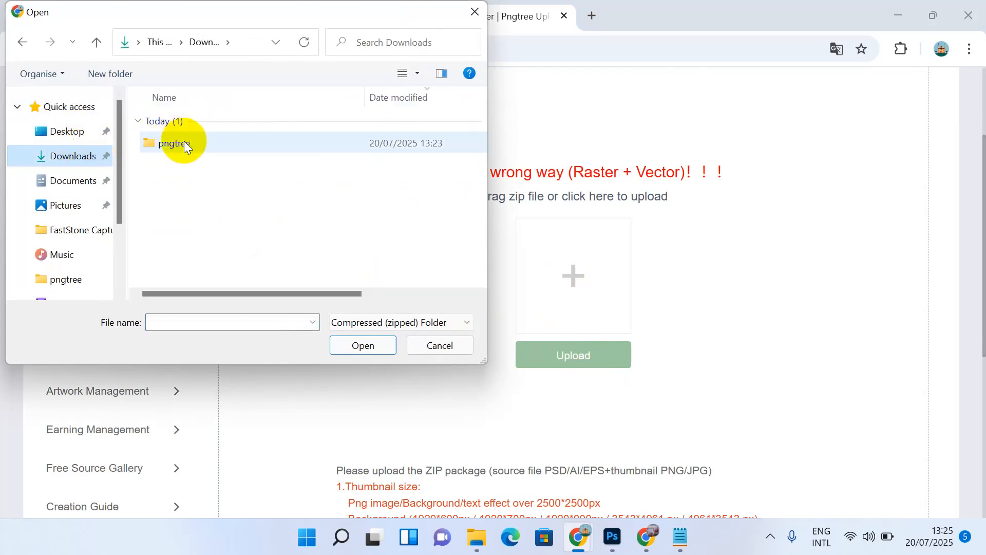
click(183, 143)
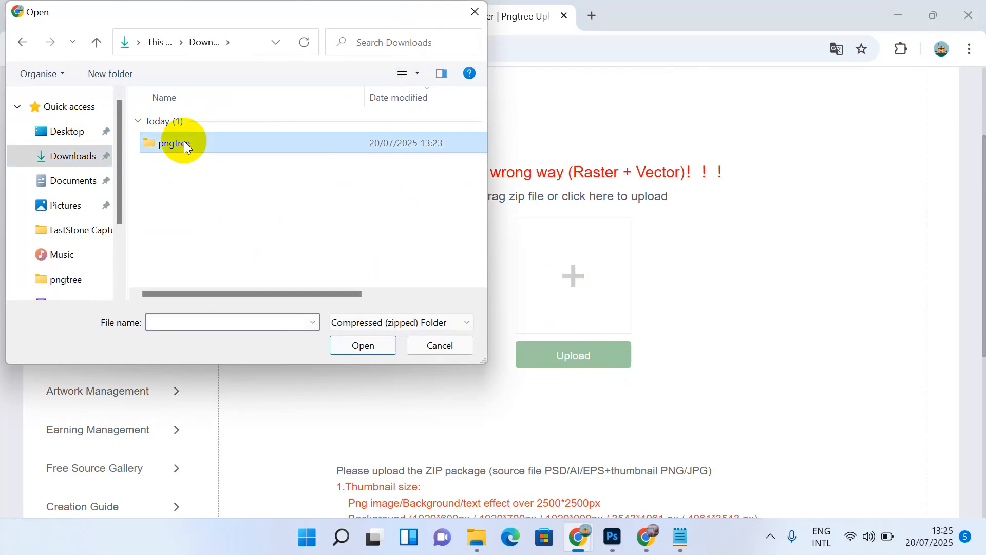
double_click(183, 141)
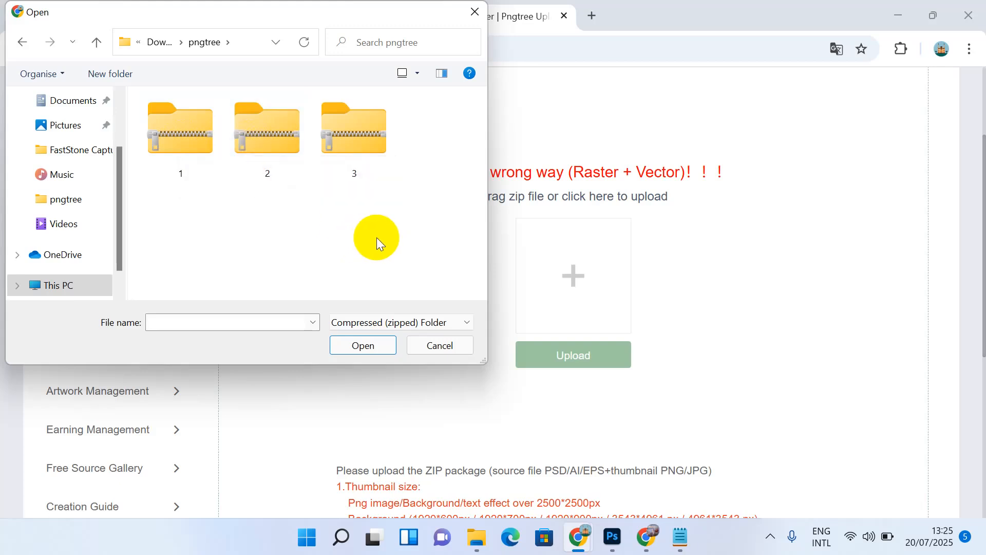
drag(377, 237, 170, 91)
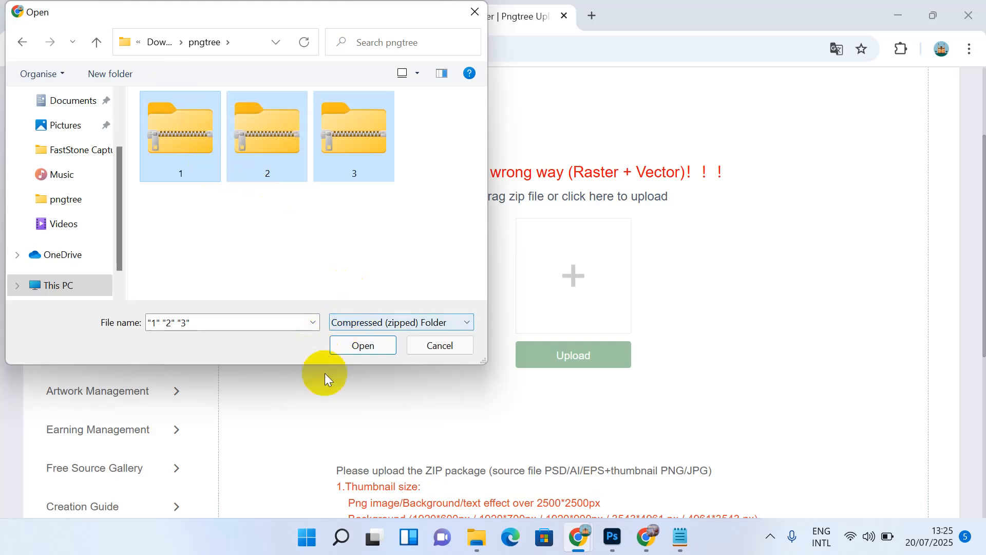
click(367, 345)
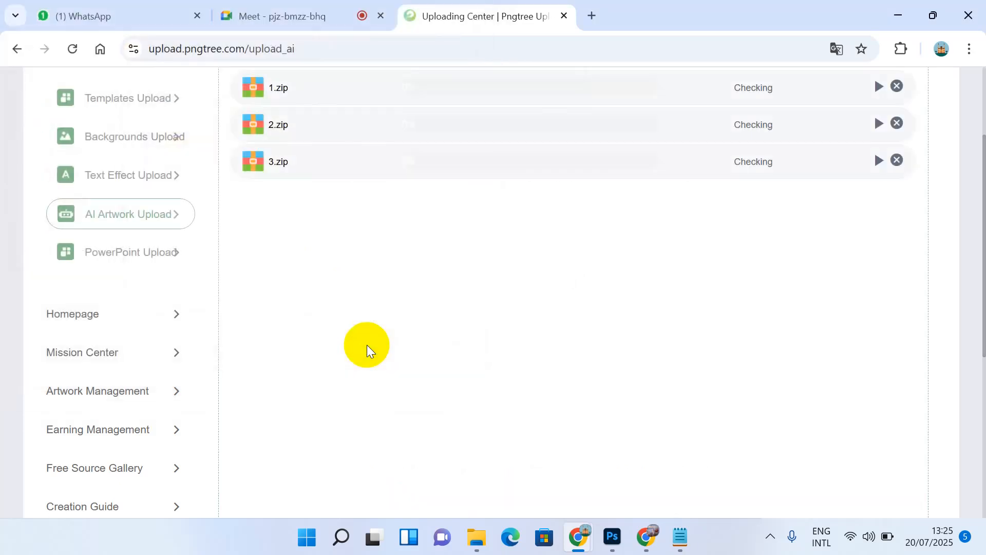
Step: Upload 1.zip, 2.zip and 3.zip to 100%, then go to Add work information
scroll(366, 344, up, 1)
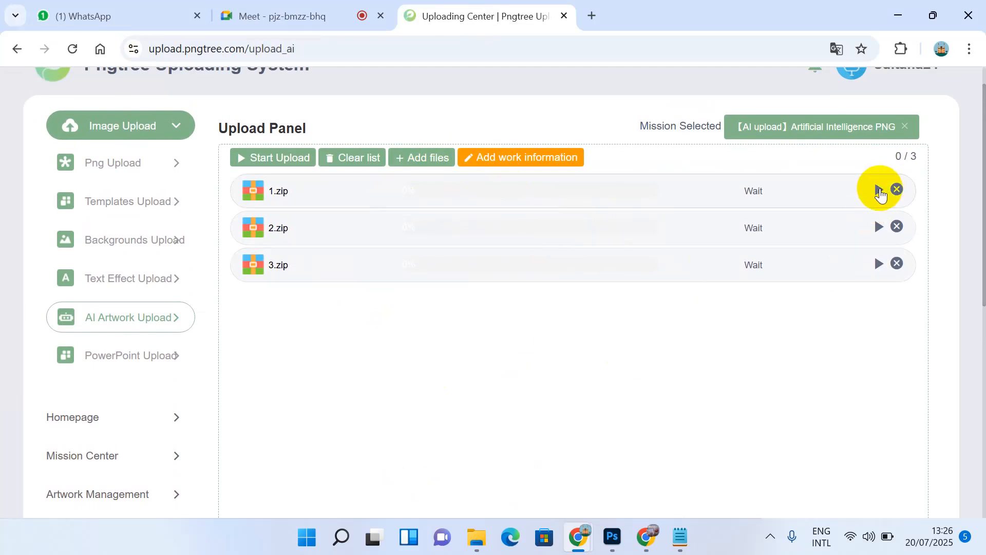
click(879, 191)
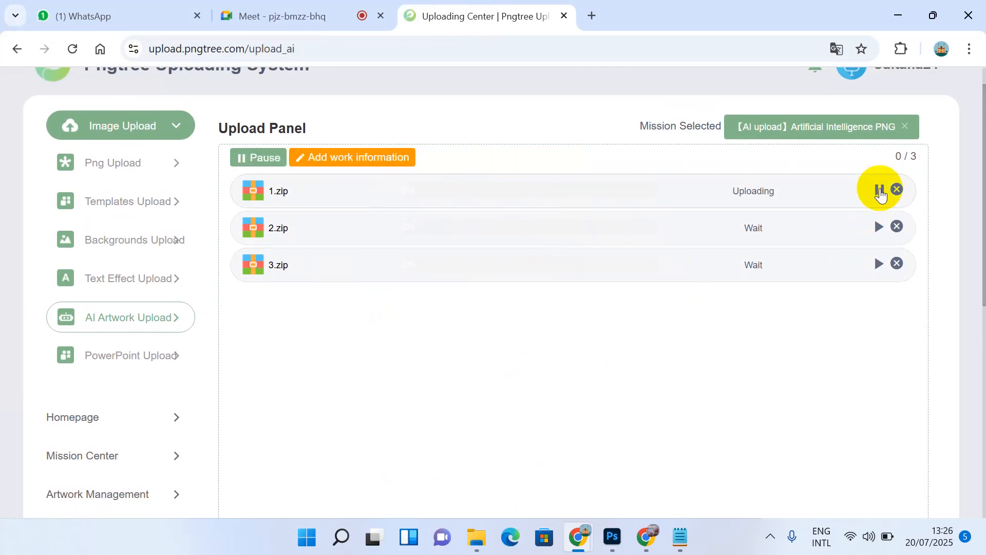
click(878, 227)
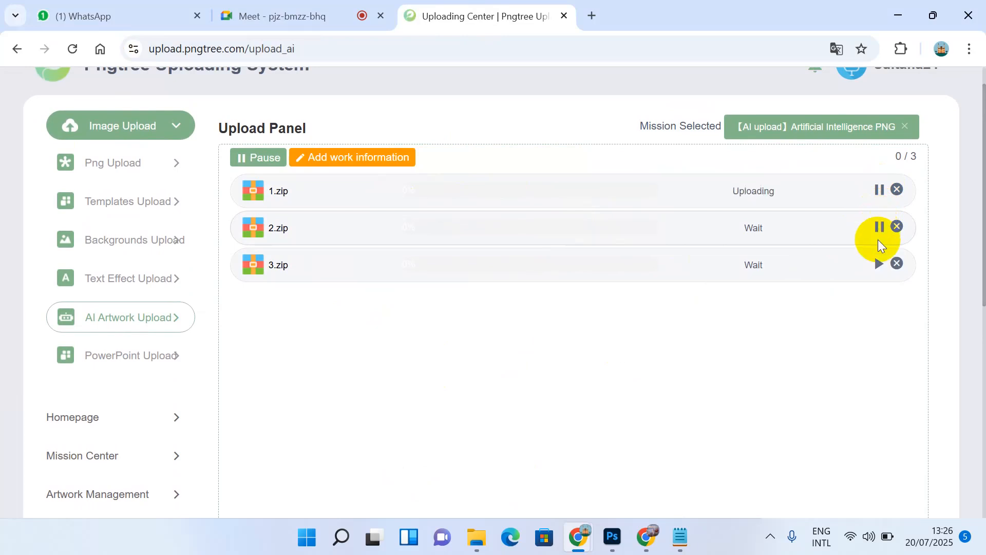
click(879, 265)
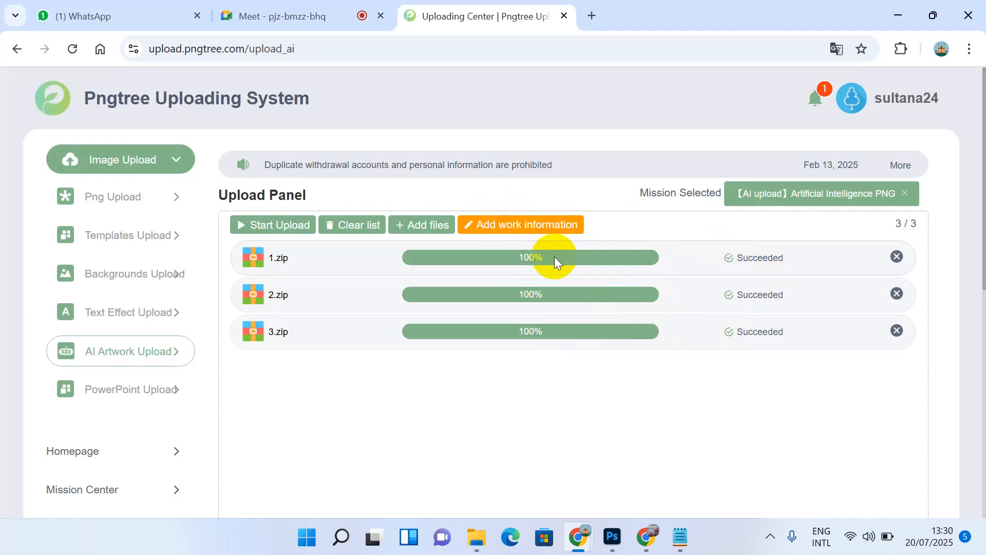
click(509, 229)
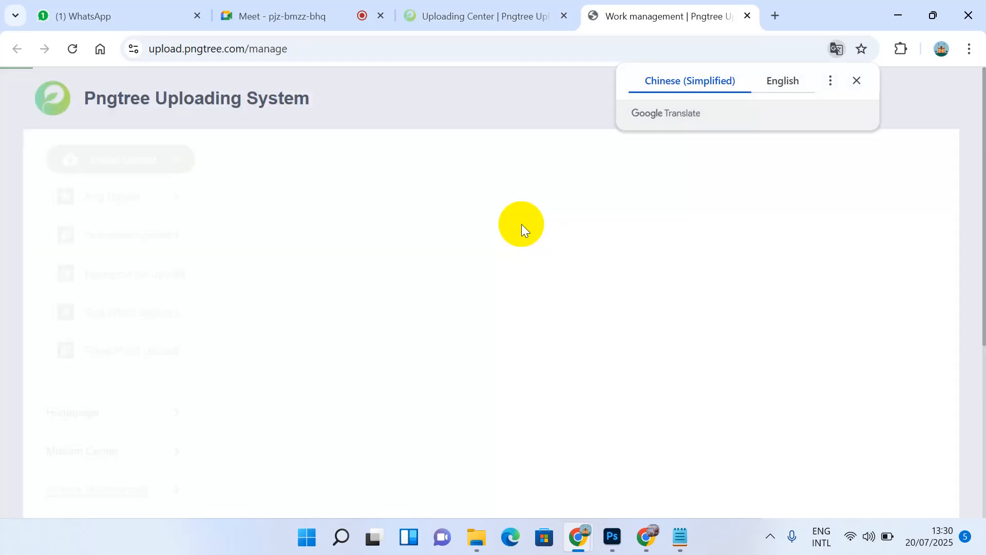
Step: Show Artwork Management in English, check the owl's details, then select the hat-wearing character
click(775, 85)
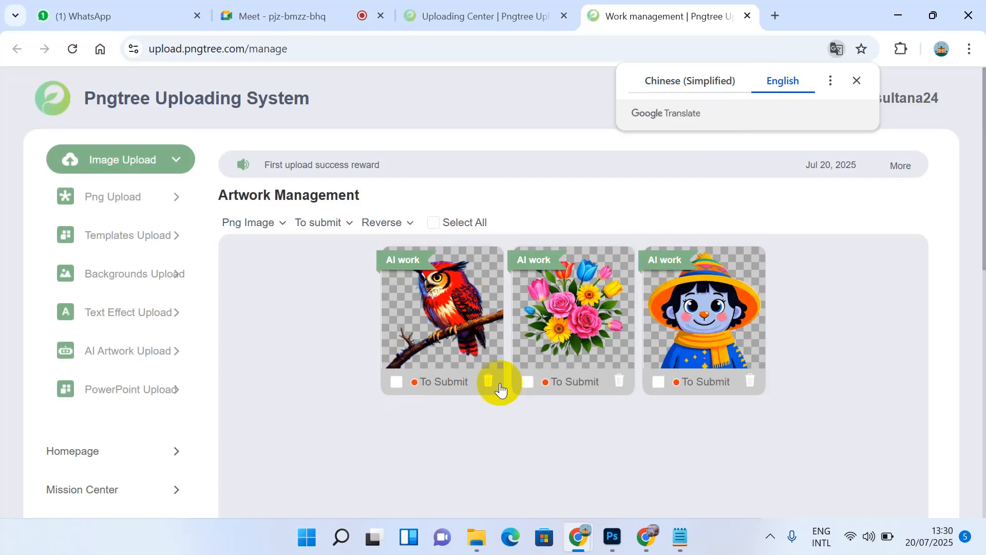
click(433, 351)
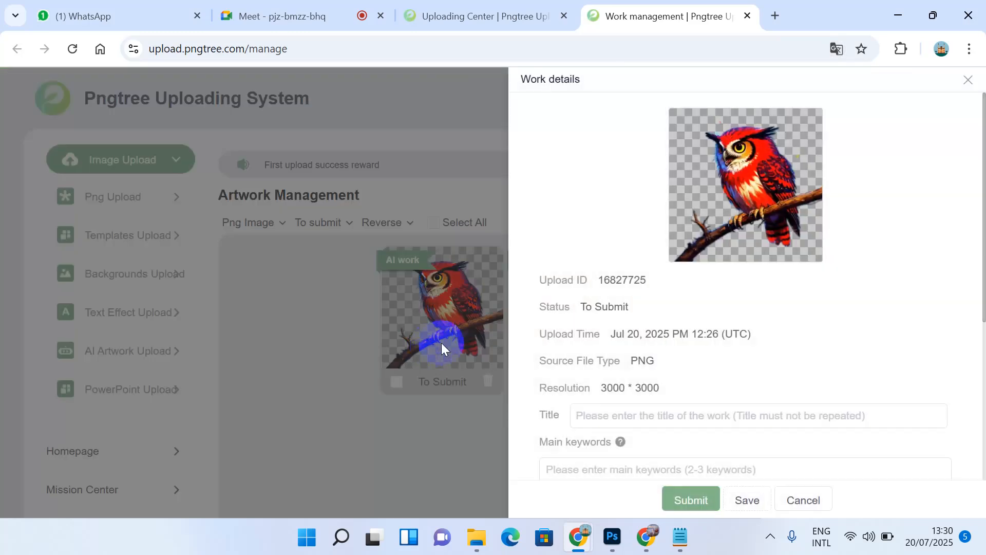
scroll(636, 350, down, 2)
click(616, 348)
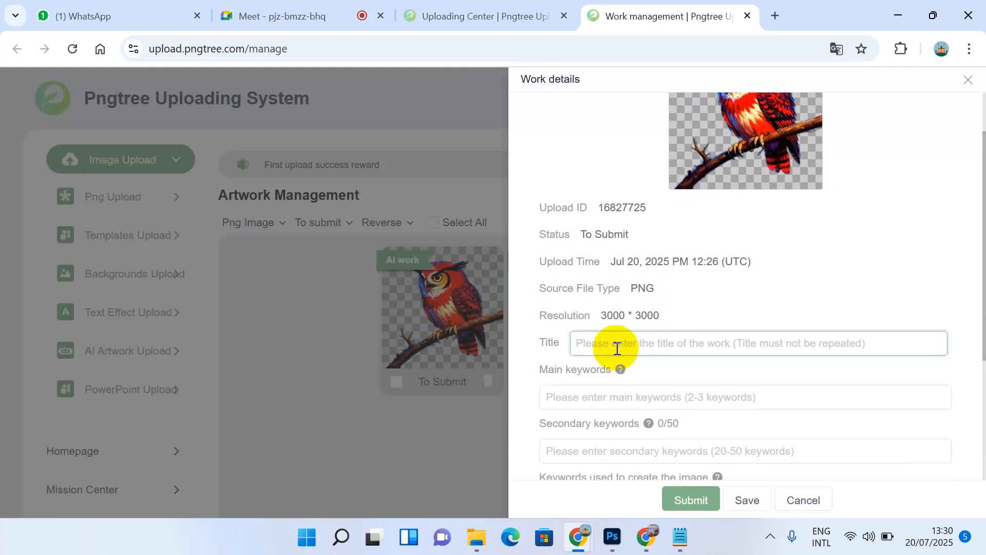
click(968, 80)
click(685, 320)
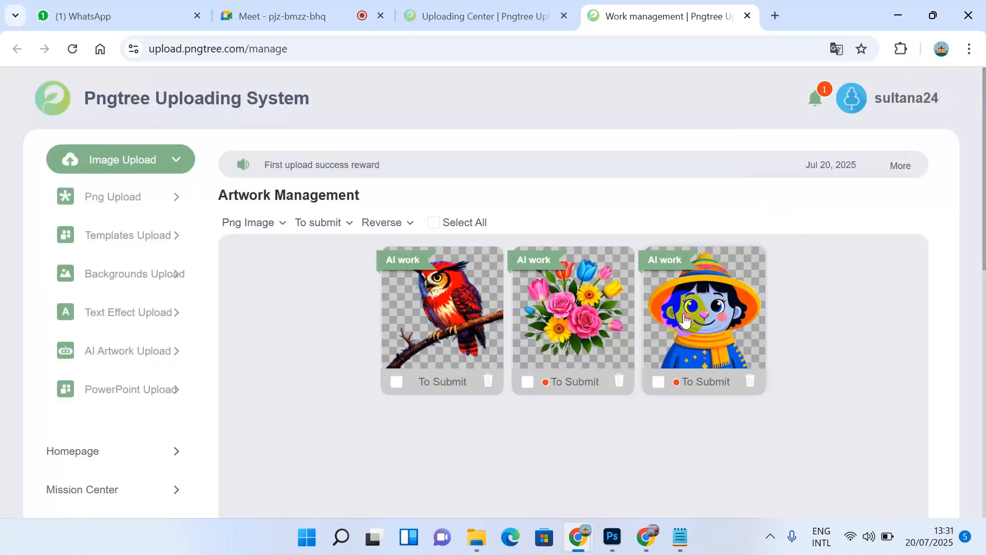
Step: Title the hat-wearing character artwork 'Extra character logo, cartoon style', copied from the Notepad prompt
click(685, 319)
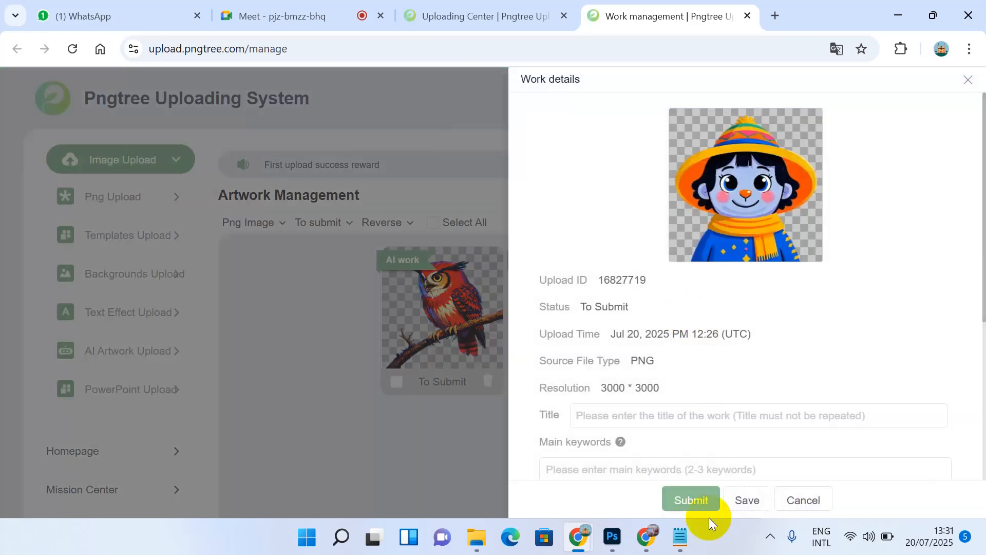
click(681, 539)
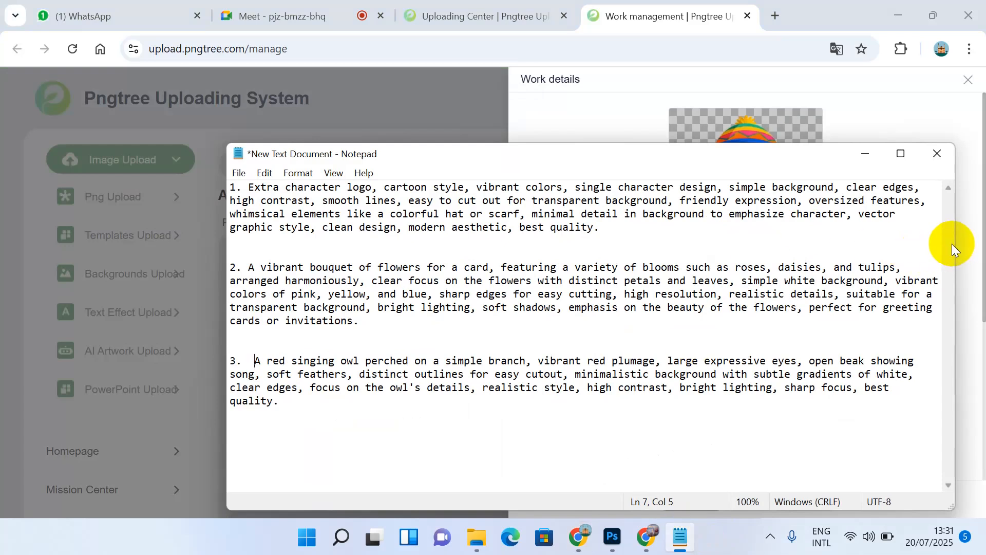
drag(954, 246, 542, 286)
drag(414, 156, 309, 149)
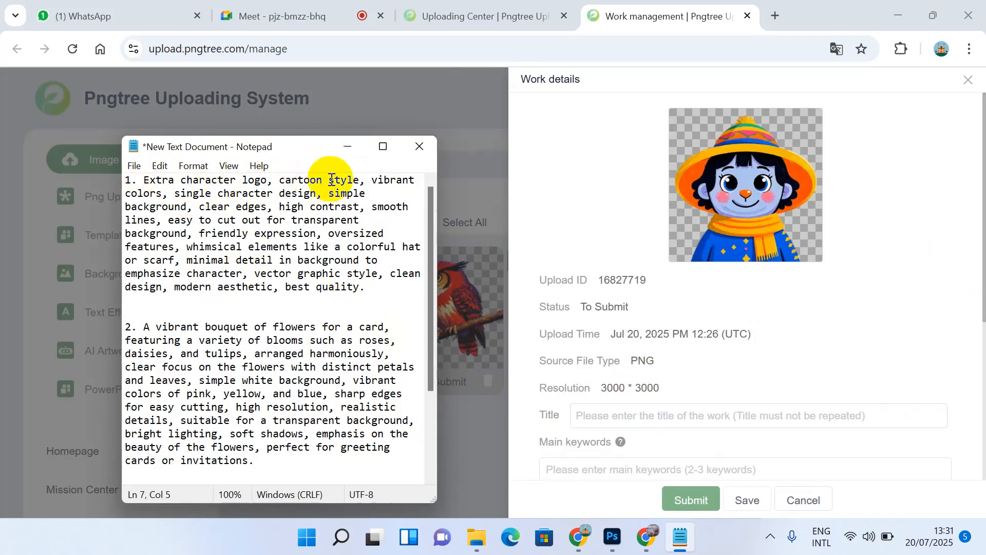
drag(142, 179, 357, 180)
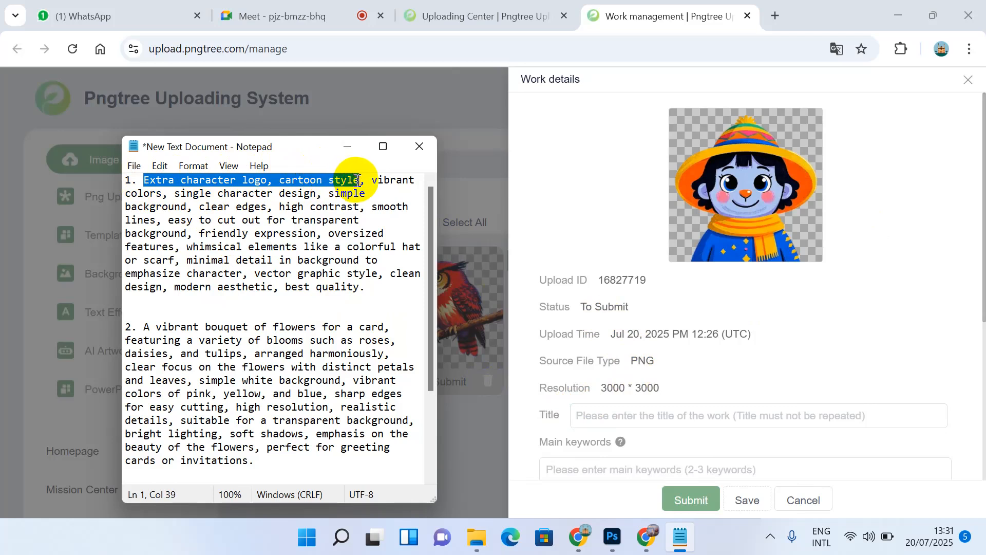
key(ctrl+c)
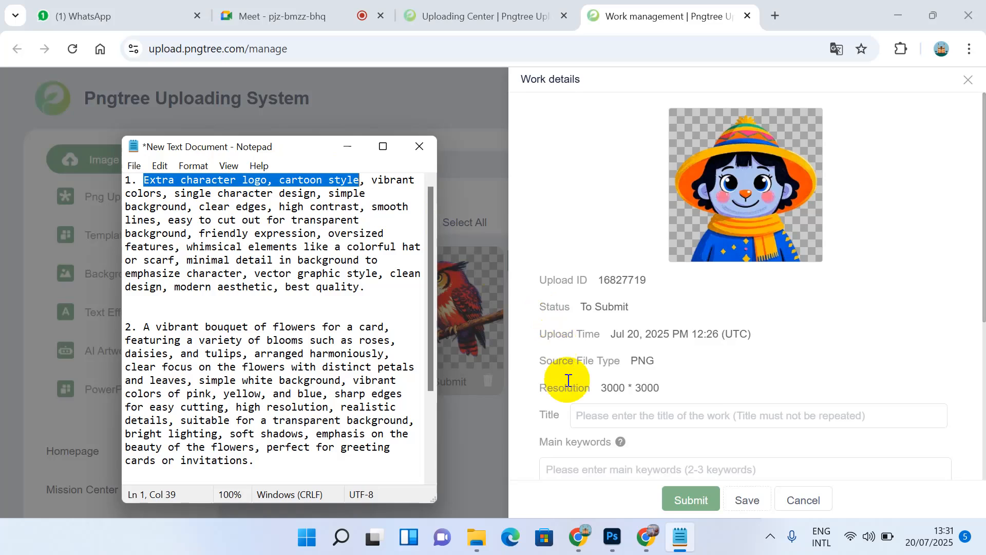
click(605, 411)
key(ctrl+v)
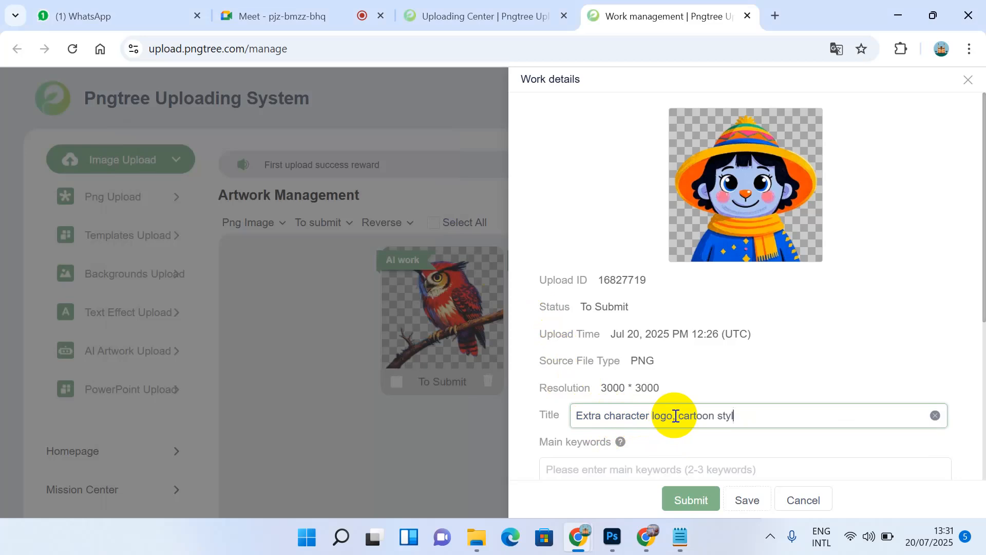
text(e)
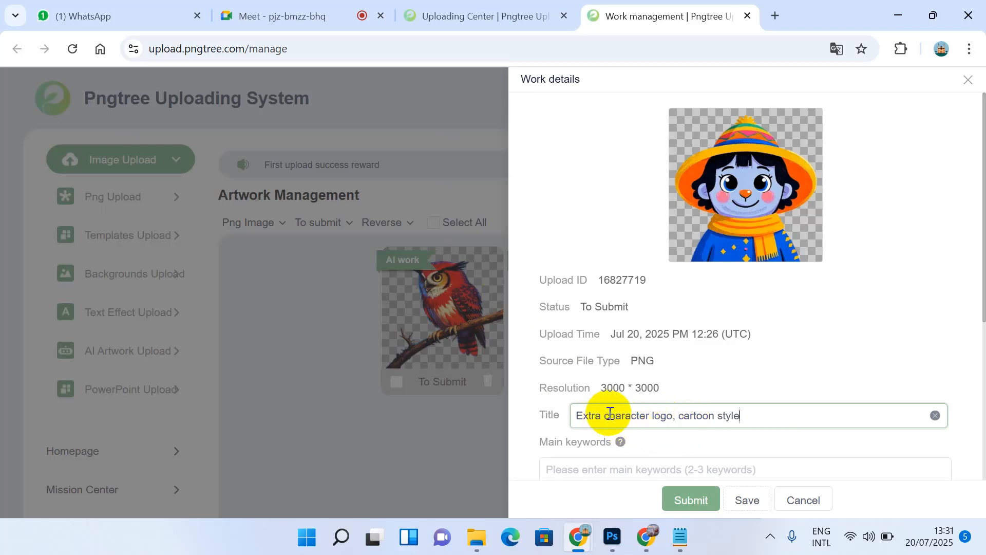
drag(602, 415, 628, 414)
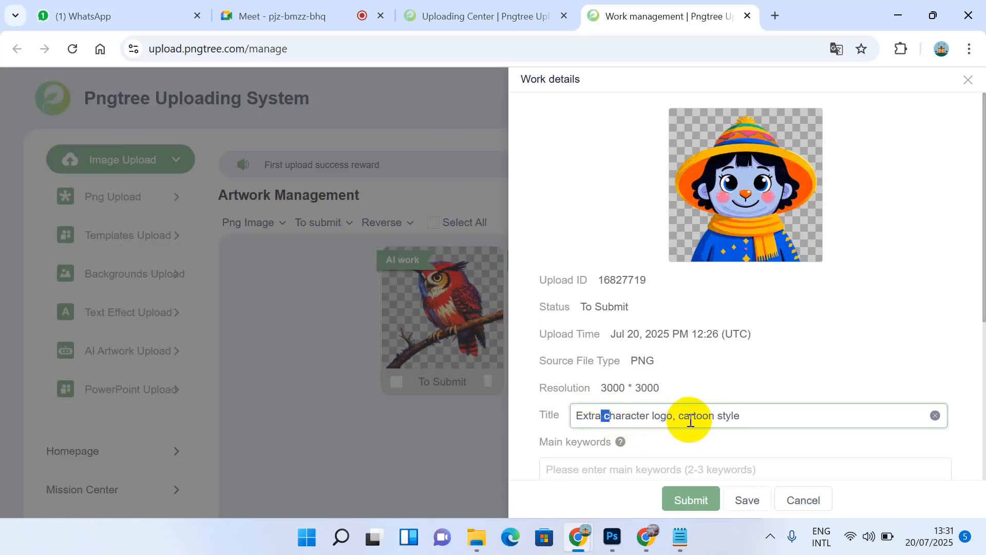
click(759, 415)
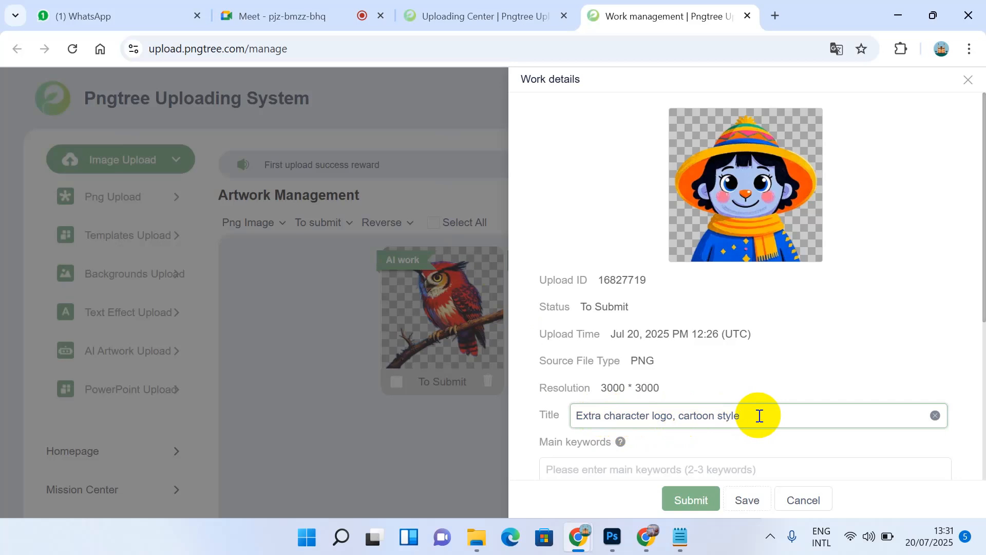
text(C)
key(BackSpace)
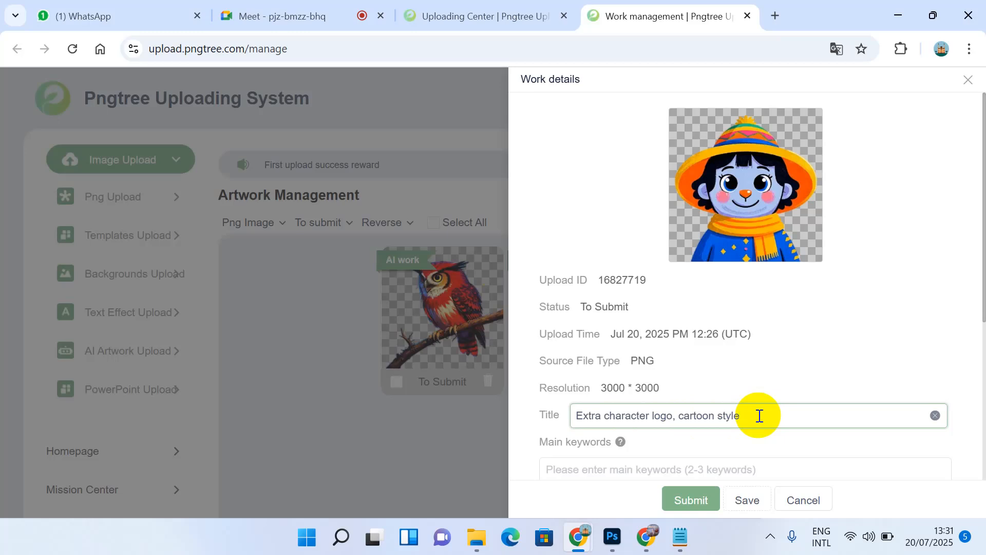
click(676, 416)
text(Creative)
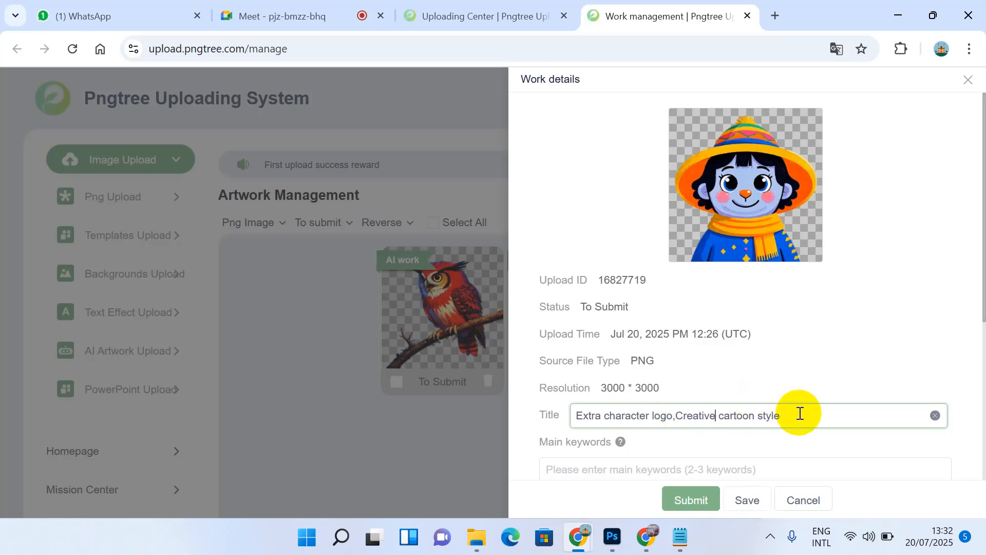
text(logo)
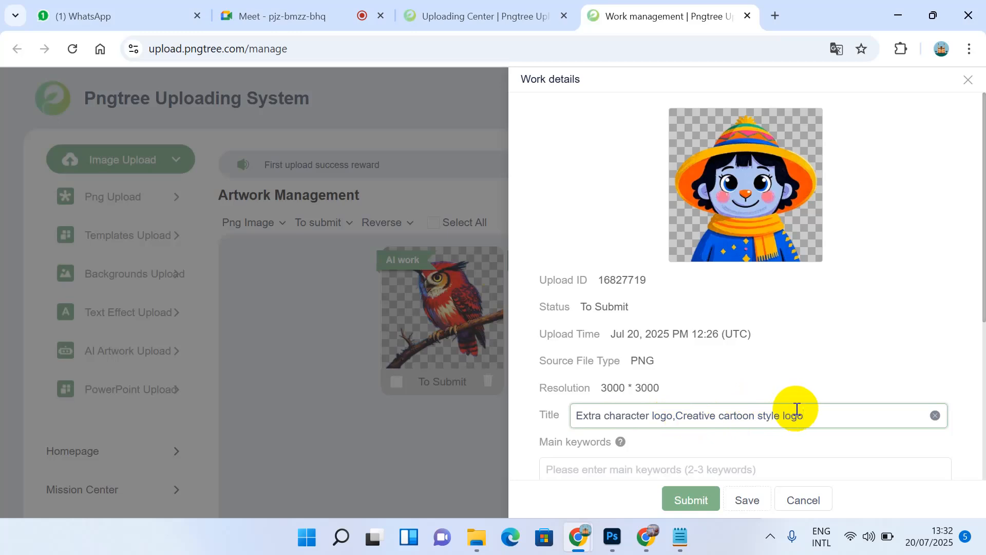
drag(678, 417, 580, 418)
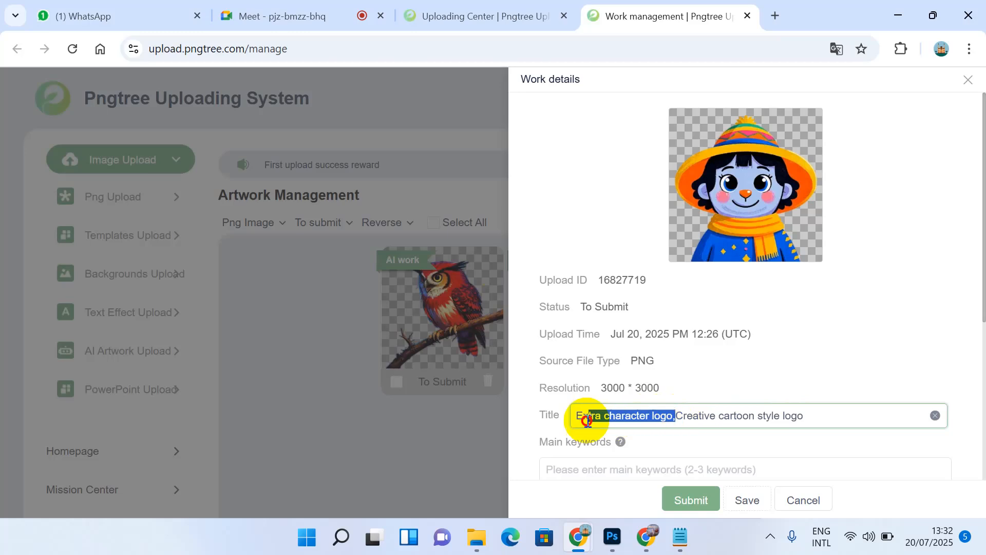
key(BackSpace)
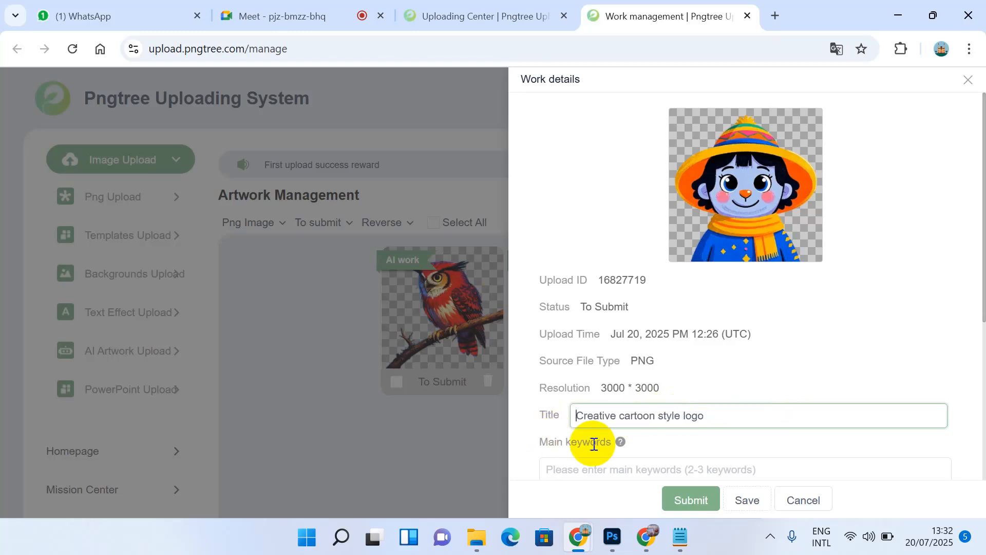
click(678, 535)
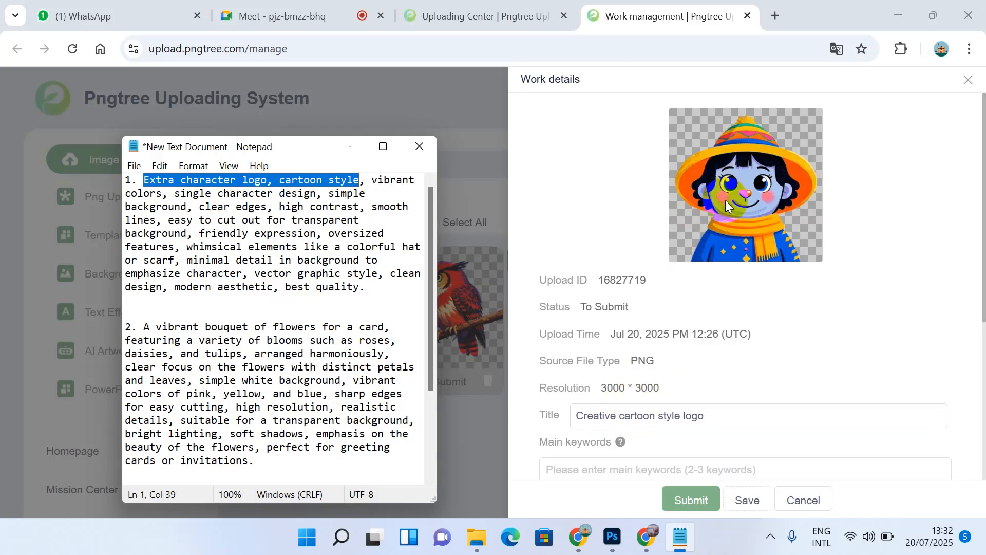
click(588, 419)
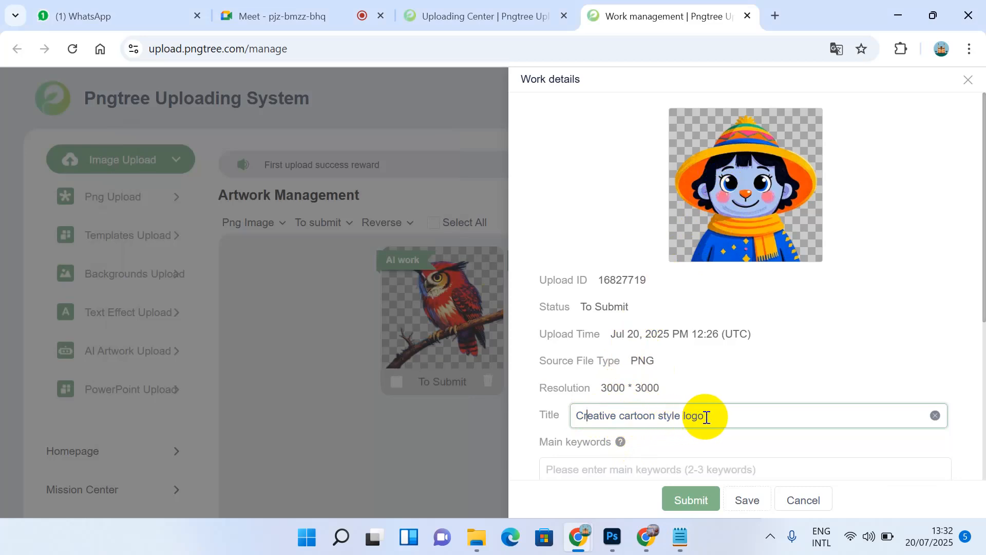
Step: Add 'cartoon' from the Notepad prompt as the first Main keyword, removing a stray tag
scroll(707, 417, down, 2)
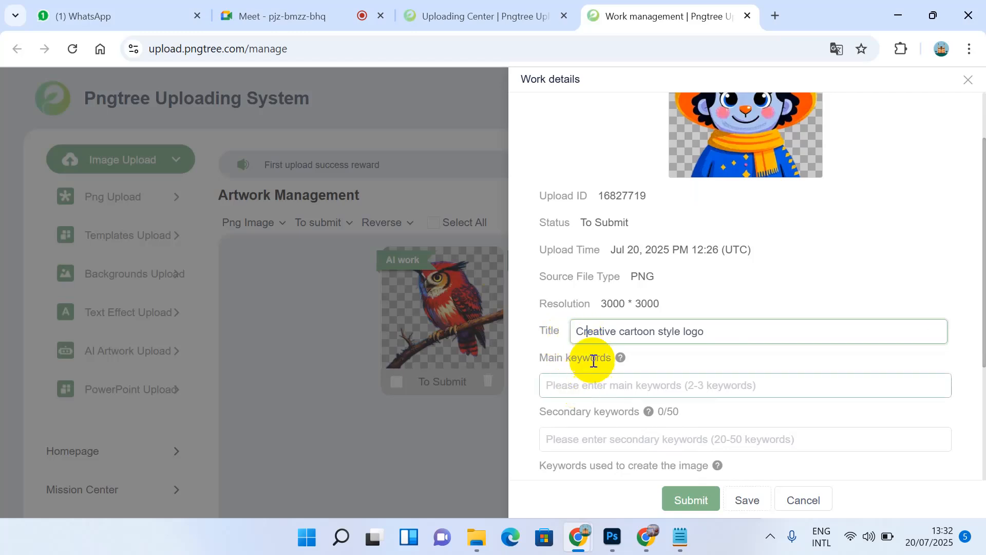
click(594, 391)
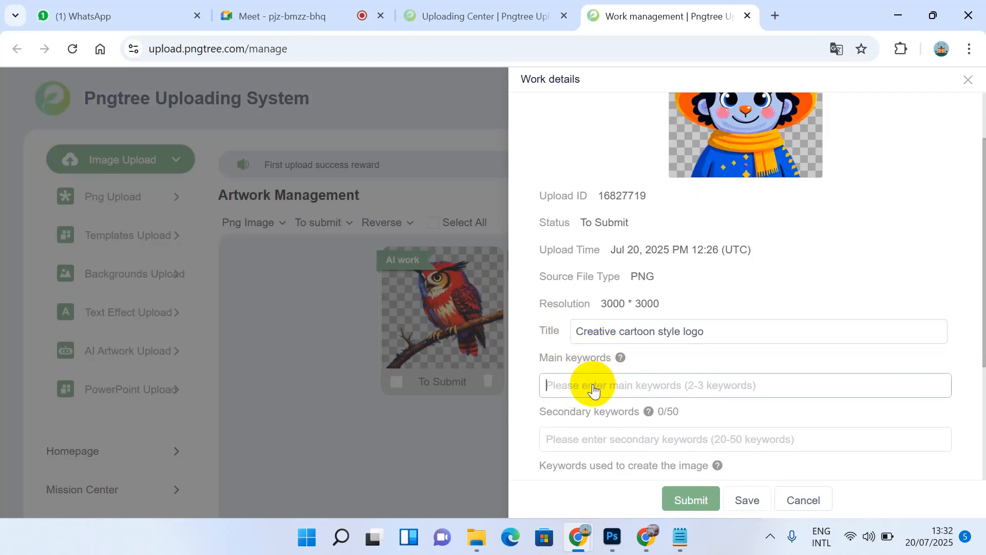
text(ca)
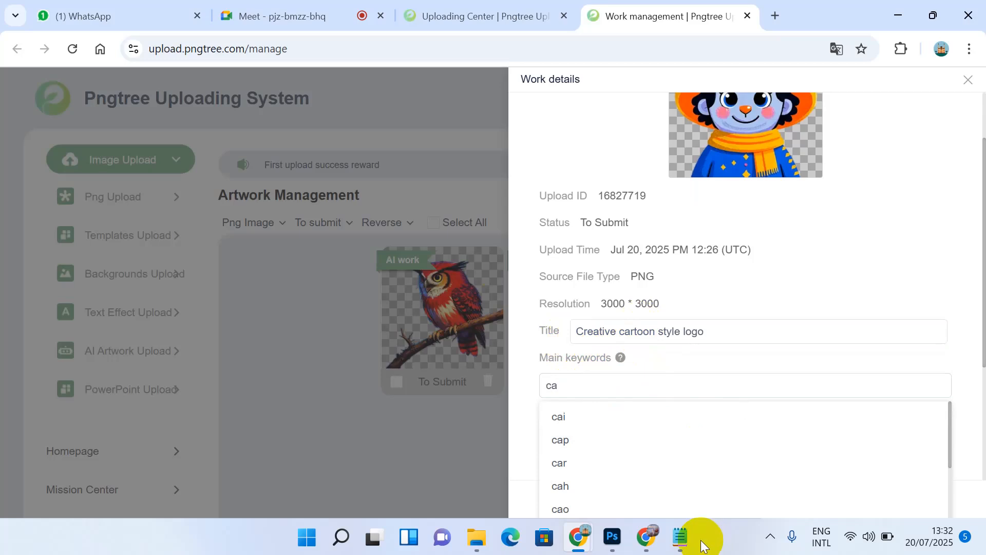
click(681, 535)
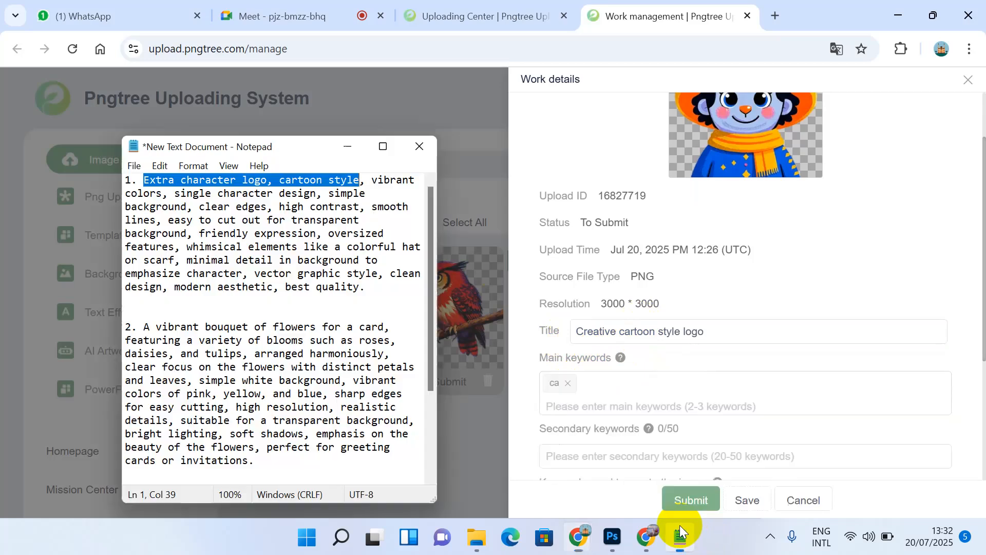
click(280, 183)
drag(280, 183, 322, 181)
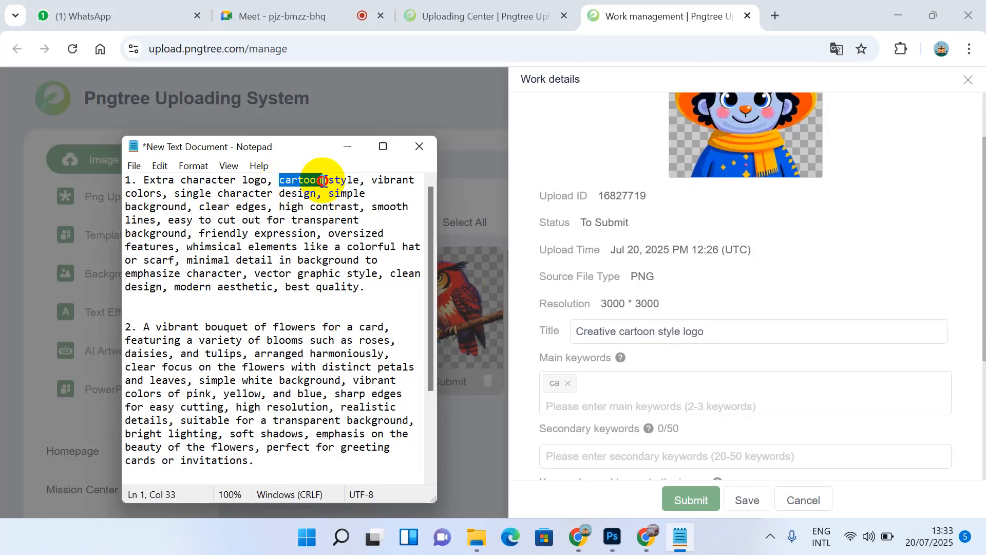
click(568, 387)
click(568, 383)
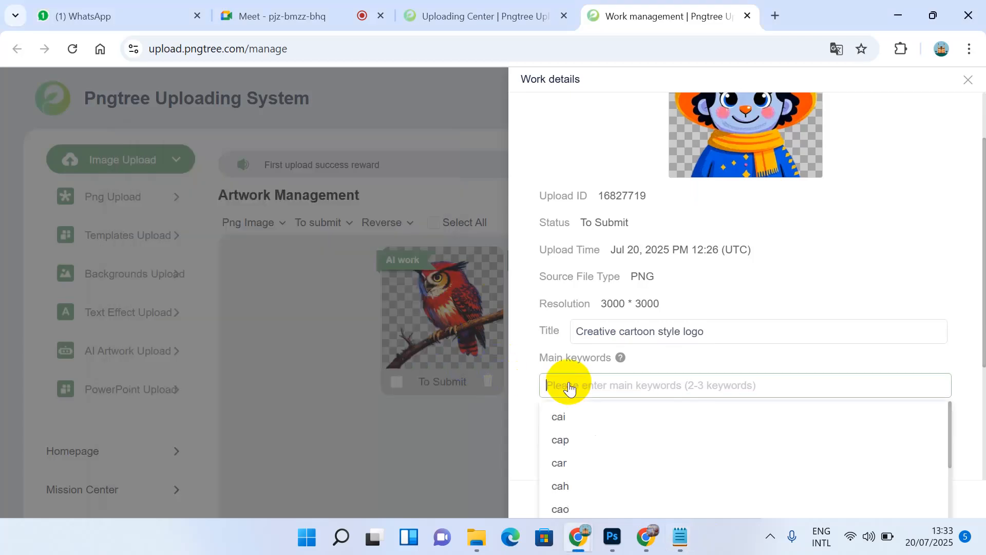
key(ctrl+v)
key(Return)
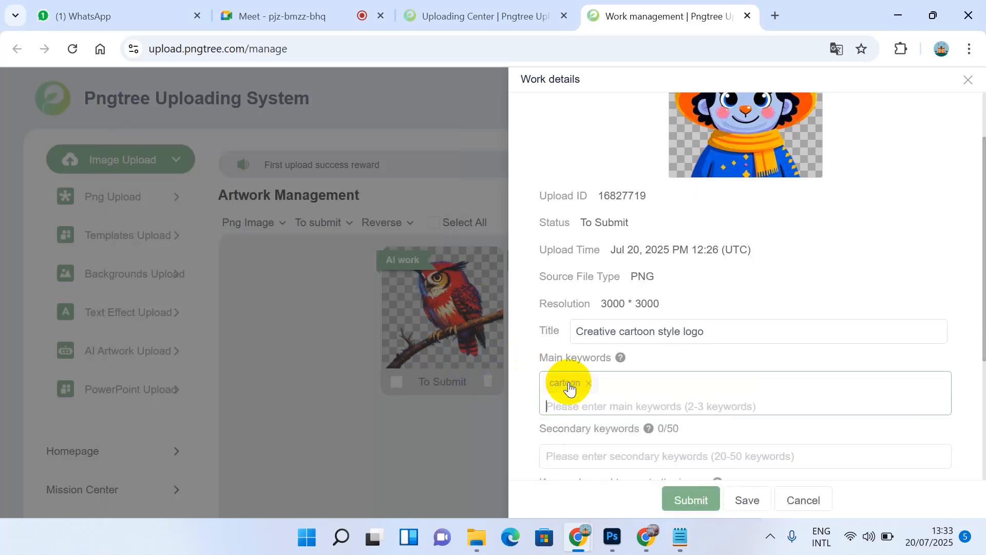
Step: Add 'character logo' and 'character design' from the prompt as Main keywords
click(684, 537)
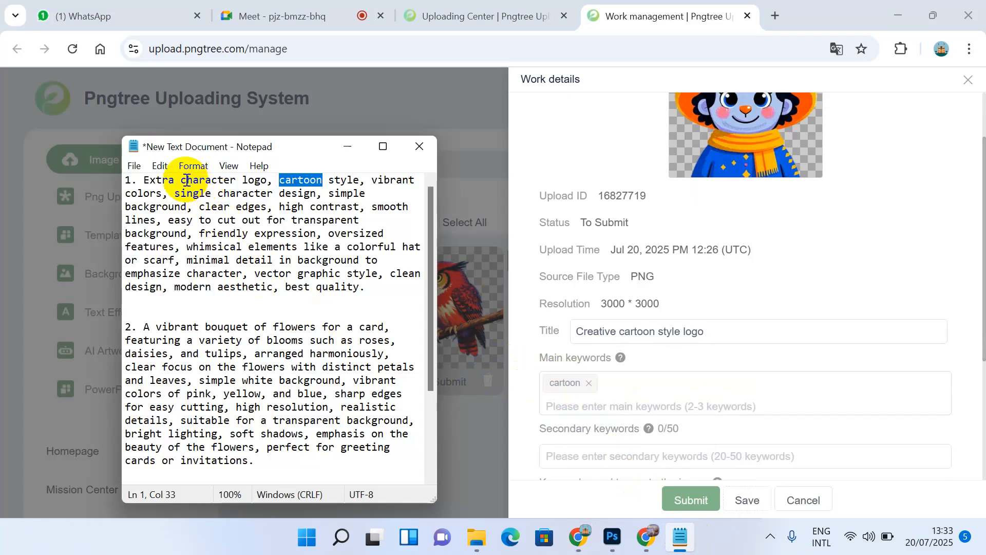
drag(182, 180, 265, 183)
key(ctrl+c)
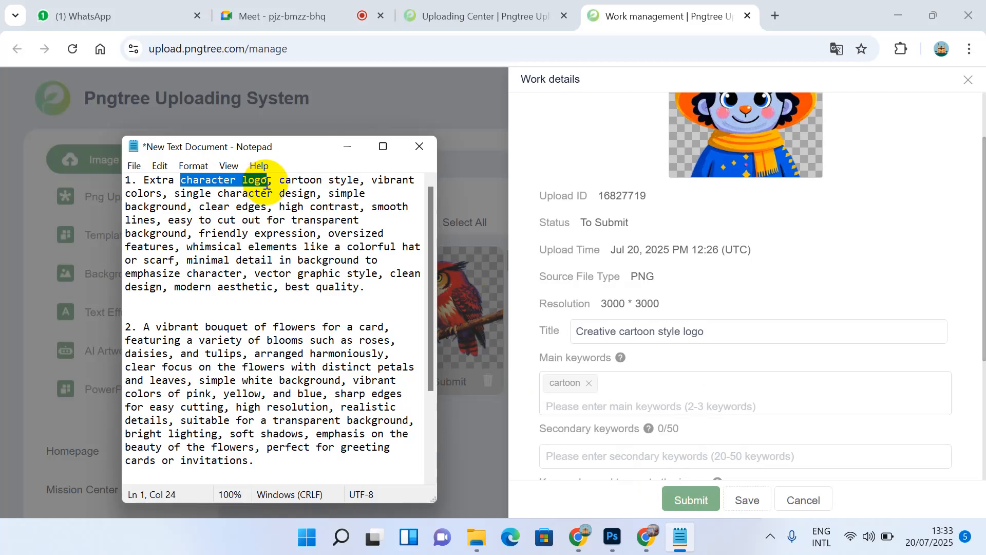
click(611, 401)
key(ctrl+v)
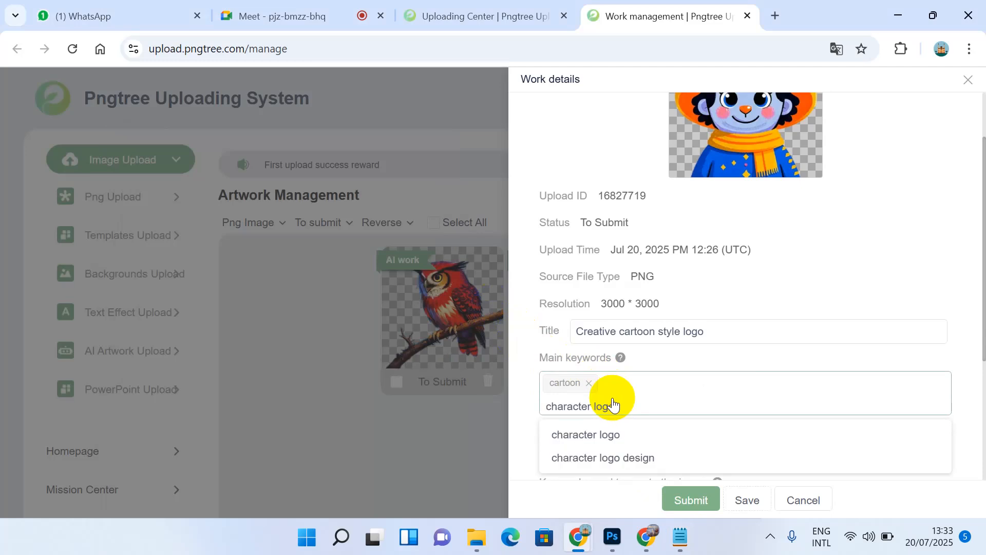
key(Return)
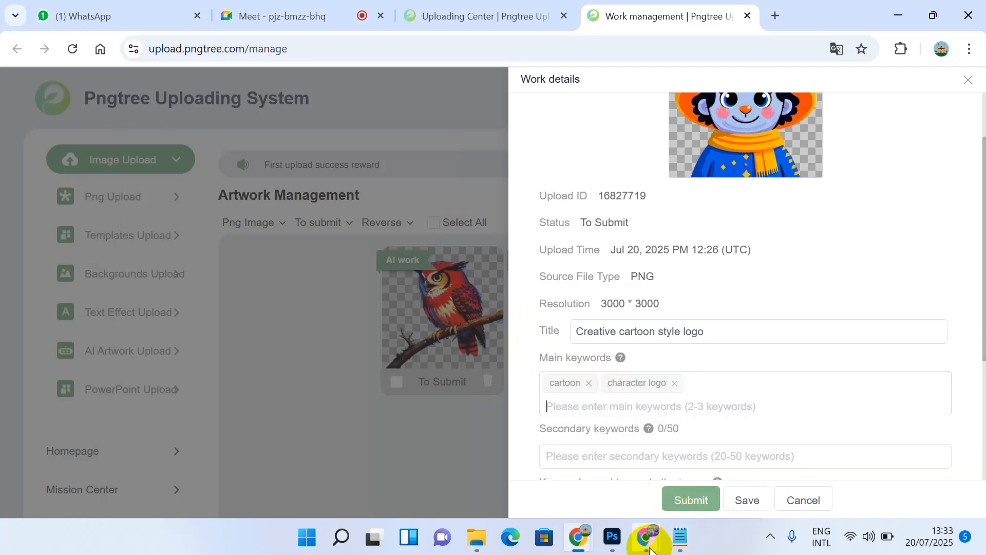
click(682, 548)
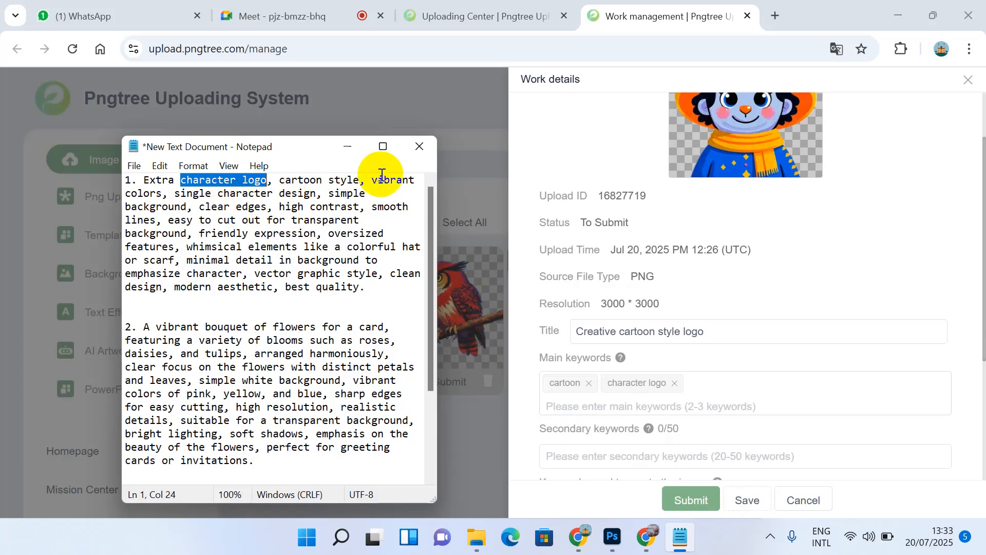
click(219, 194)
drag(220, 194, 314, 194)
key(ctrl+c)
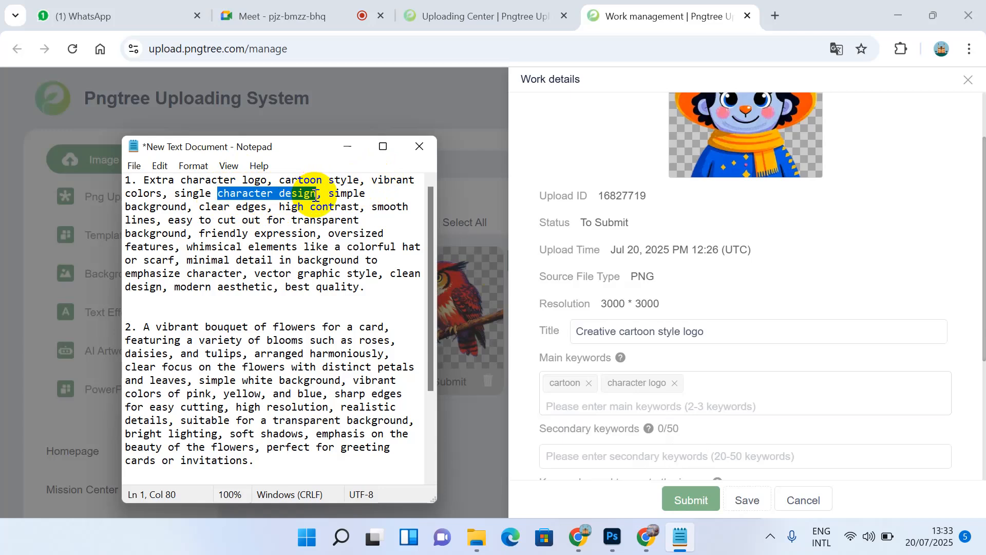
click(591, 410)
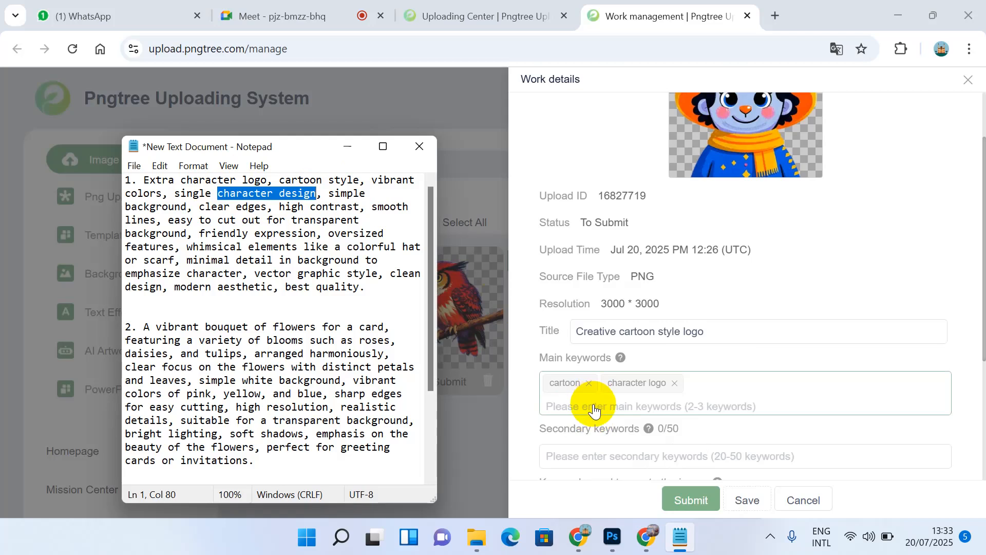
key(ctrl+v)
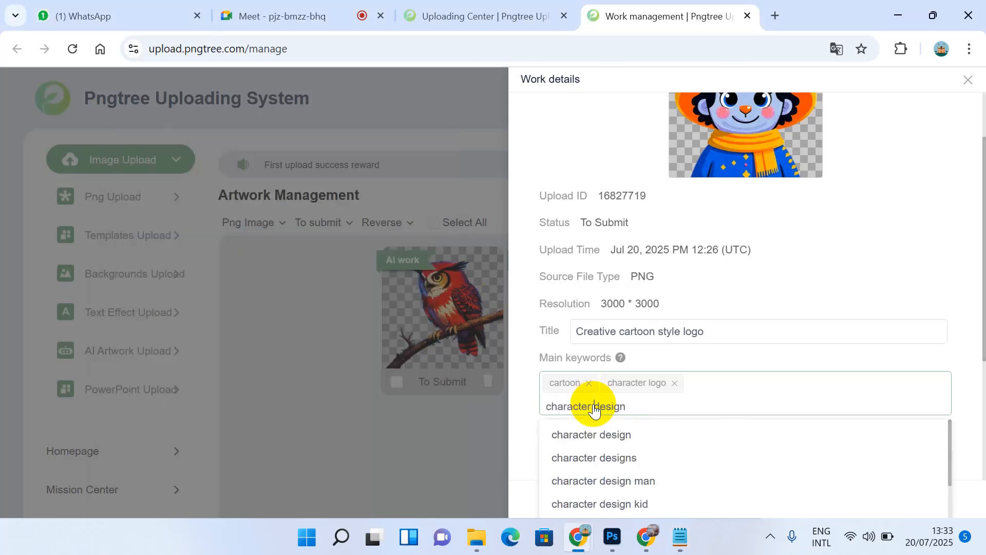
click(605, 441)
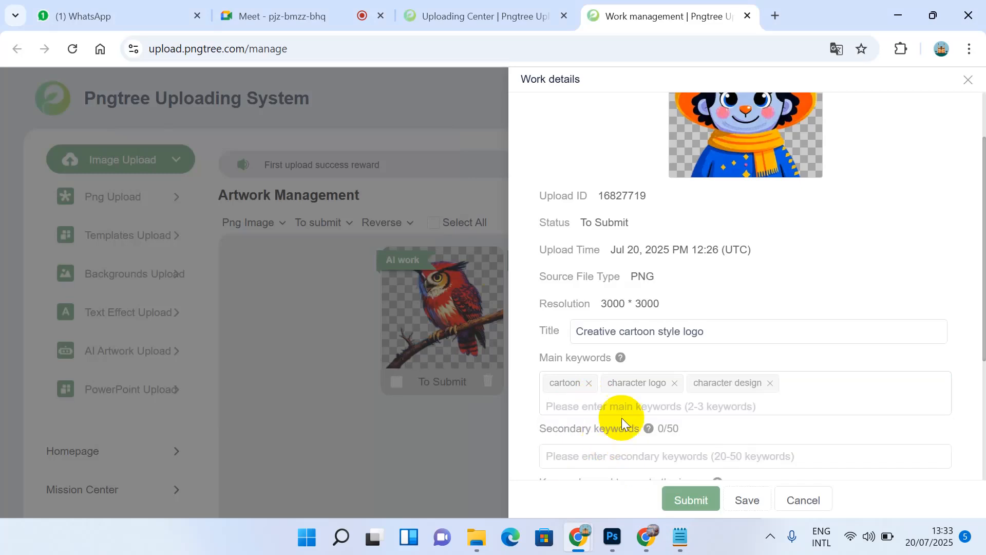
Step: Move on to the Secondary keywords field and bring up a new blank Google tab
scroll(700, 411, down, 1)
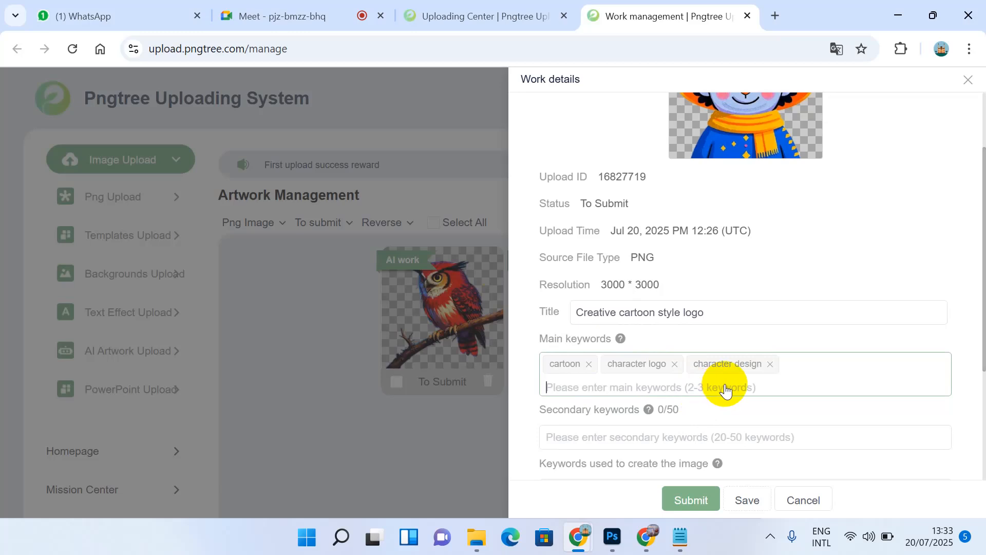
scroll(725, 388, down, 2)
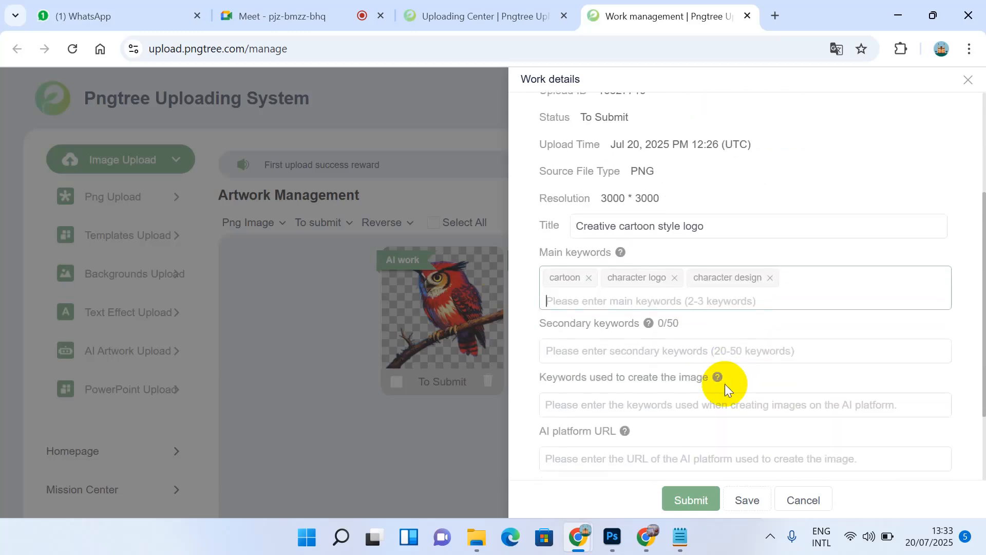
click(637, 360)
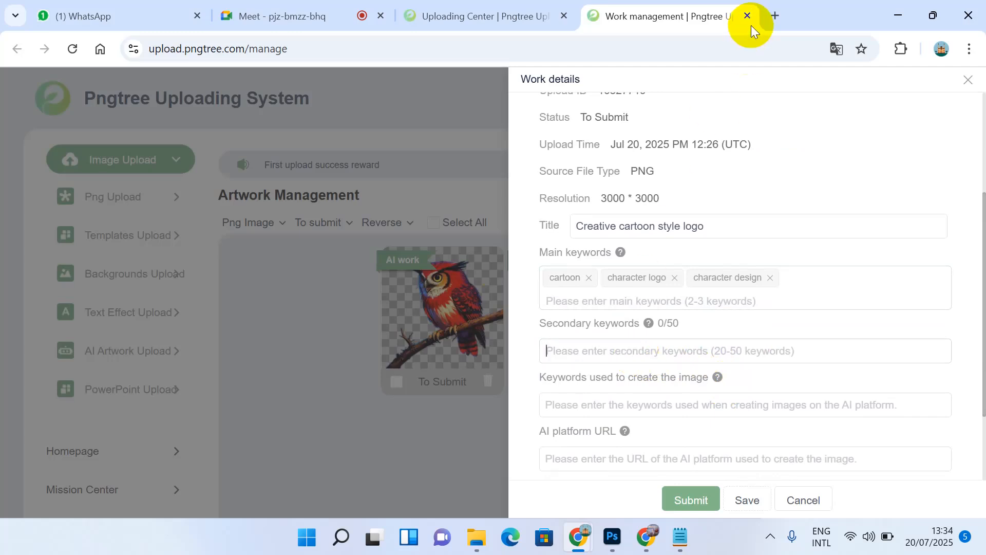
click(774, 16)
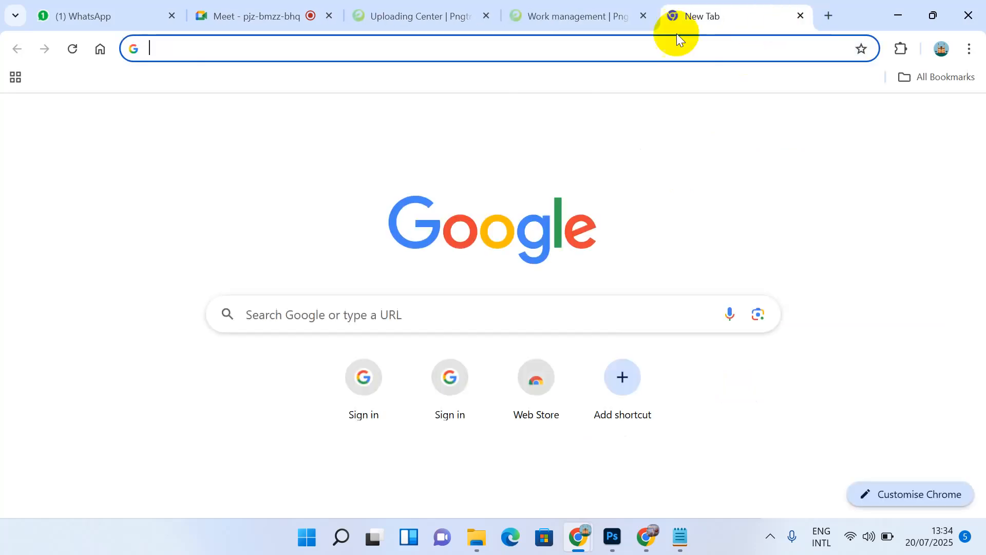
Step: Search for 'imstocker keyword' and open the ImStocker Microstock keyword tool (IMS Keyworder) page
click(586, 47)
text(im)
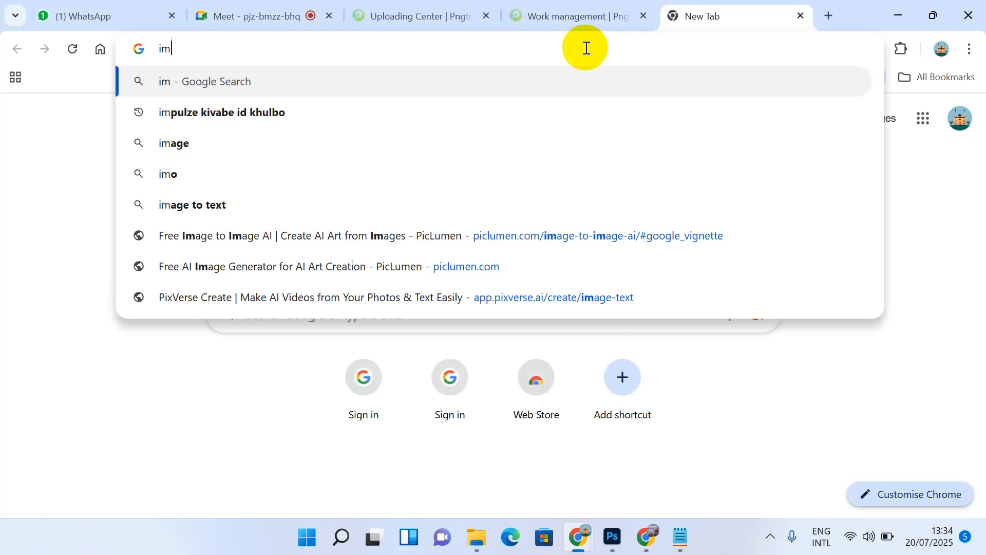
text(stock)
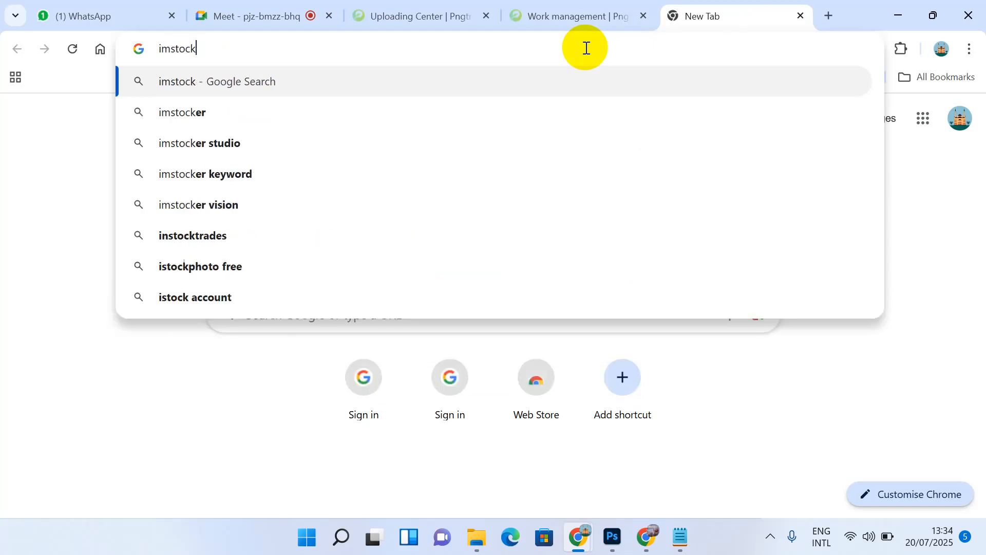
key(BackSpace)
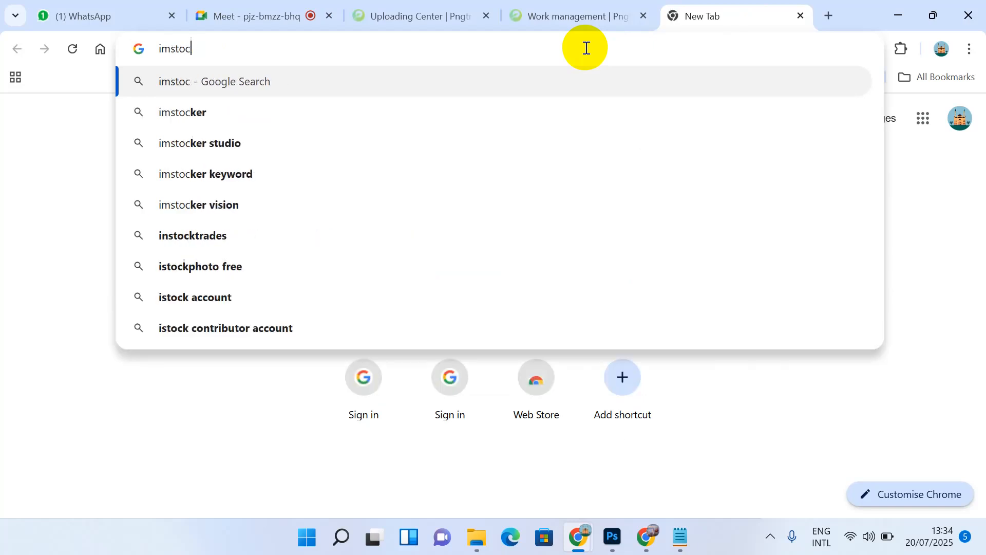
click(378, 166)
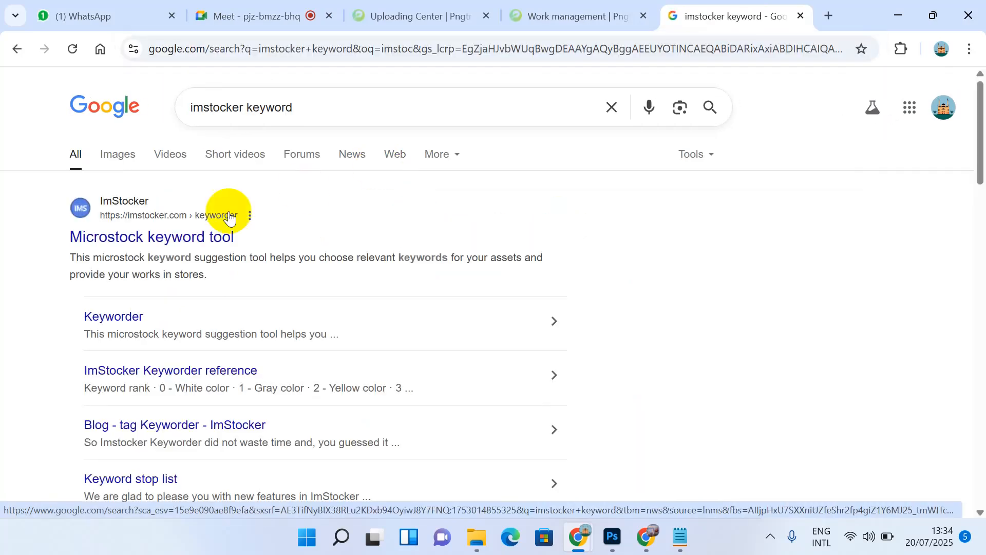
click(193, 232)
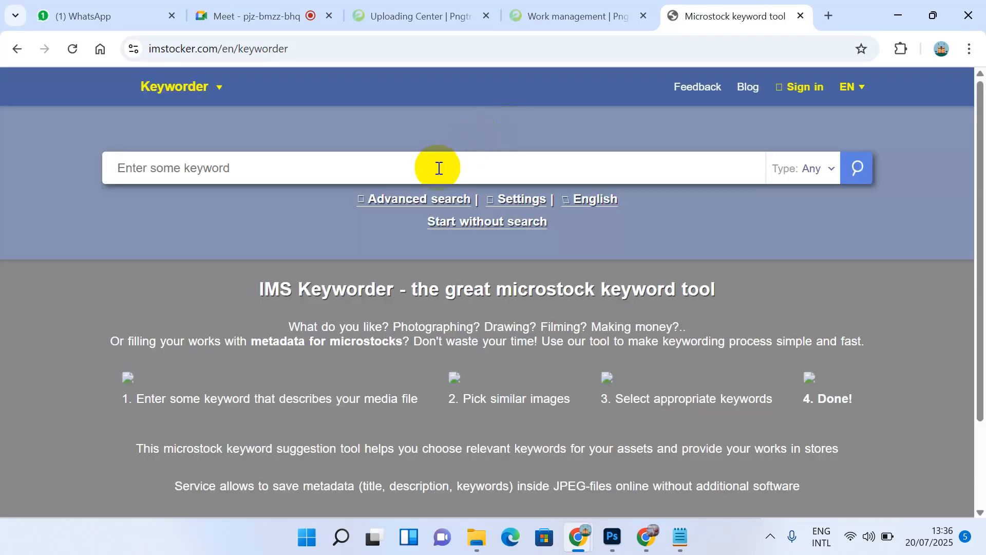
click(437, 168)
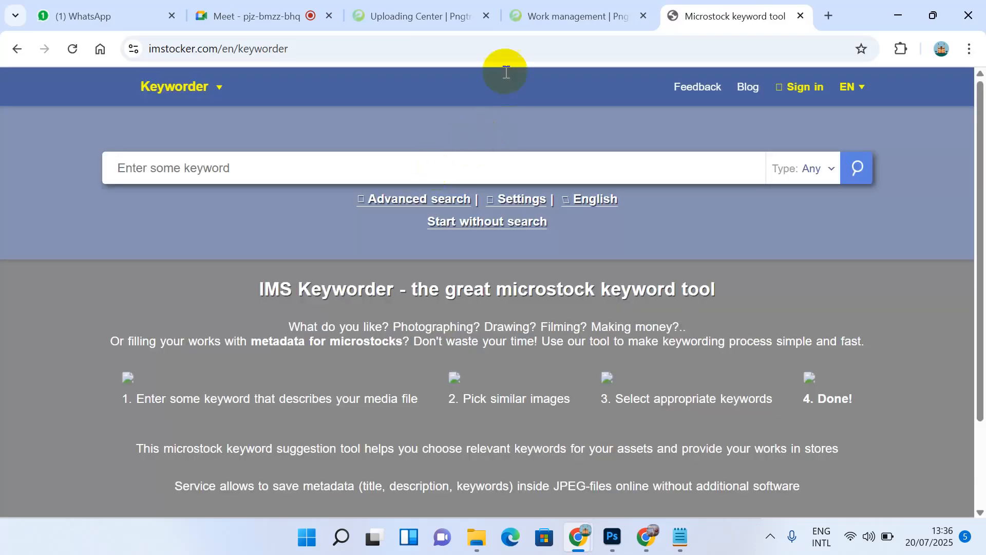
Step: Search IMS Keyworder for the prompt's opening phrases, starting 'character logo, cartoon style'
click(680, 537)
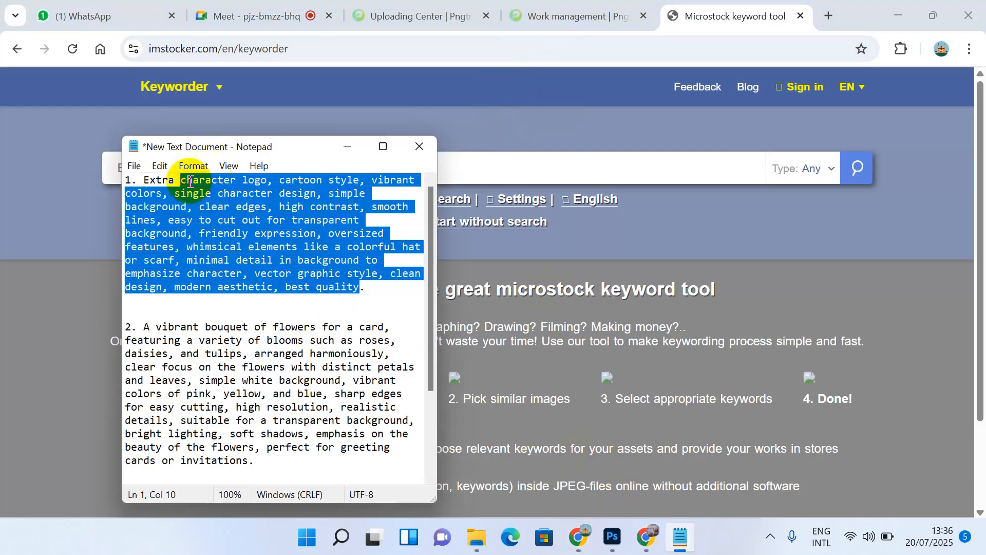
click(182, 178)
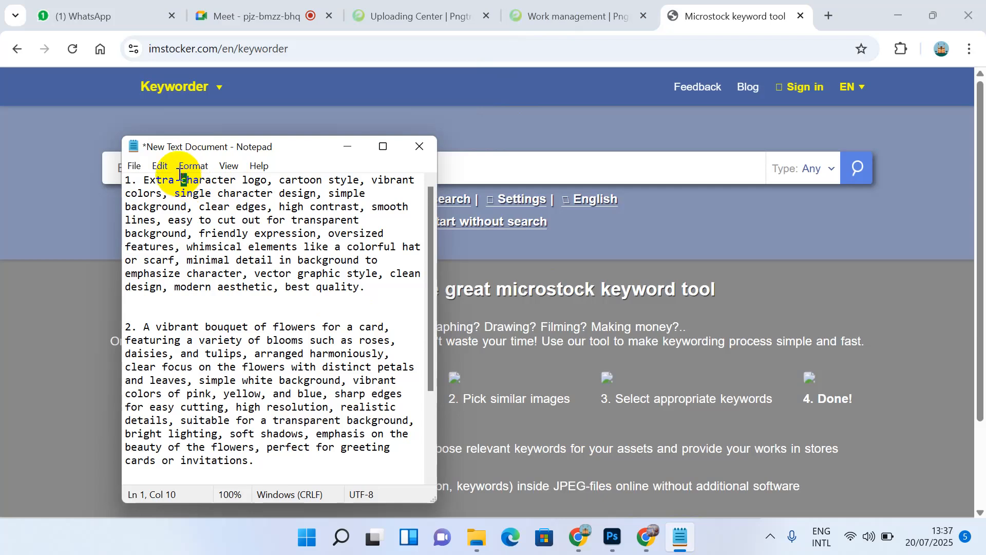
drag(183, 177, 317, 193)
key(ctrl+c)
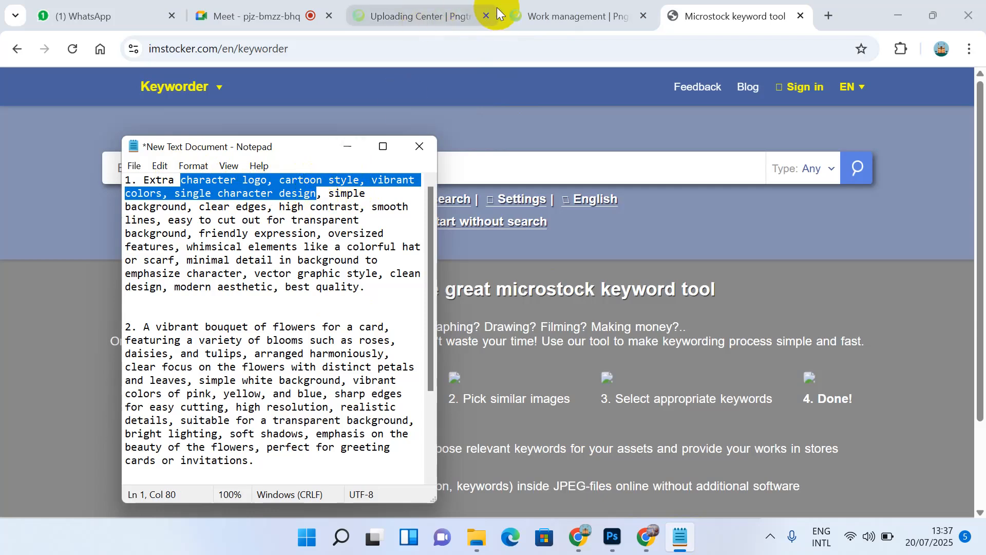
click(510, 165)
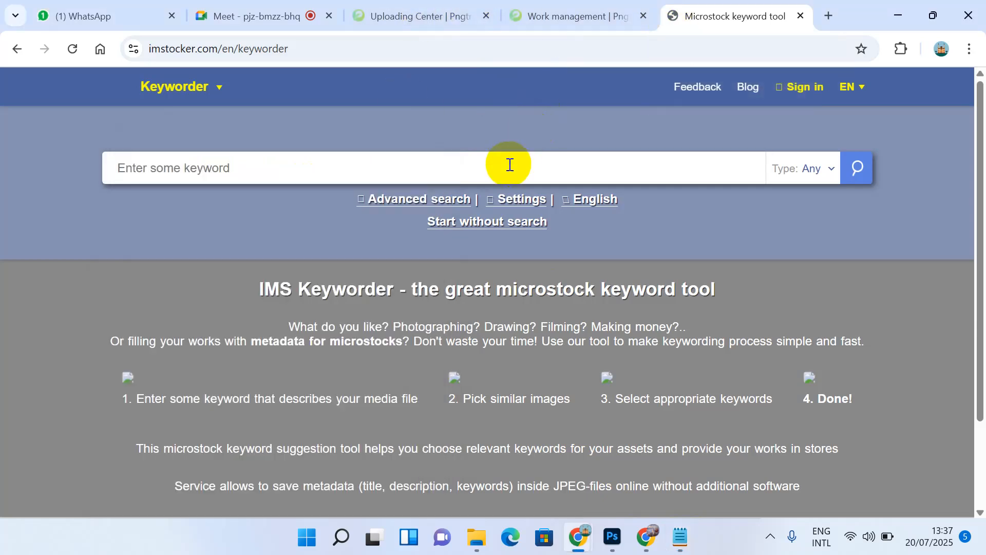
key(ctrl+v)
key(Return)
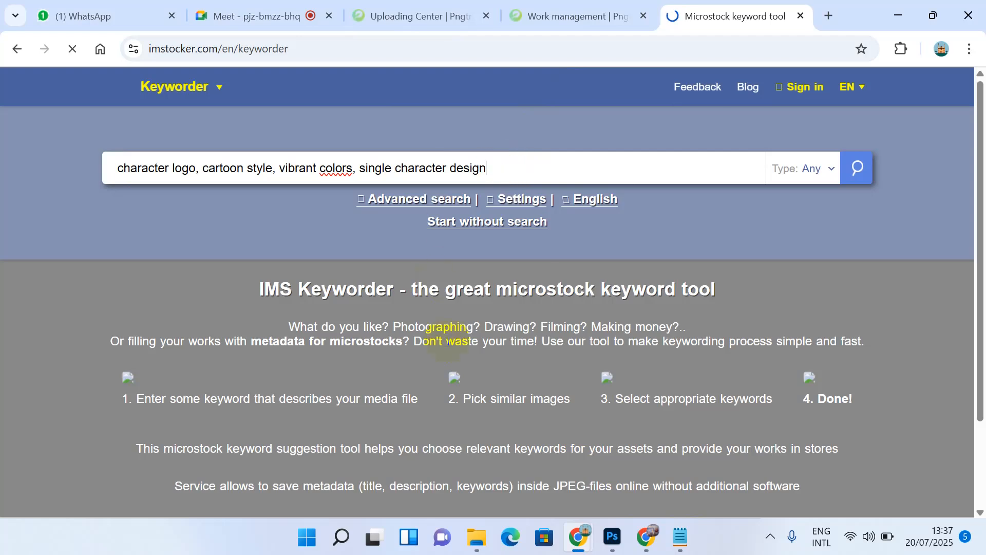
click(681, 537)
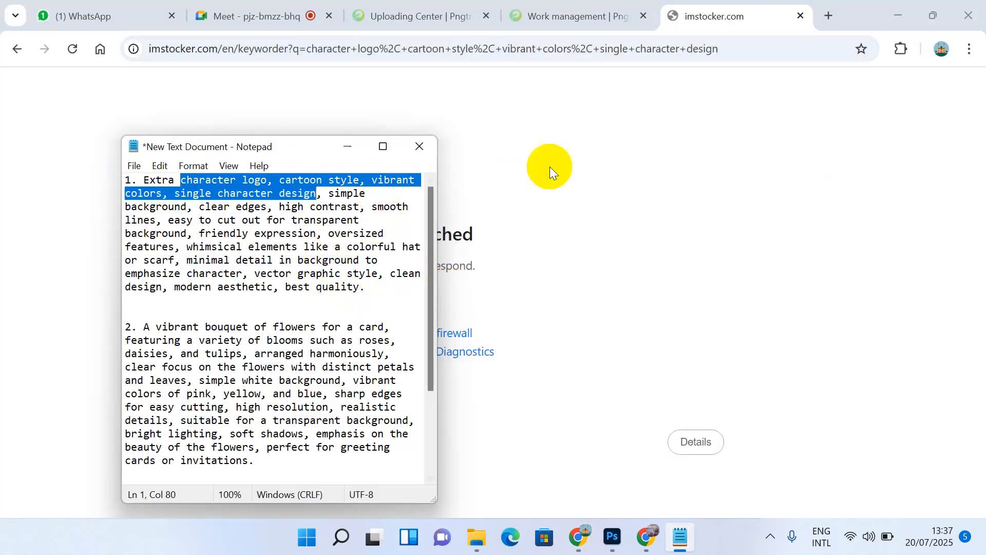
click(598, 11)
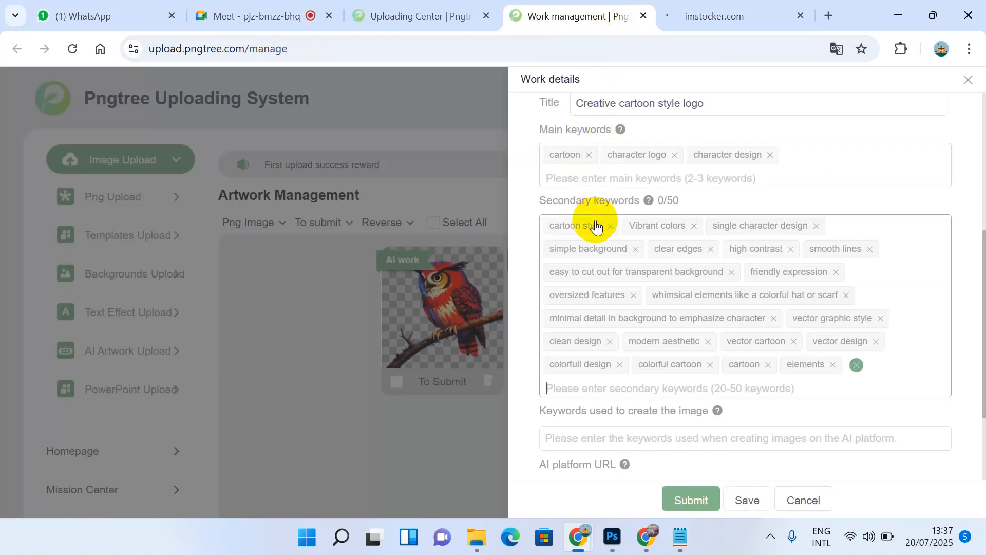
Step: Review the Pngtree Work details fields and the keyword results, then focus the creation-keywords field
click(645, 226)
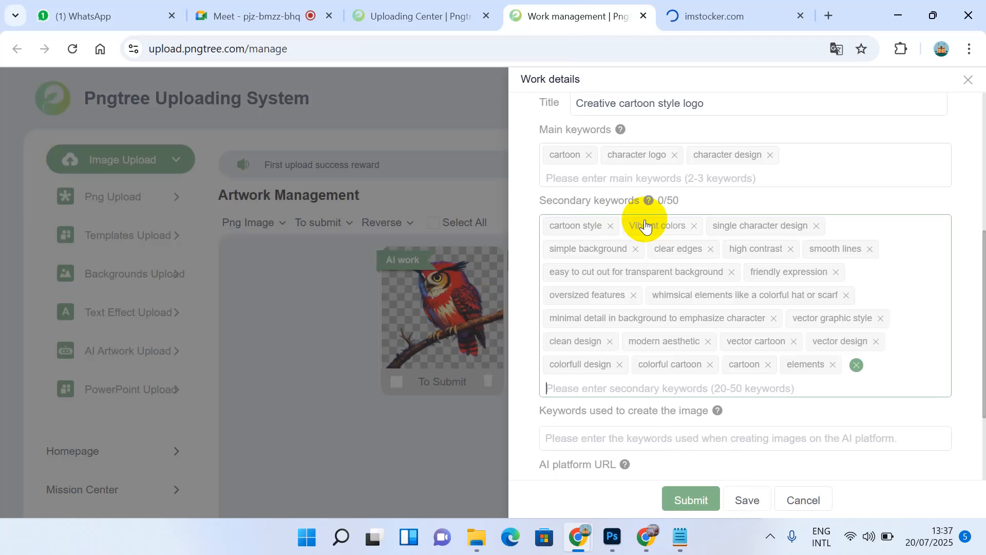
scroll(565, 245, up, 2)
scroll(565, 244, up, 1)
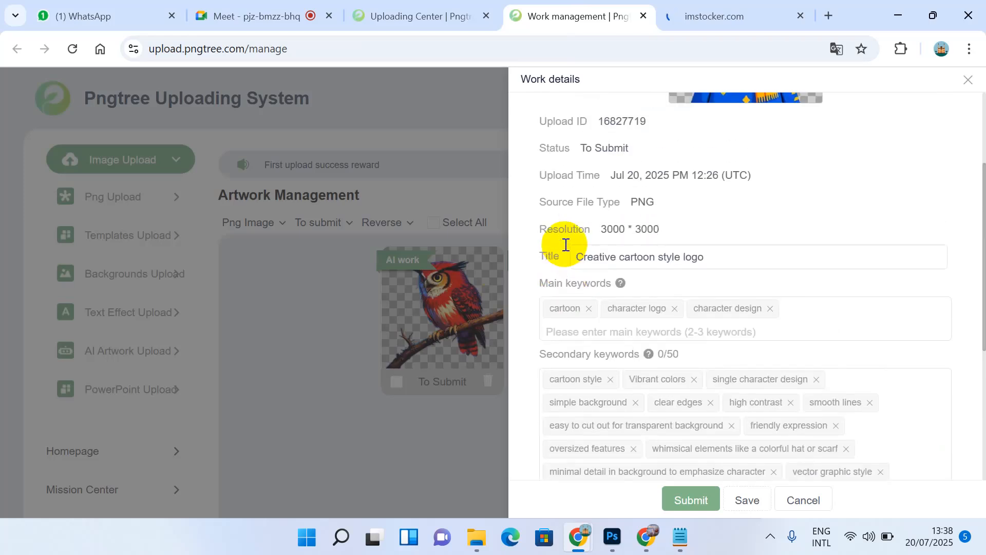
click(578, 254)
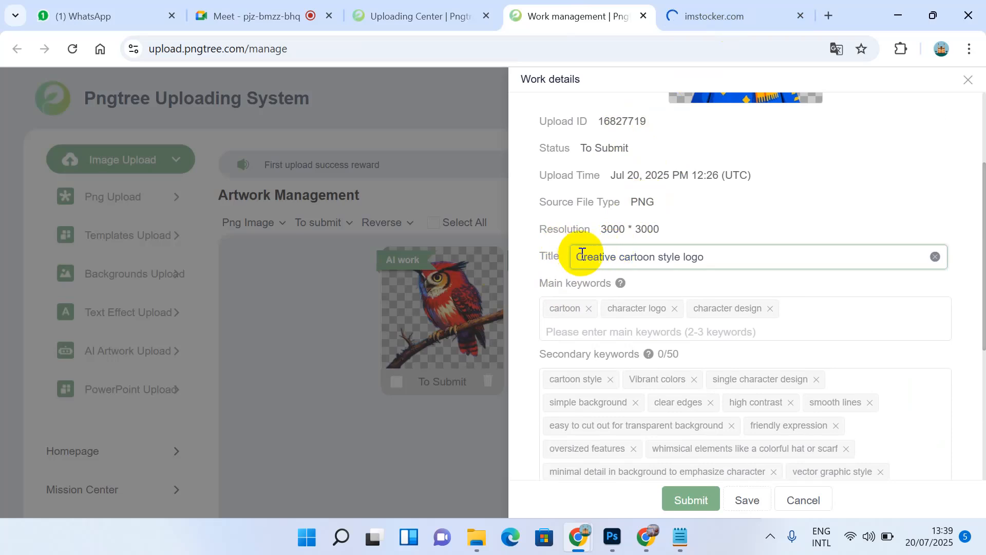
scroll(580, 254, down, 1)
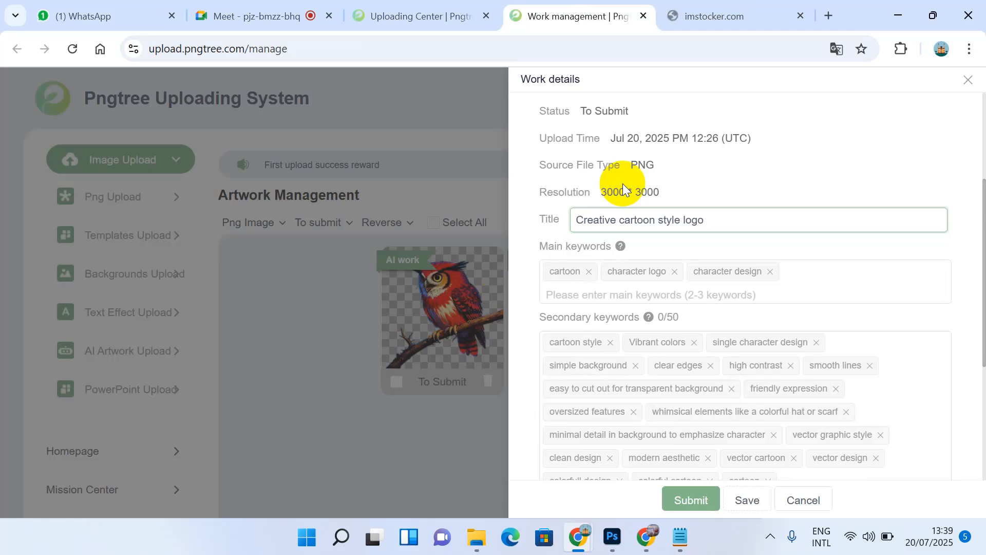
scroll(623, 184, down, 2)
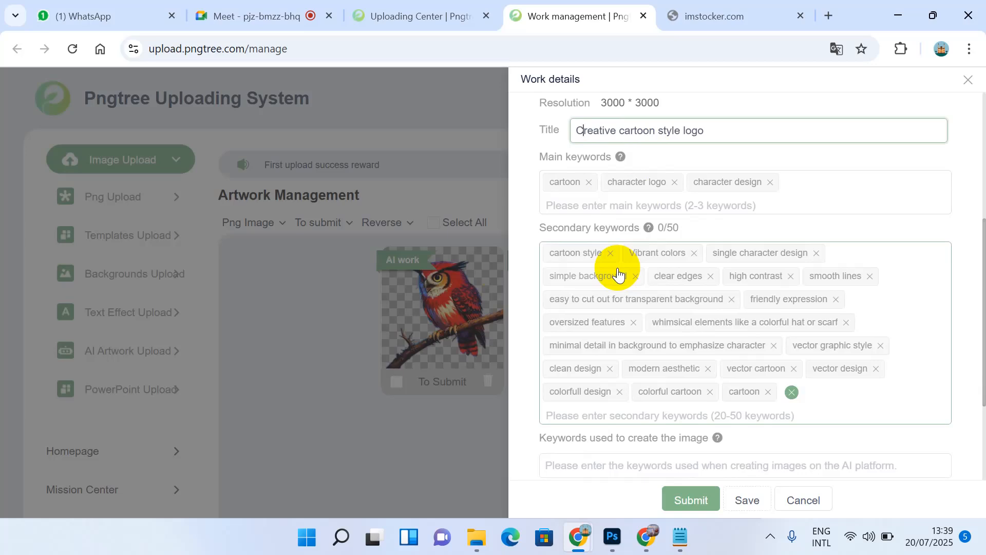
click(715, 6)
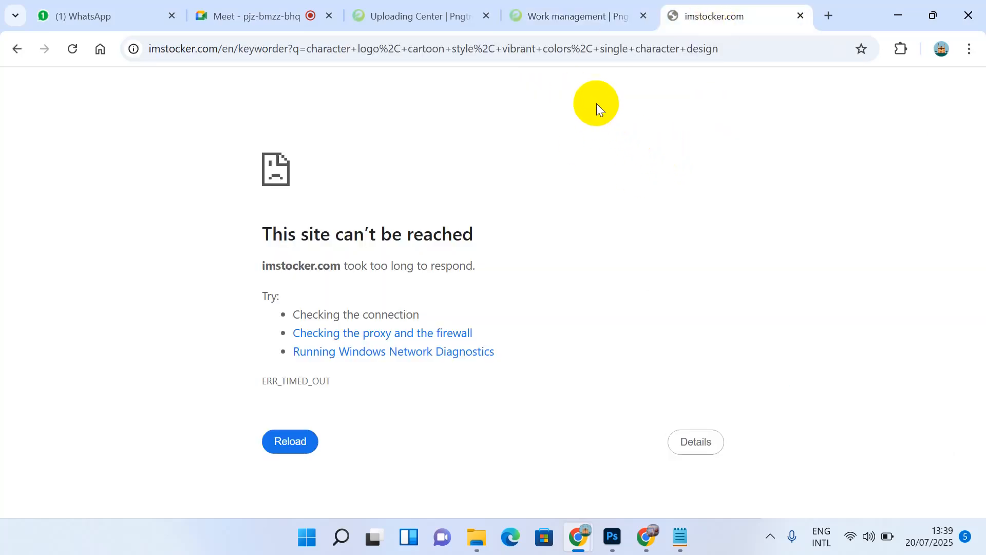
click(584, 6)
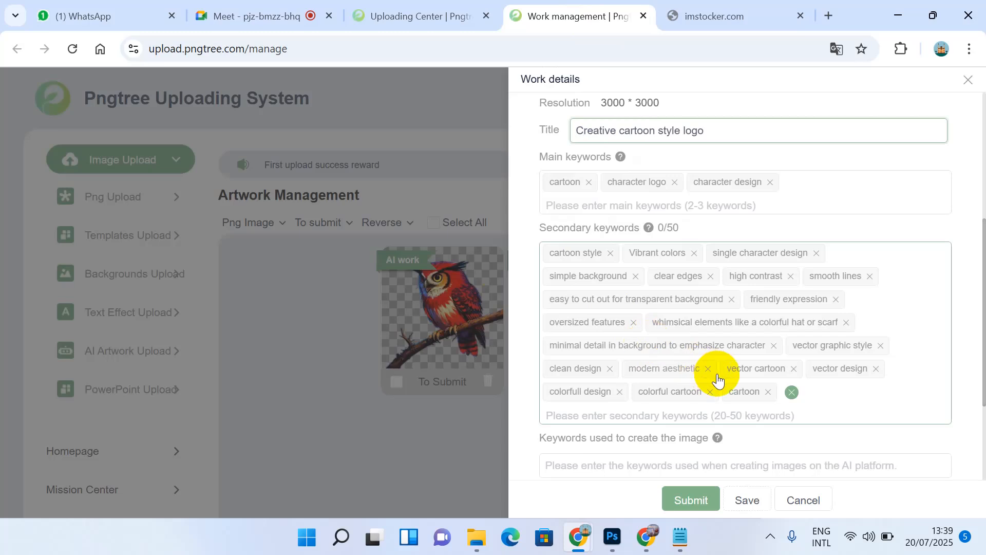
scroll(716, 375, down, 3)
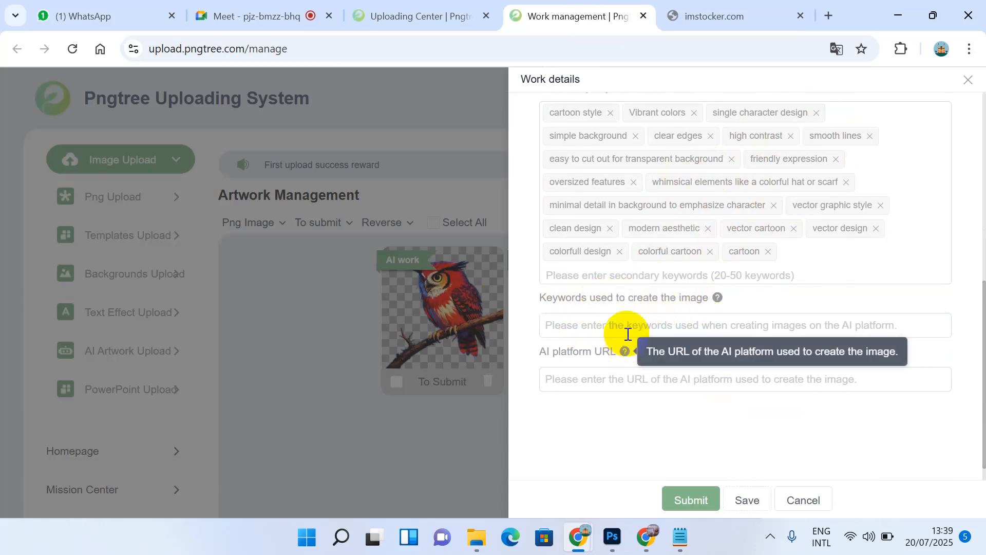
click(642, 322)
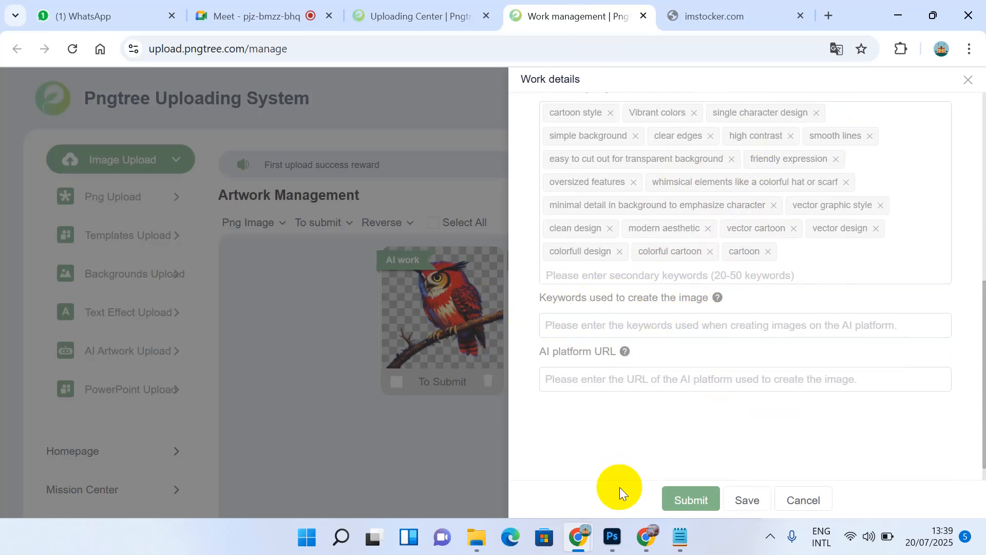
Step: Paste the full first prompt from Notepad into 'Keywords used to create the image'
click(679, 544)
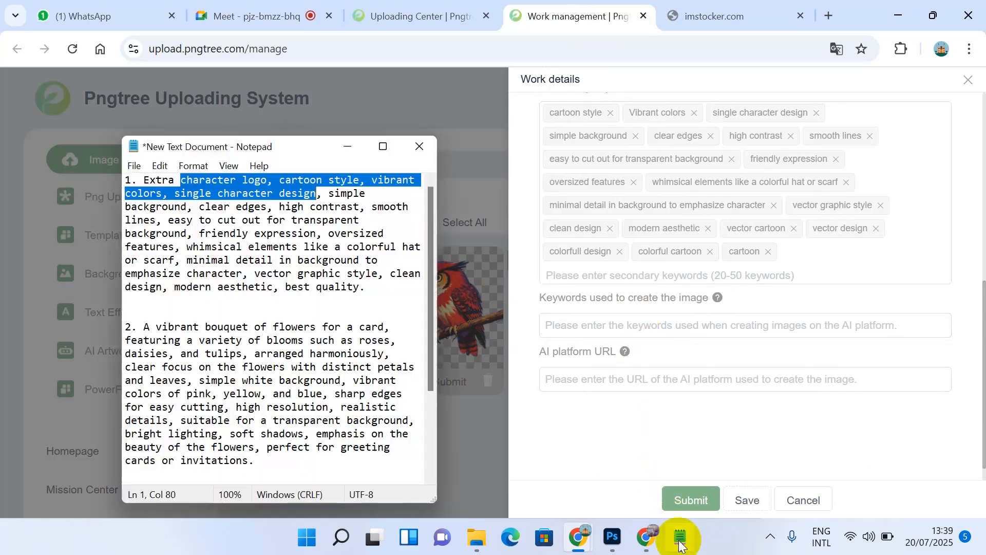
drag(377, 298, 142, 181)
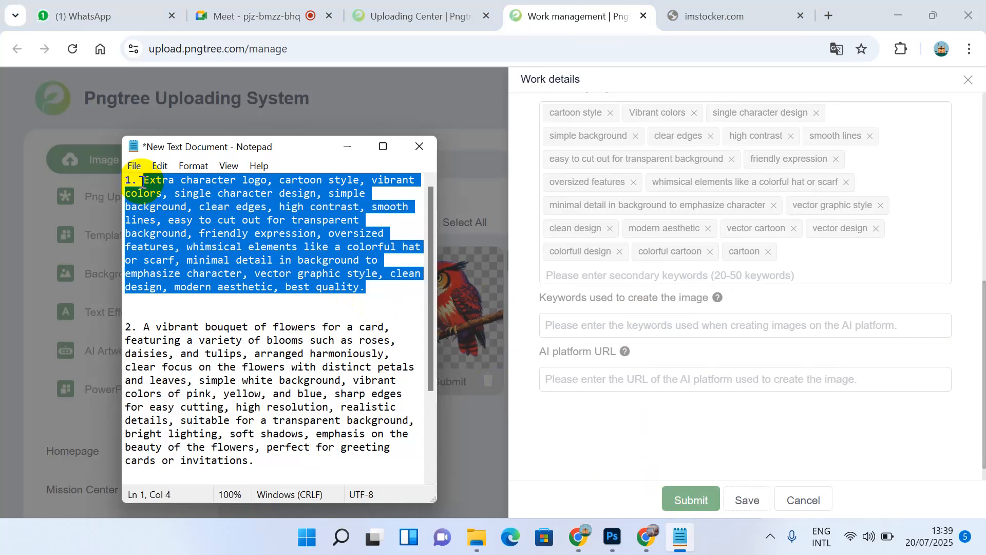
click(552, 318)
key(ctrl+v)
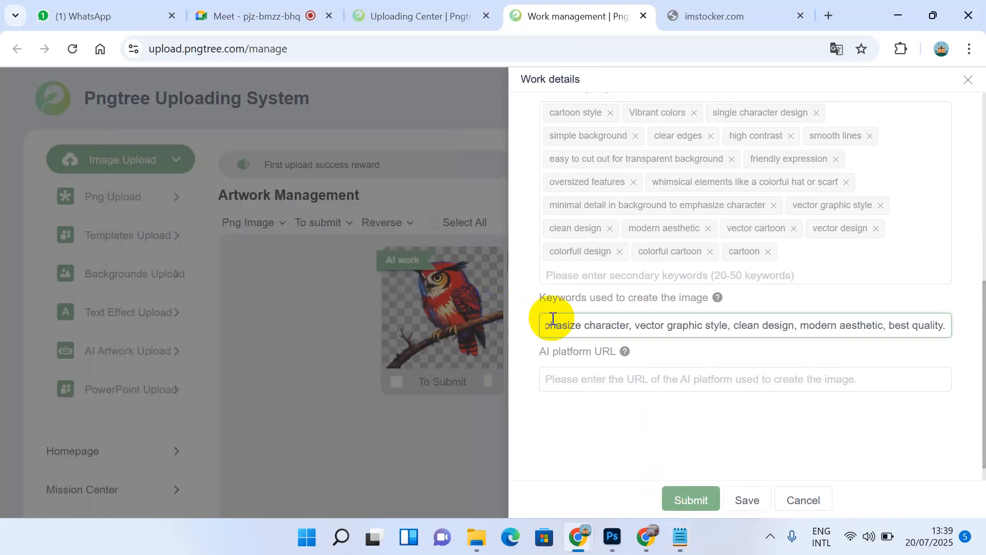
click(580, 379)
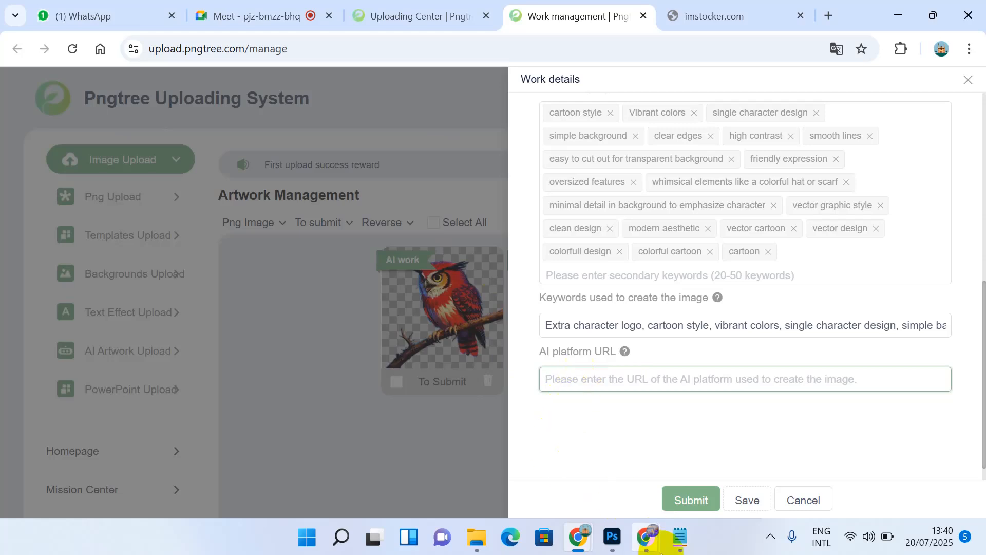
click(649, 545)
Step: Open the Pngtree AI PNG generator page from the Pngtree home page
click(569, 462)
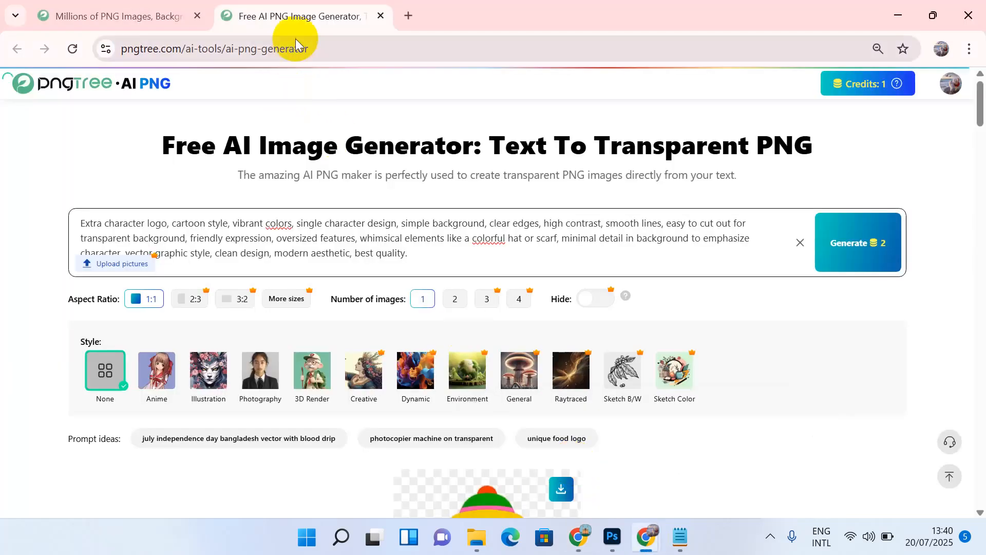
double_click(343, 51)
key(Return)
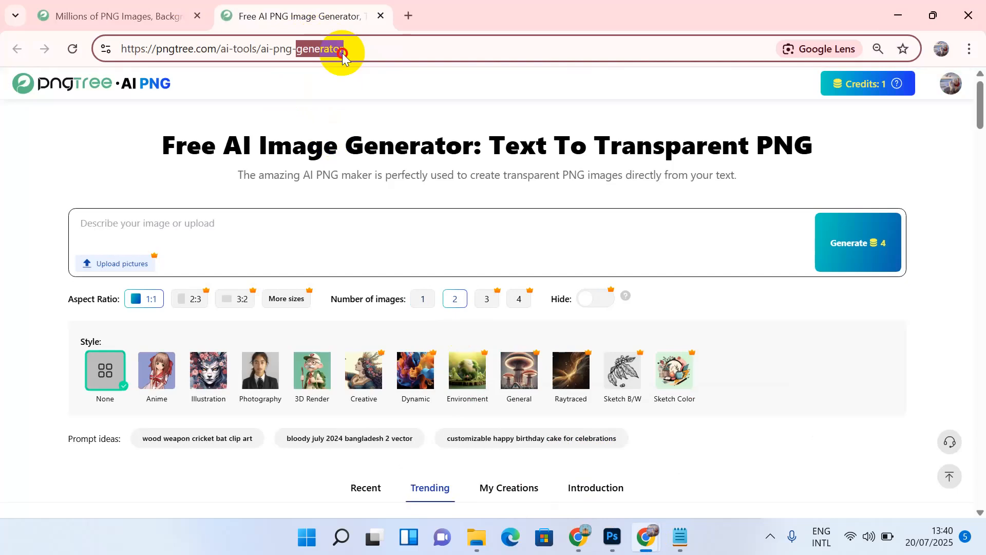
click(342, 54)
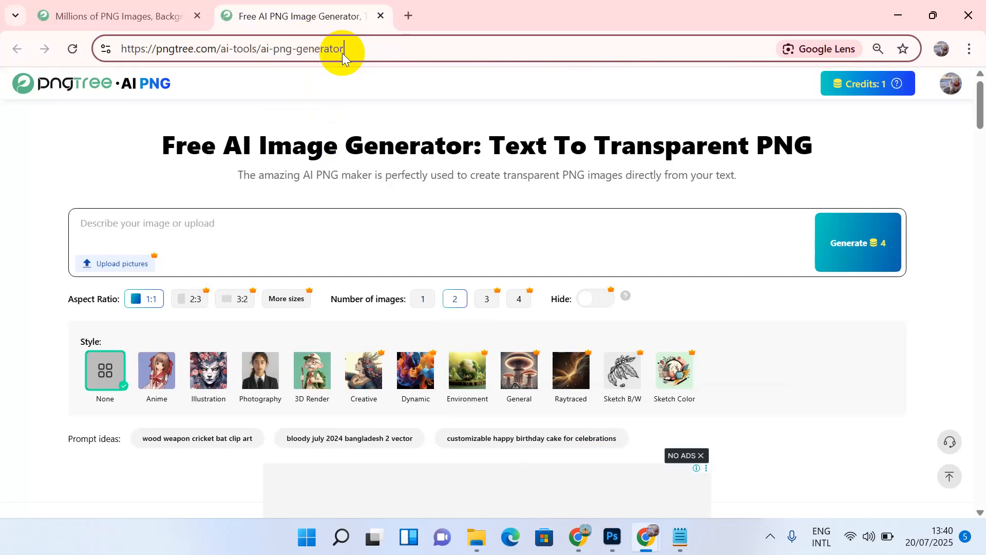
click(135, 88)
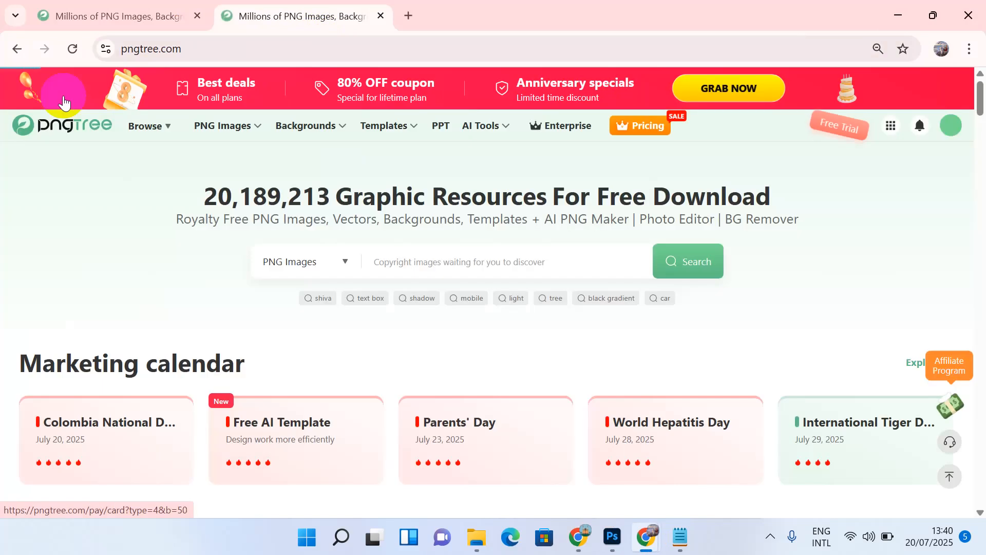
mouse_move(157, 128)
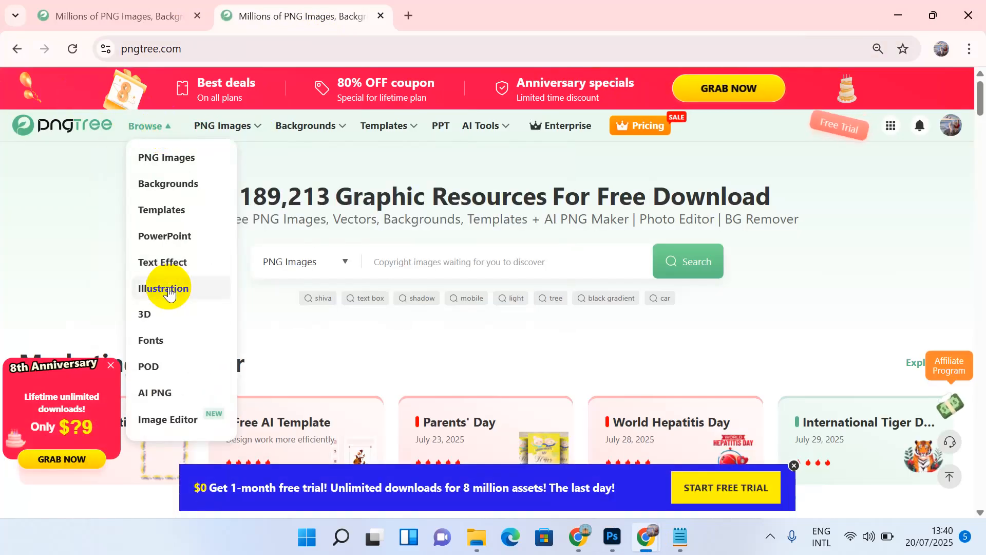
click(156, 396)
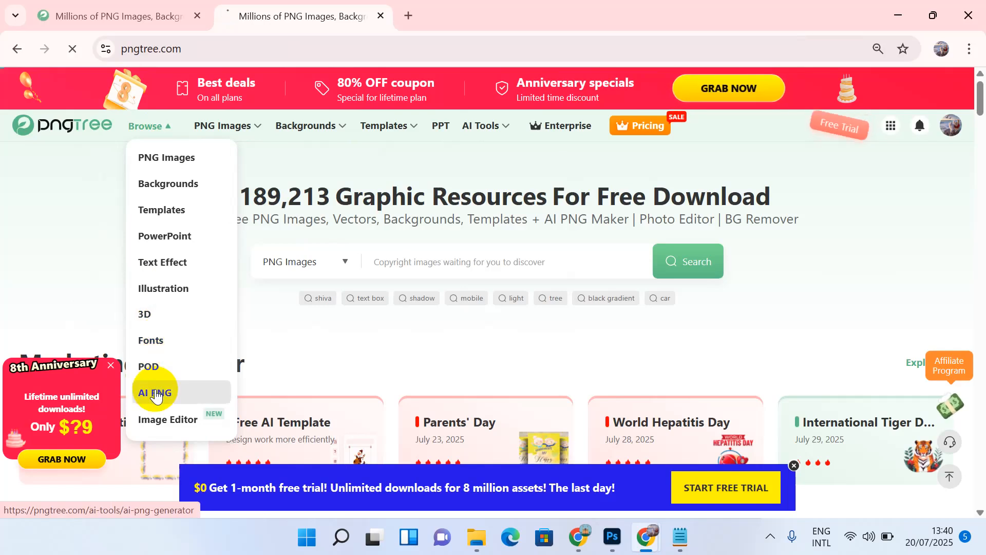
click(335, 39)
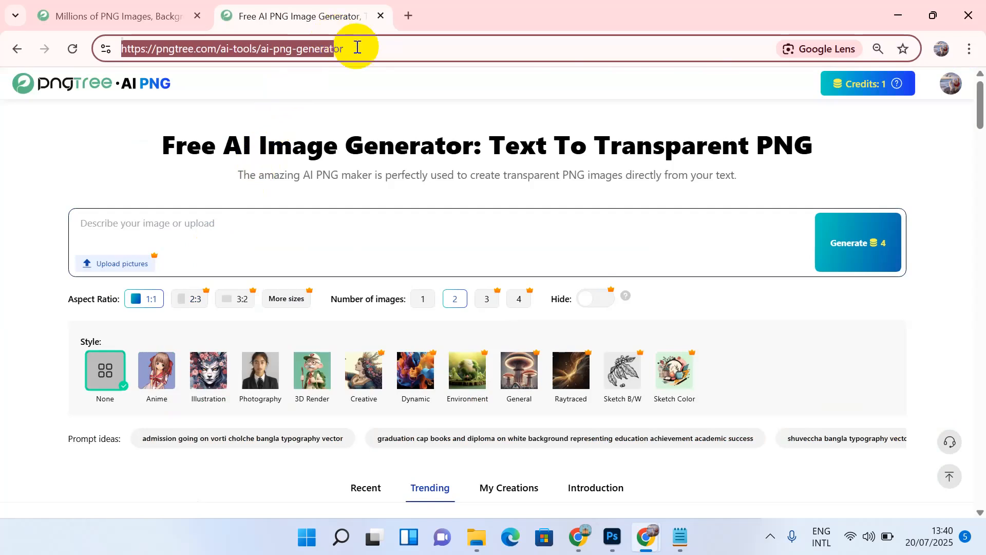
double_click(357, 47)
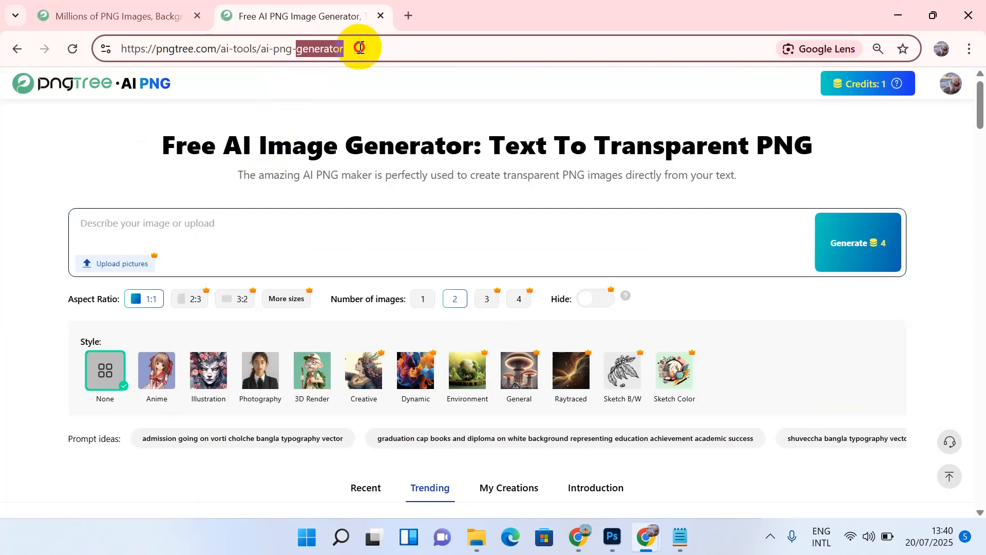
click(360, 47)
click(122, 48)
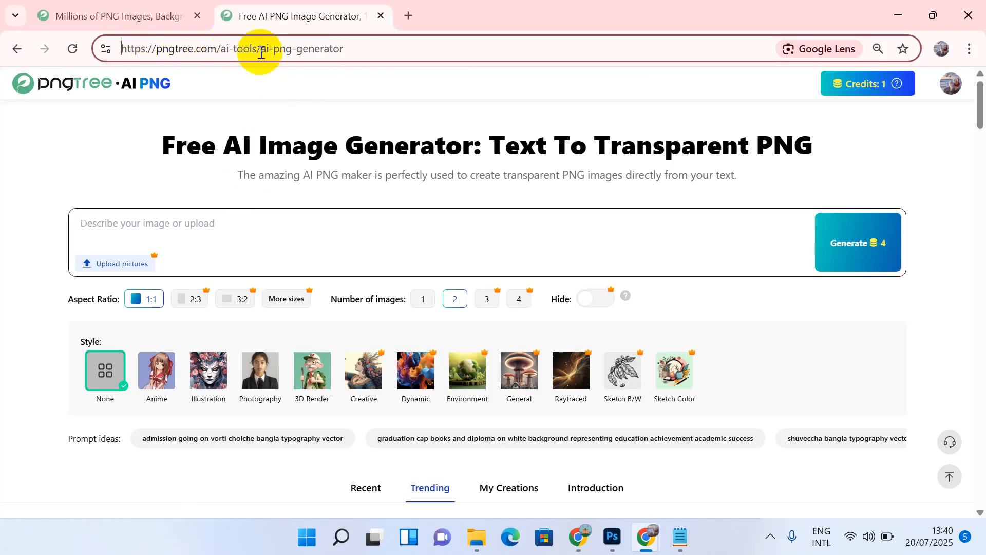
double_click(376, 47)
click(376, 48)
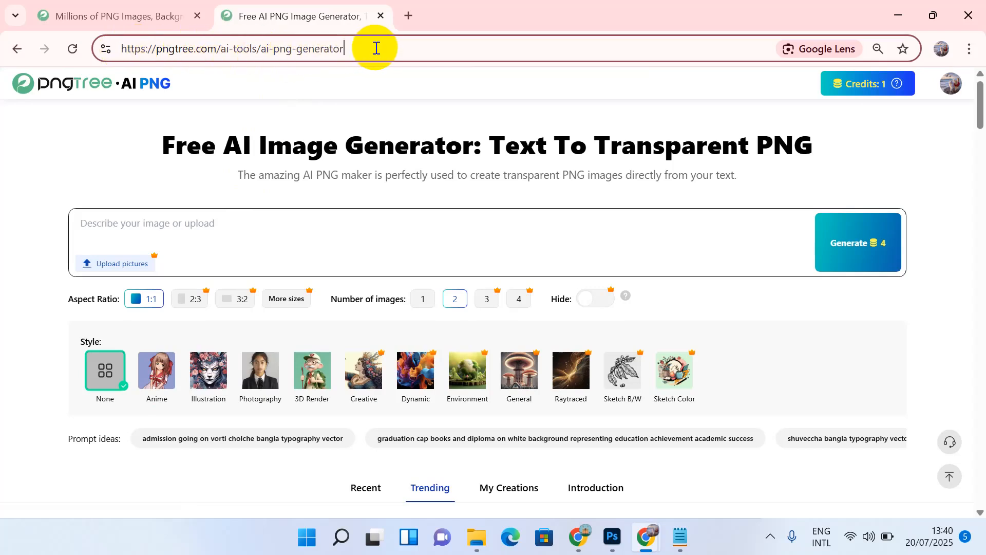
drag(376, 45, 126, 45)
key(ctrl+c)
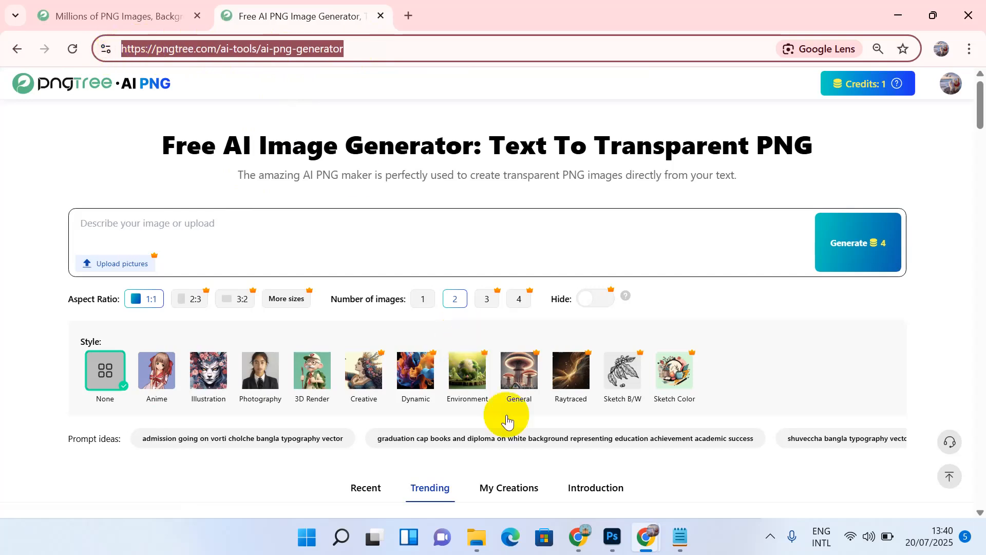
mouse_move(579, 542)
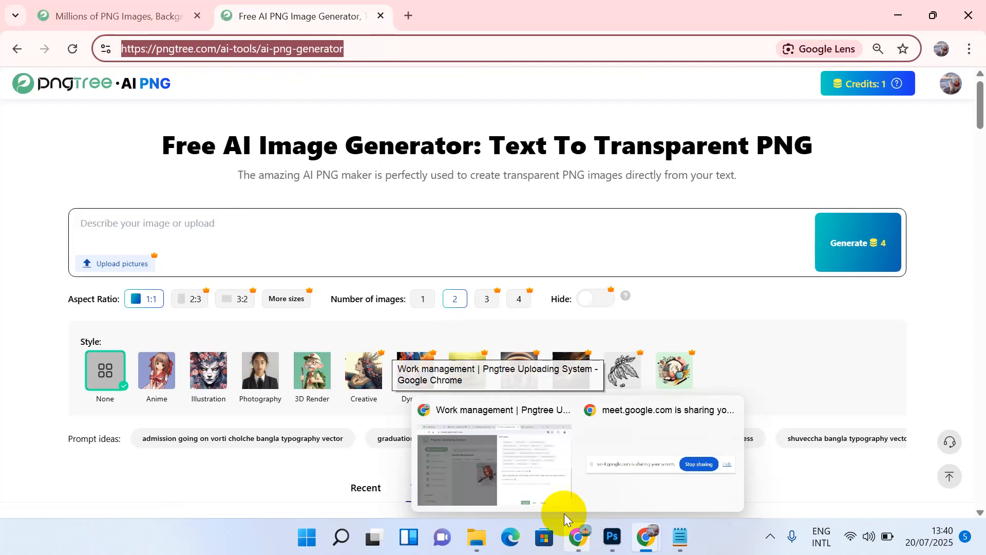
click(519, 478)
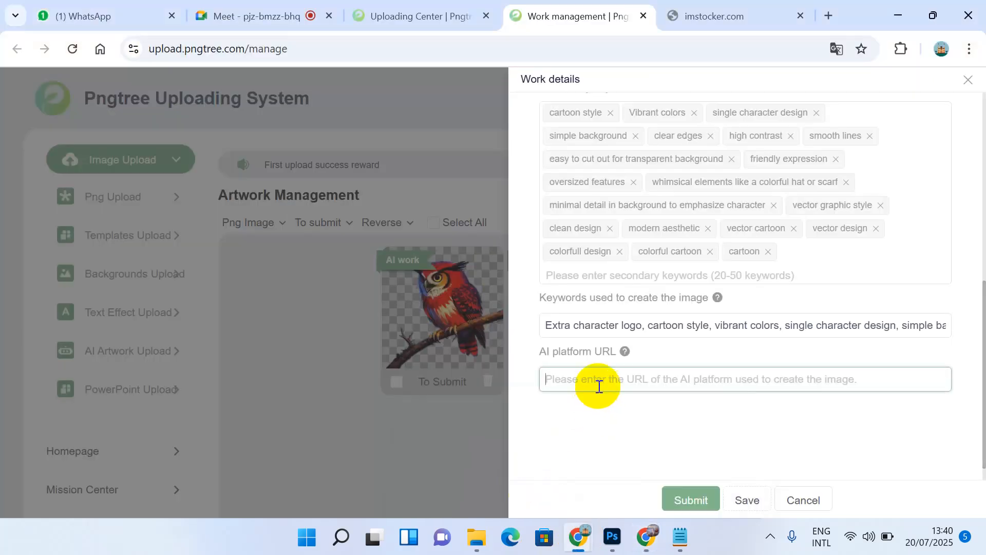
Step: Paste the AI PNG generator address as the AI platform URL and review the form
key(ctrl+v)
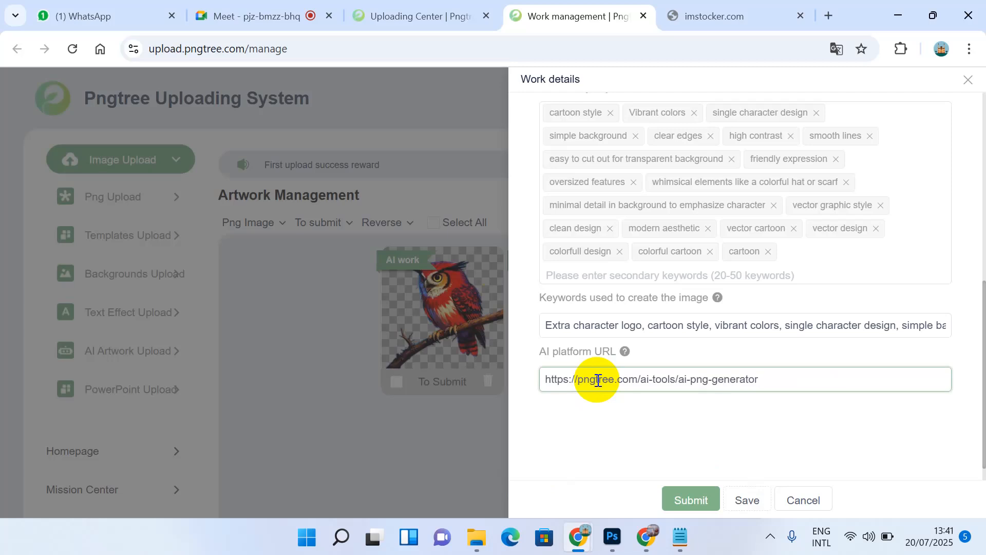
click(797, 370)
drag(796, 370, 555, 379)
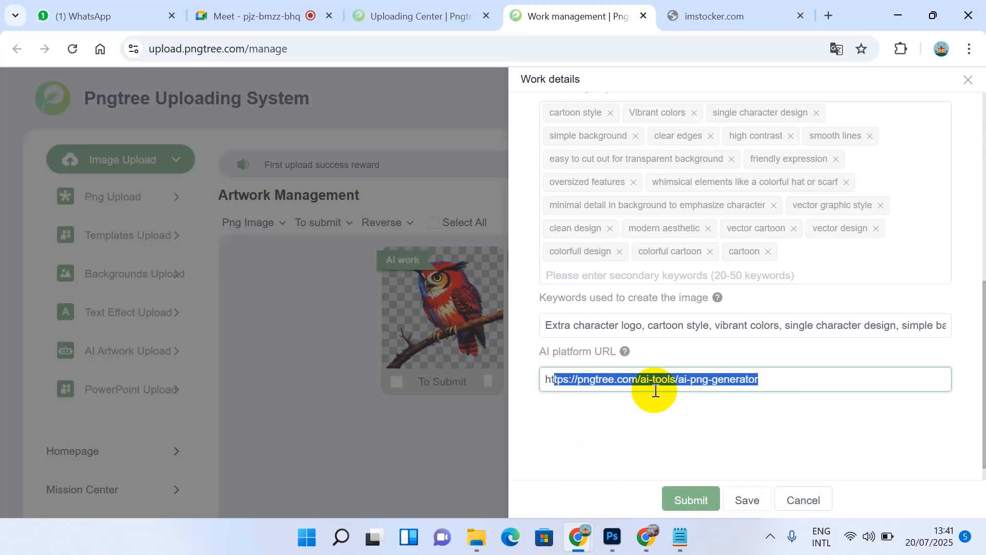
scroll(696, 198, up, 4)
scroll(696, 198, up, 4)
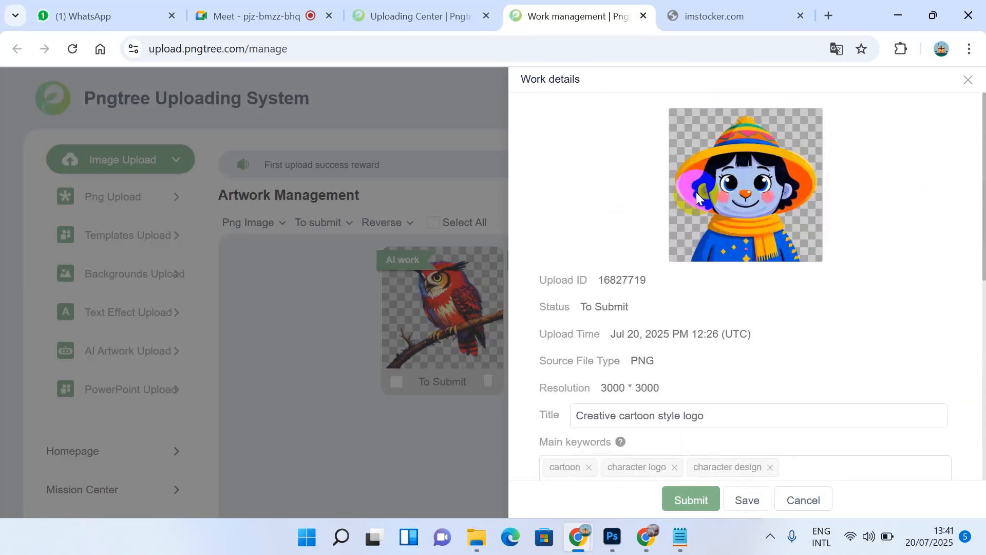
scroll(695, 192, down, 2)
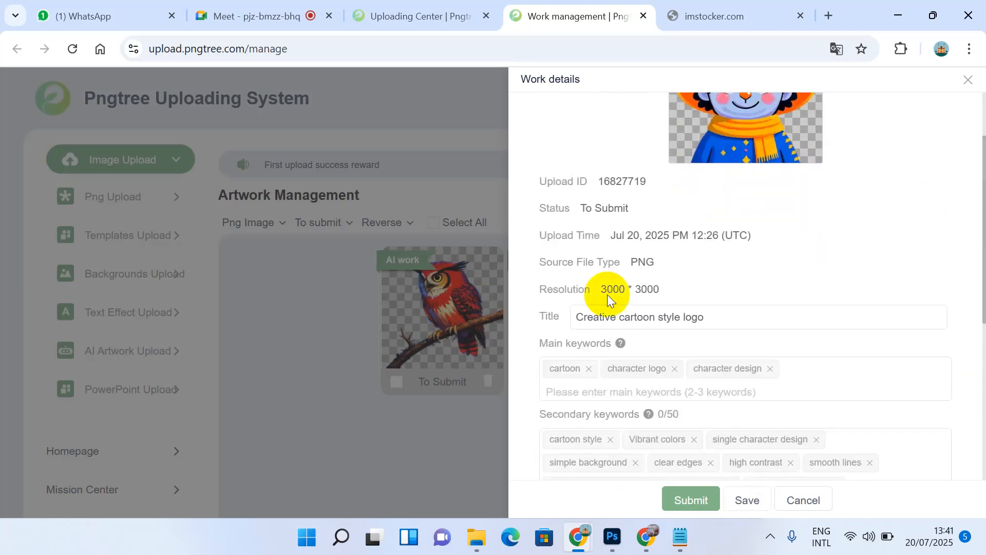
scroll(602, 327, down, 3)
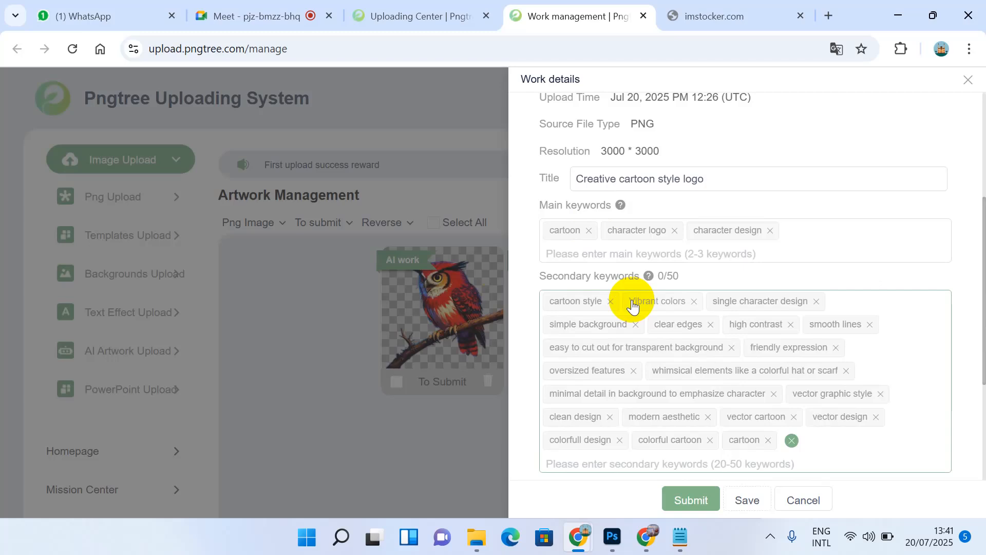
scroll(632, 306, down, 1)
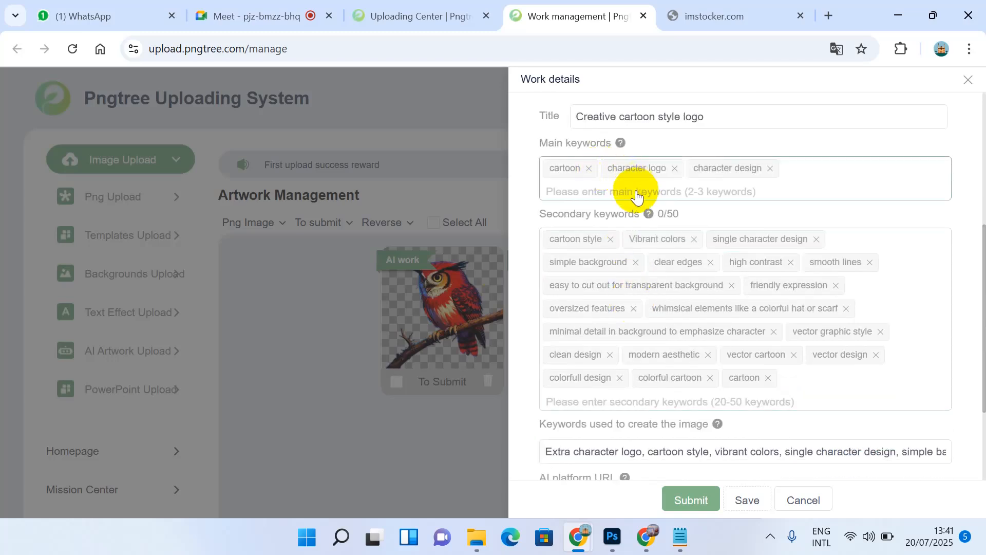
scroll(638, 201, down, 1)
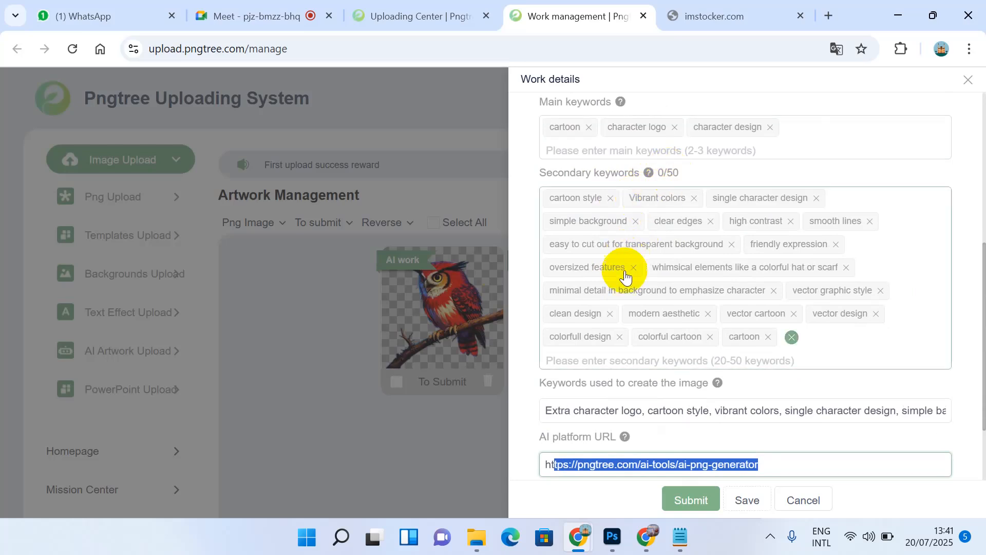
scroll(625, 278, down, 1)
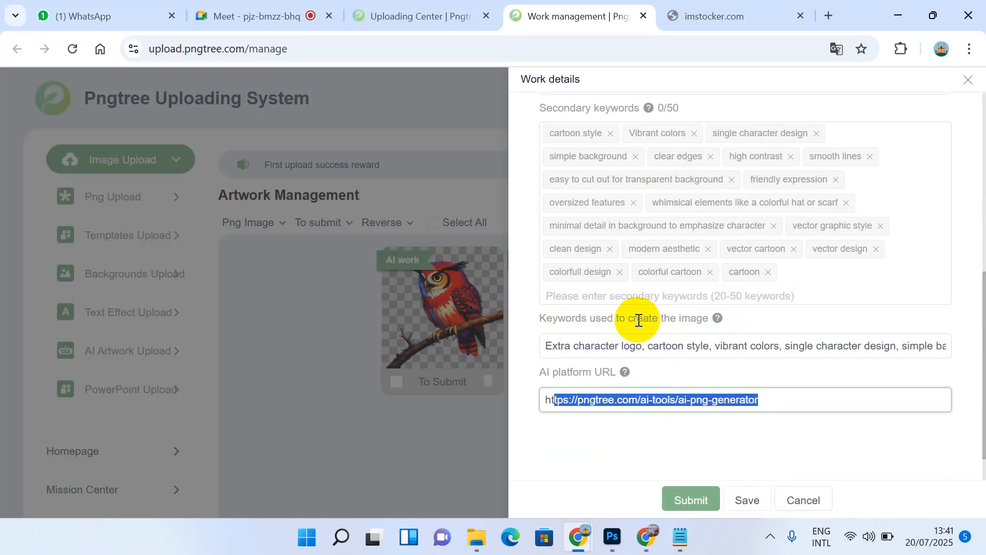
Step: Submit the cartoon logo's work details and close the panel
click(629, 347)
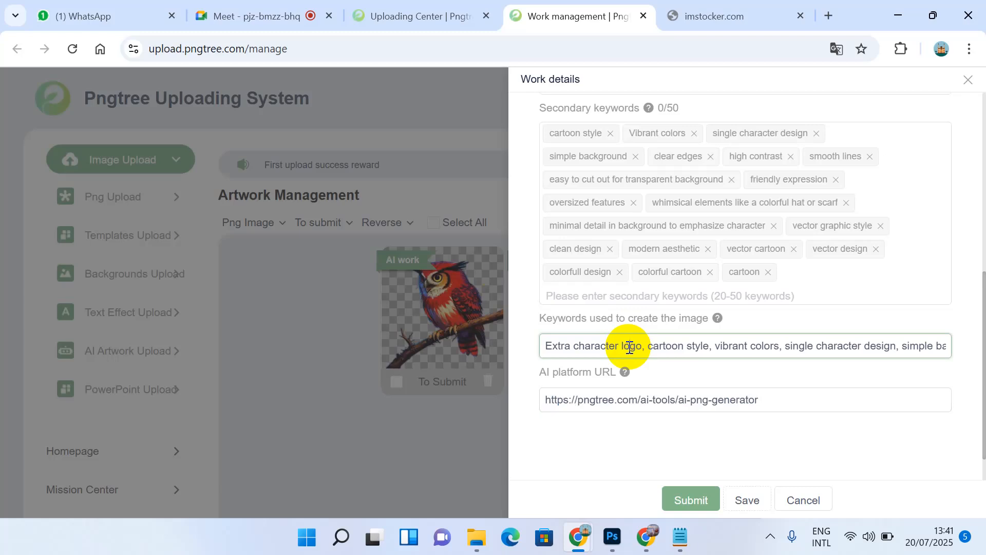
click(642, 401)
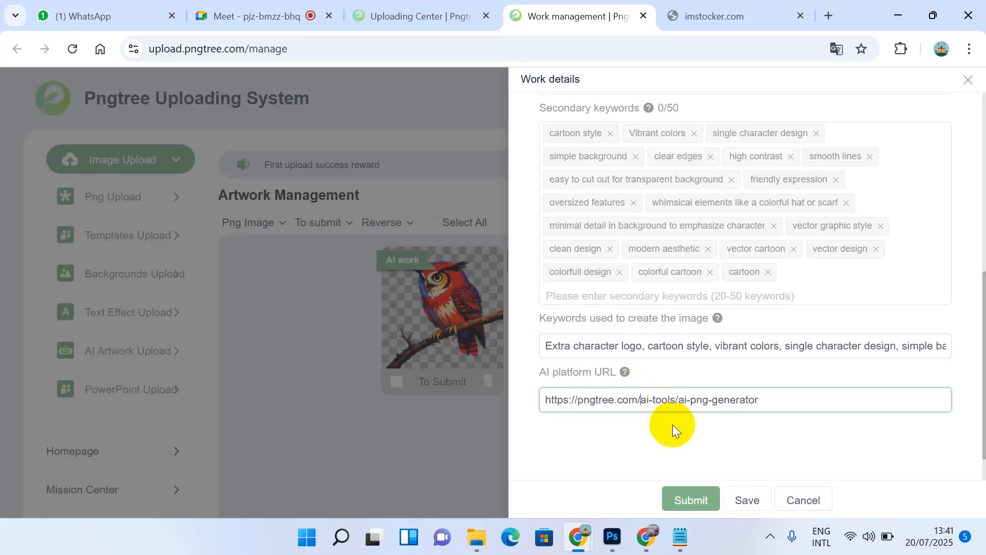
click(708, 502)
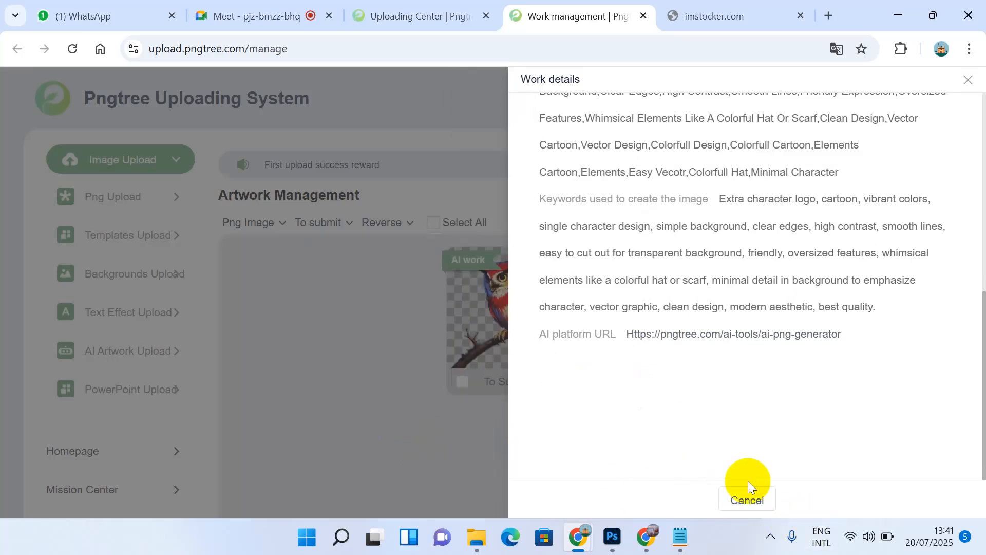
click(747, 501)
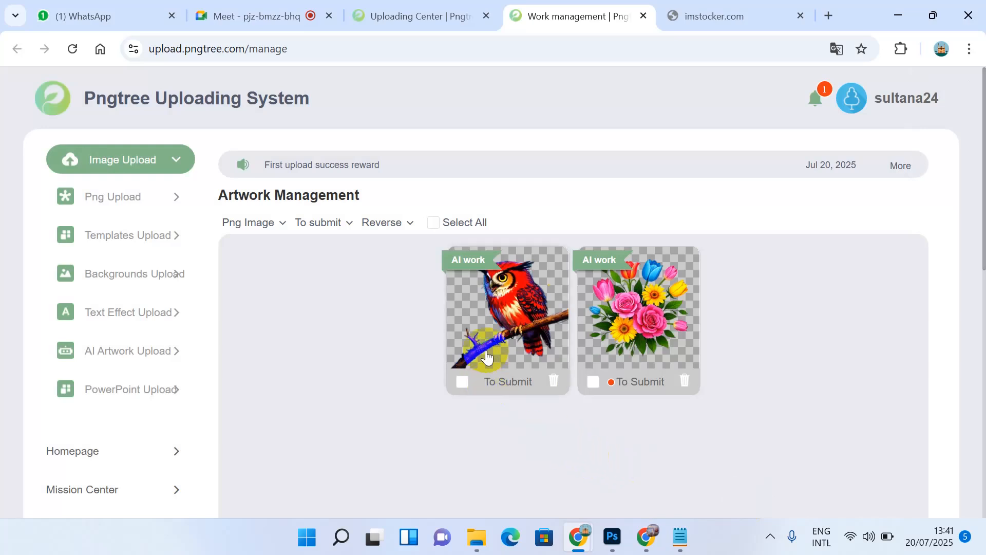
Step: Open the owl work's form and copy 'A vibrant bouquet of flowers for a card' from Notepad
click(486, 354)
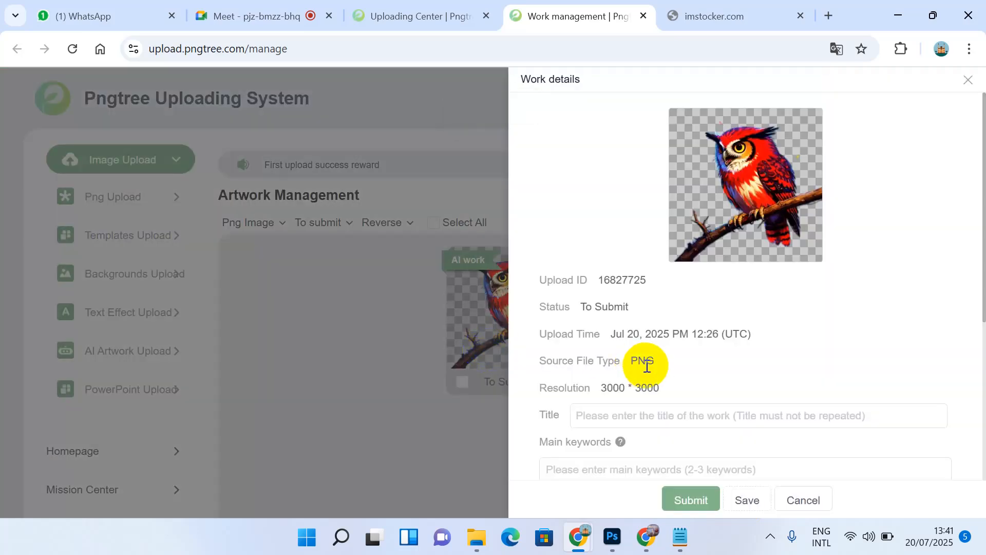
click(680, 544)
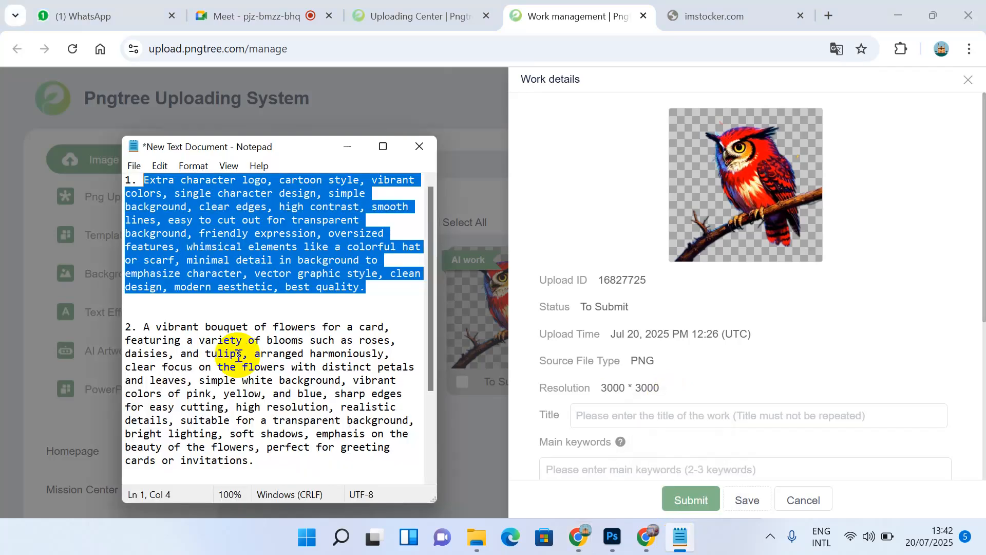
scroll(239, 356, down, 2)
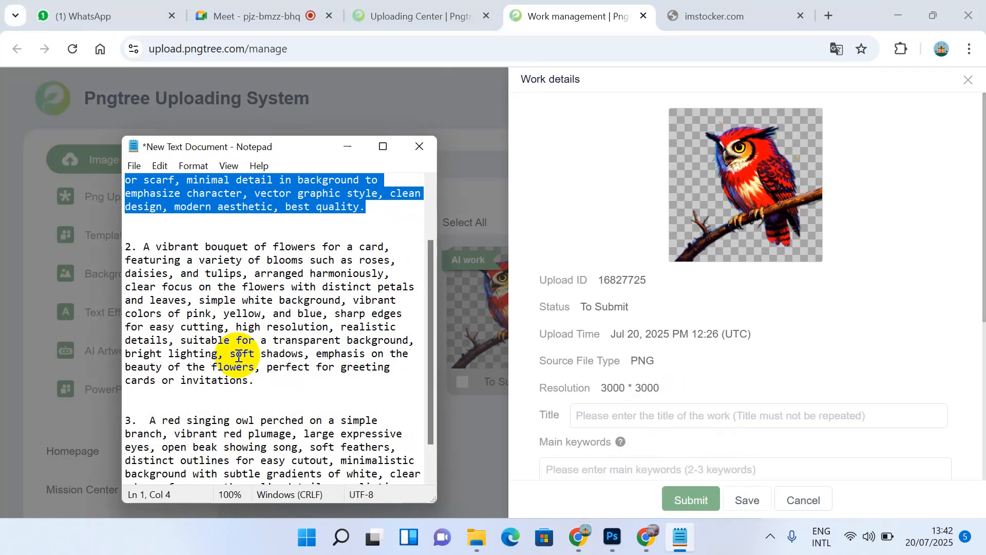
click(143, 247)
drag(144, 246, 370, 248)
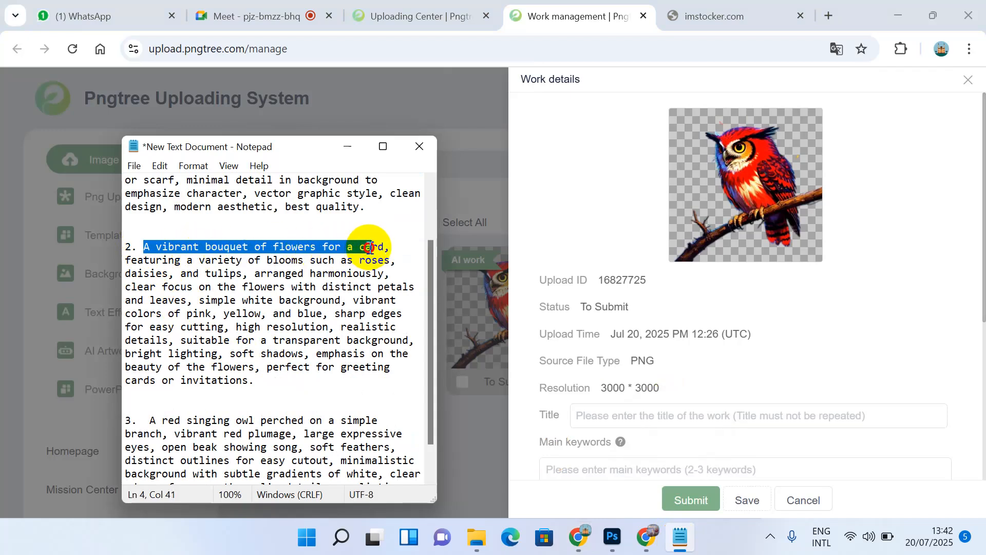
drag(370, 248, 384, 249)
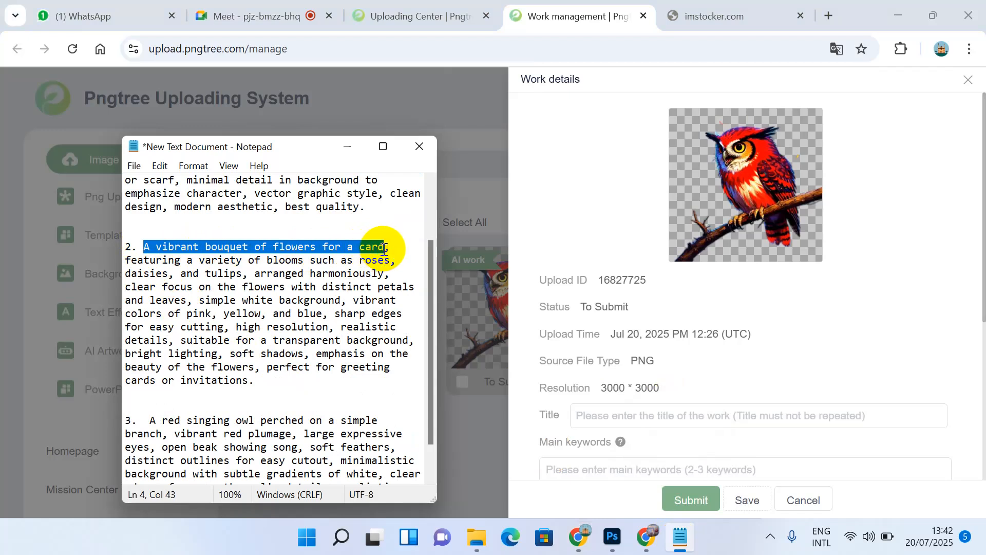
click(586, 423)
Step: Paste the flower phrase as the title and add 'vibrant bouquet' as a main keyword
text(A vibrant bouquet of flowers for a card)
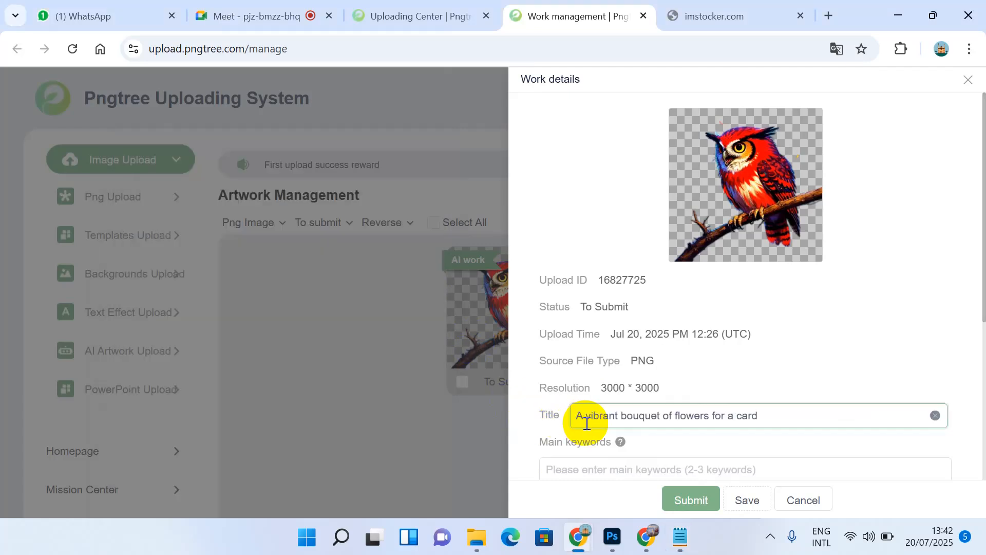
scroll(587, 422, down, 2)
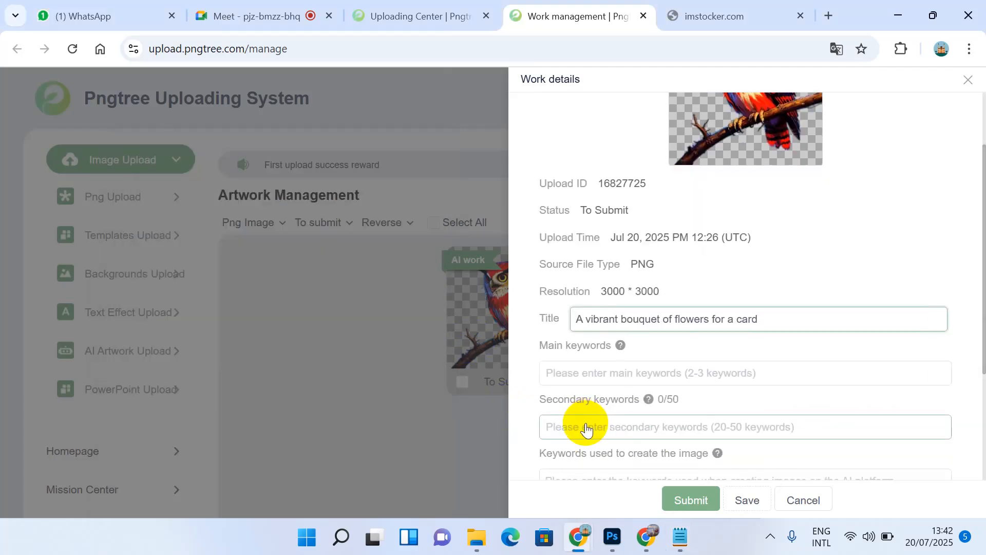
drag(585, 319, 661, 318)
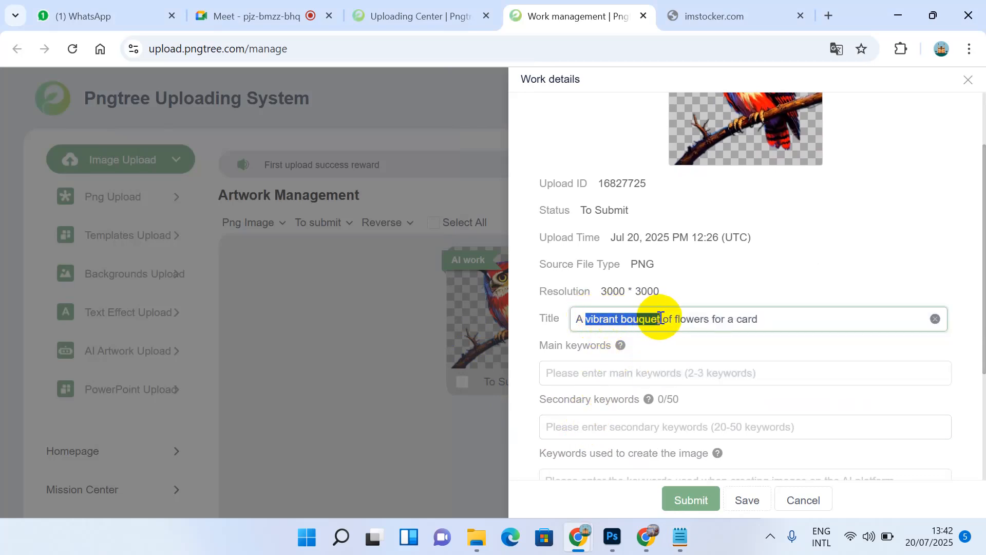
key(ctrl+c)
click(619, 374)
key(ctrl+v)
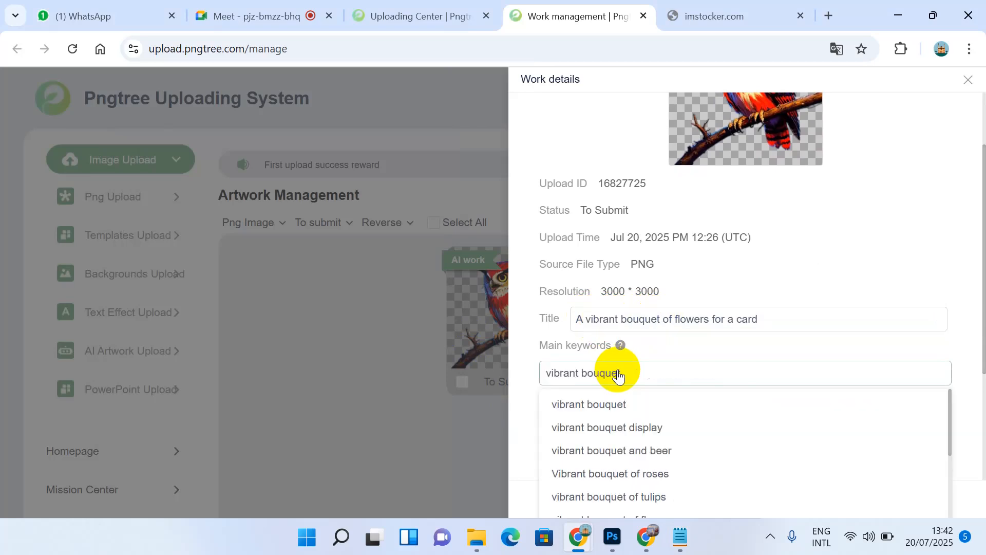
click(602, 406)
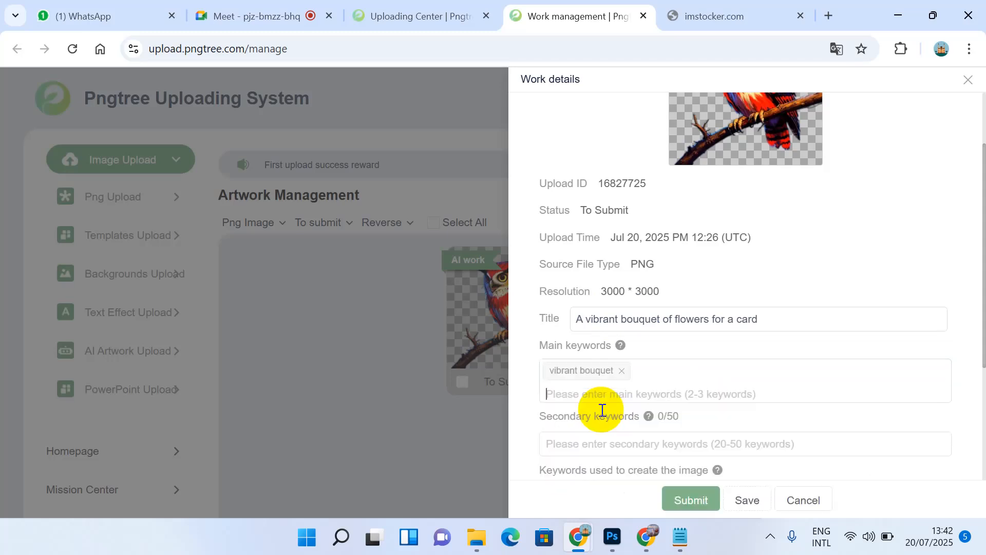
Step: Add 'flowers' and 'Bouquet' from the title as further main keywords
click(677, 317)
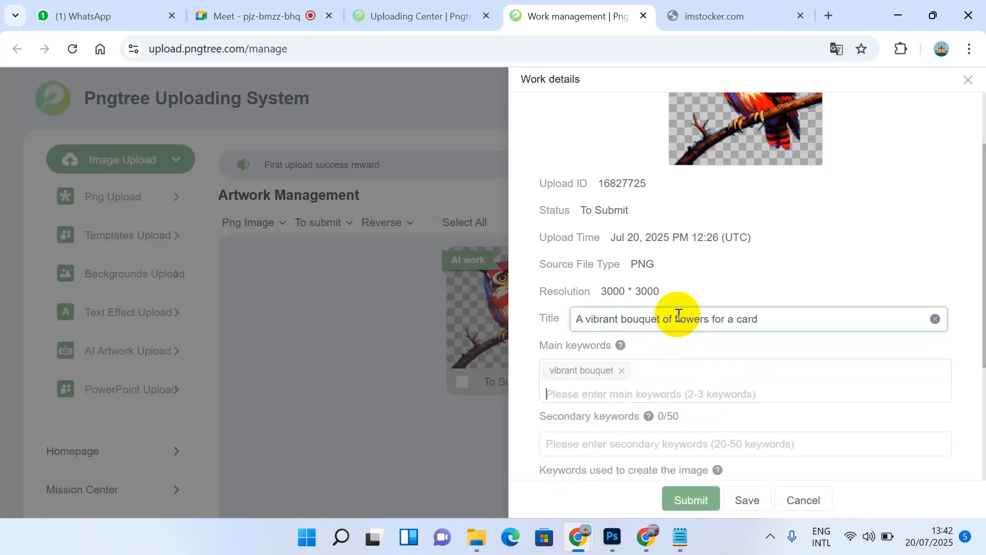
double_click(678, 318)
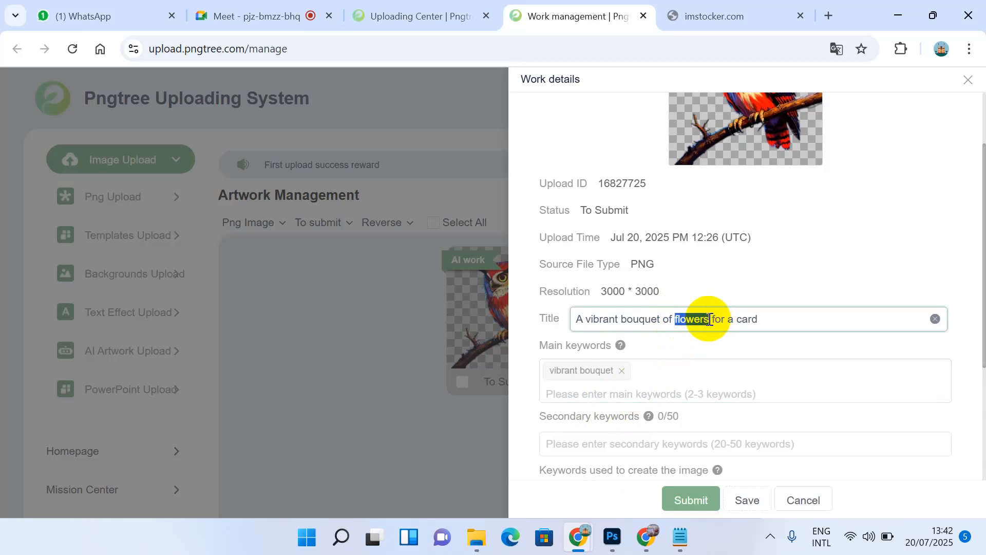
click(656, 392)
key(ctrl+v)
key(Return)
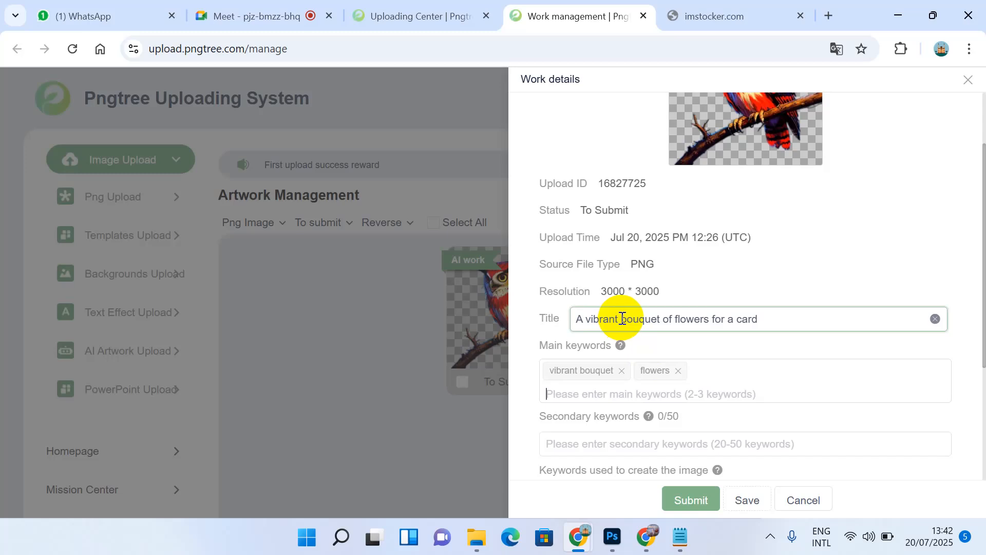
drag(621, 319, 663, 320)
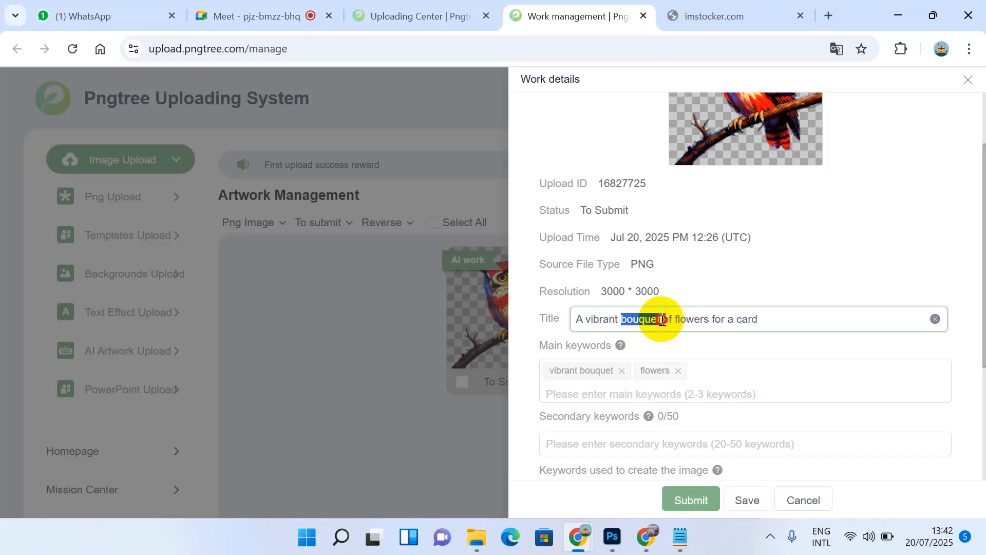
click(610, 396)
key(ctrl+v)
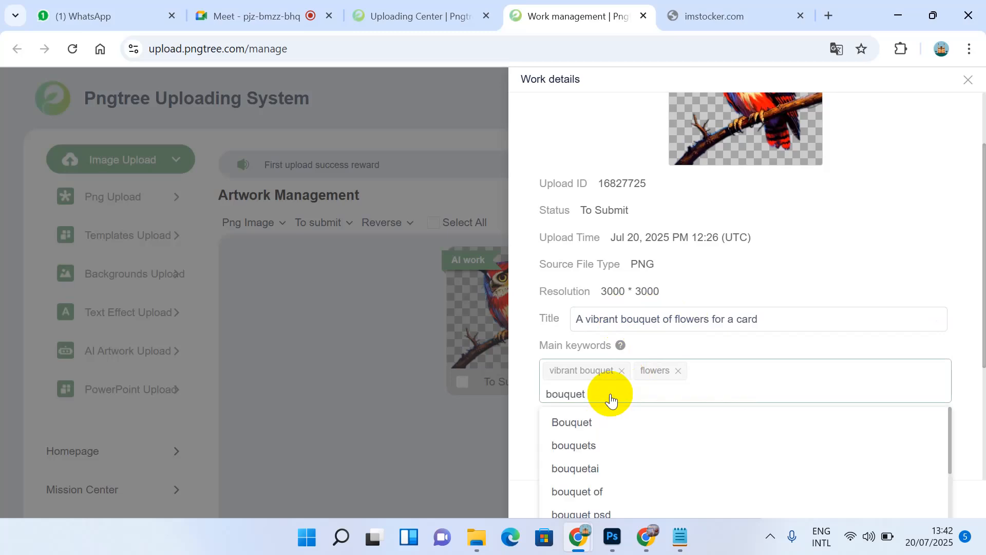
click(584, 420)
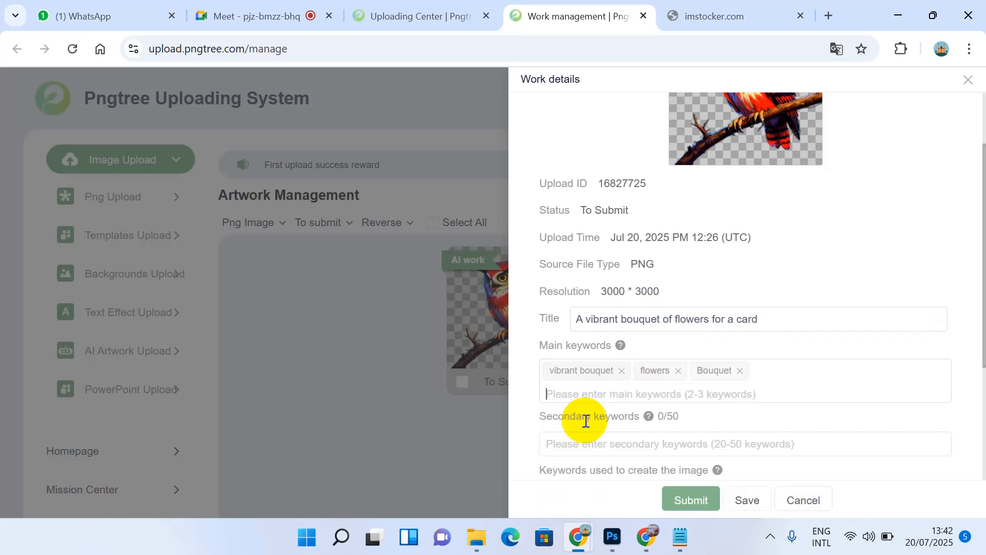
click(689, 395)
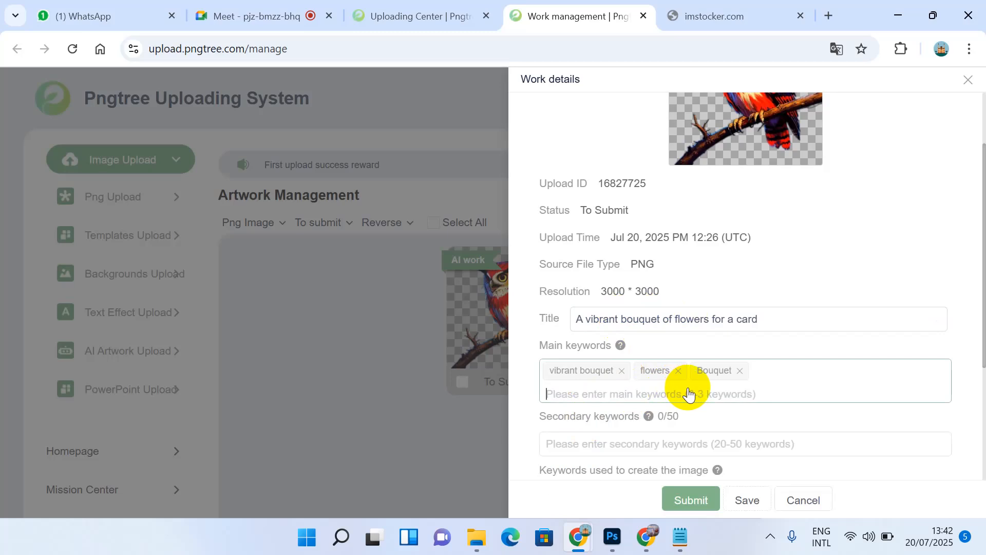
scroll(688, 394, down, 2)
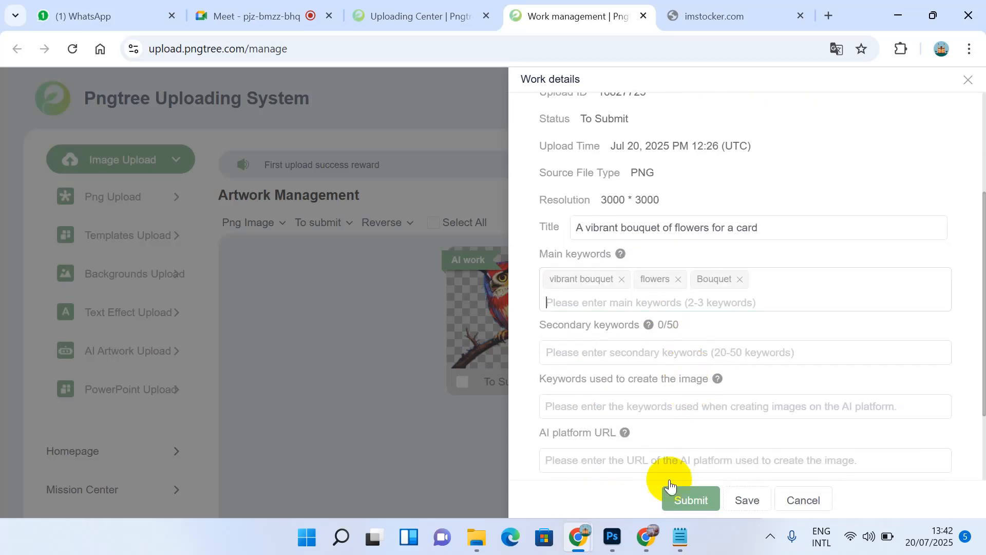
Step: Copy 'bouquet' from the Notepad prompt and add it as a secondary keyword tag
click(682, 536)
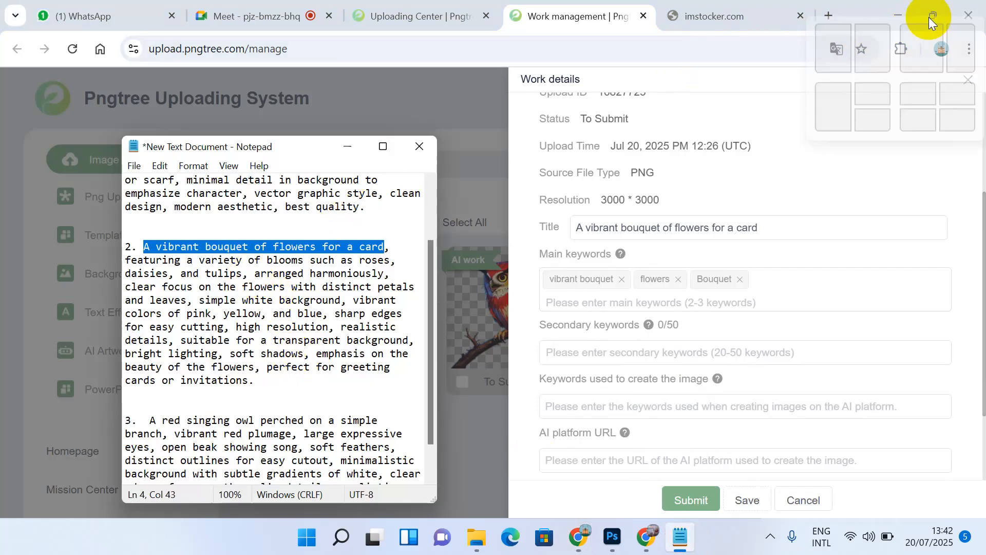
click(289, 286)
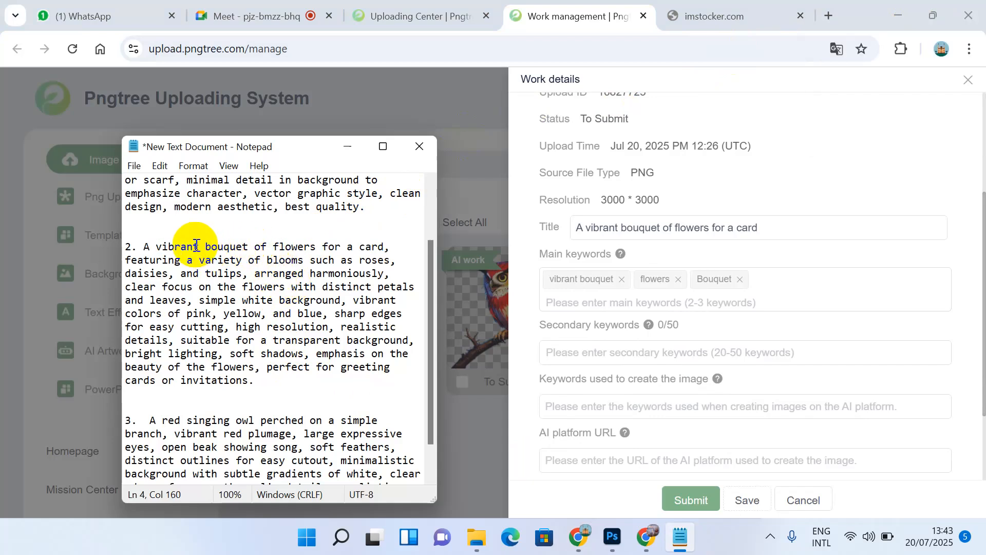
drag(203, 244, 250, 244)
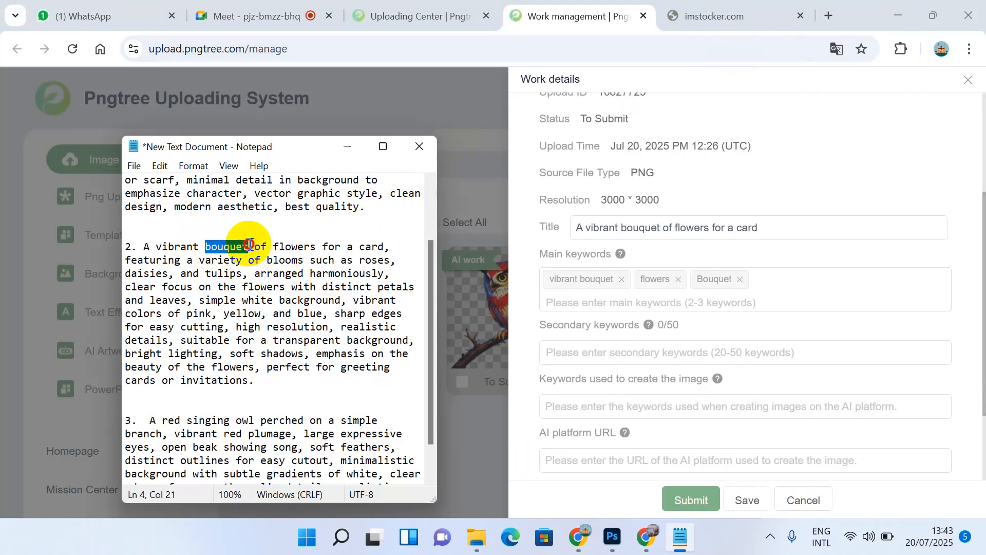
click(558, 352)
key(ctrl+v)
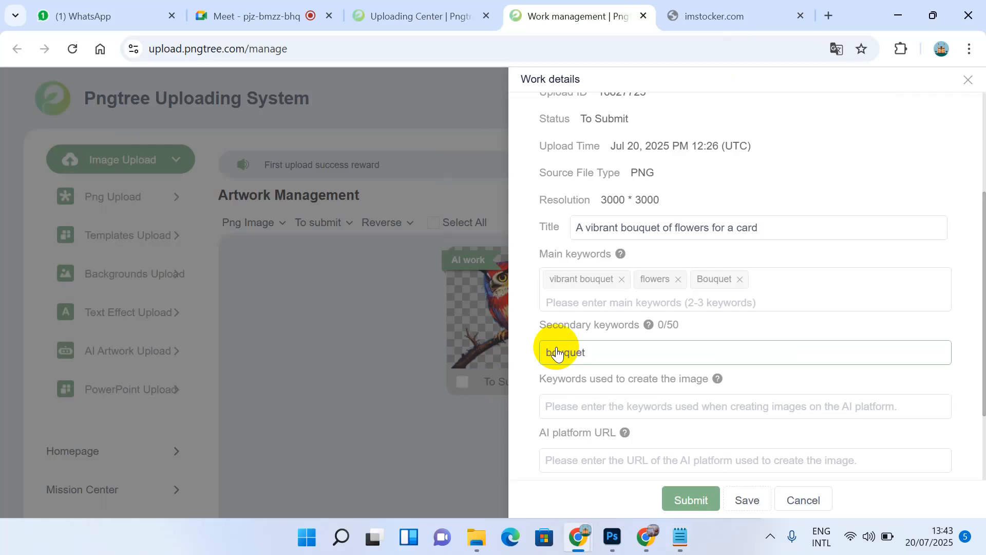
key(Return)
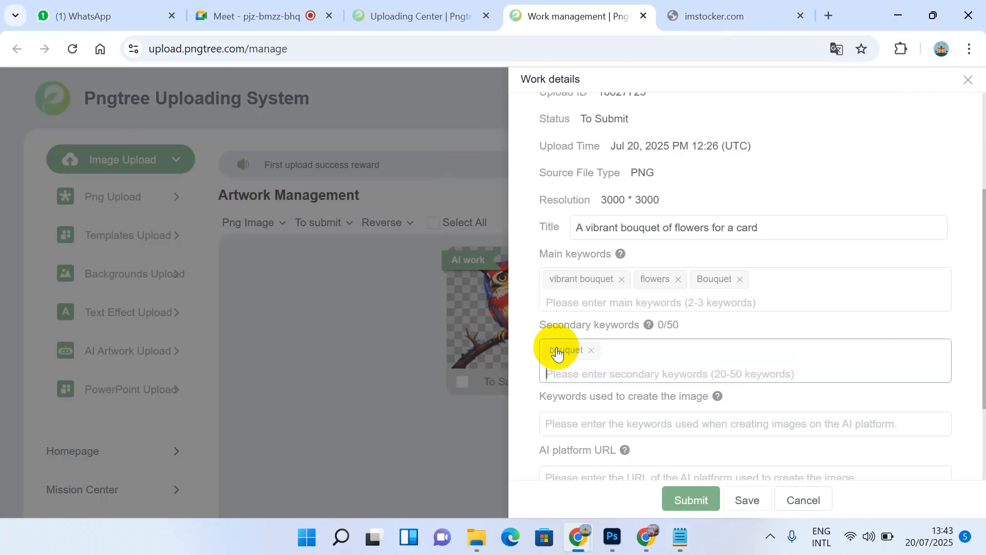
click(687, 549)
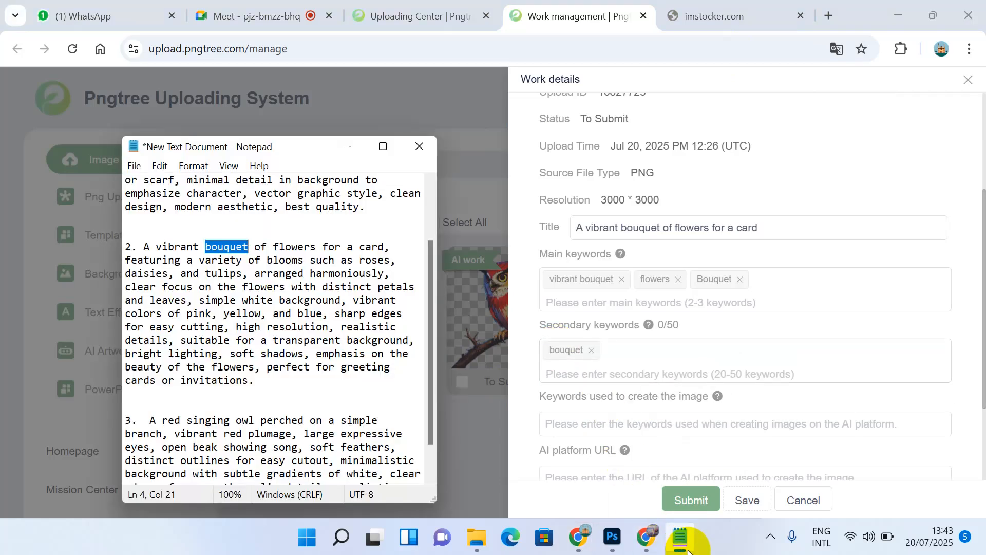
Step: Maximize Notepad, paste a copy of paragraph 2 below paragraph 3, and start comma-separating it
click(383, 148)
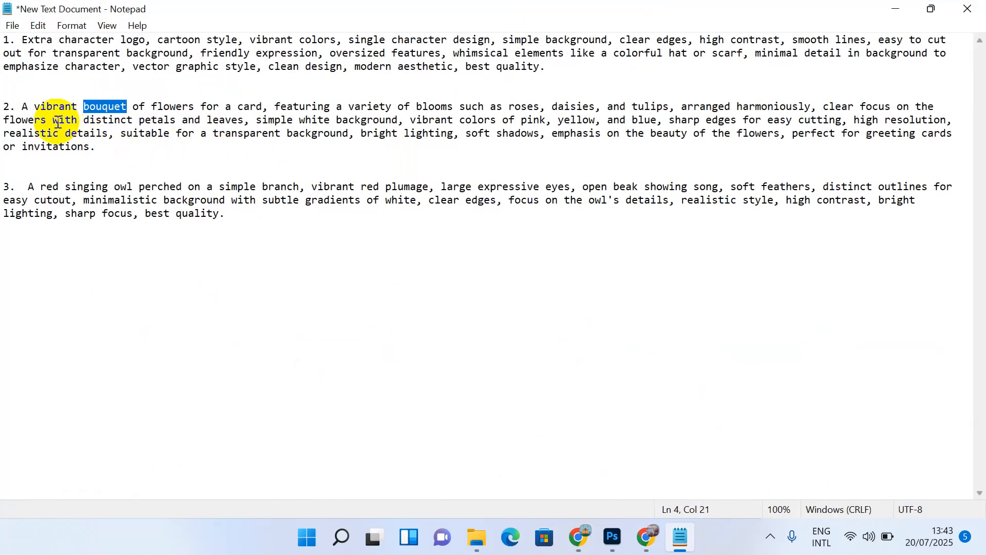
drag(3, 107, 101, 148)
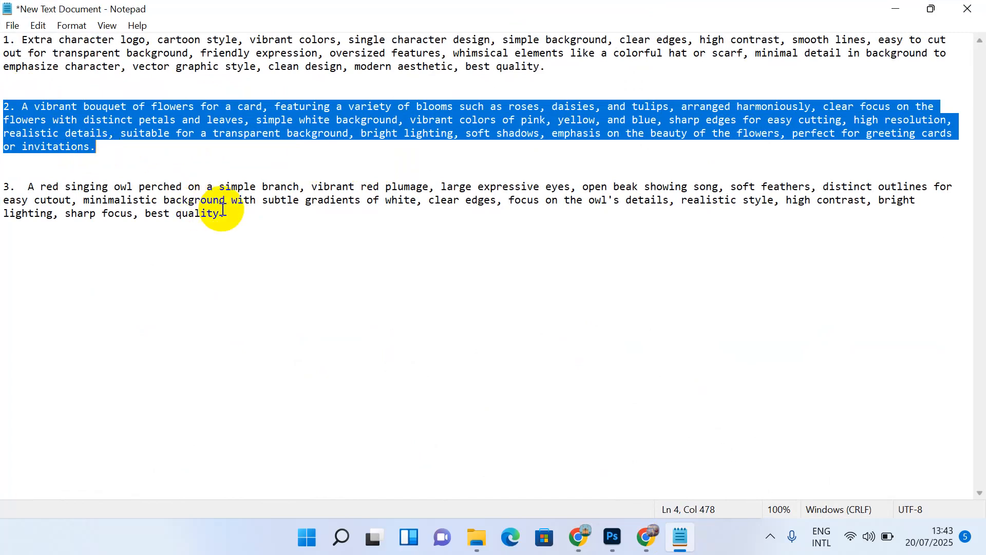
click(255, 219)
key(Return)
key(ctrl+v)
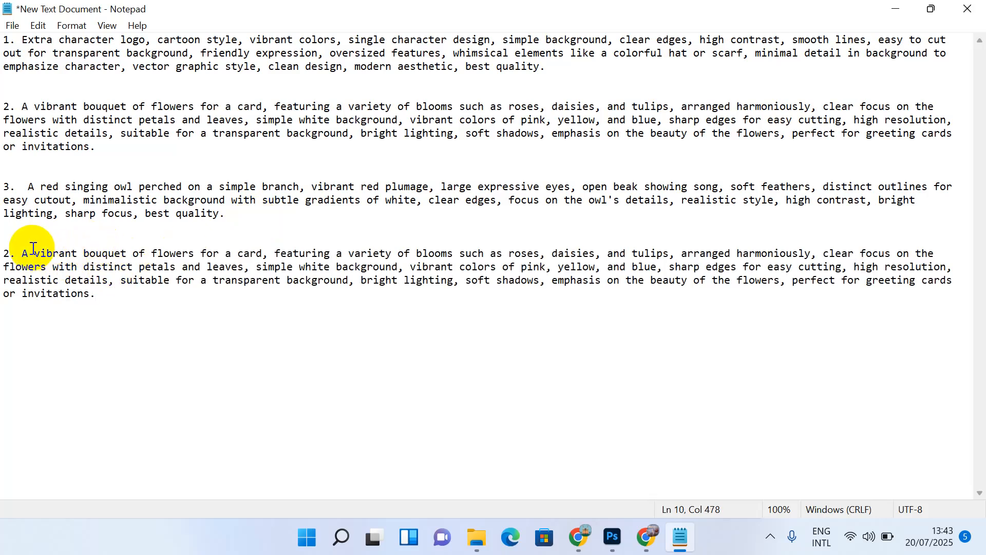
key(BackSpace)
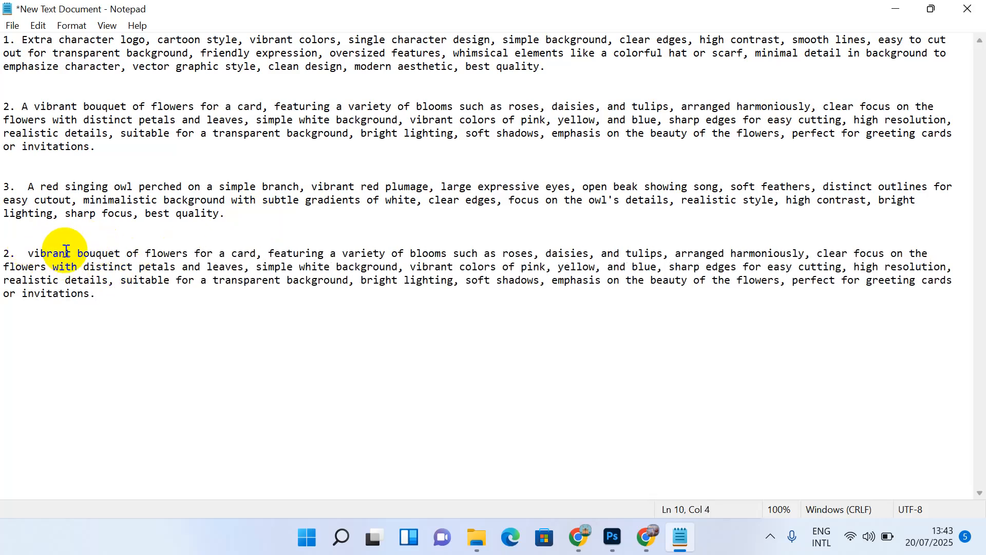
text(,)
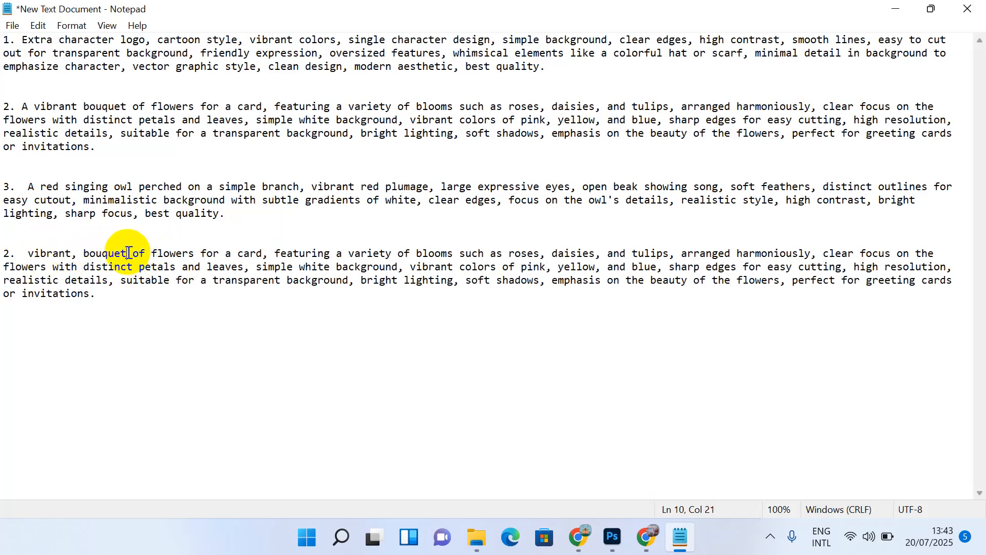
text(,)
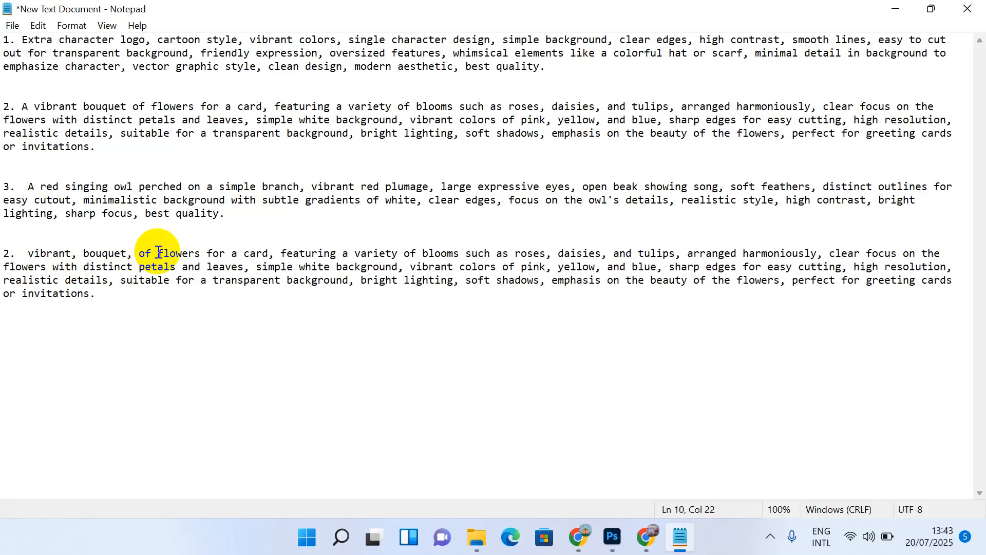
key(BackSpace)
key(BackSpace)
key(BackSpace)
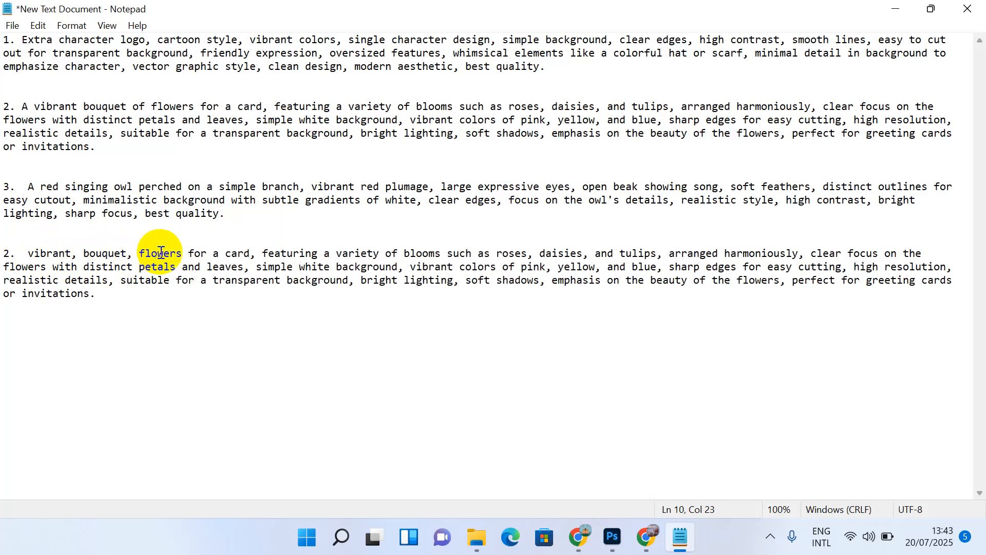
text(,)
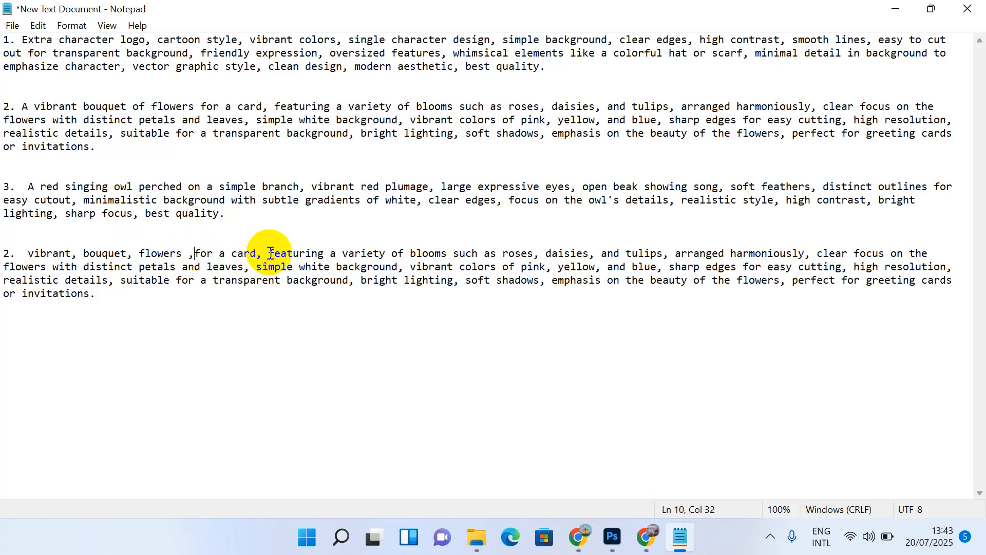
Step: Remove 'for a card', 'a', 'and' and 'clear focus on the flowers with' from the copy
drag(270, 253, 195, 253)
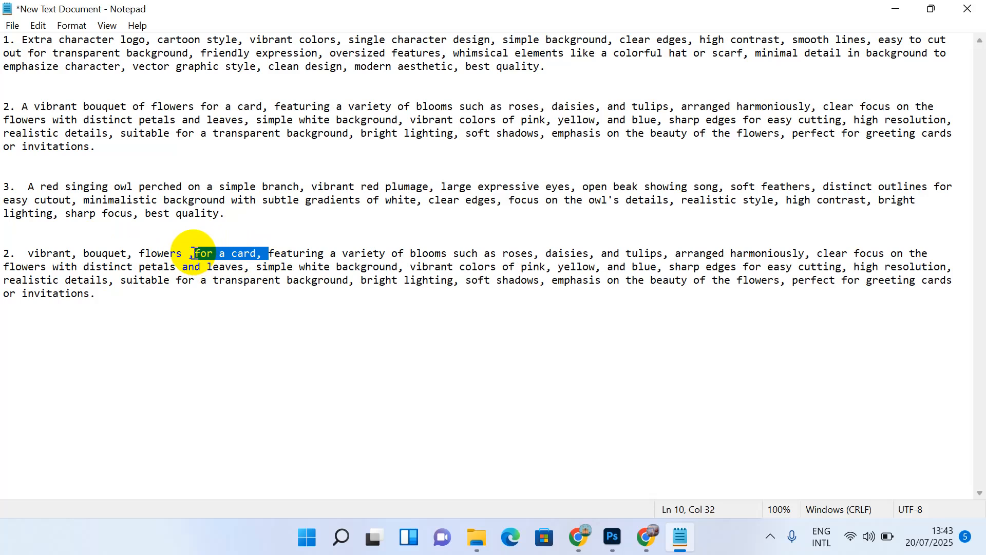
key(Delete)
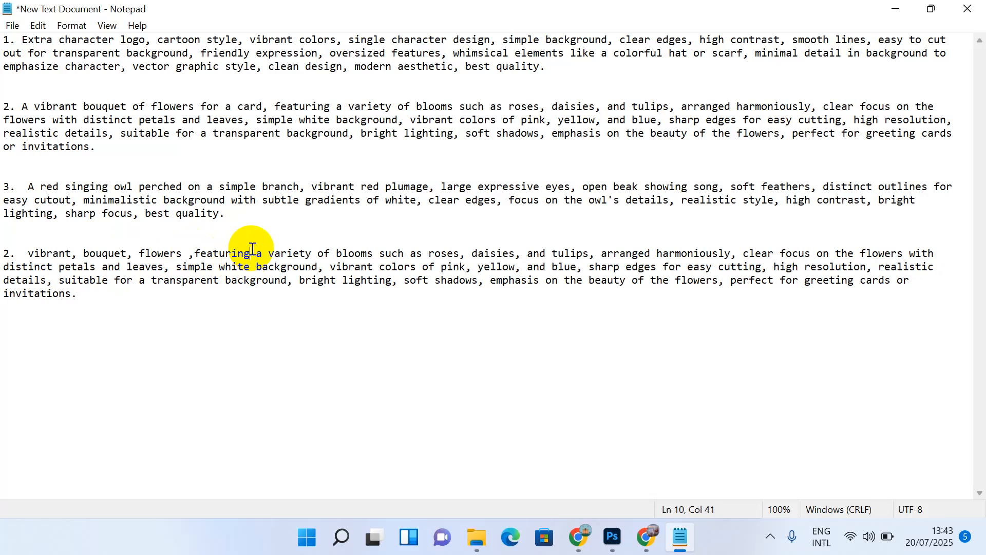
text(,)
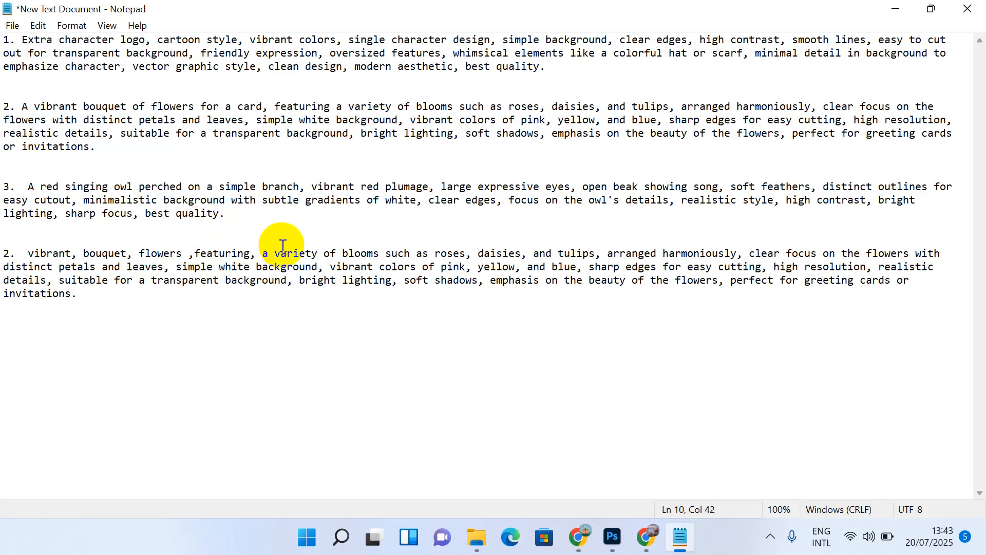
drag(263, 253, 424, 256)
key(BackSpace)
key(BackSpace)
key(BackSpace)
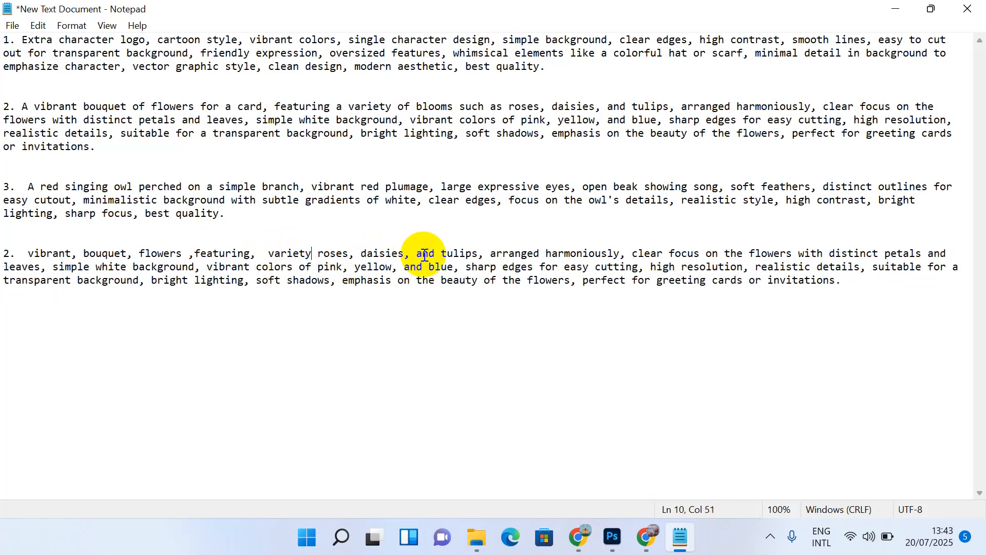
text(,)
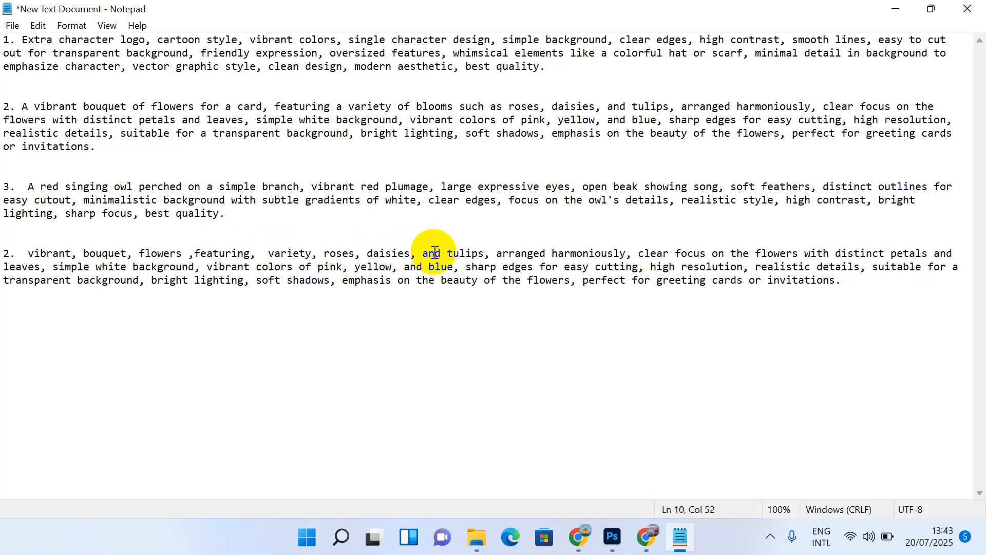
drag(423, 252, 441, 255)
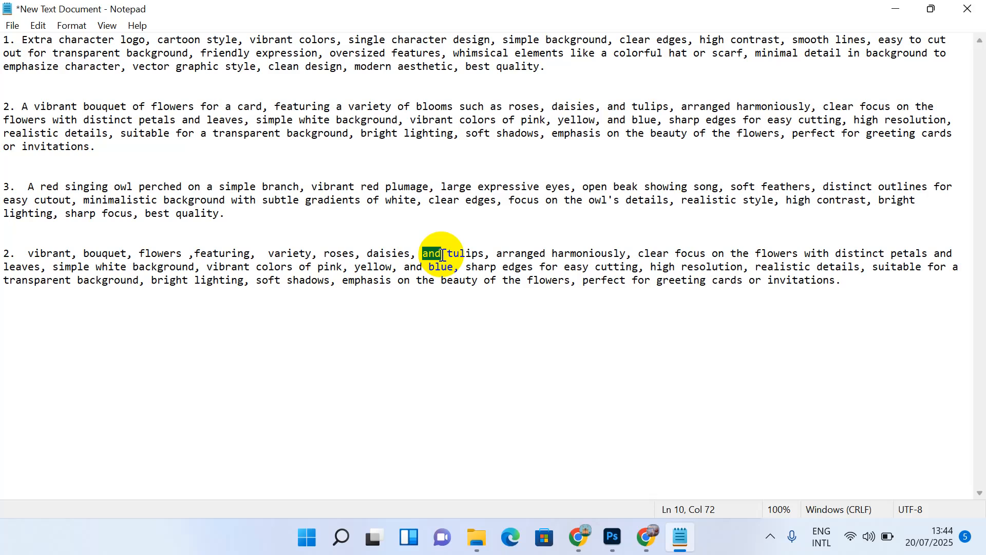
key(Delete)
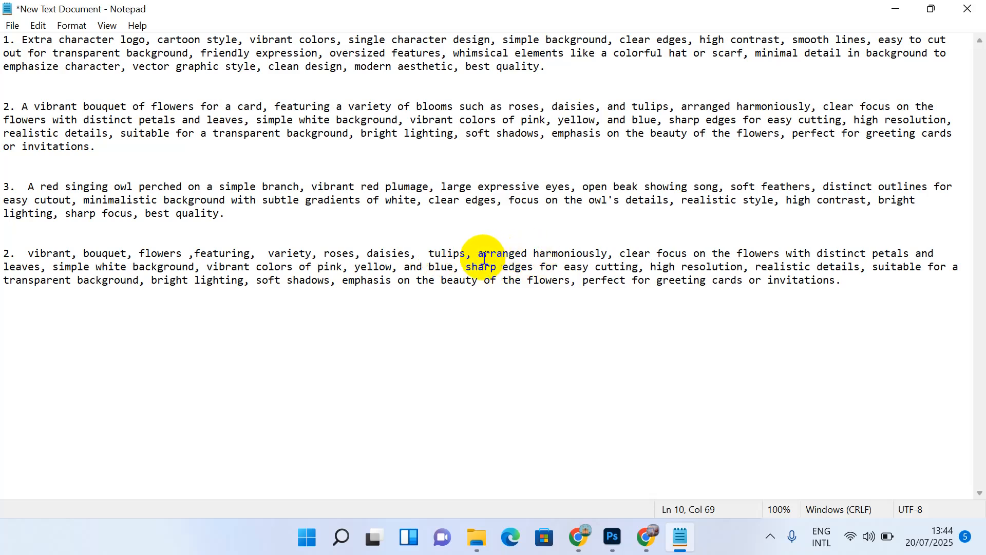
drag(620, 253, 817, 257)
key(Delete)
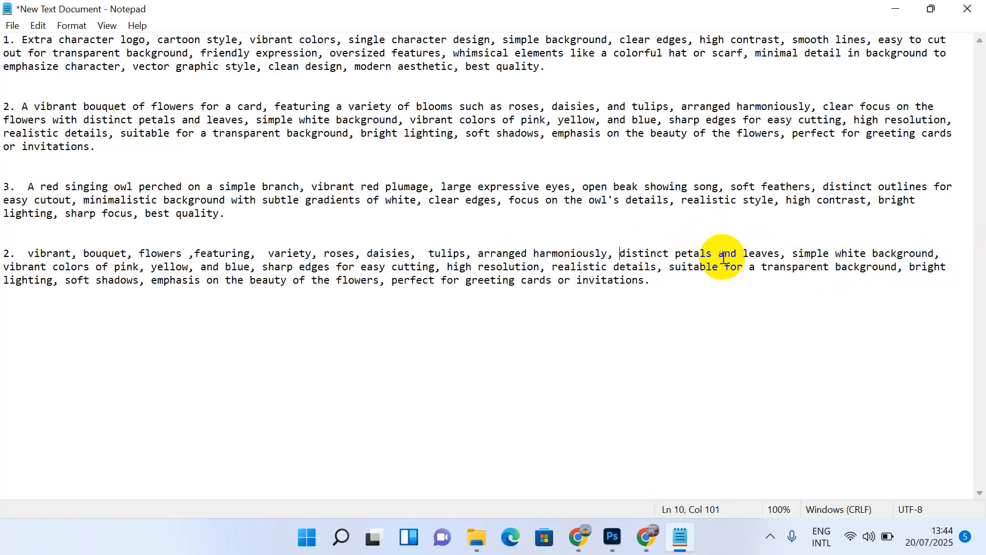
Step: Replace 'and' with a comma, delete 'white background' and 'of' before pink
drag(721, 255, 741, 257)
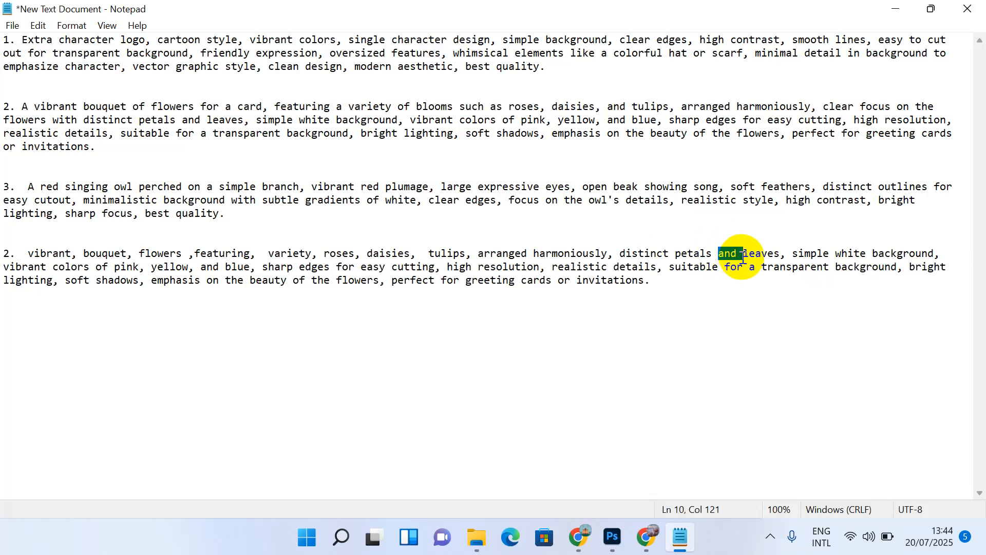
key(Delete)
text(,)
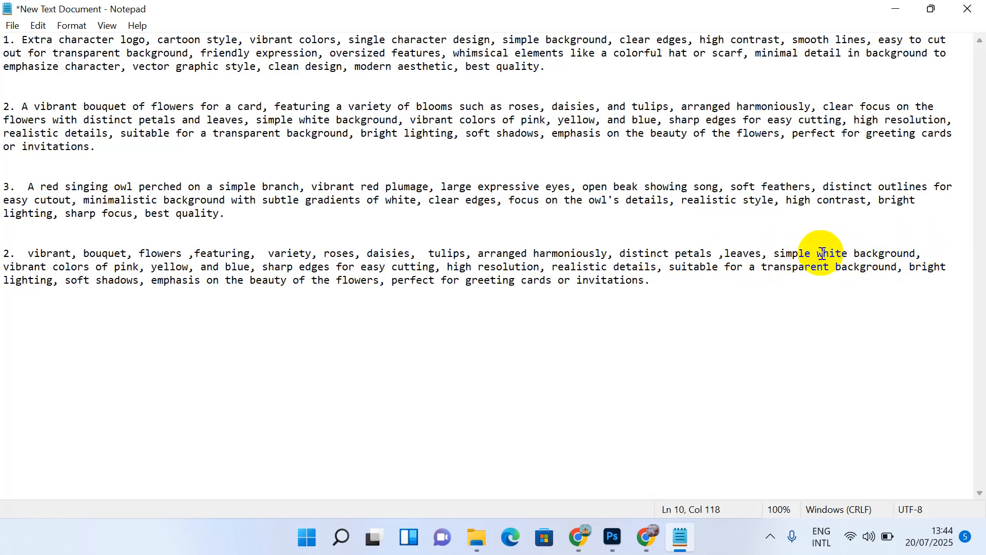
drag(813, 253, 917, 255)
key(BackSpace)
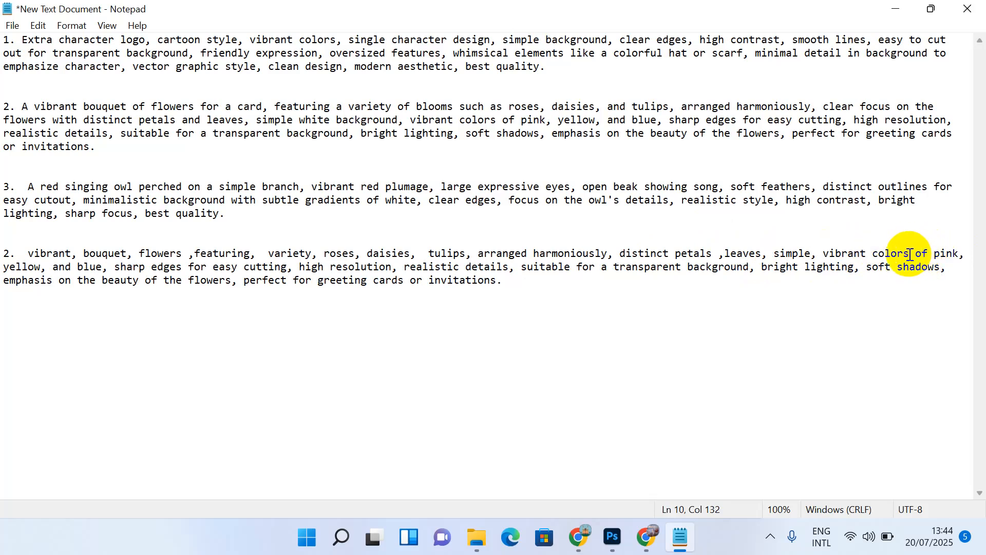
text(,)
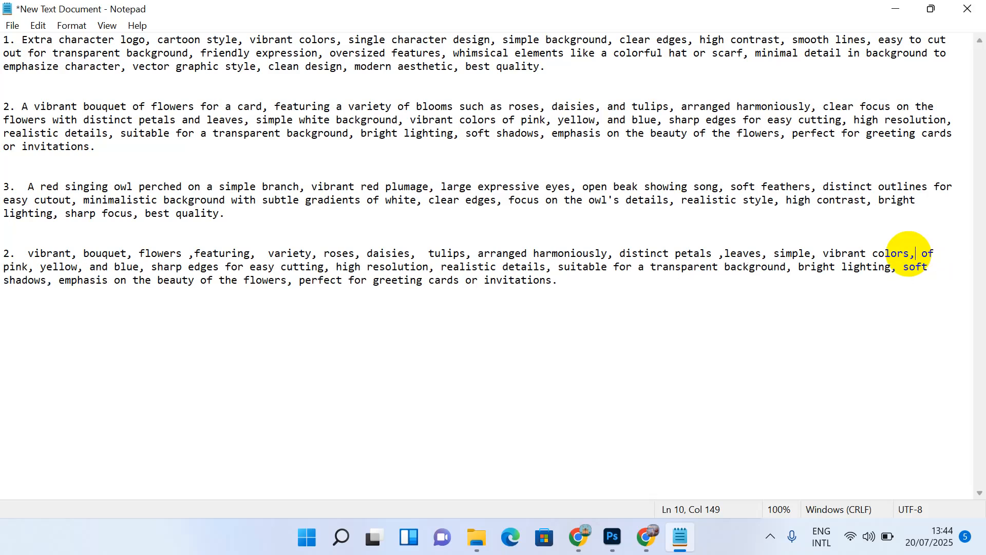
drag(917, 255, 949, 257)
key(BackSpace)
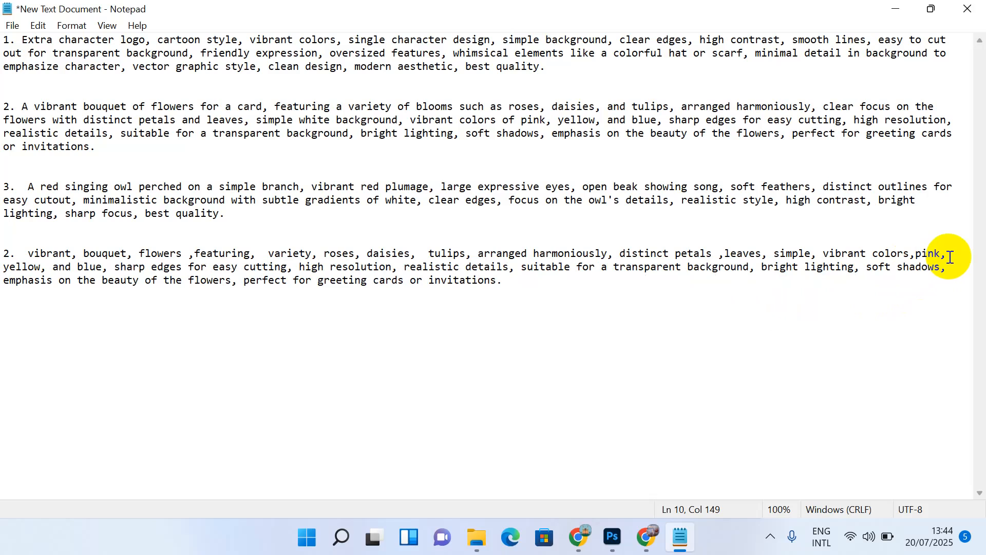
double_click(938, 255)
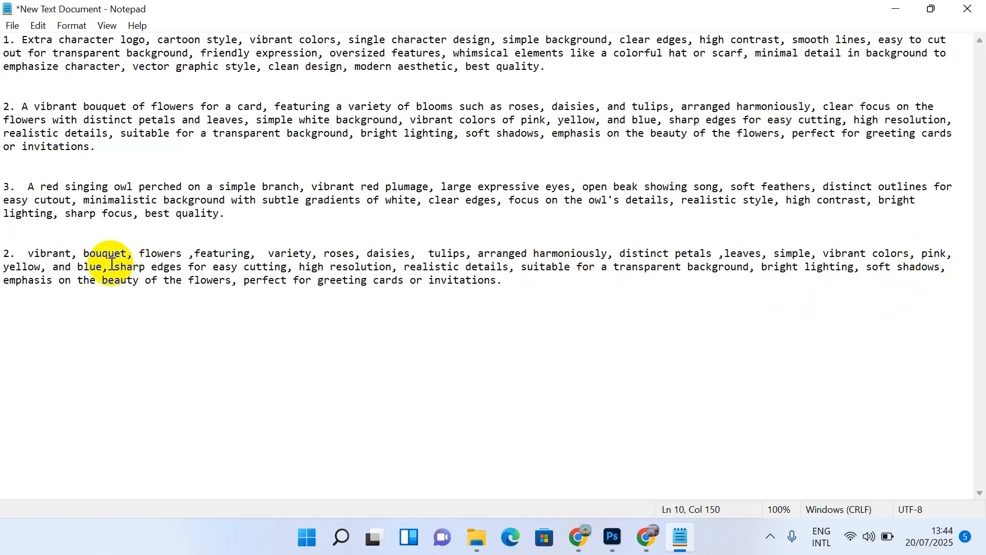
Step: Delete 'and', 'for easy', 'high resolution' and 'transparent background' from the keyword line
double_click(62, 268)
key(BackSpace)
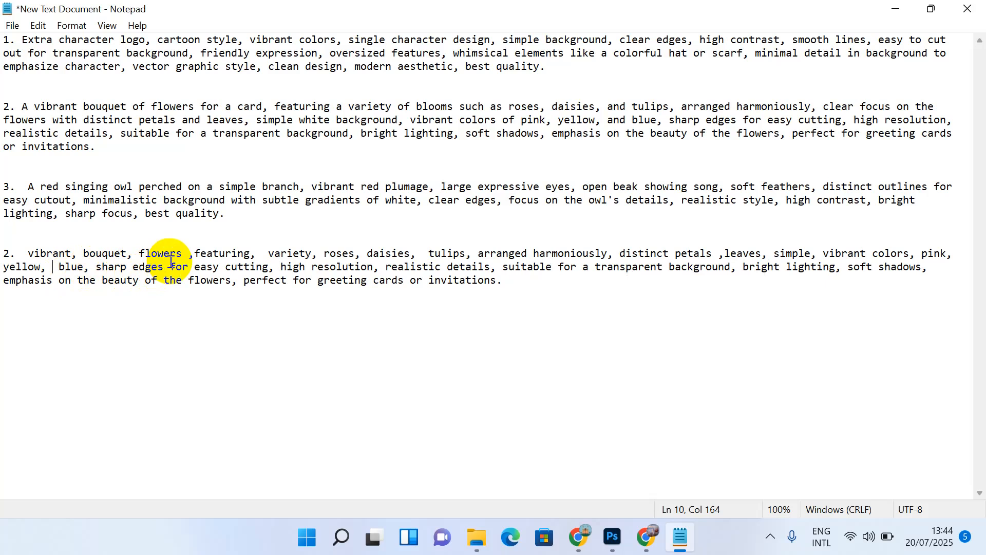
drag(170, 262, 228, 270)
key(BackSpace)
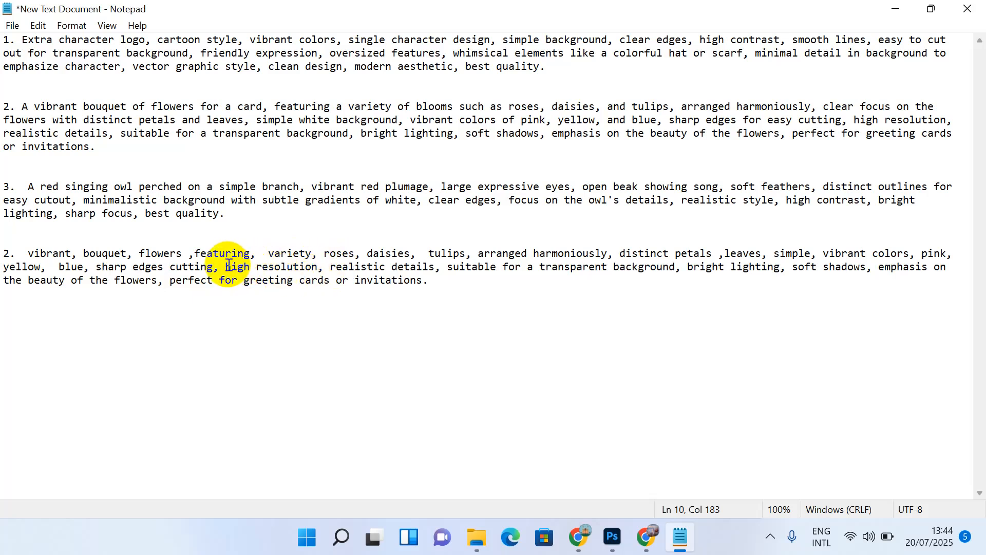
drag(228, 265, 325, 269)
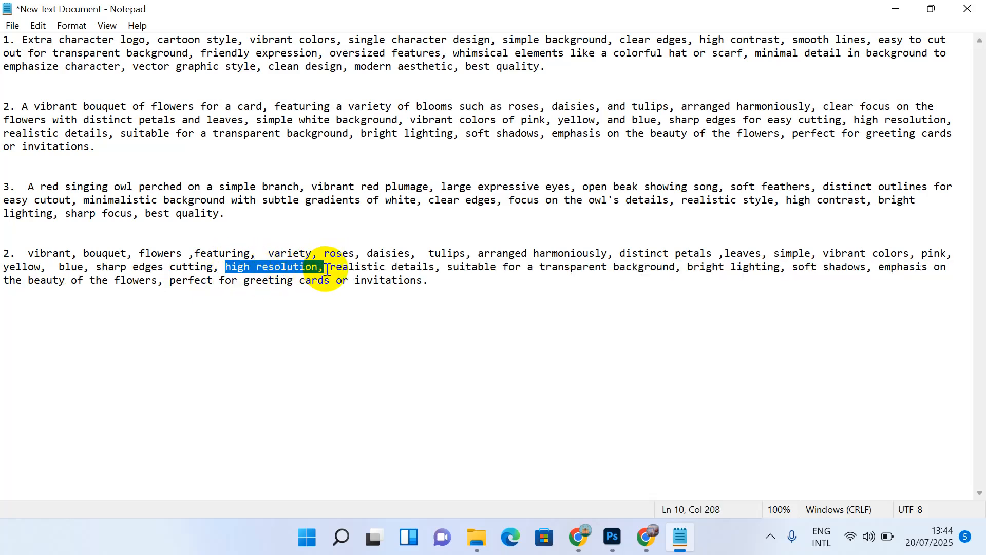
key(BackSpace)
drag(399, 267, 594, 267)
key(BackSpace)
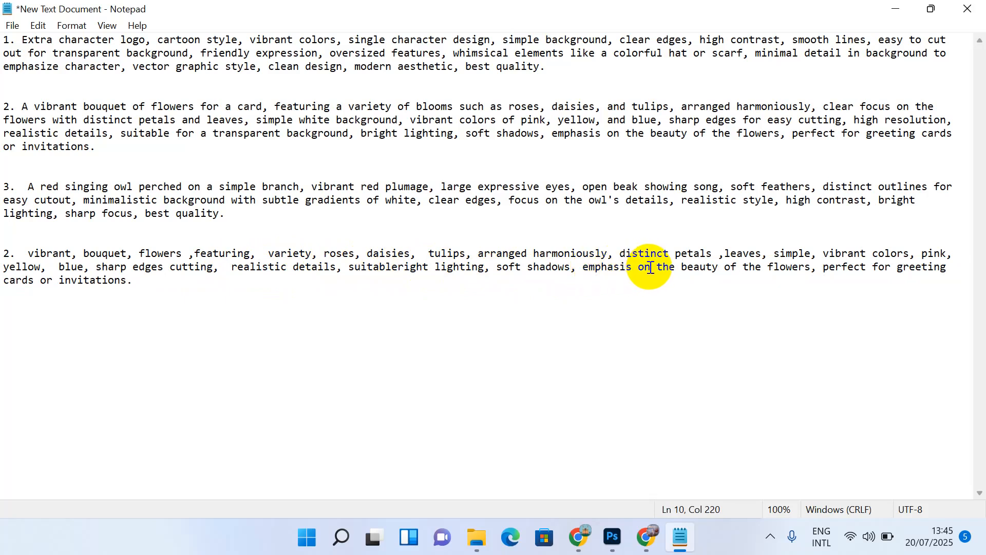
Step: Delete 'on the beauty of the' and 'perfect for greeting cards or', then select the trimmed line
drag(641, 266, 766, 268)
key(BackSpace)
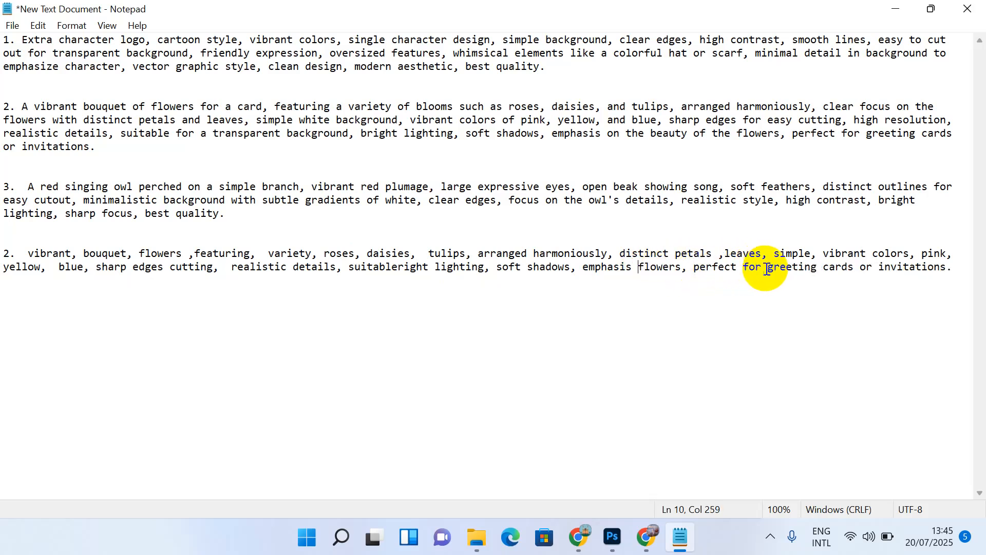
text(,)
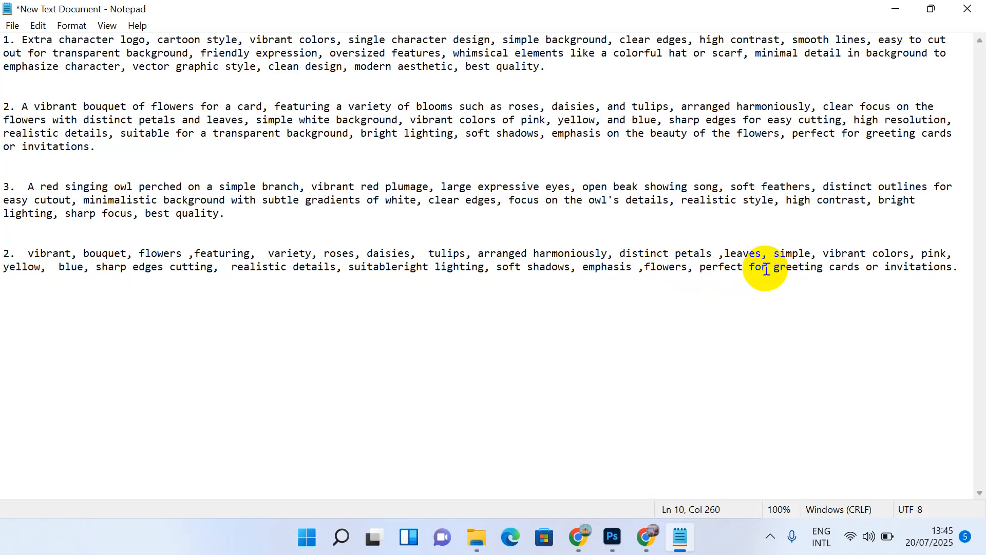
key(BackSpace)
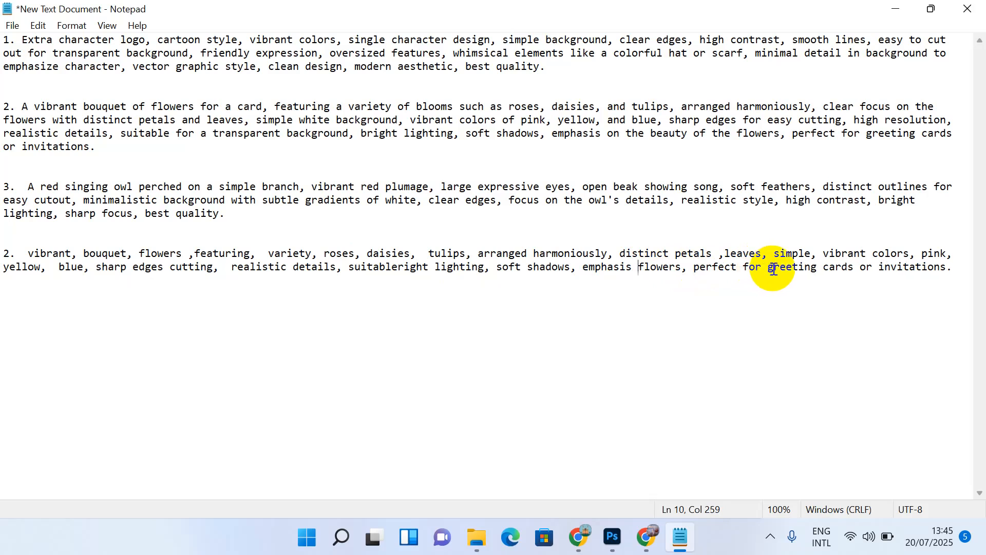
drag(702, 267, 878, 296)
key(BackSpace)
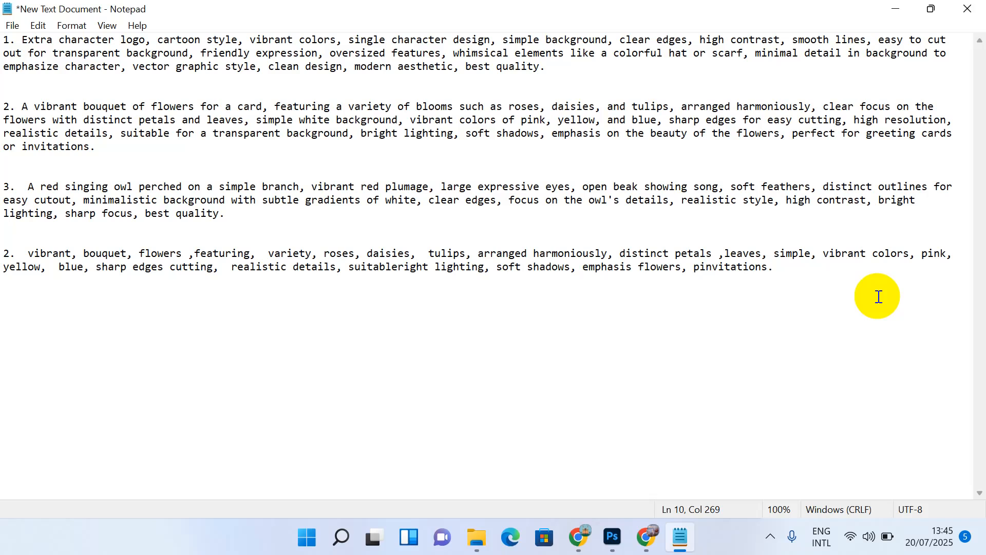
key(BackSpace)
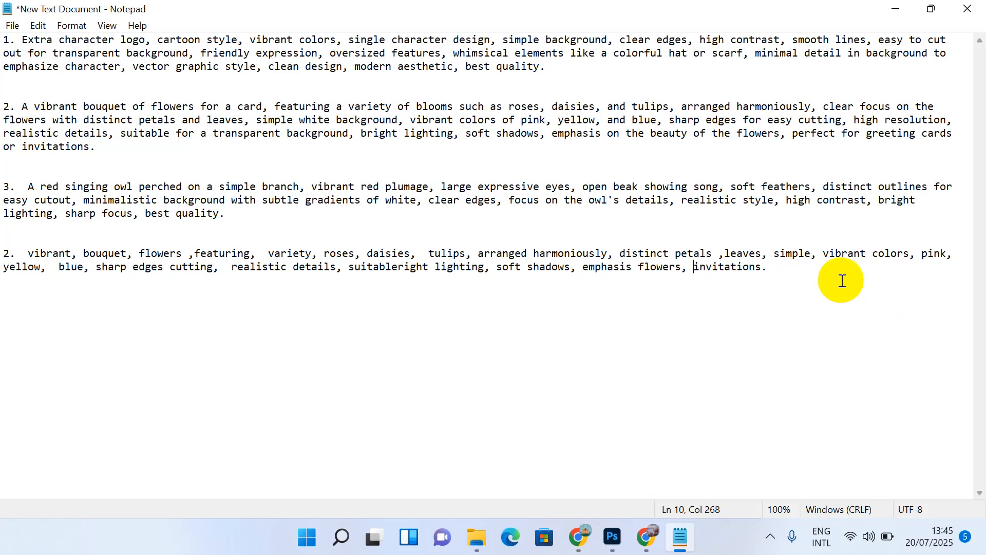
drag(801, 275, 29, 249)
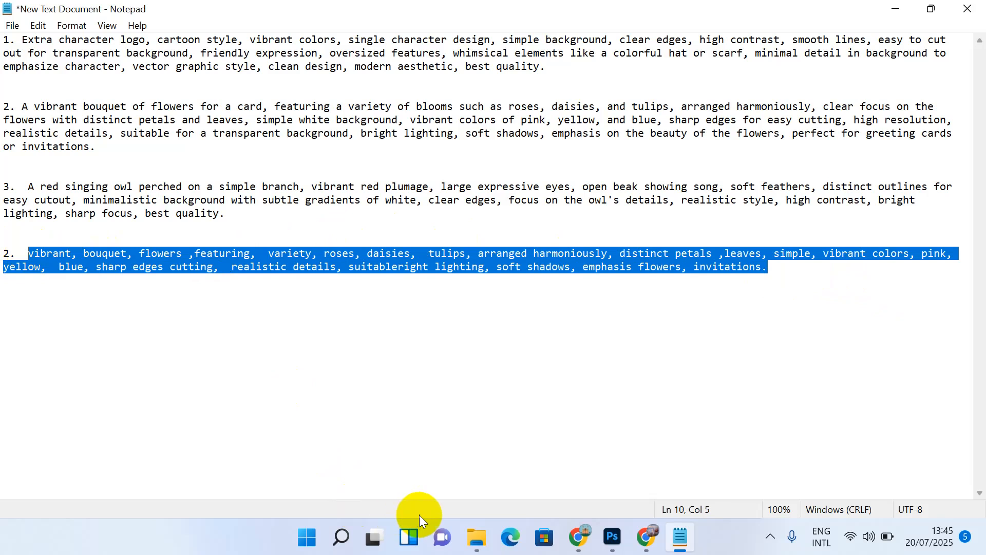
Step: Paste the bouquet keyword list into Secondary keywords as 21 tags, from bouquet through invitations
mouse_move(584, 538)
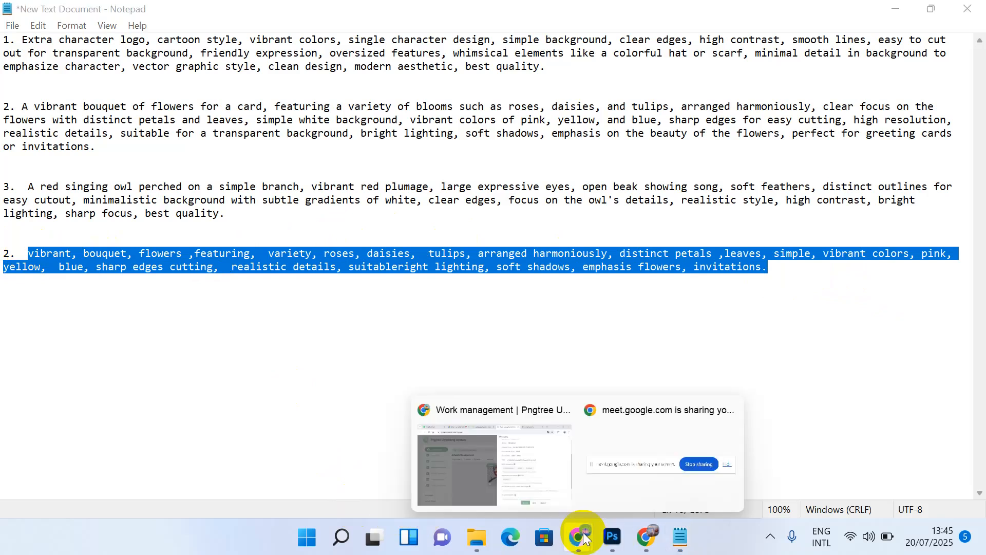
click(537, 450)
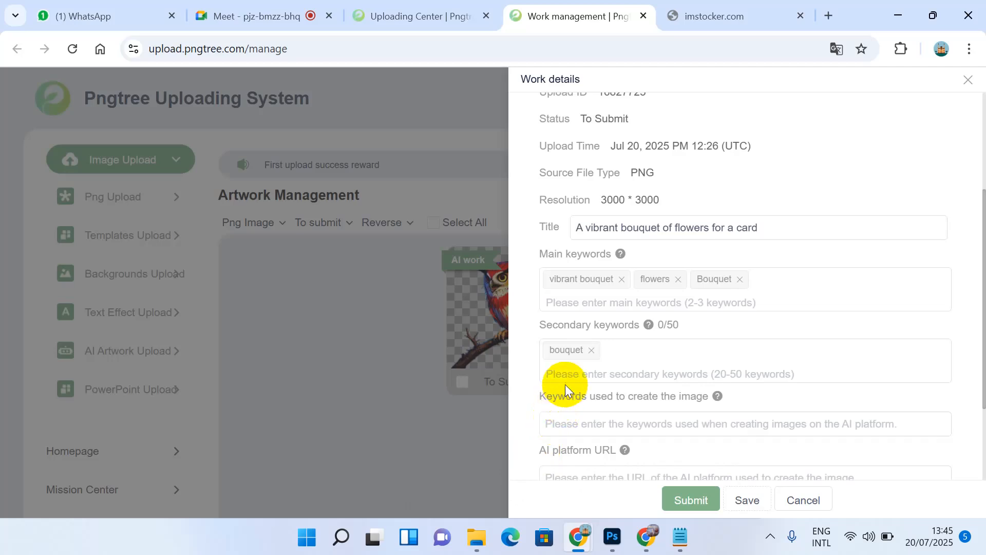
key(ctrl+v)
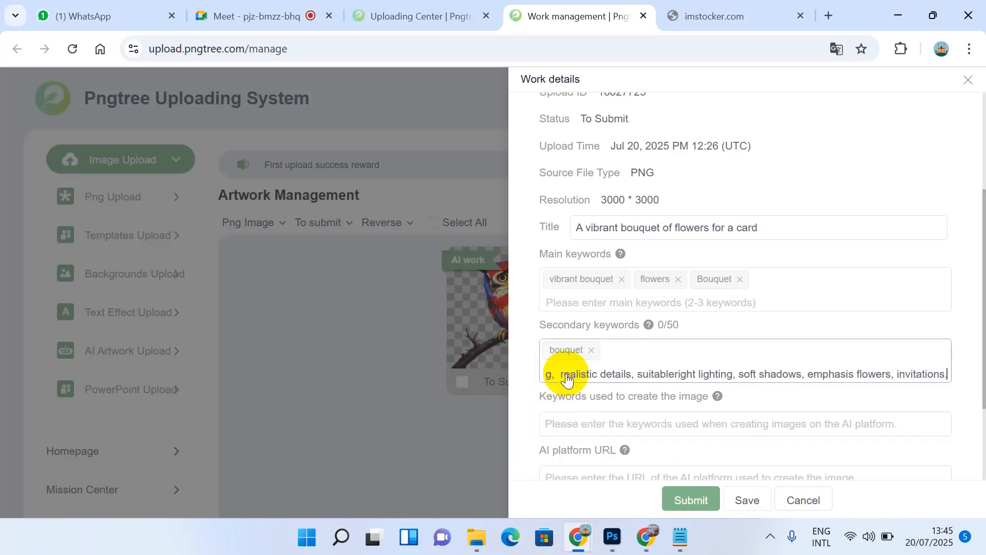
key(Return)
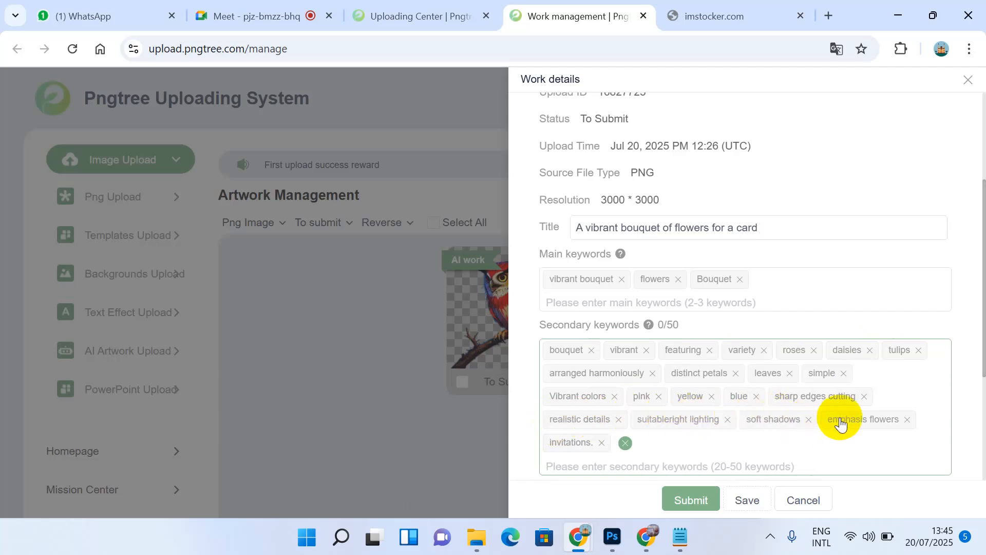
scroll(554, 429, down, 1)
scroll(553, 427, down, 1)
click(567, 392)
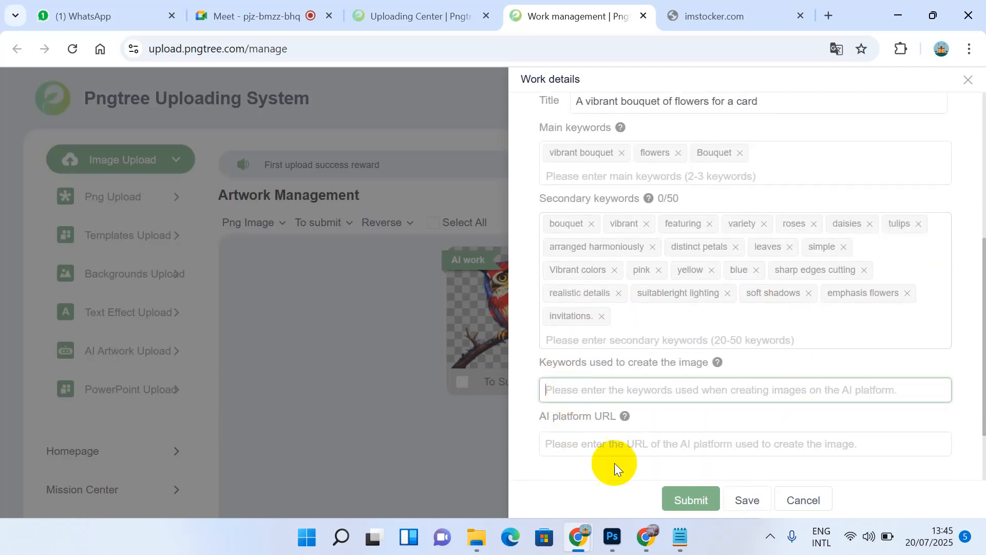
Step: Copy the full bouquet prompt from Notepad into 'Keywords used to create the image'
click(681, 537)
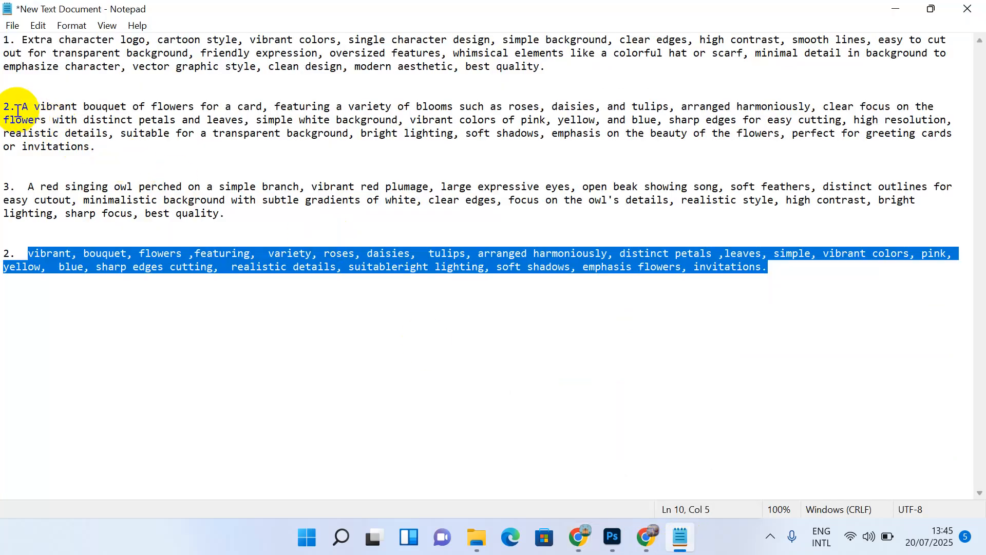
drag(15, 109, 130, 159)
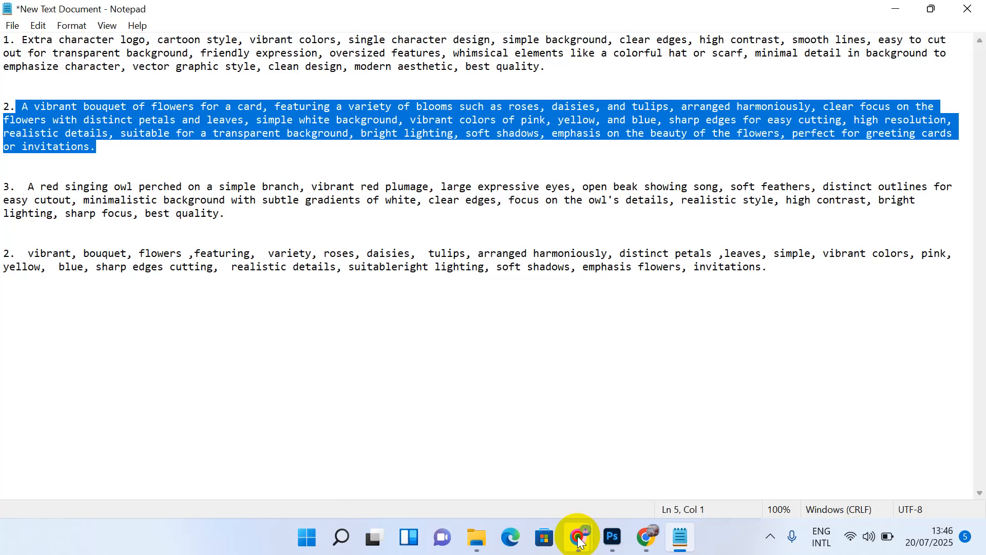
mouse_move(590, 536)
click(536, 451)
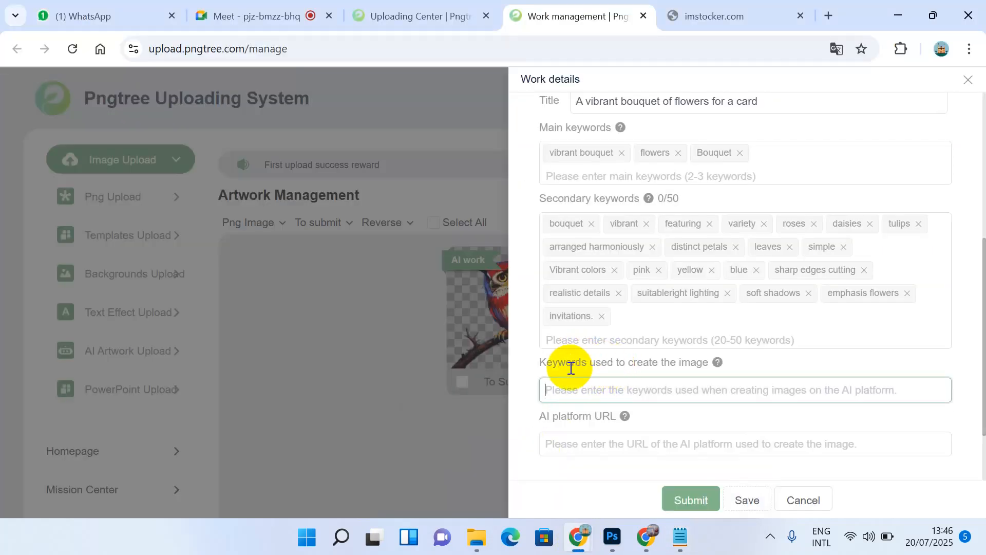
click(611, 389)
key(ctrl+v)
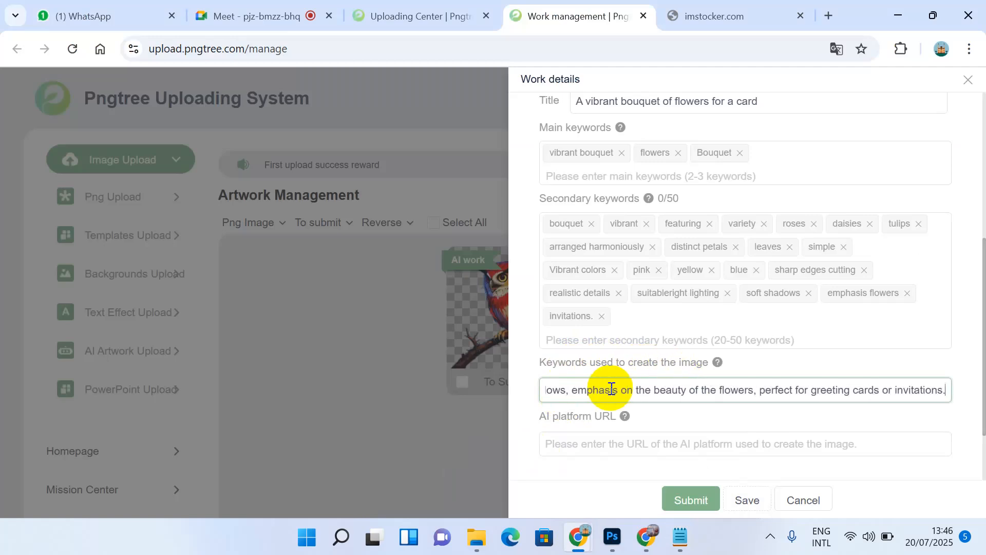
Step: Enter the AI PNG generator page's address as the AI platform URL and submit the work
click(600, 446)
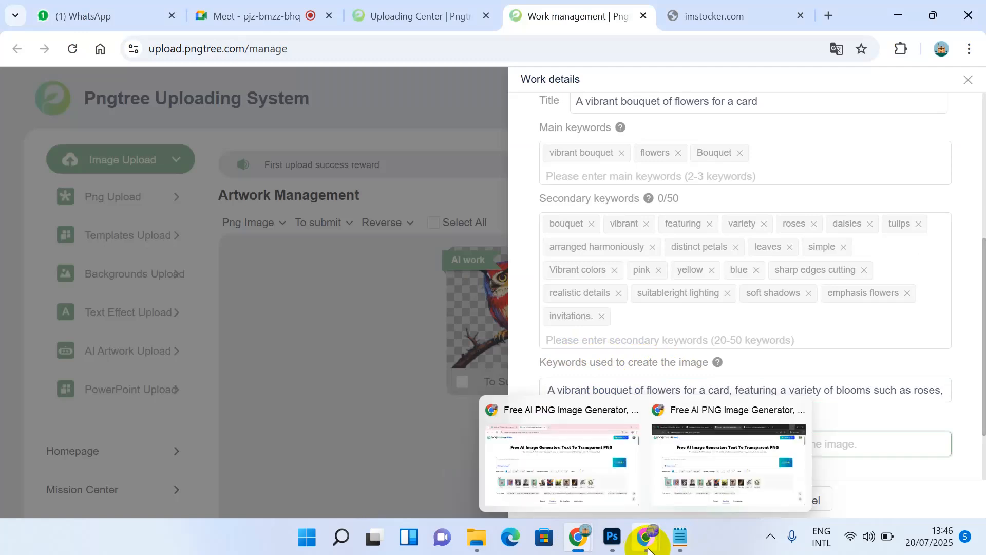
mouse_move(646, 545)
click(551, 407)
click(391, 50)
key(ctrl+c)
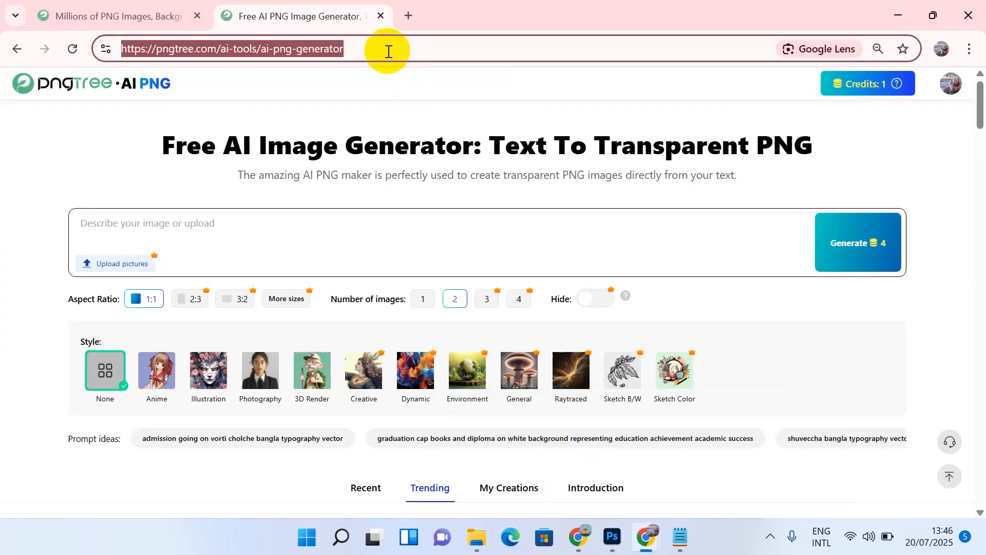
mouse_move(580, 543)
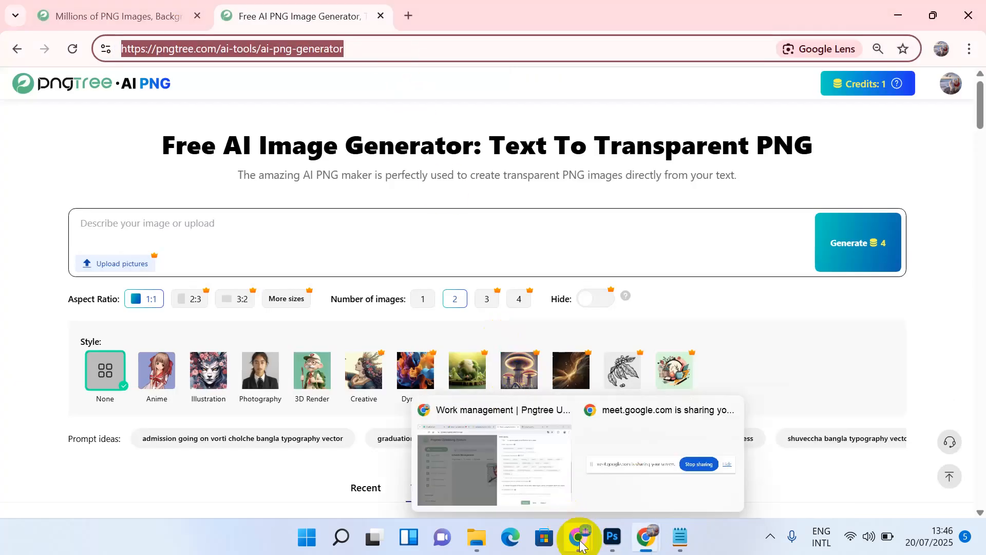
click(529, 476)
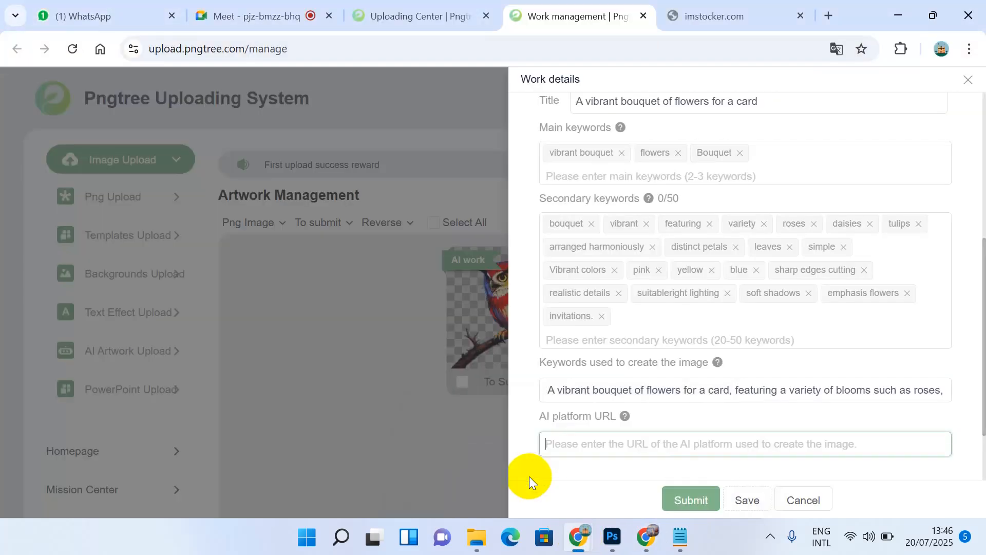
key(ctrl+v)
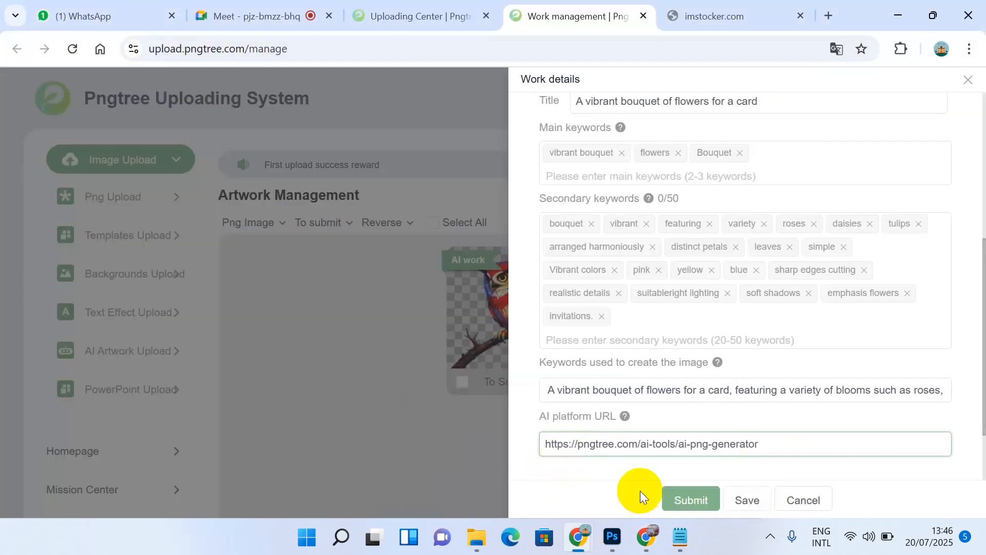
click(690, 501)
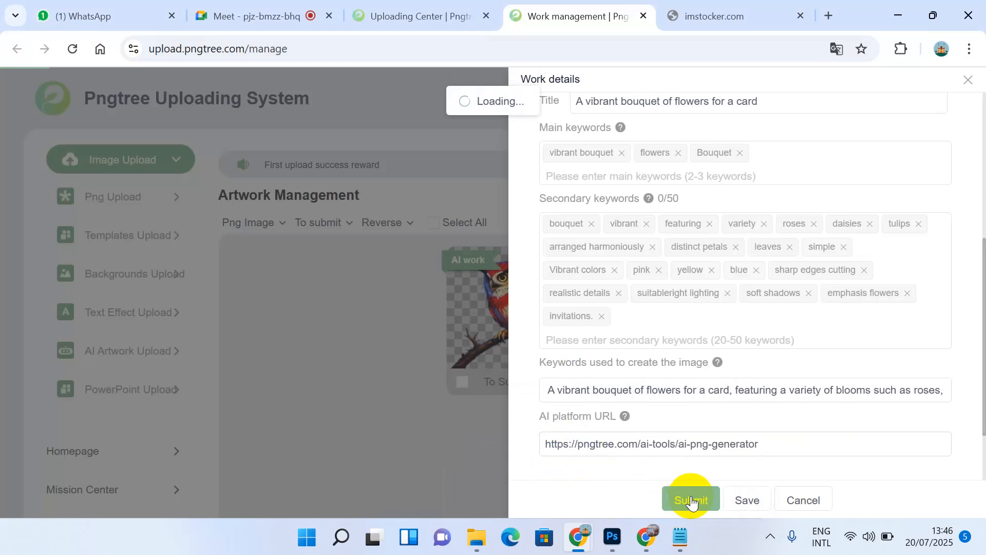